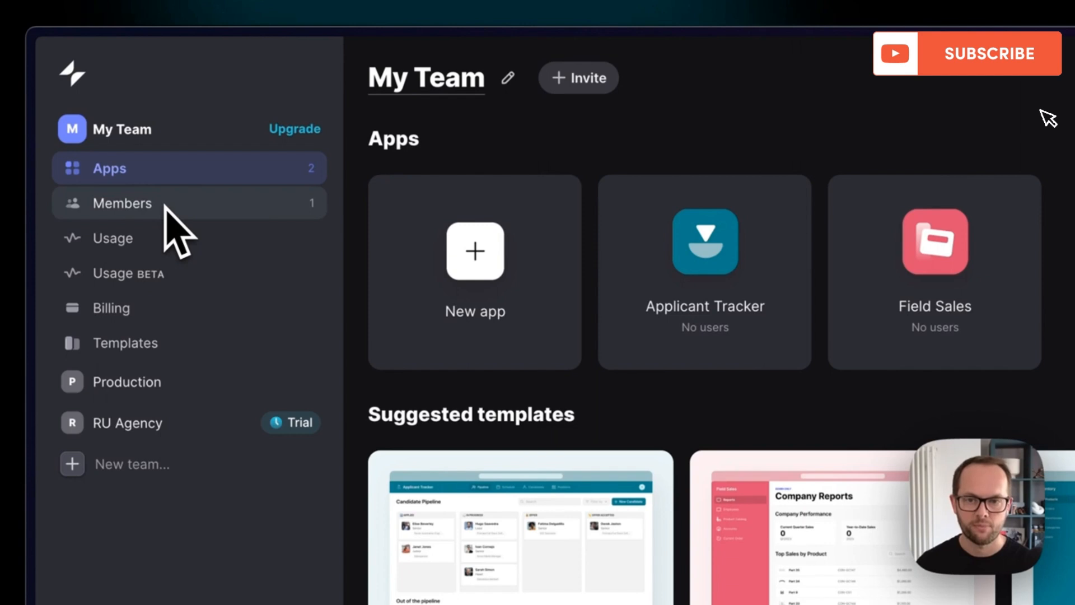
# - Create a new mobile app named Inventory with its data imported from a file on the computer
pyautogui.moveTo(932, 297)
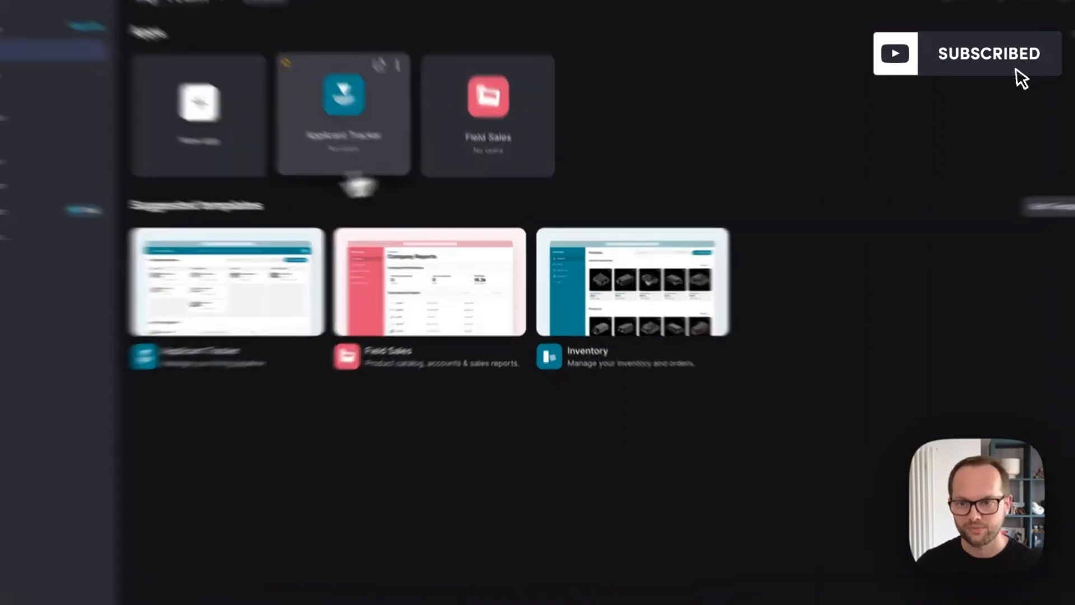
pyautogui.click(268, 167)
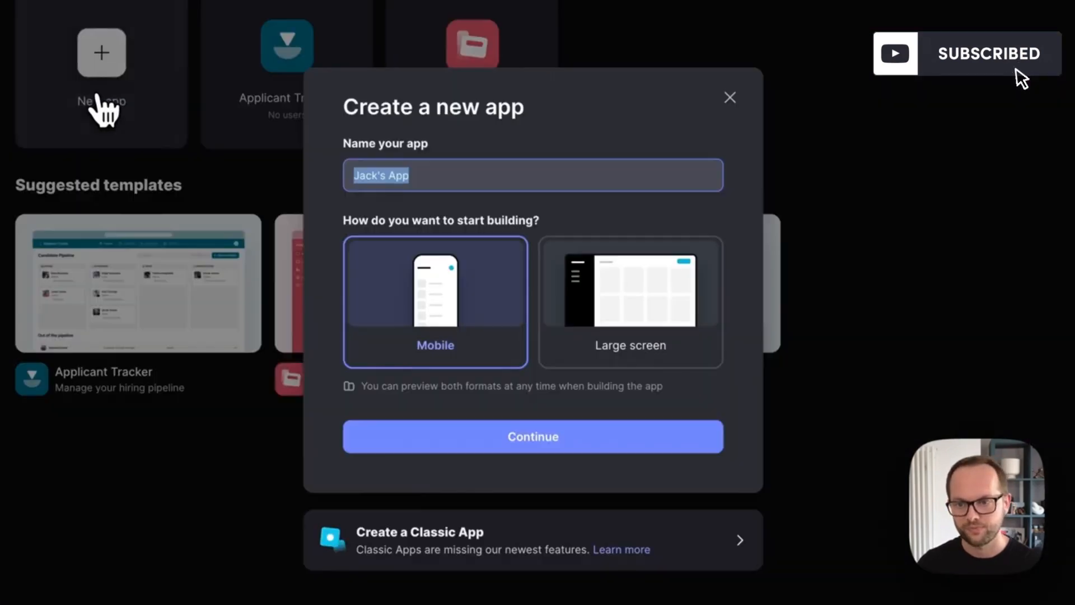
pyautogui.write('Invento')
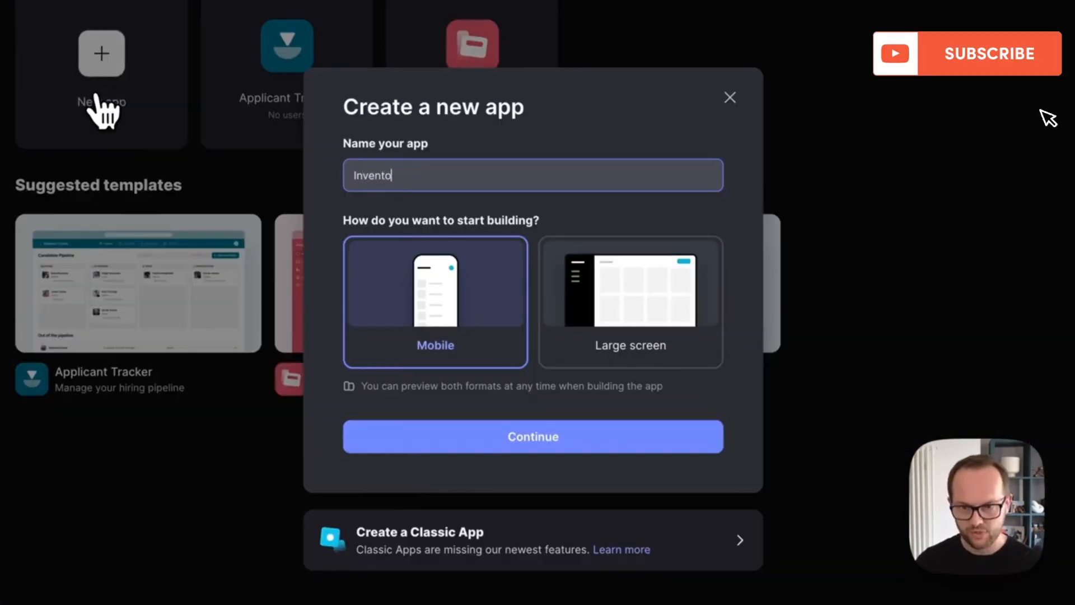
pyautogui.write('ry')
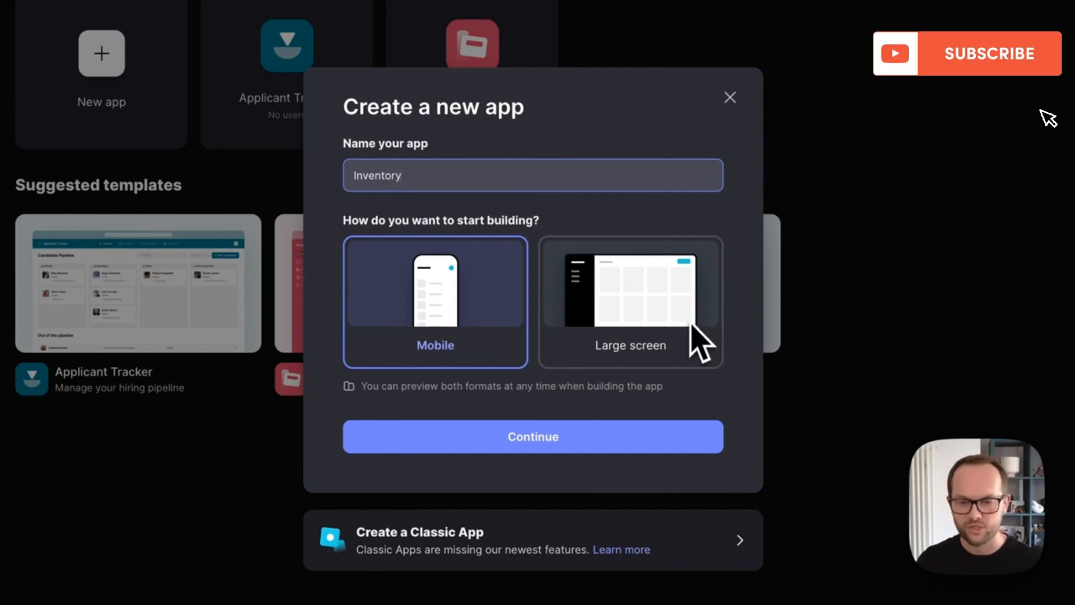
pyautogui.click(583, 430)
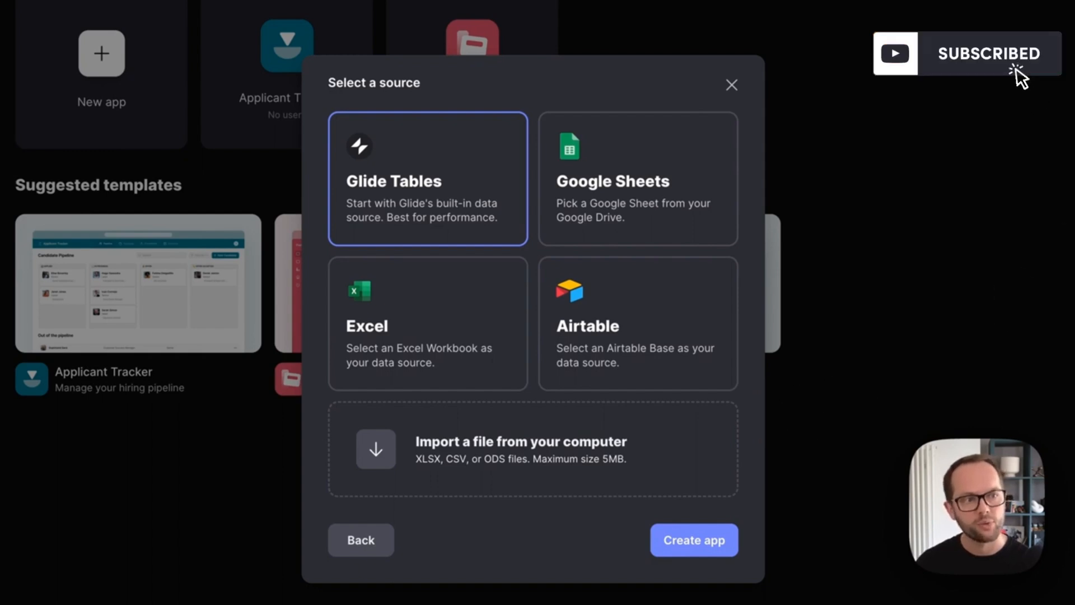
pyautogui.moveTo(1026, 284); pyautogui.dragTo(601, 435)
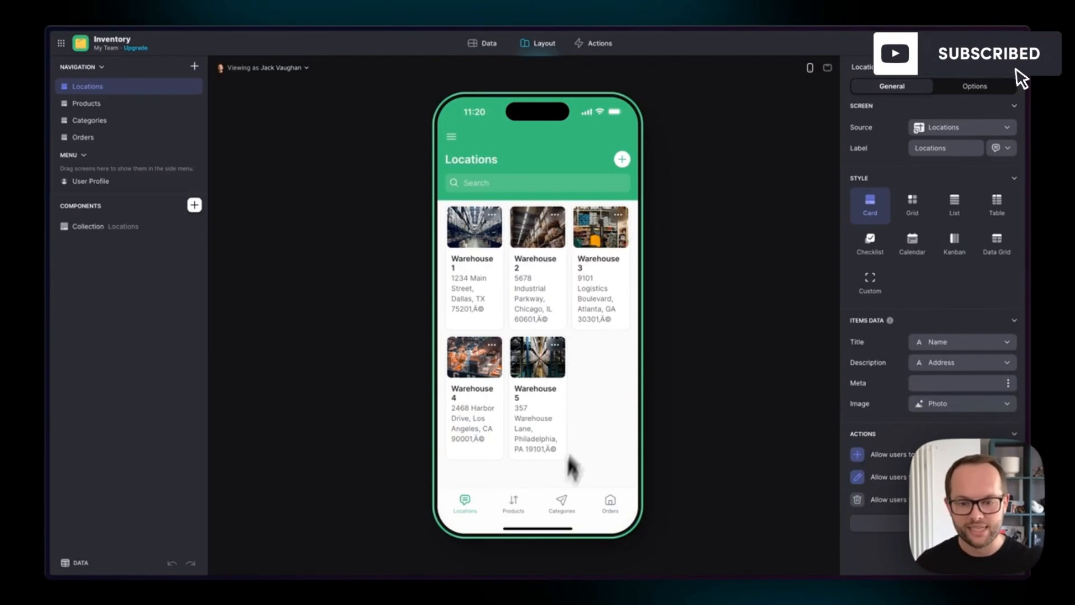
# - Look over the Products screen and its underlying data table, and return to the layout editor
pyautogui.click(520, 509)
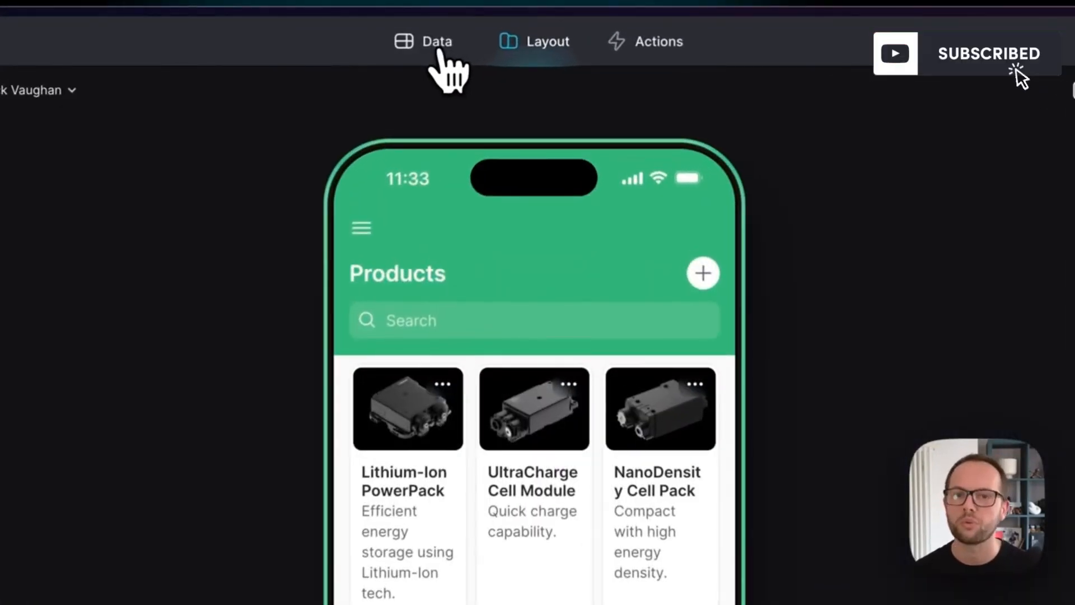
pyautogui.click(440, 54)
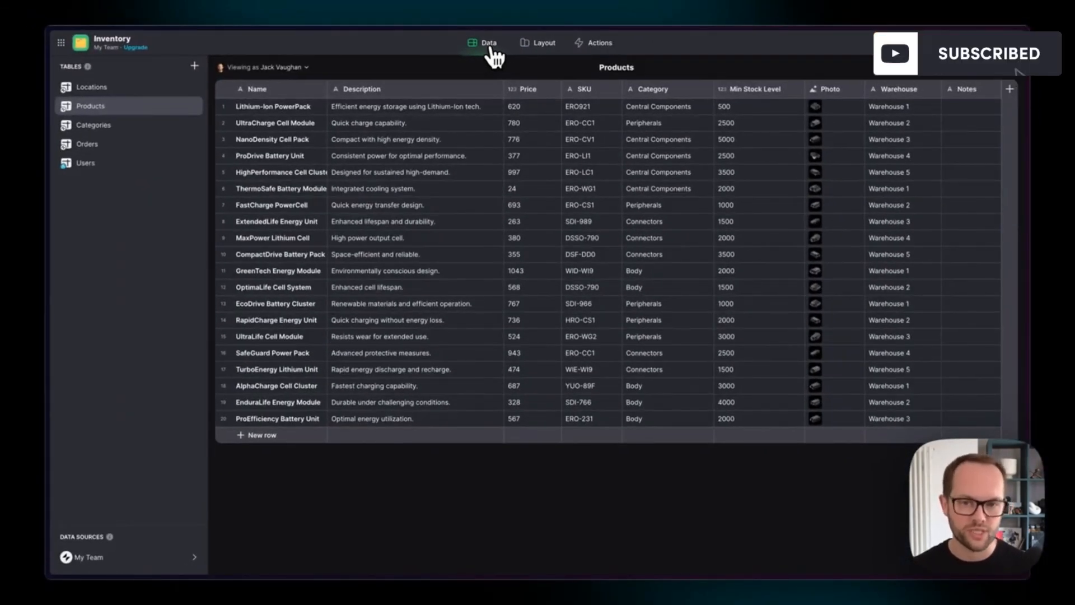
pyautogui.click(535, 51)
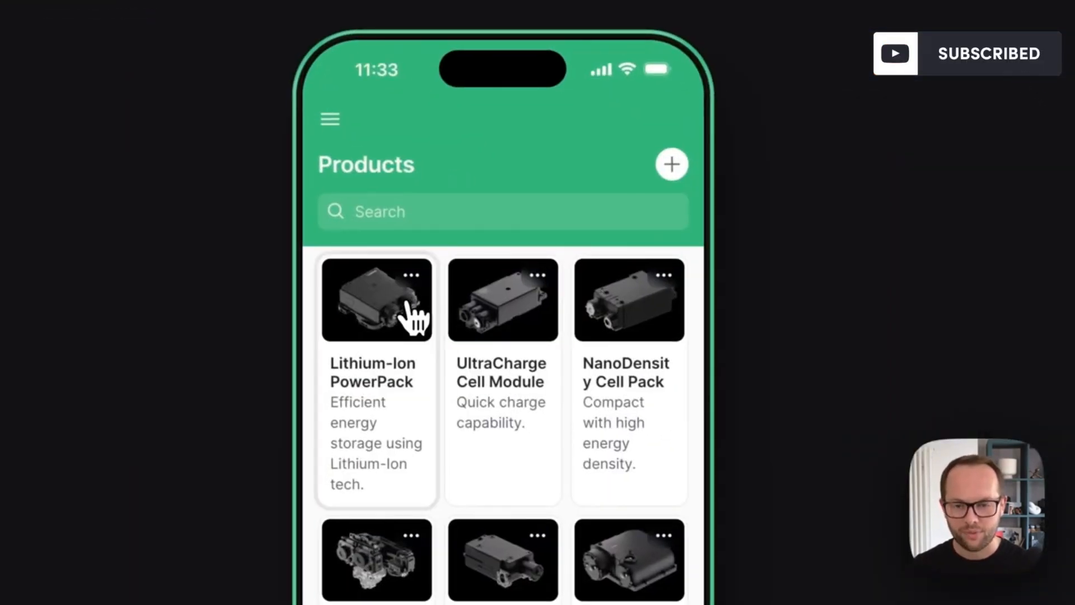
# - Preview the Lithium-Ion PowerPack detail page in desktop, narrowed desktop and phone formats, and return to the Products list
pyautogui.click(892, 438)
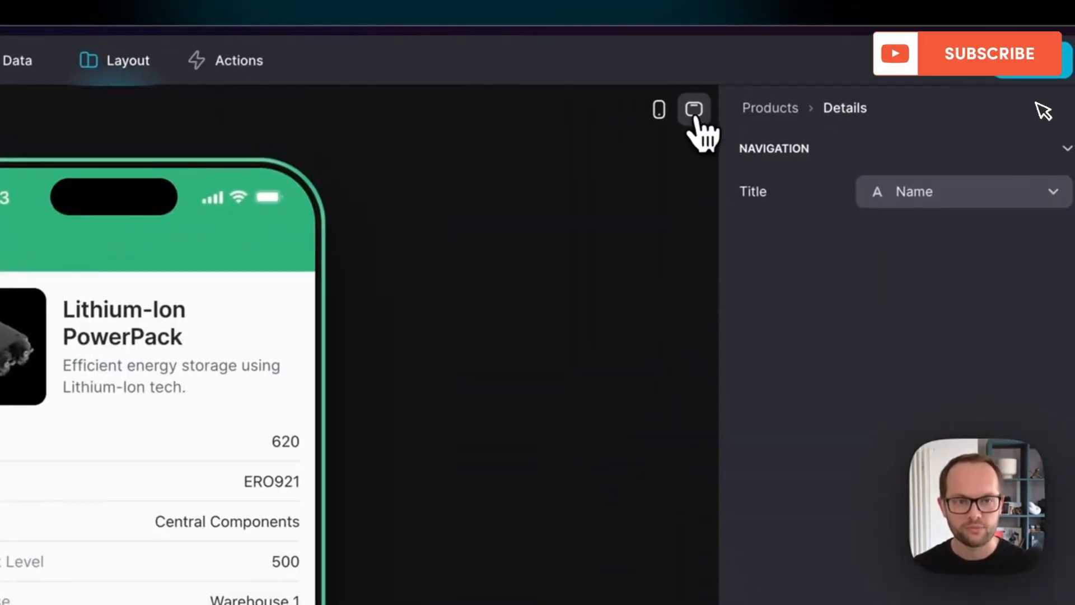
pyautogui.click(768, 84)
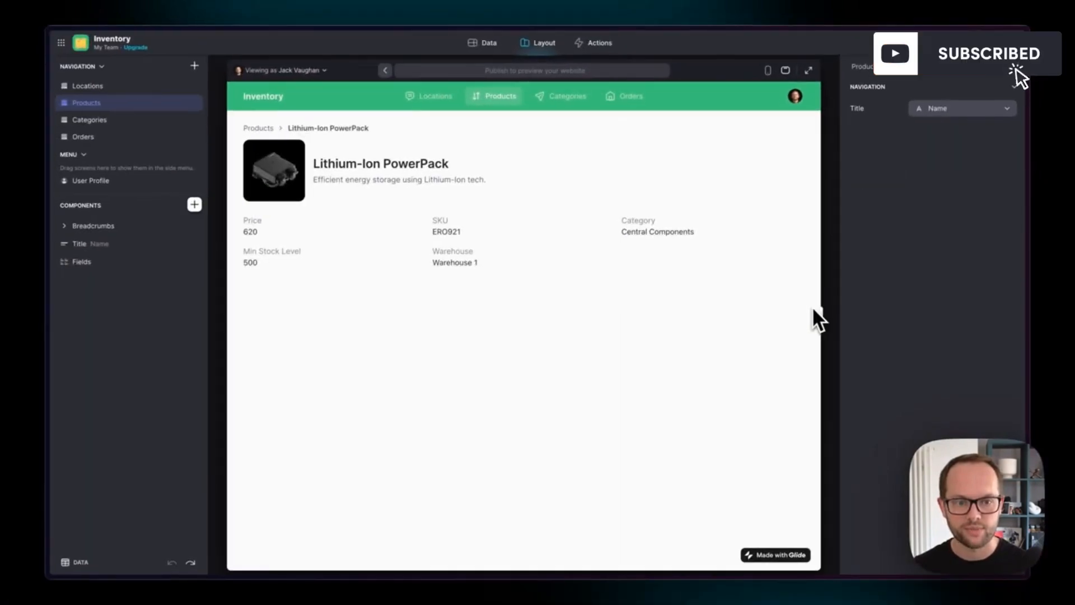
pyautogui.moveTo(818, 319); pyautogui.dragTo(724, 309)
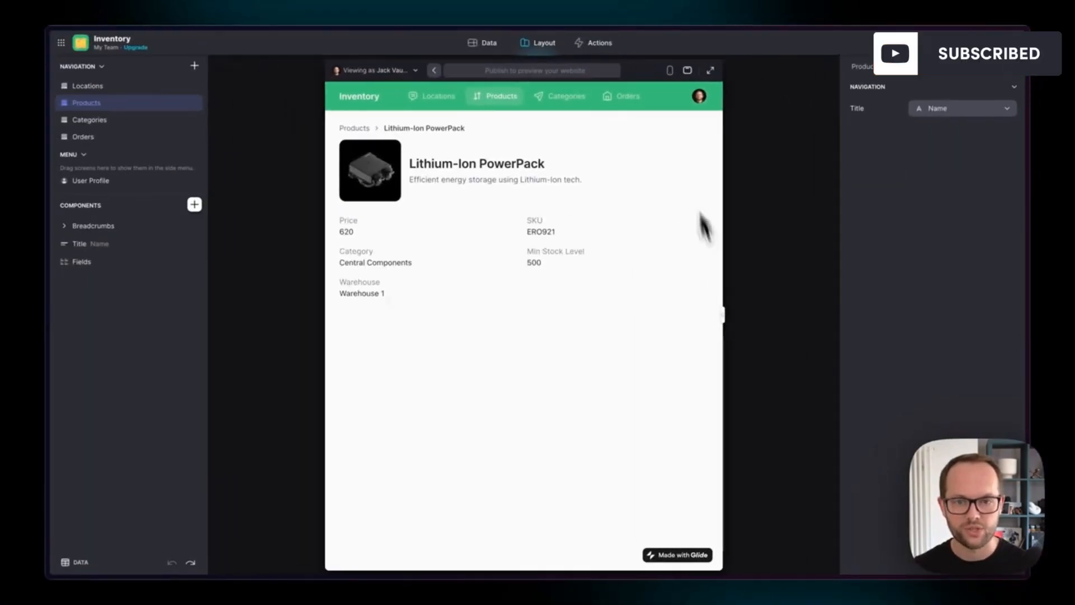
pyautogui.click(669, 73)
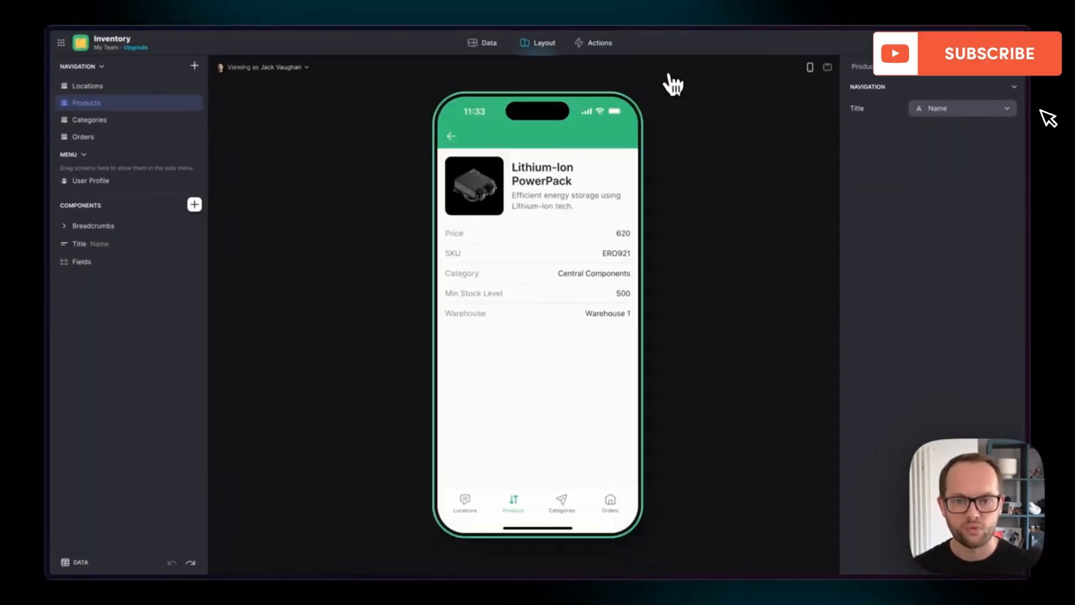
pyautogui.click(452, 136)
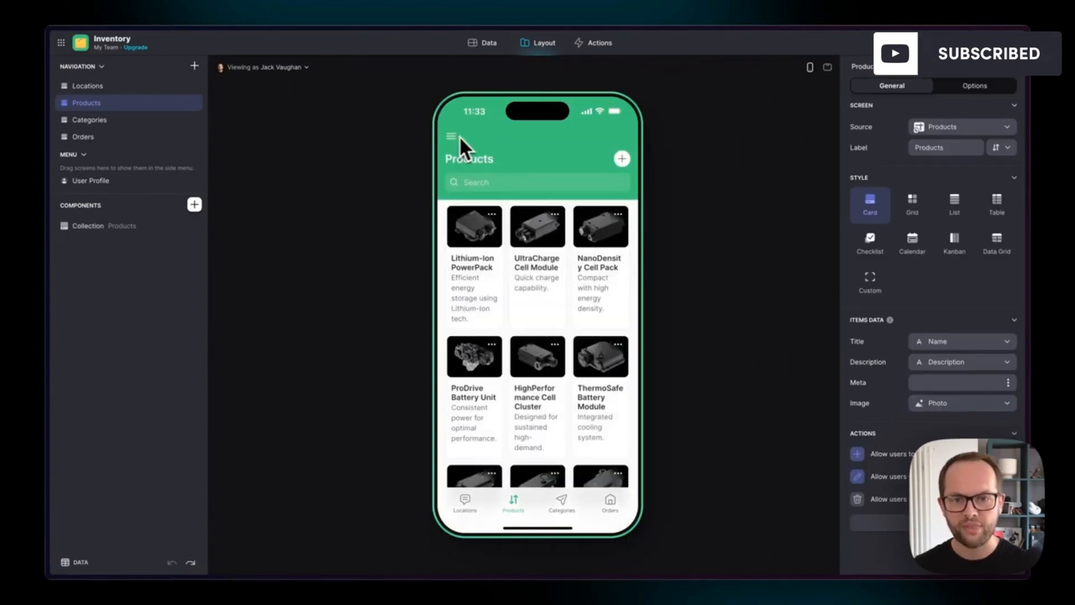
# - Set the app's navigation style to Dark and its accent color to slate grey, and return to the layout editor
pyautogui.click(596, 47)
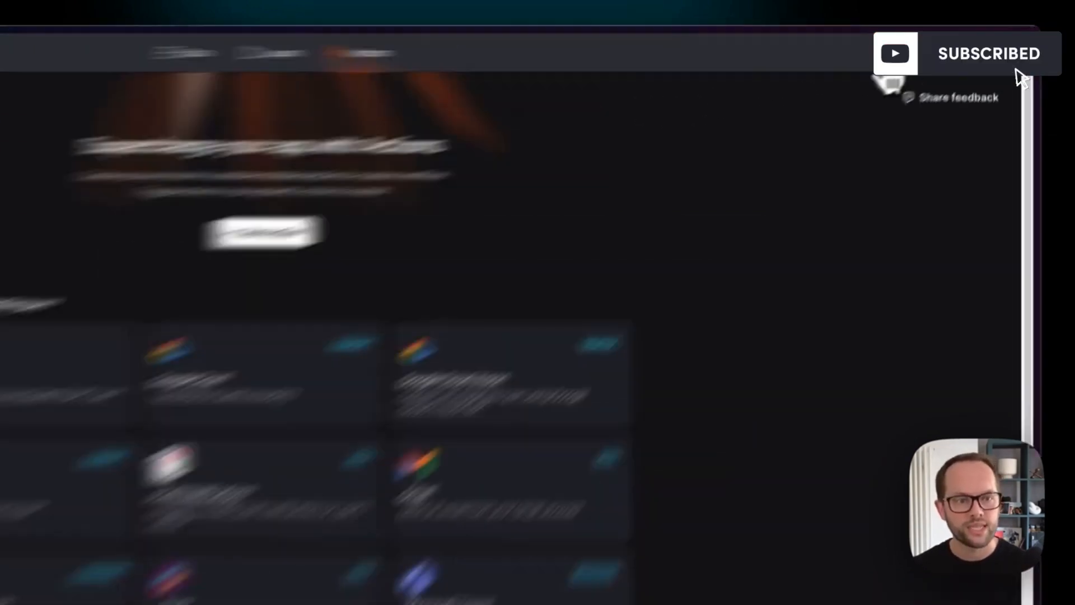
pyautogui.click(931, 47)
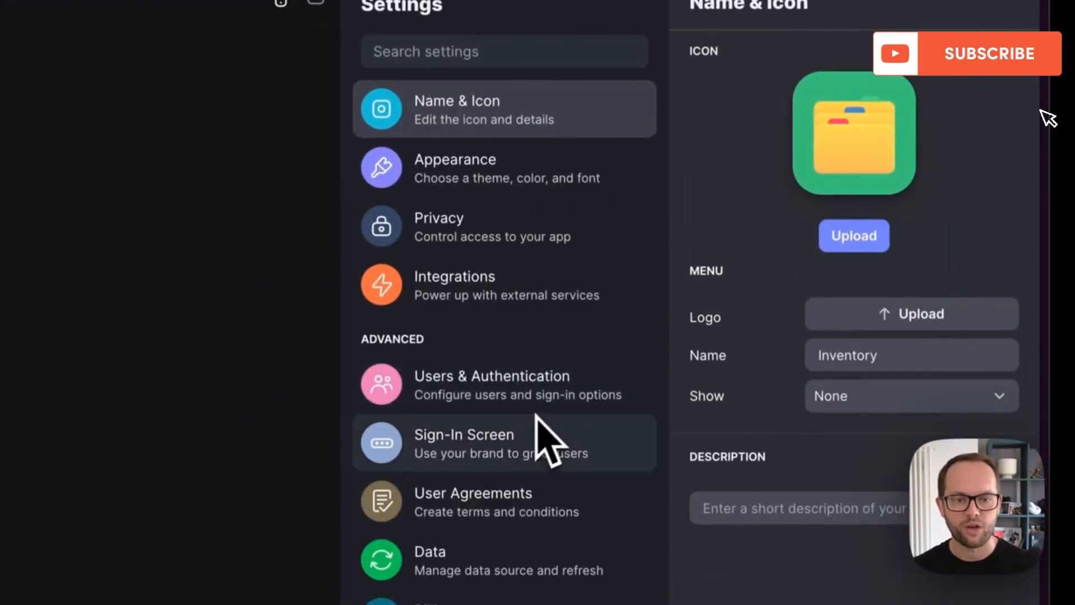
pyautogui.click(553, 193)
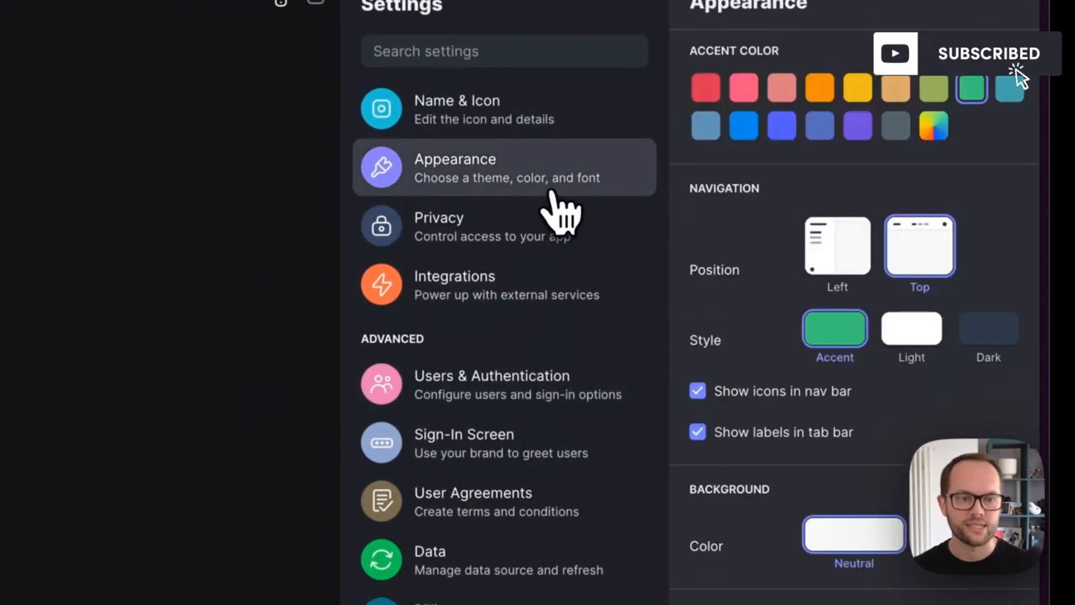
pyautogui.click(985, 334)
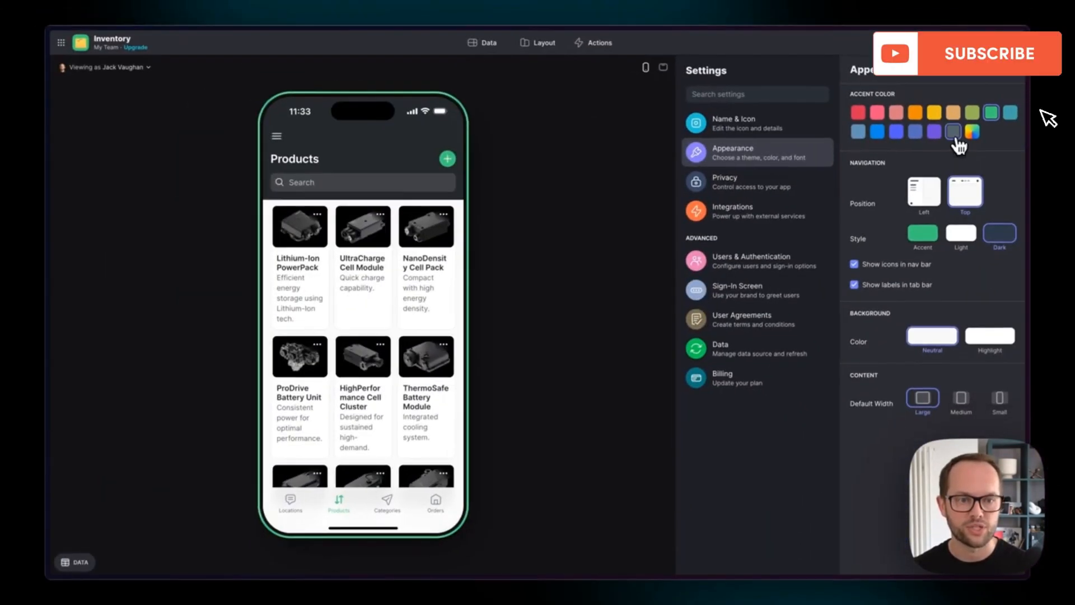
pyautogui.click(953, 133)
pyautogui.click(552, 50)
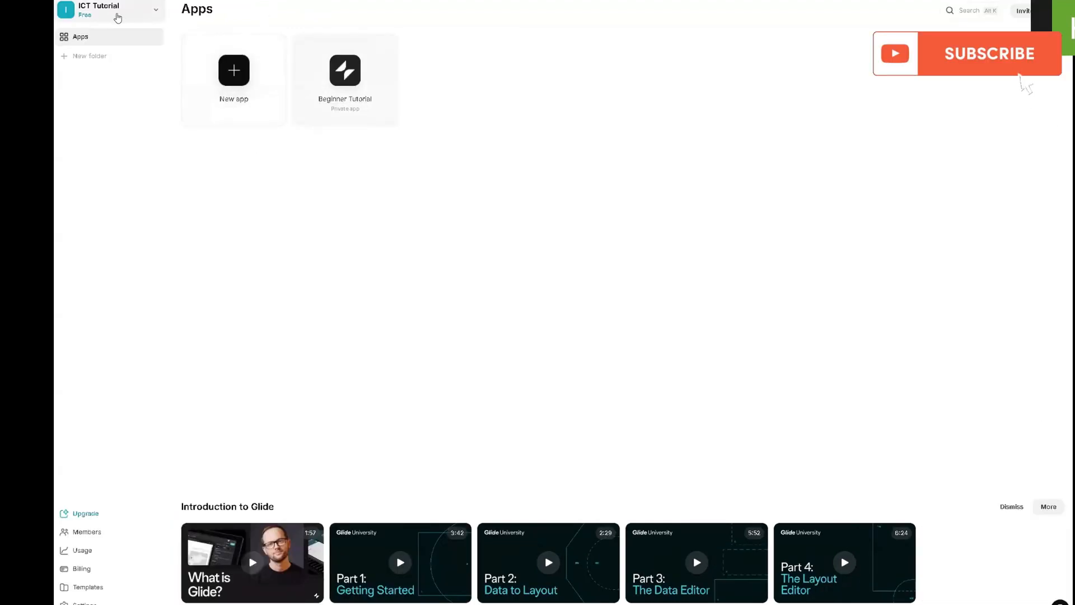
# - Create a new app in the ICT Tutorial team from the Blank template
pyautogui.click(235, 75)
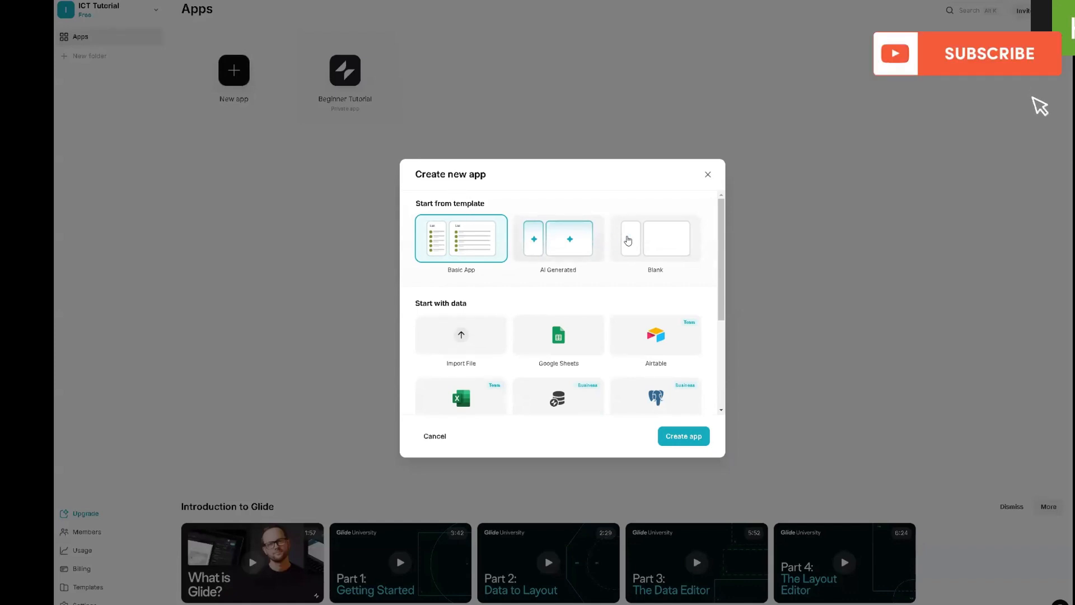
pyautogui.click(642, 241)
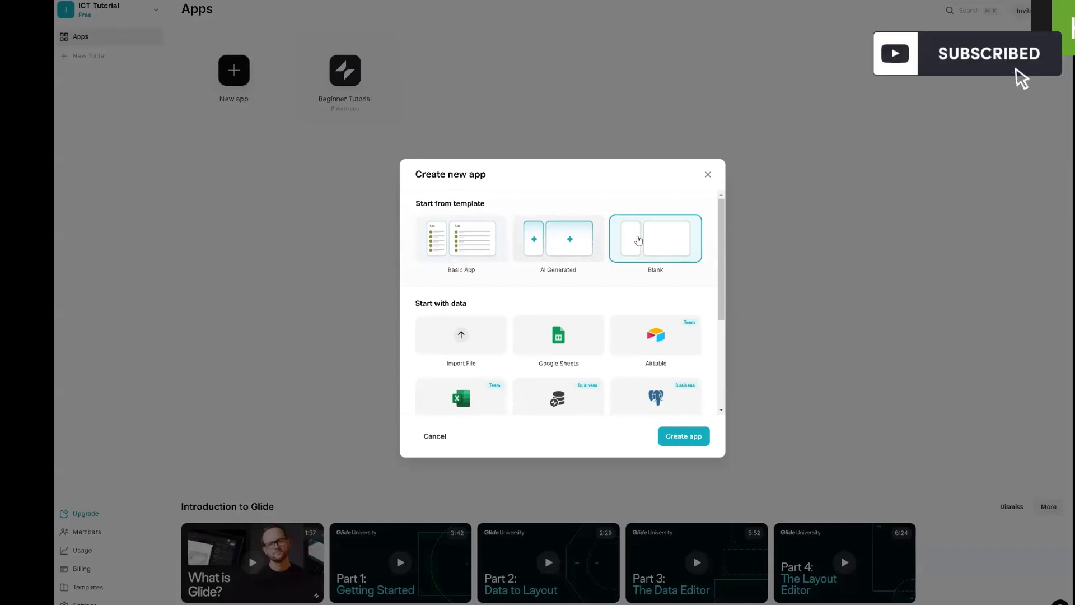
pyautogui.scroll(-3, 651, 365)
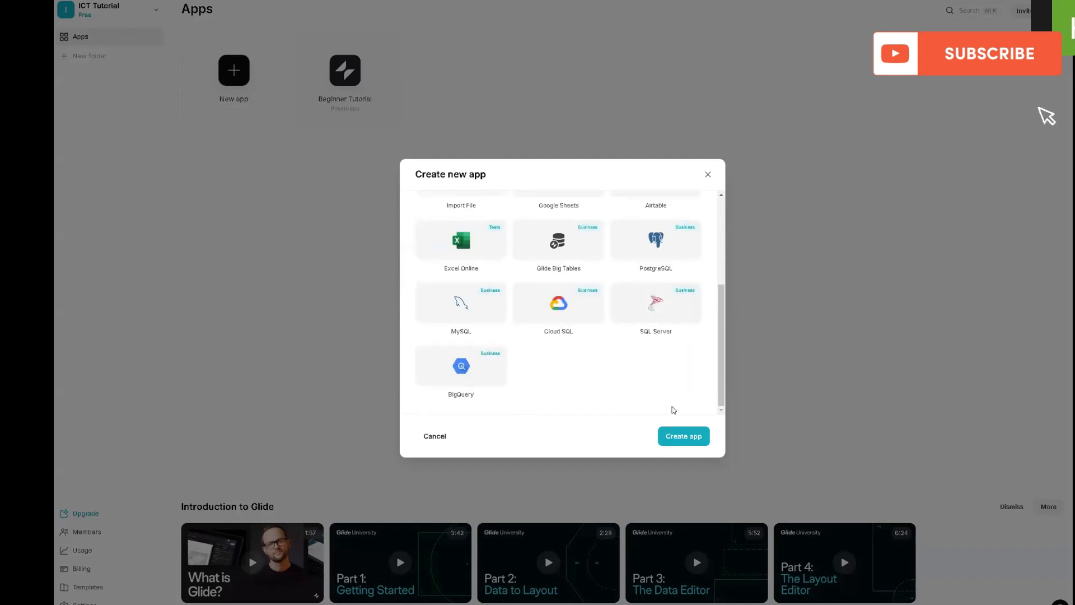
pyautogui.click(681, 440)
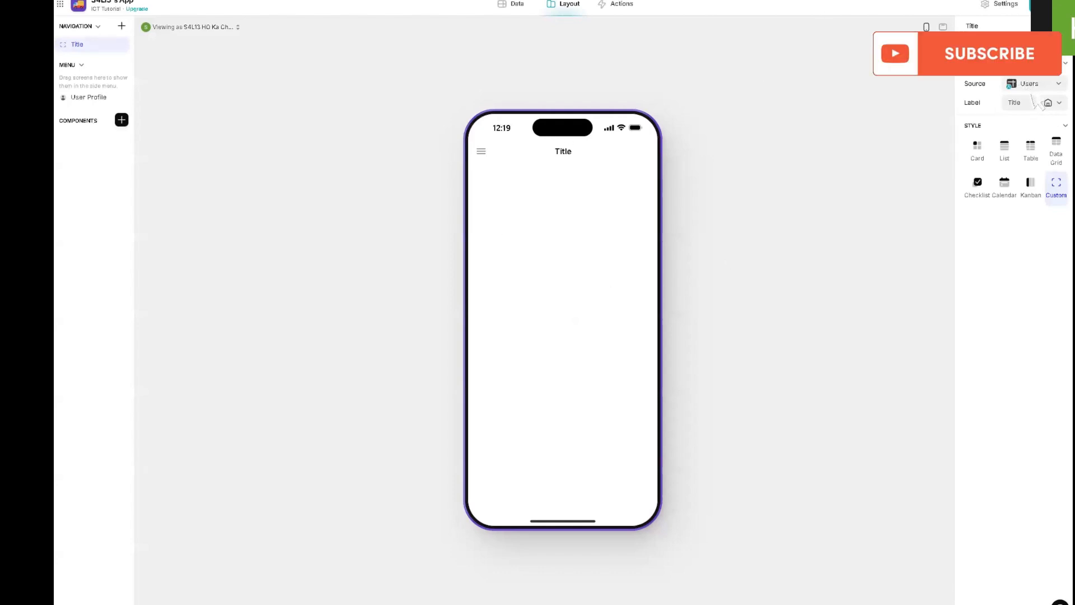
# - Rename the new app as Attendance Tracker
pyautogui.click(106, 8)
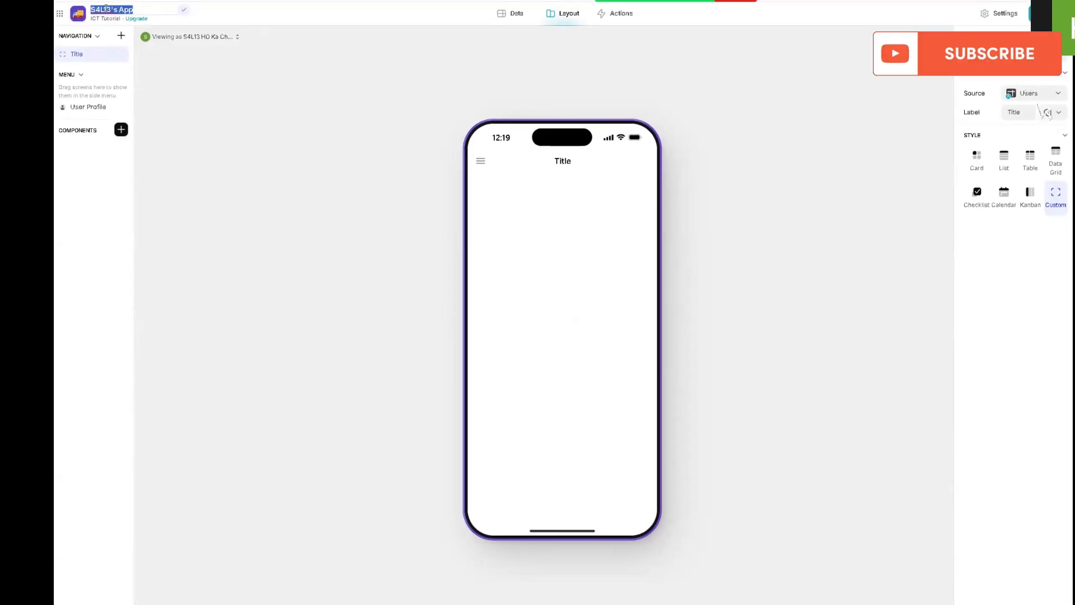
pyautogui.write('Ar')
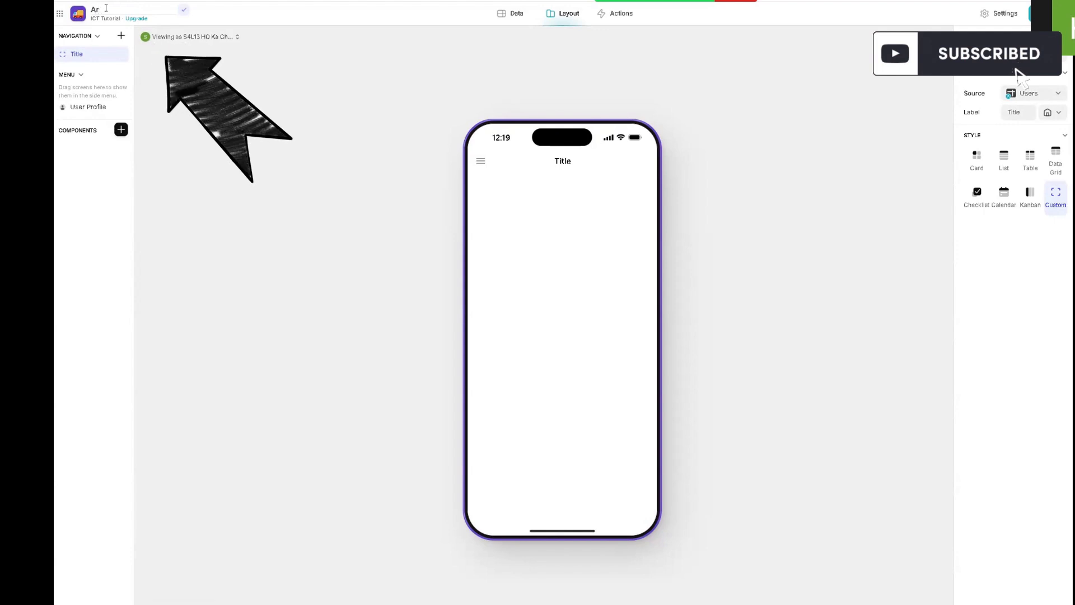
pyautogui.write('tendance')
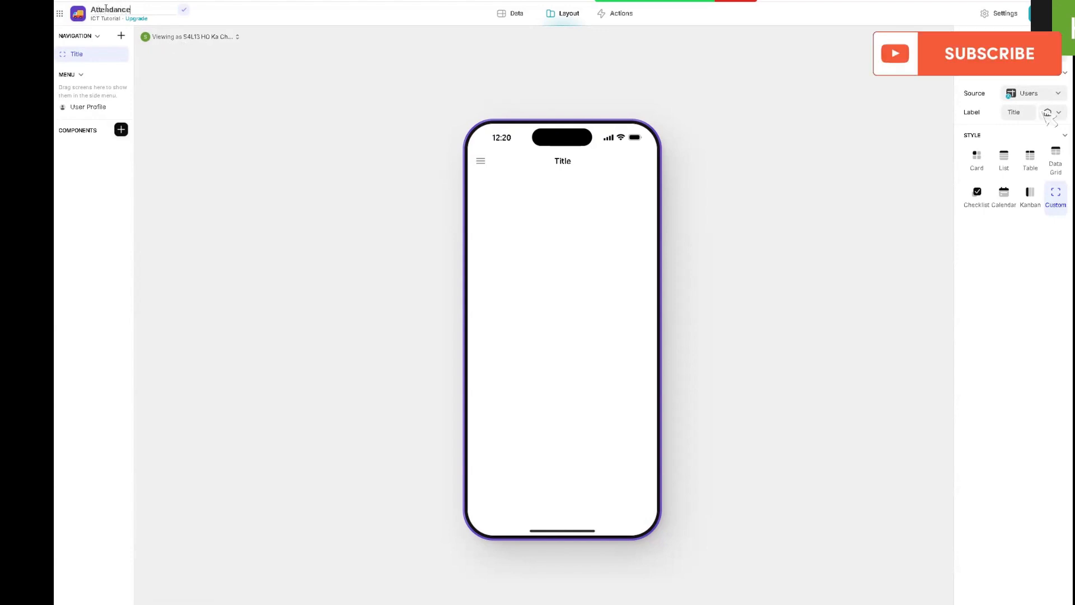
pyautogui.write(' Tracker')
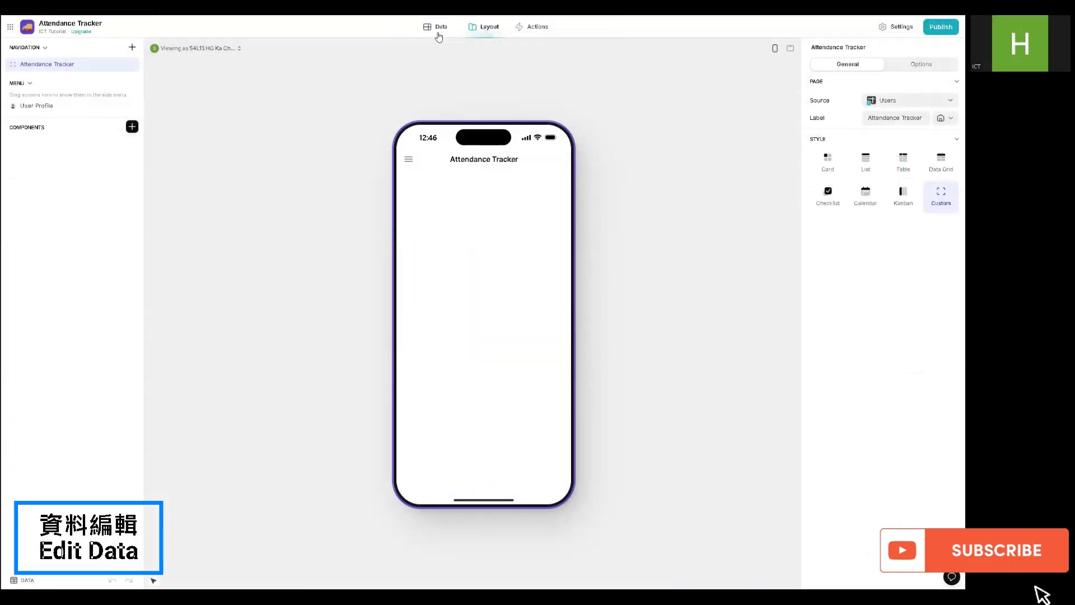
# - Delete the table named Empty Table from the app's data
pyautogui.click(439, 35)
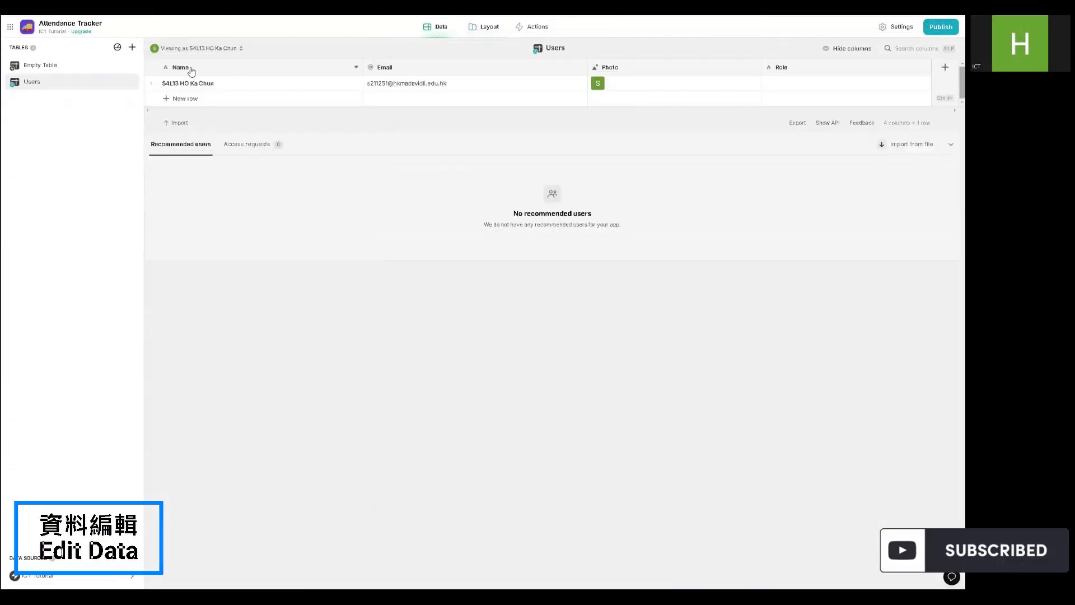
pyautogui.click(101, 66)
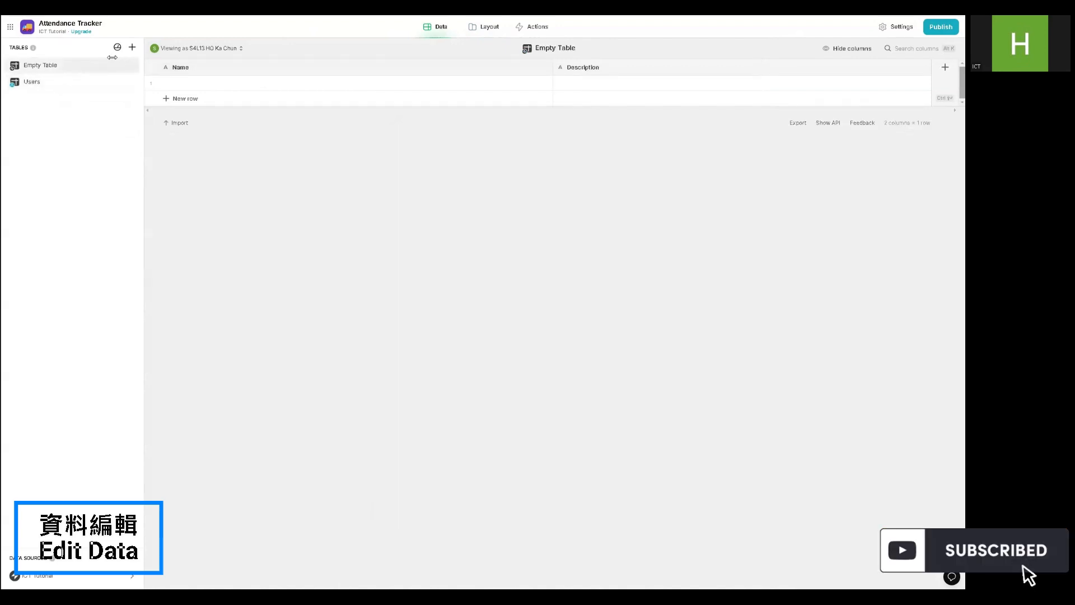
pyautogui.rightClick(34, 66)
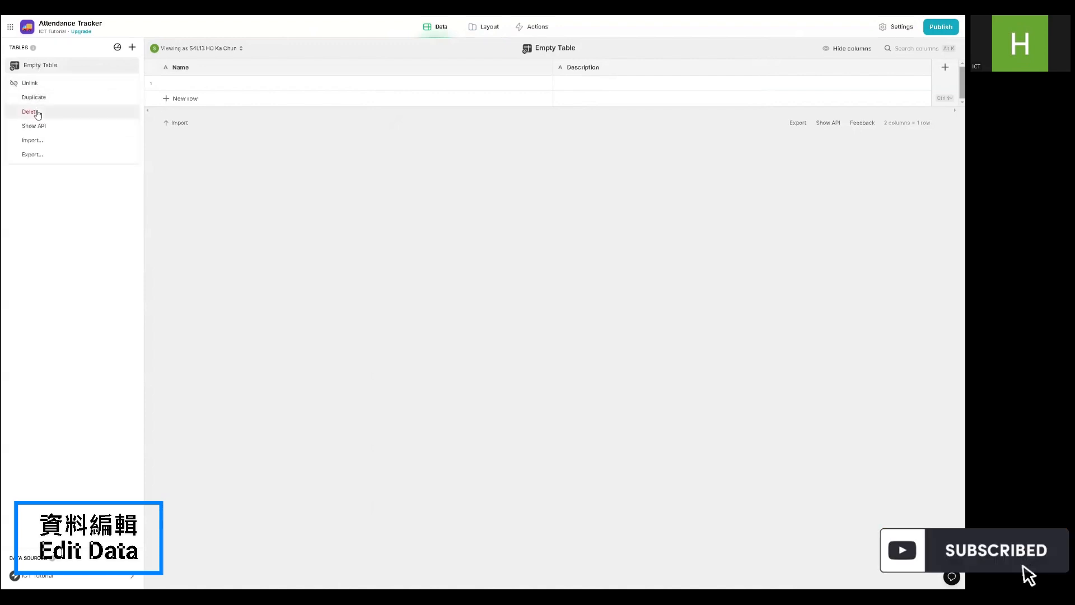
pyautogui.click(38, 114)
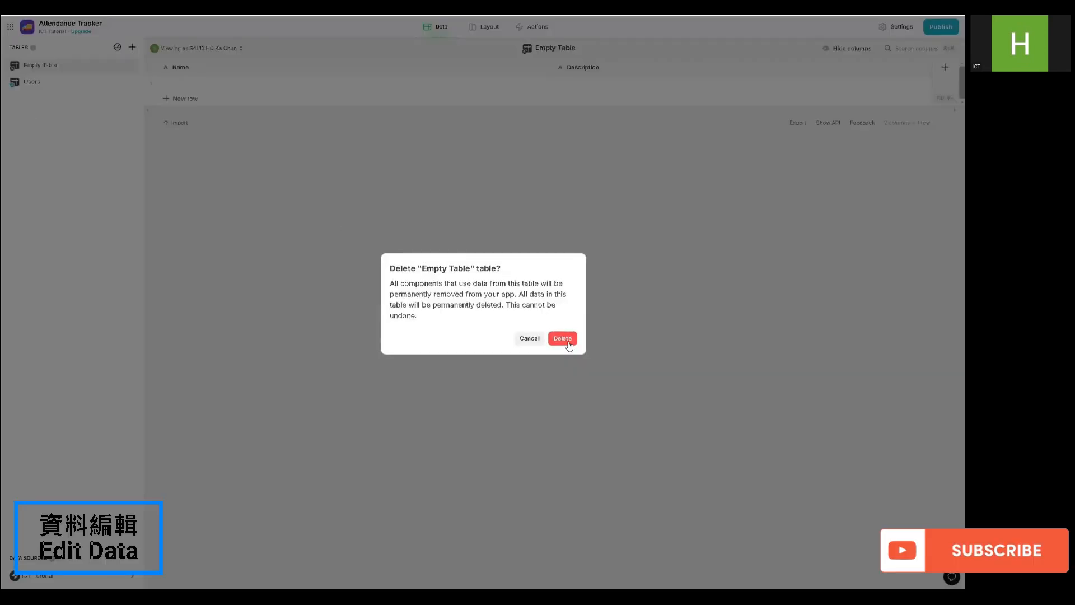
pyautogui.click(567, 340)
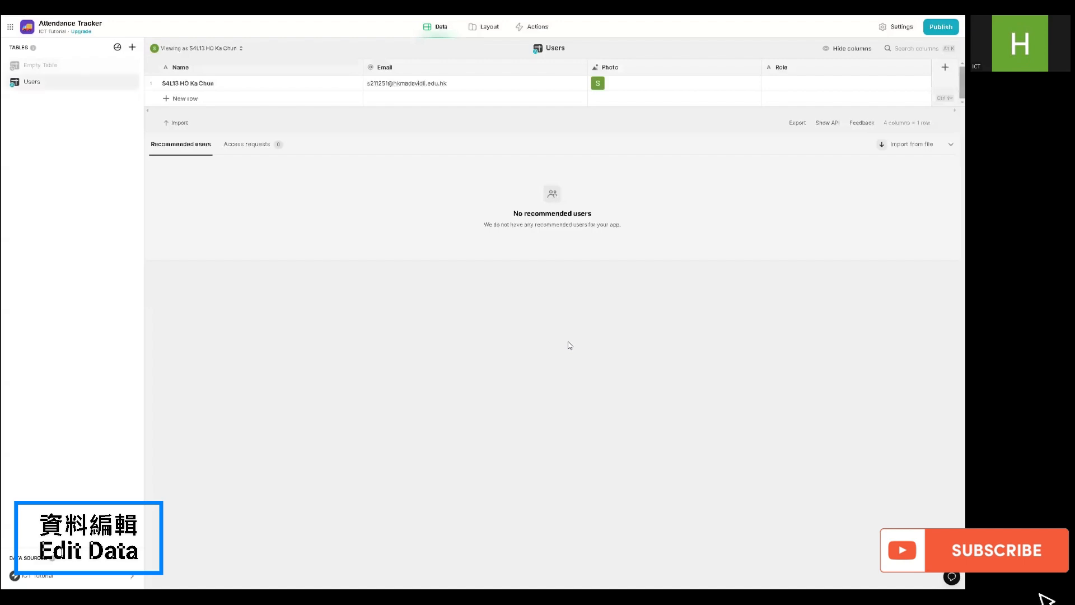
# - Add a new blank table to the app's data and delete the Users table
pyautogui.click(131, 48)
pyautogui.click(138, 62)
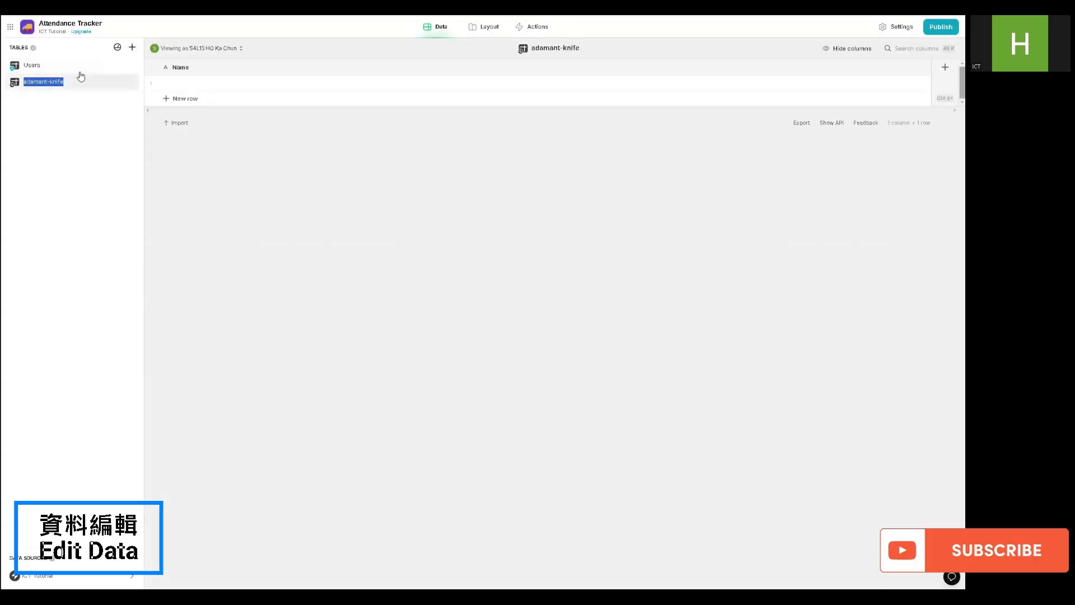
pyautogui.click(75, 67)
pyautogui.rightClick(75, 68)
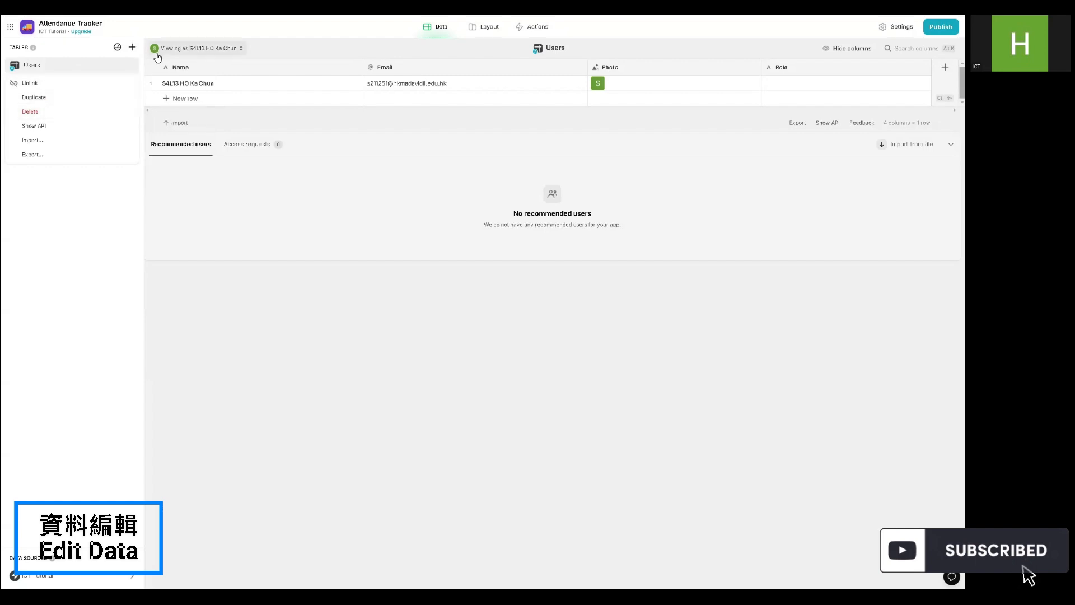
pyautogui.click(42, 112)
pyautogui.click(563, 339)
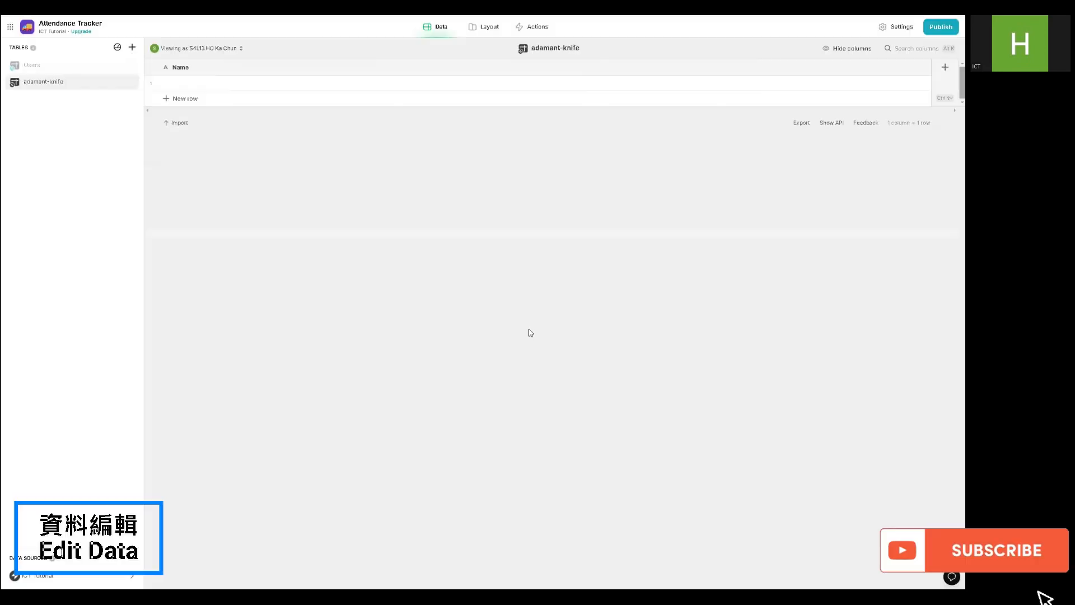
# - Rename the new blank table as Attendance_Students
pyautogui.doubleClick(40, 66)
pyautogui.write('Attendance_Students')
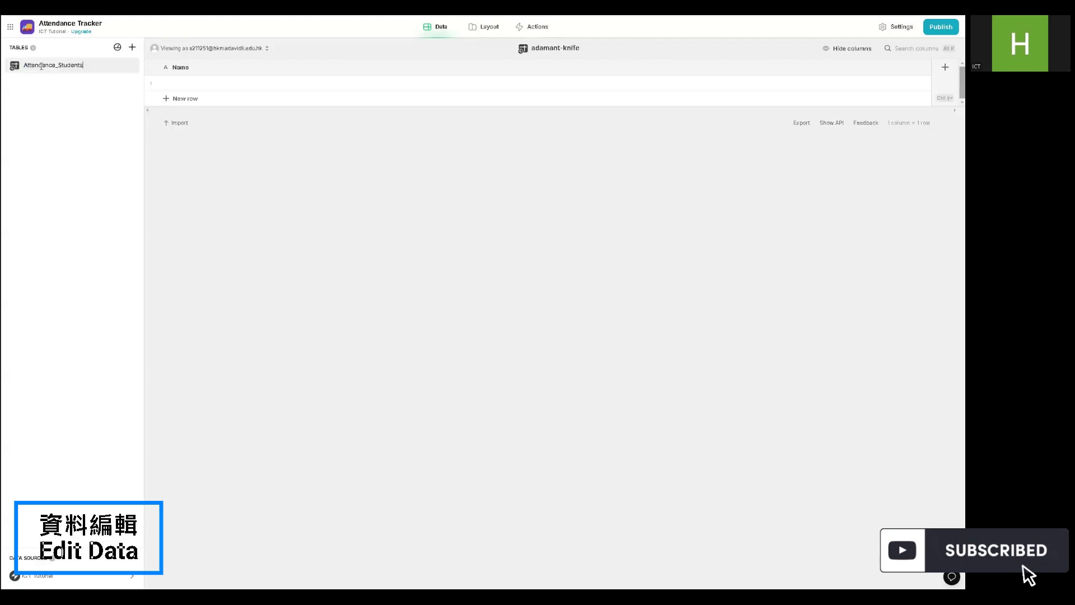
pyautogui.press('Return')
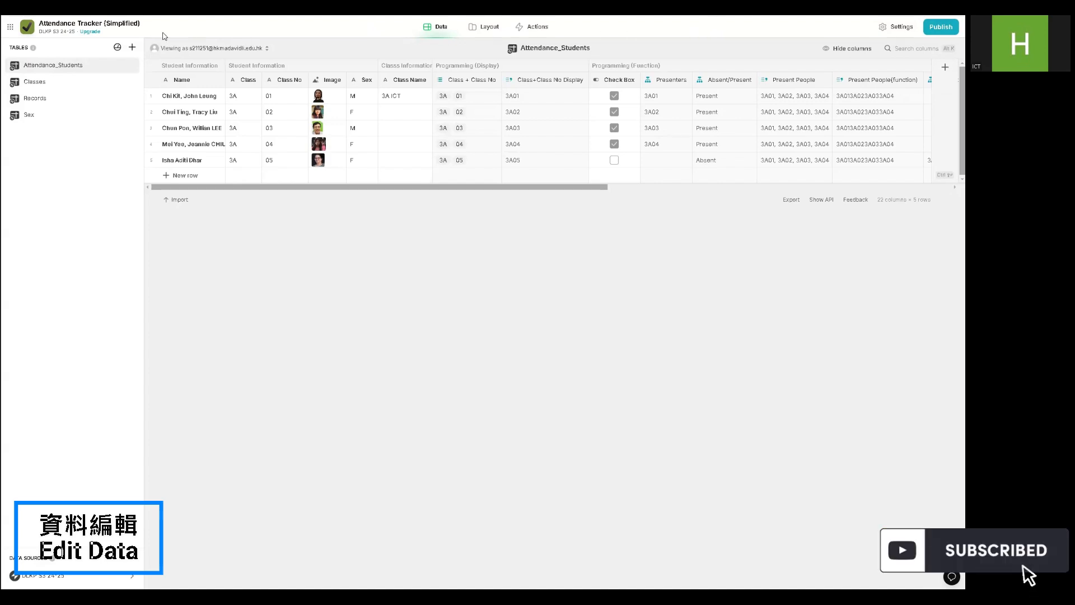
# - Examine the Name, Class, Class No, Image and Sex columns of Attendance_Students in the Attendance Tracker (Simplified) app
pyautogui.click(176, 83)
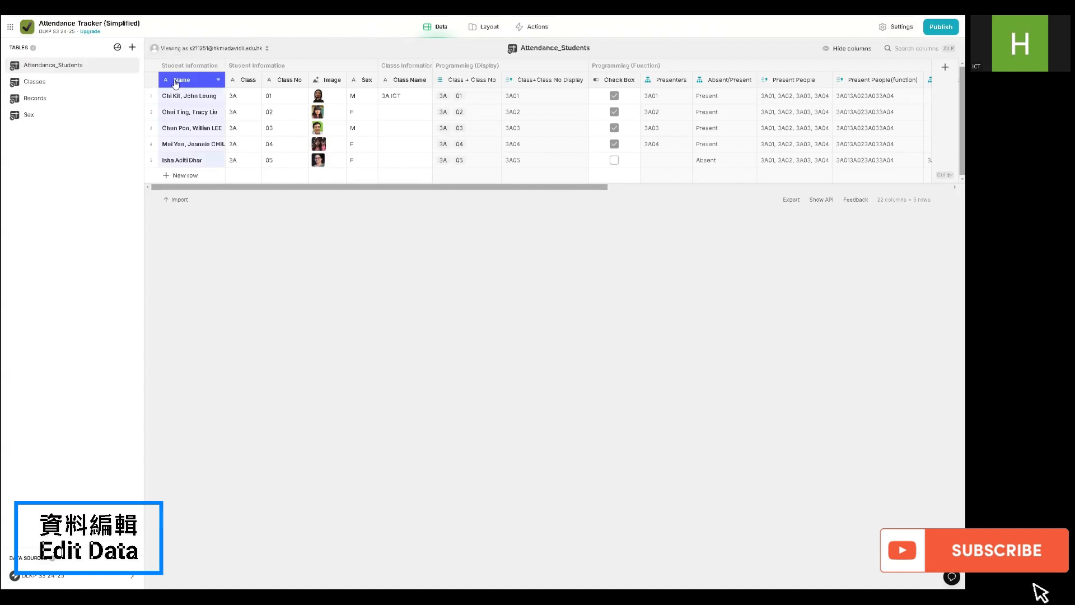
pyautogui.click(243, 79)
pyautogui.click(280, 80)
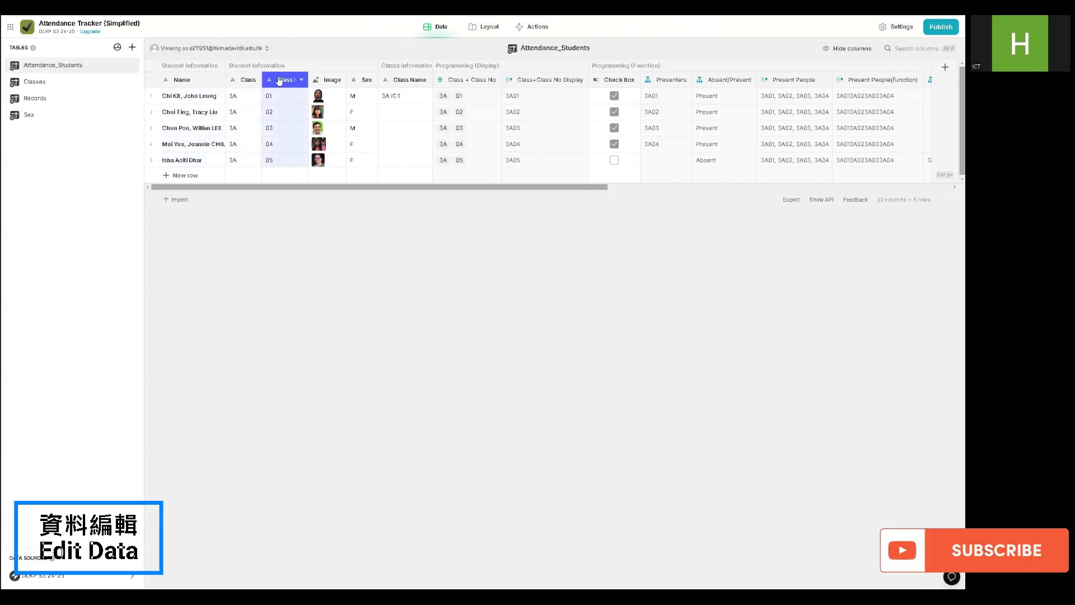
pyautogui.click(327, 80)
pyautogui.click(205, 84)
pyautogui.click(243, 81)
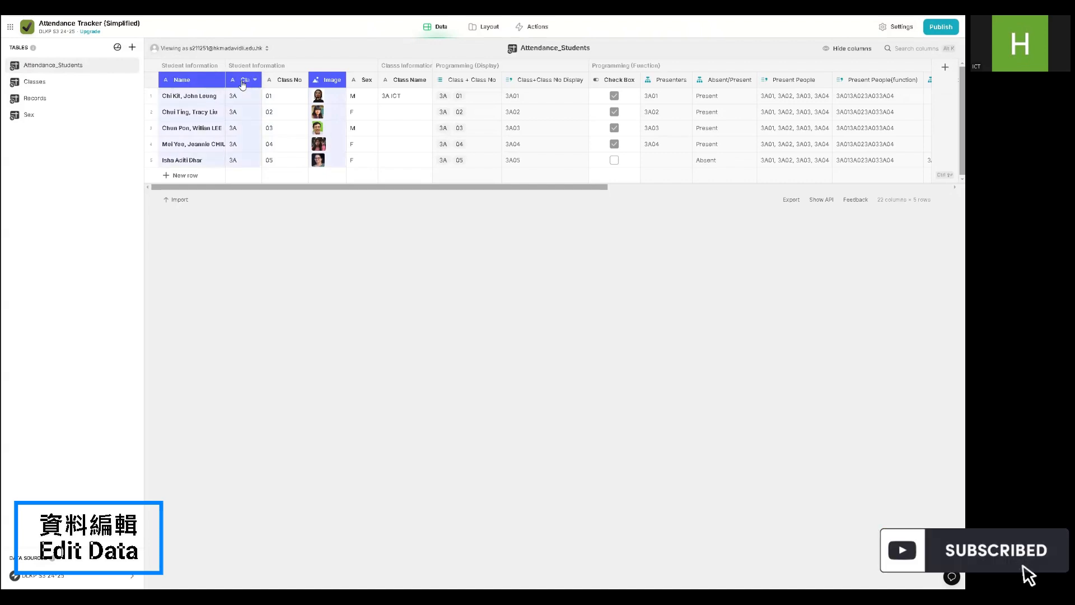
pyautogui.click(286, 83)
pyautogui.keyDown('shift'); pyautogui.click(364, 80); pyautogui.keyUp('shift')
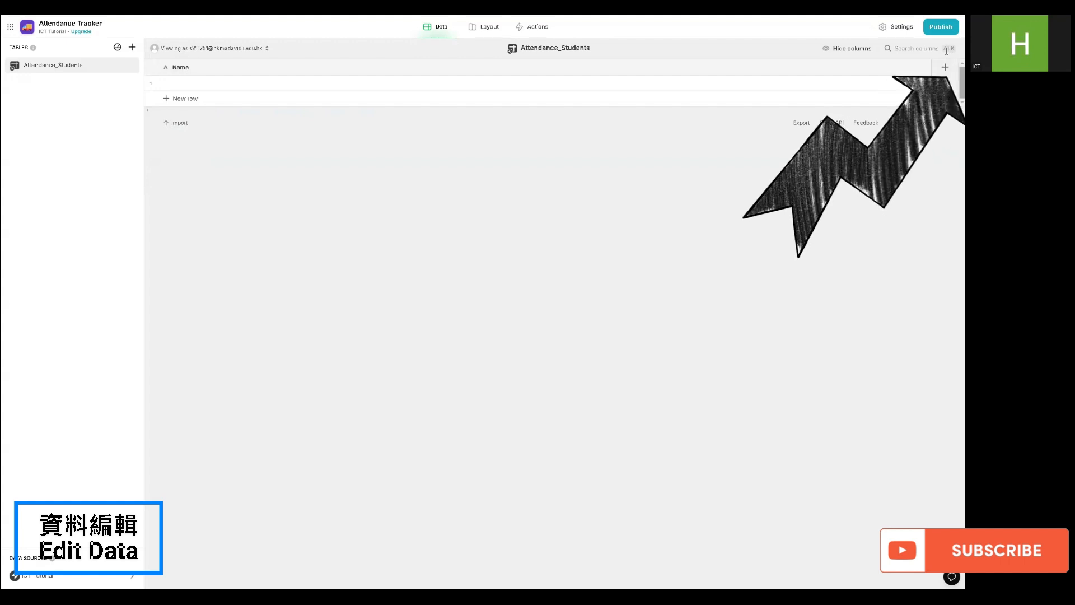
# - Add text columns named Class and Class No. to the Attendance_Students table of the Attendance Tracker app
pyautogui.click(946, 67)
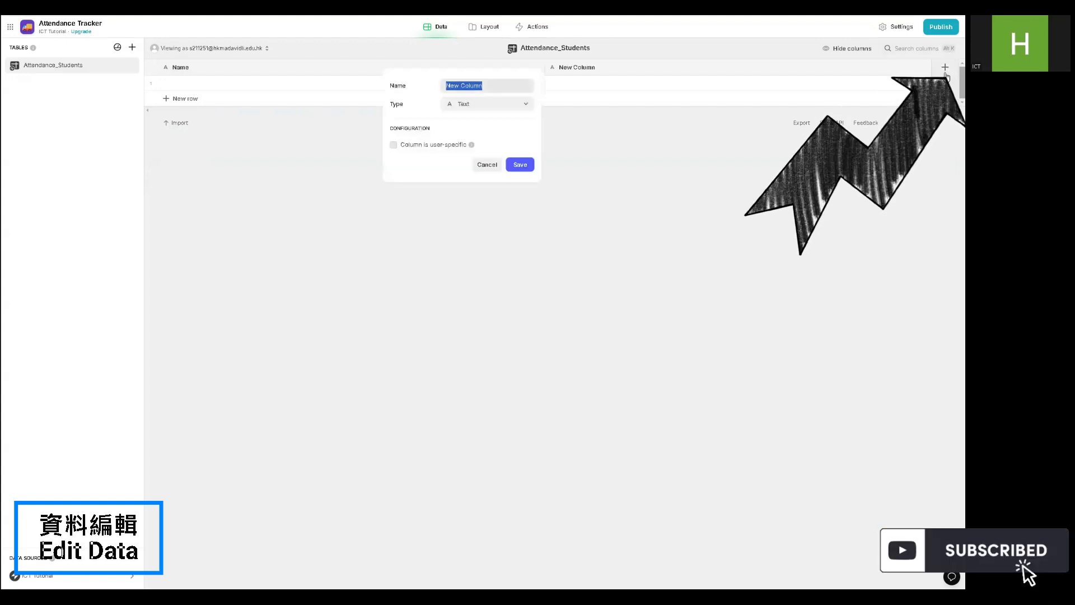
pyautogui.write('Class')
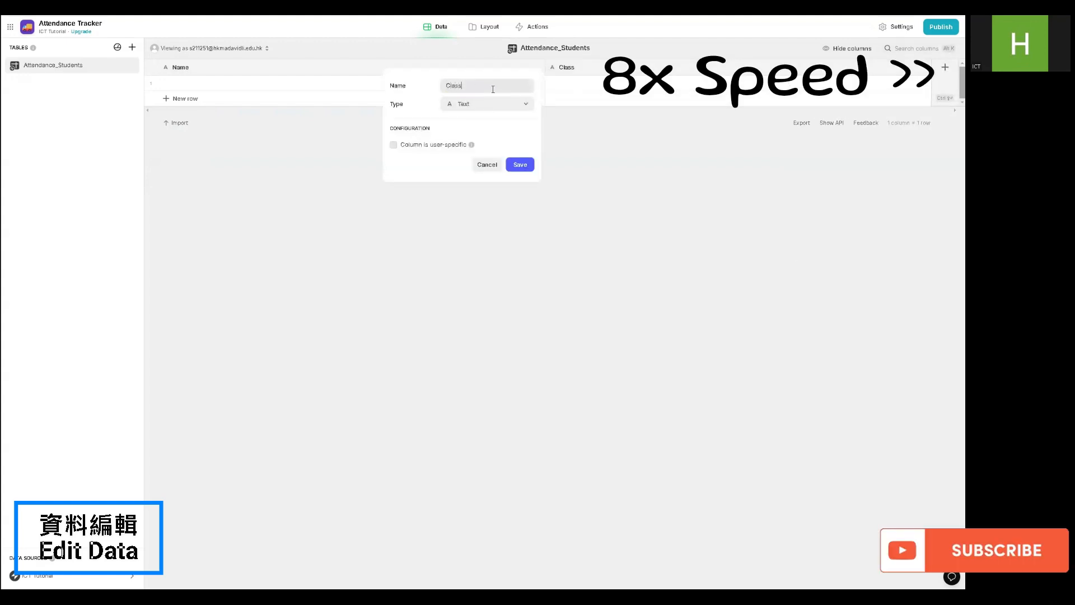
pyautogui.click(521, 164)
pyautogui.click(946, 68)
pyautogui.write('Class No')
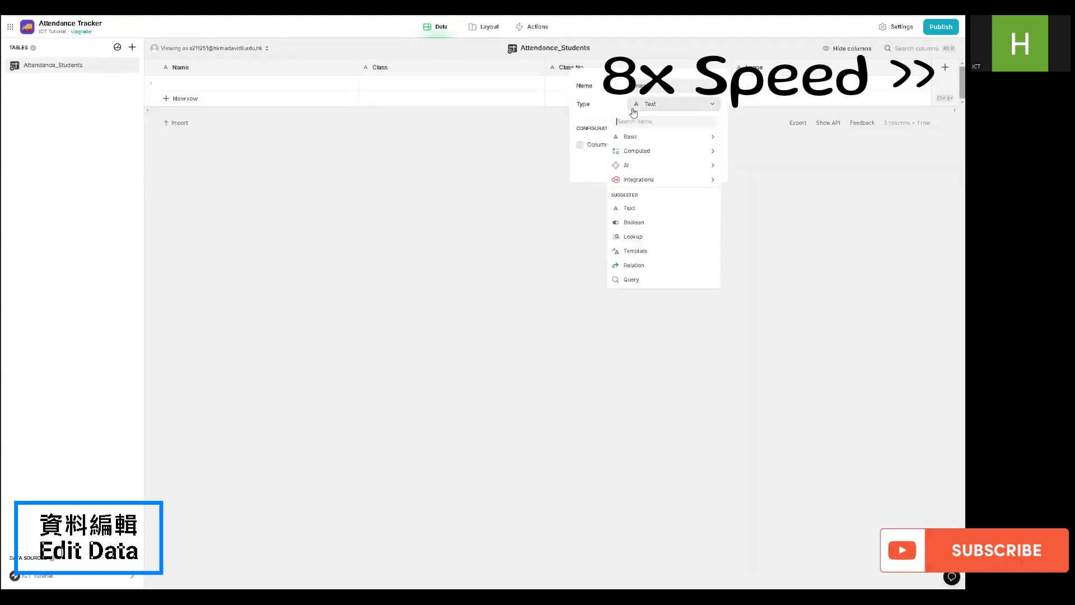
# - Add an Image column of the image type and a text column named Sex to the Attendance_Students table
pyautogui.moveTo(648, 139)
pyautogui.click(743, 180)
pyautogui.click(708, 165)
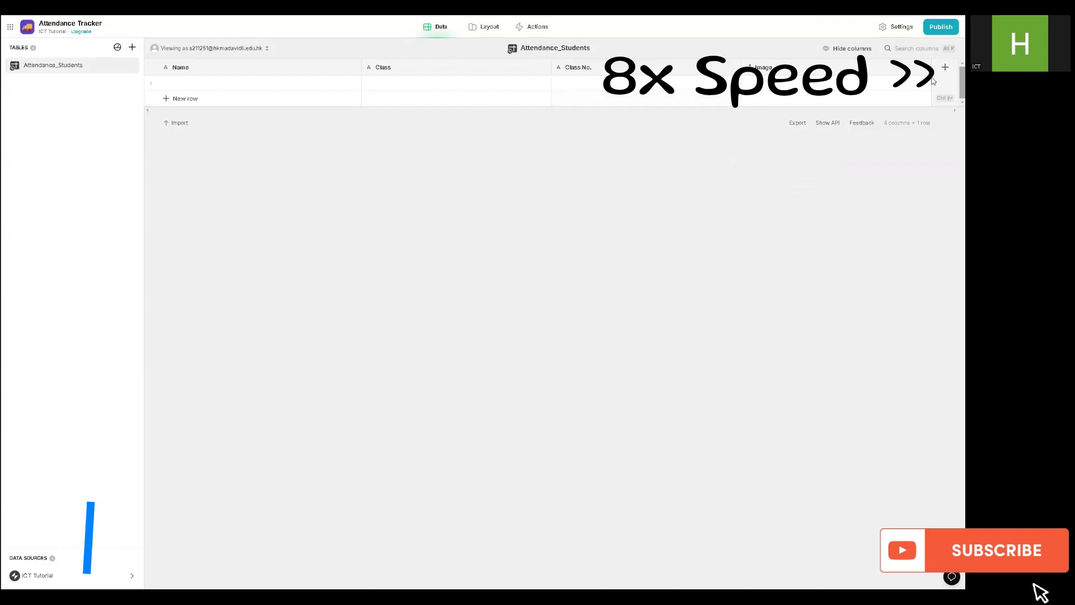
pyautogui.click(946, 68)
pyautogui.write('Sex')
pyautogui.click(744, 165)
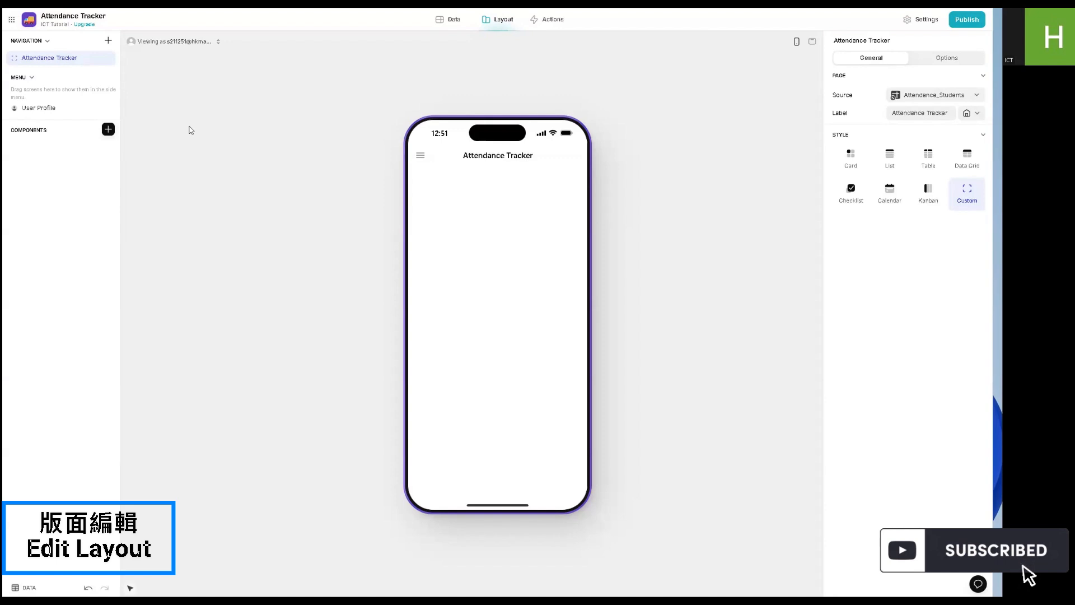
# - Add a Headline component to the Attendance Tracker screen's layout and center-align it
pyautogui.click(108, 130)
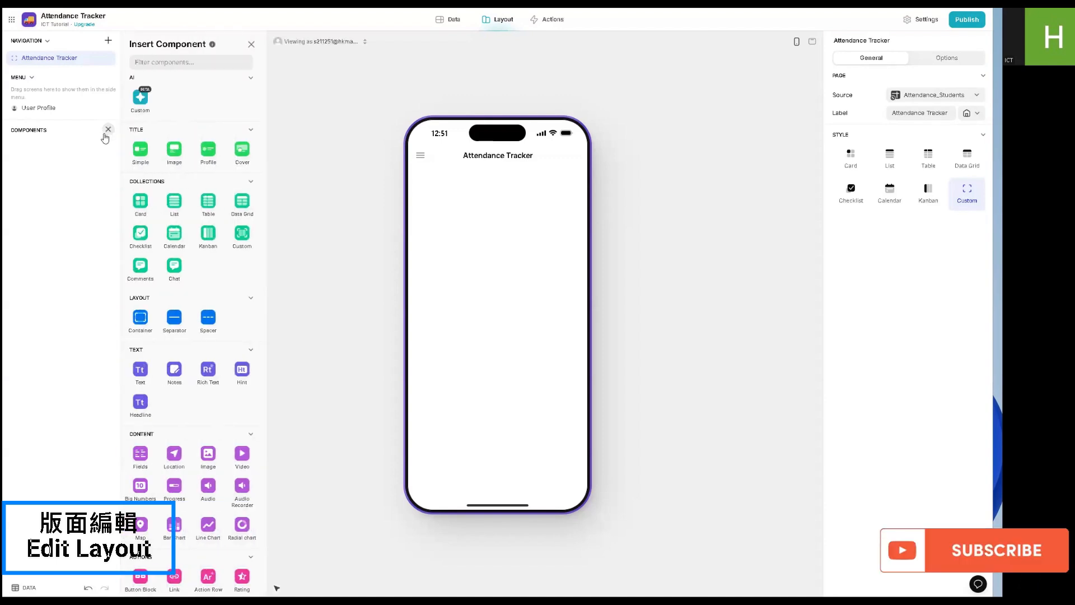
pyautogui.click(146, 414)
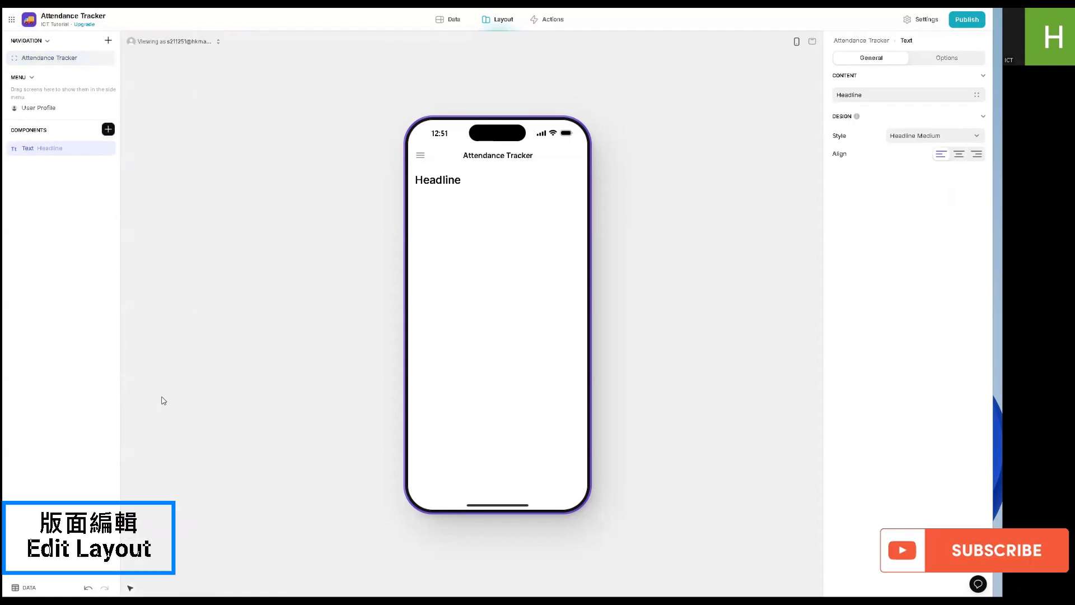
pyautogui.click(959, 155)
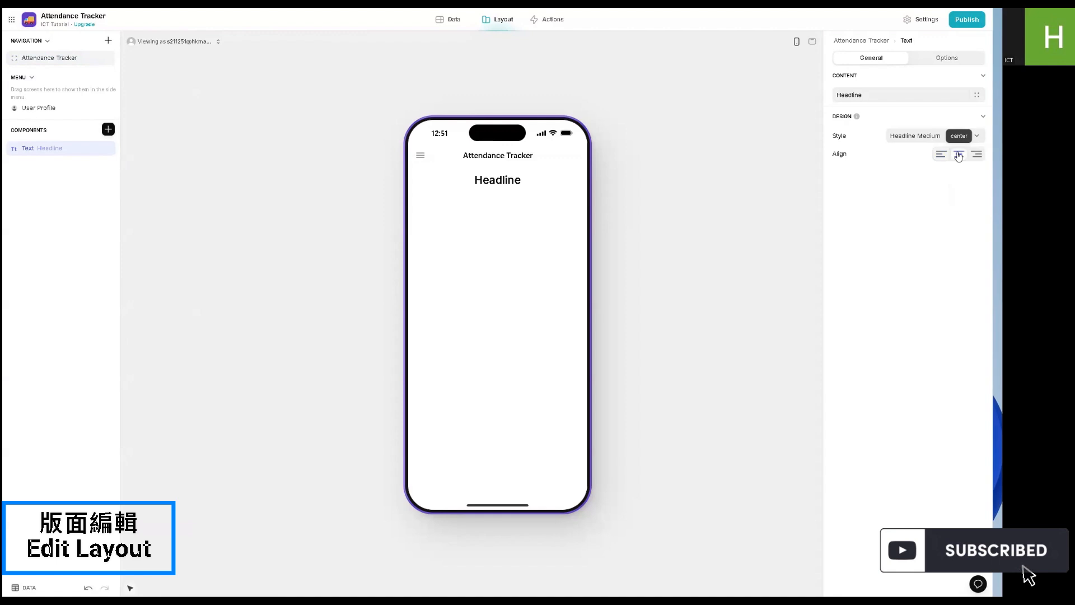
# - Set the headline's text to Attendance Tracker and its style to Headline XLarge
pyautogui.click(934, 95)
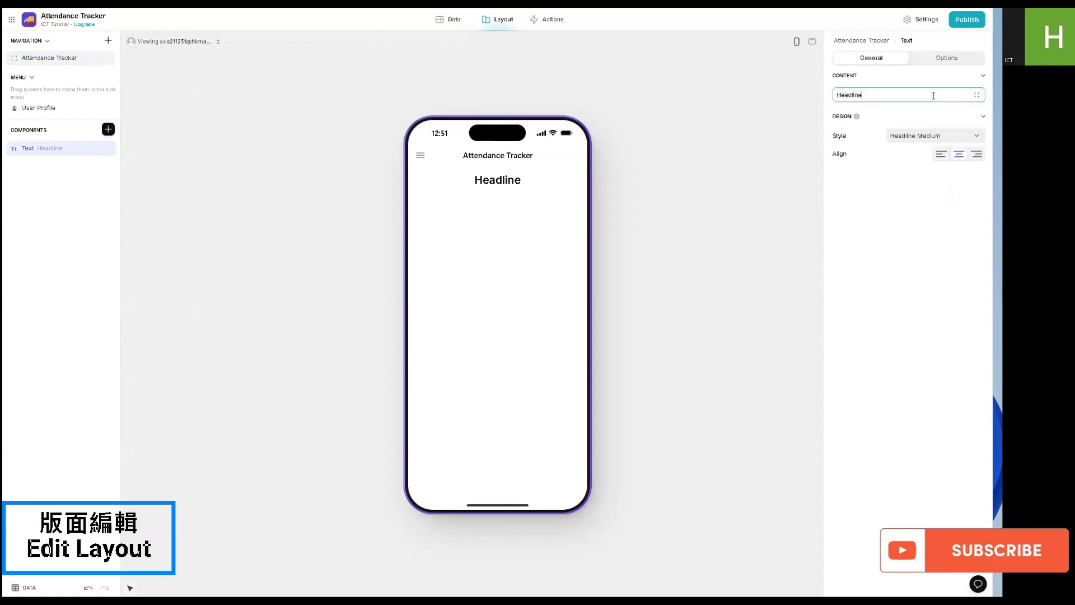
pyautogui.doubleClick(860, 91)
pyautogui.write('At')
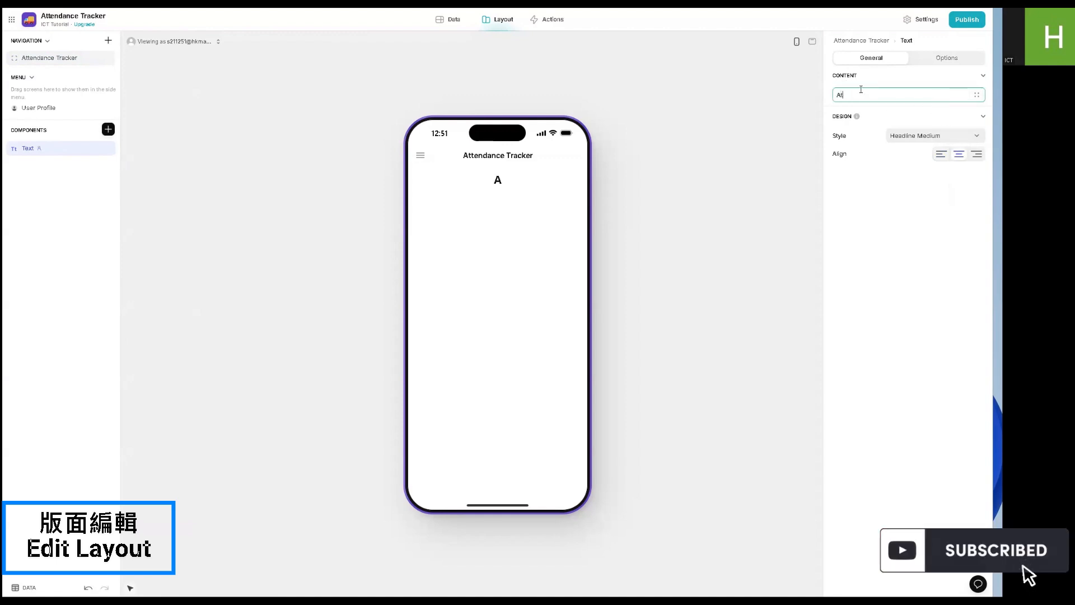
pyautogui.write('tendance ')
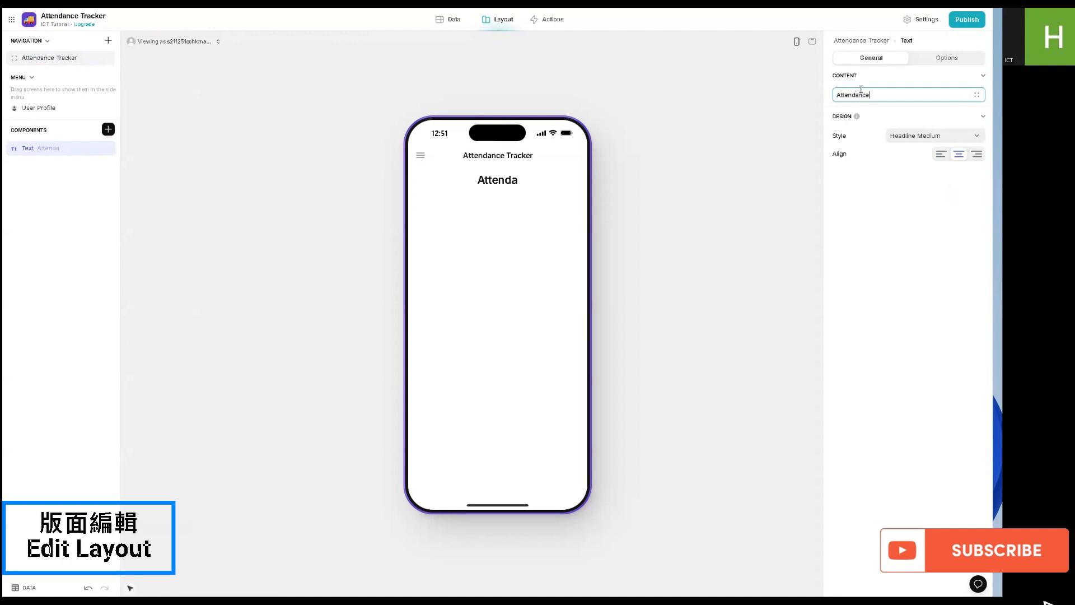
pyautogui.write('Tracker')
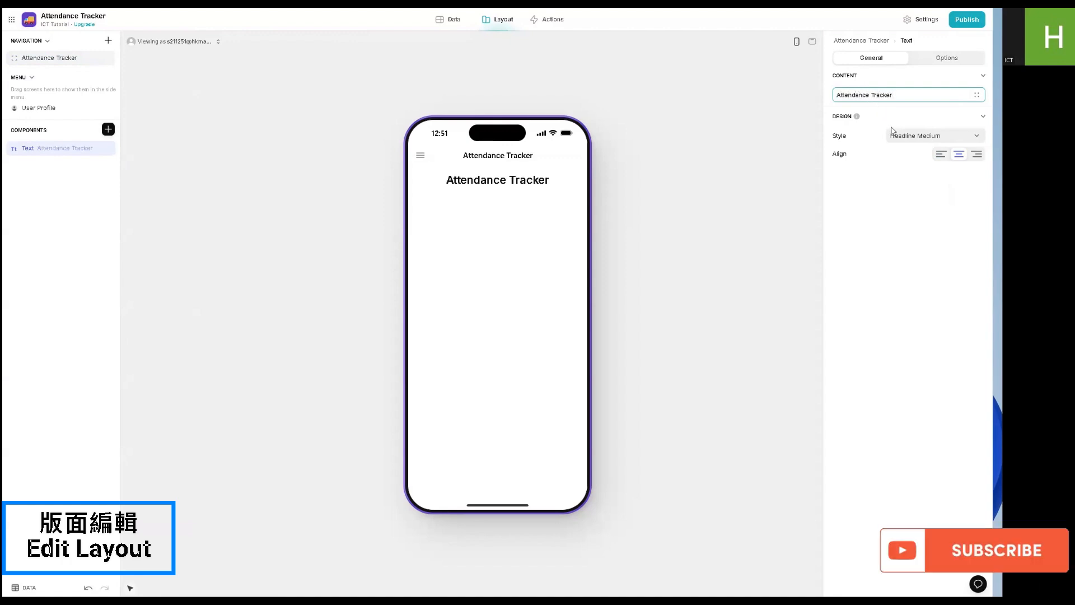
pyautogui.click(901, 137)
pyautogui.click(907, 227)
# - Add a Choice component below the headline and set its label to Class
pyautogui.click(108, 129)
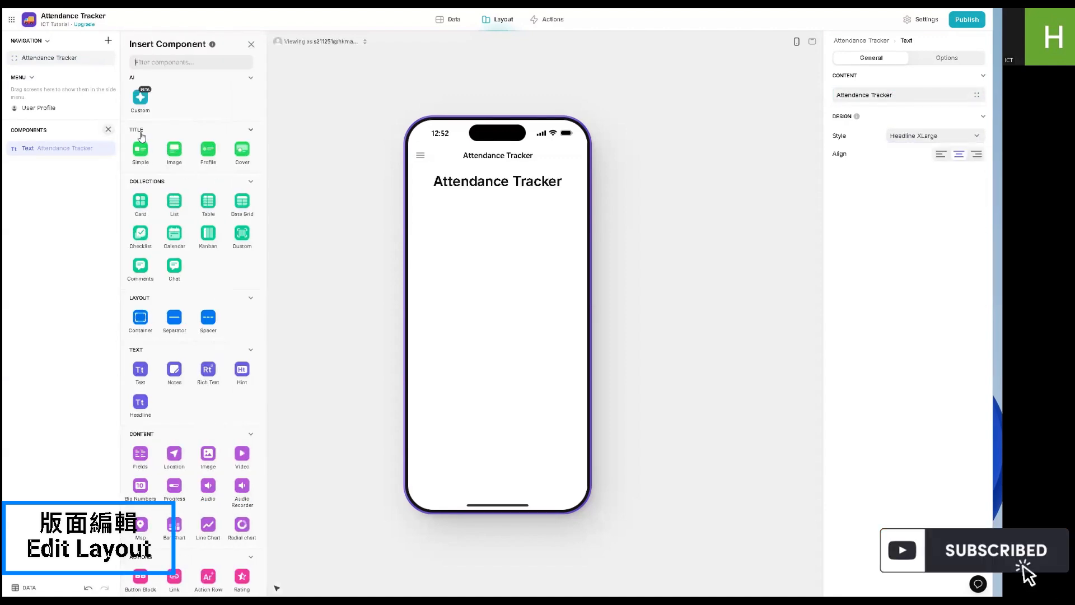
pyautogui.scroll(-5, 147, 233)
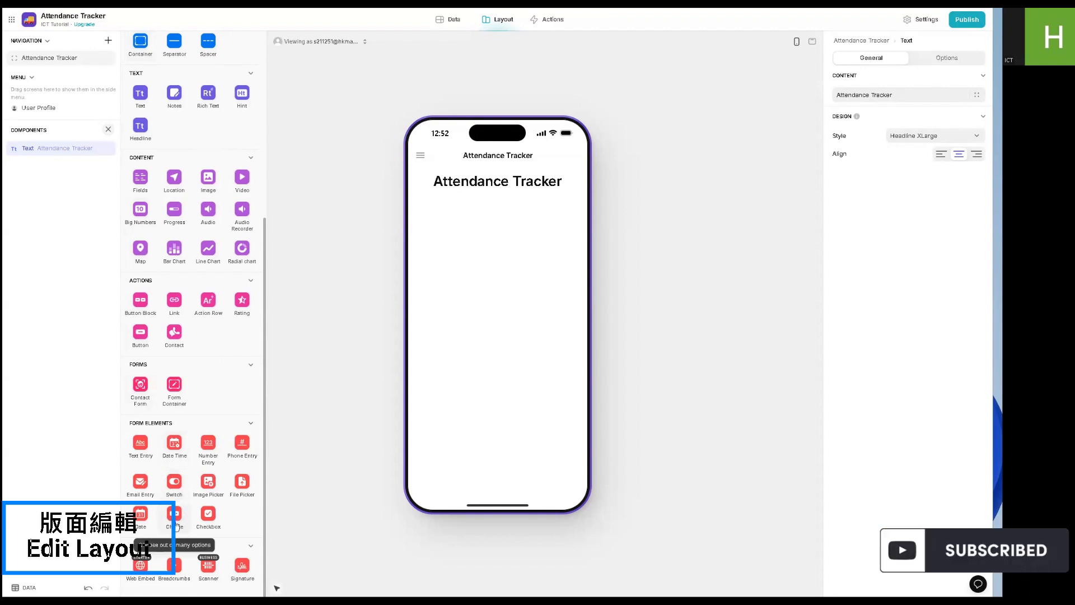
pyautogui.click(175, 525)
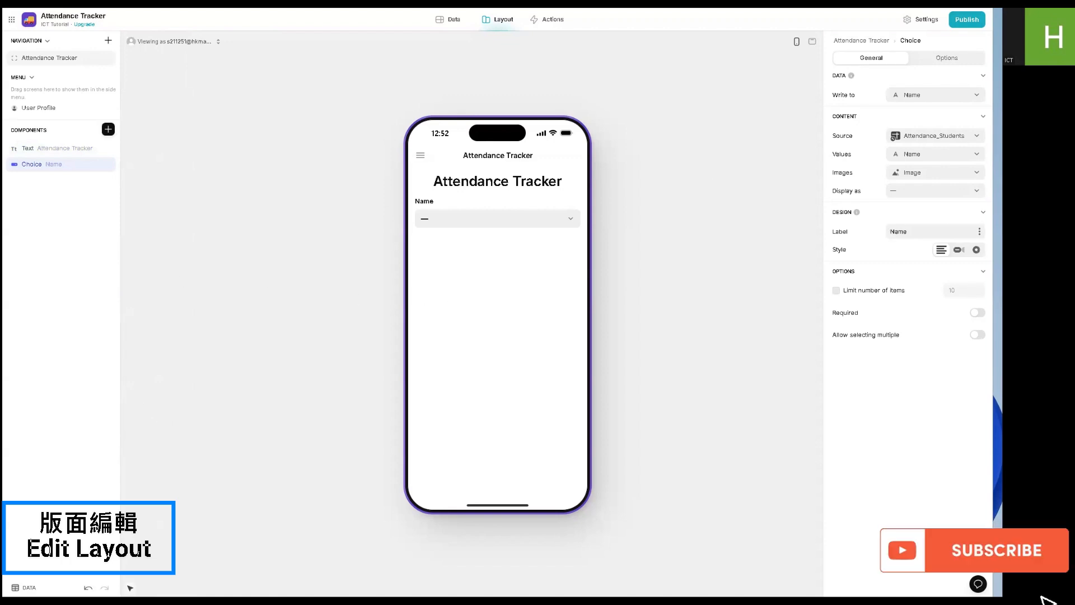
pyautogui.doubleClick(895, 233)
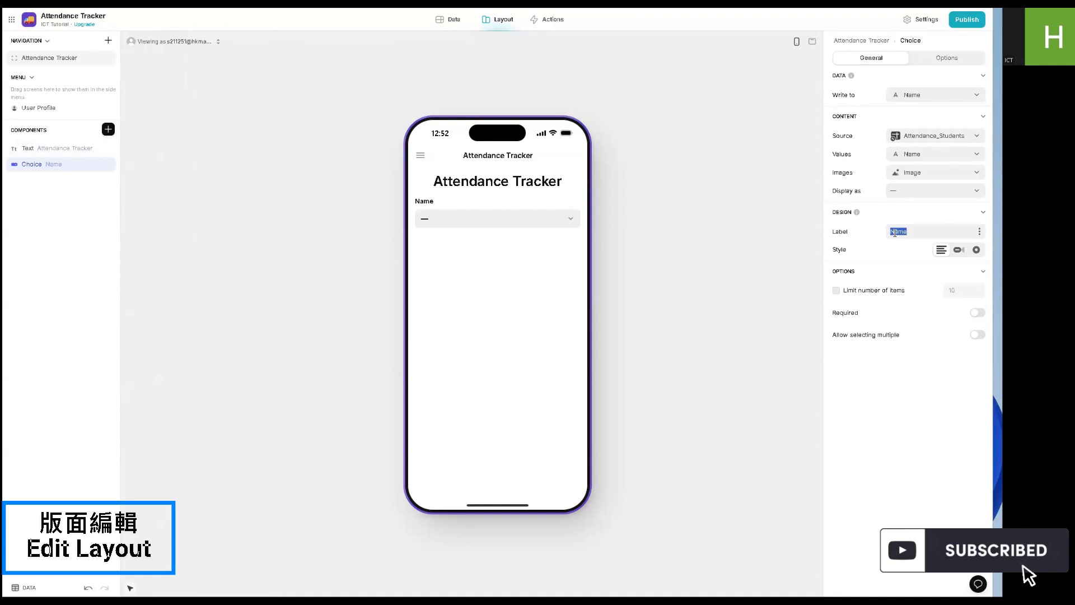
pyautogui.write('Class')
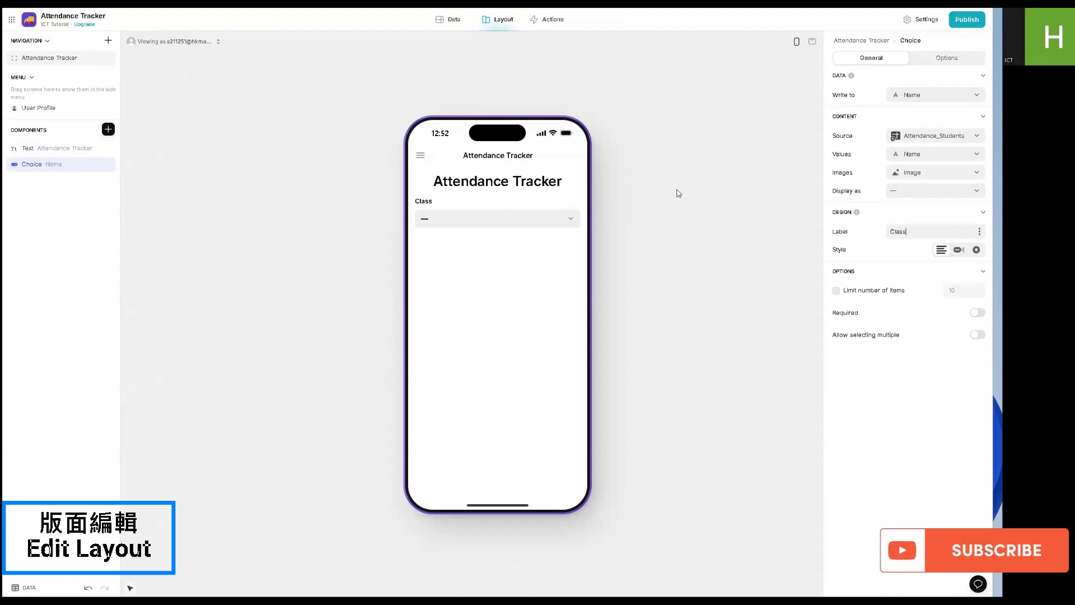
pyautogui.click(679, 193)
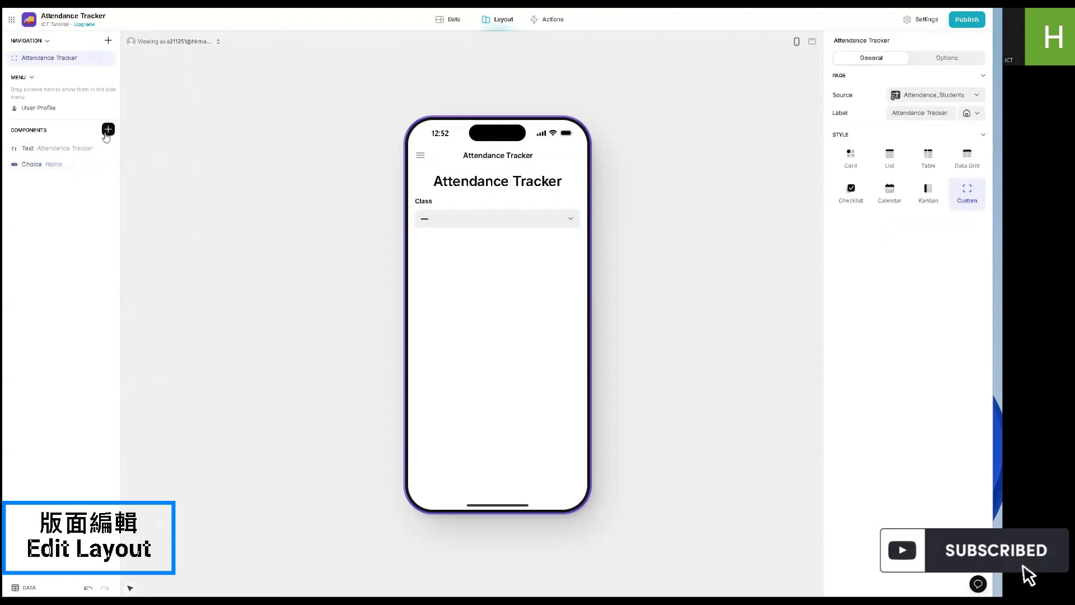
# - Add a List collection of the Attendance_Students table below the Class choice
pyautogui.click(107, 130)
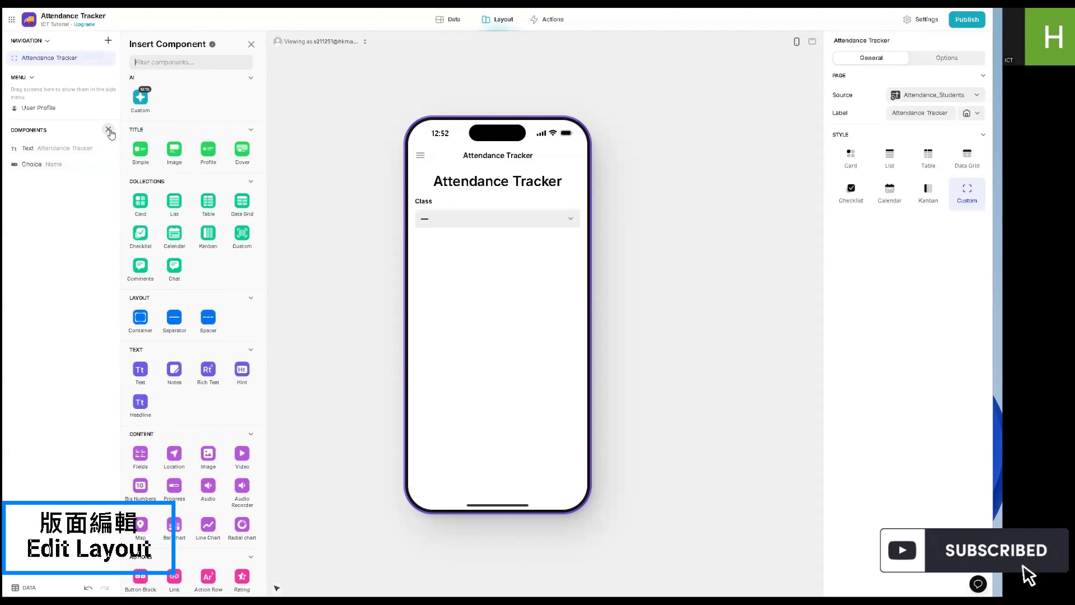
pyautogui.click(175, 202)
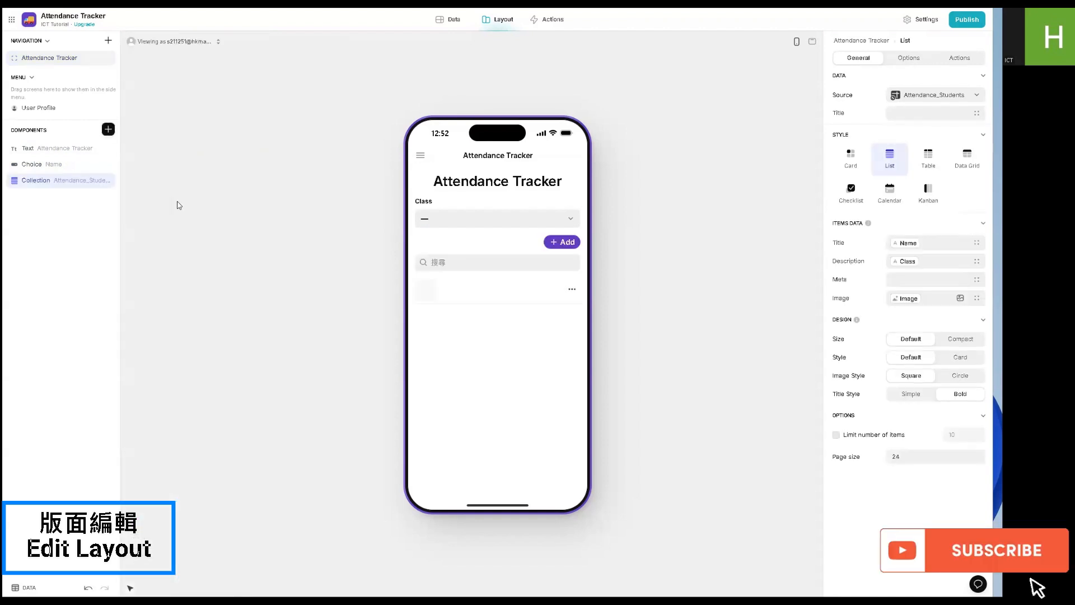
pyautogui.click(851, 189)
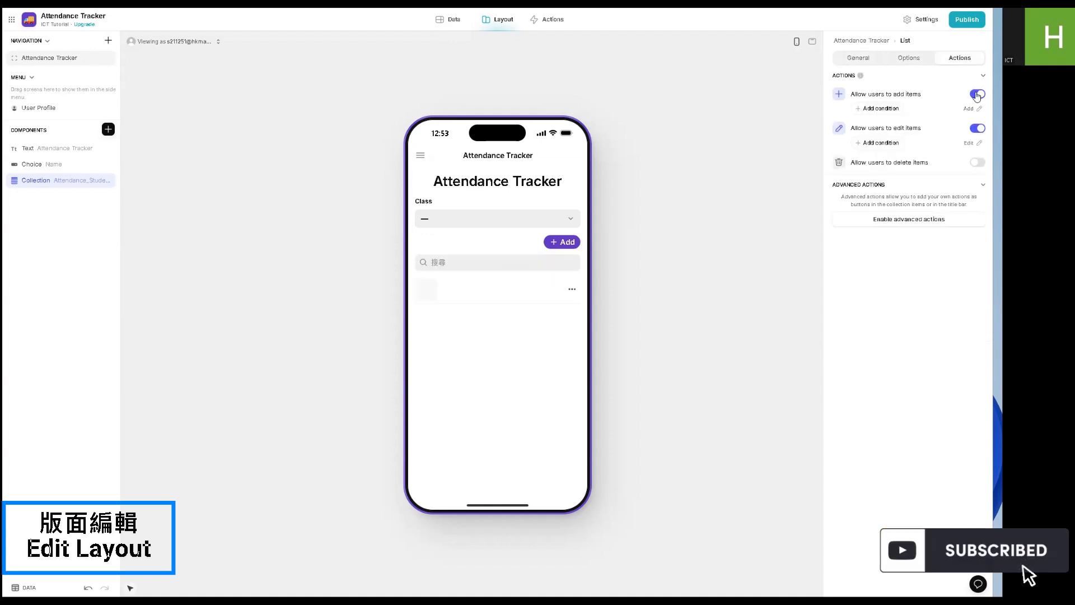
# - Disallow users from adding and editing items in the student list and turn off its search bar
pyautogui.click(977, 95)
pyautogui.click(977, 114)
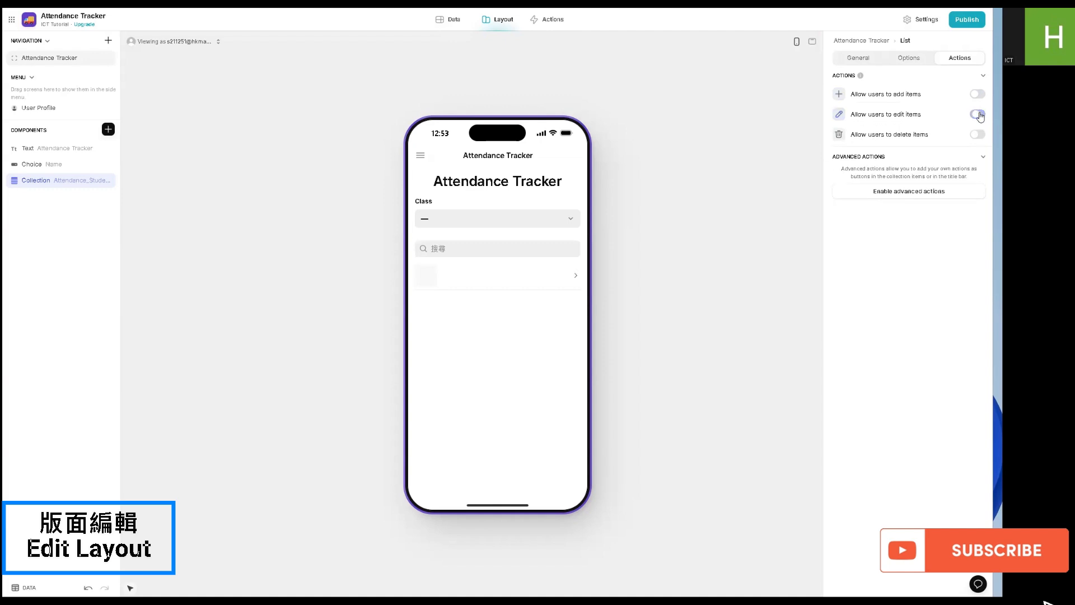
pyautogui.click(905, 62)
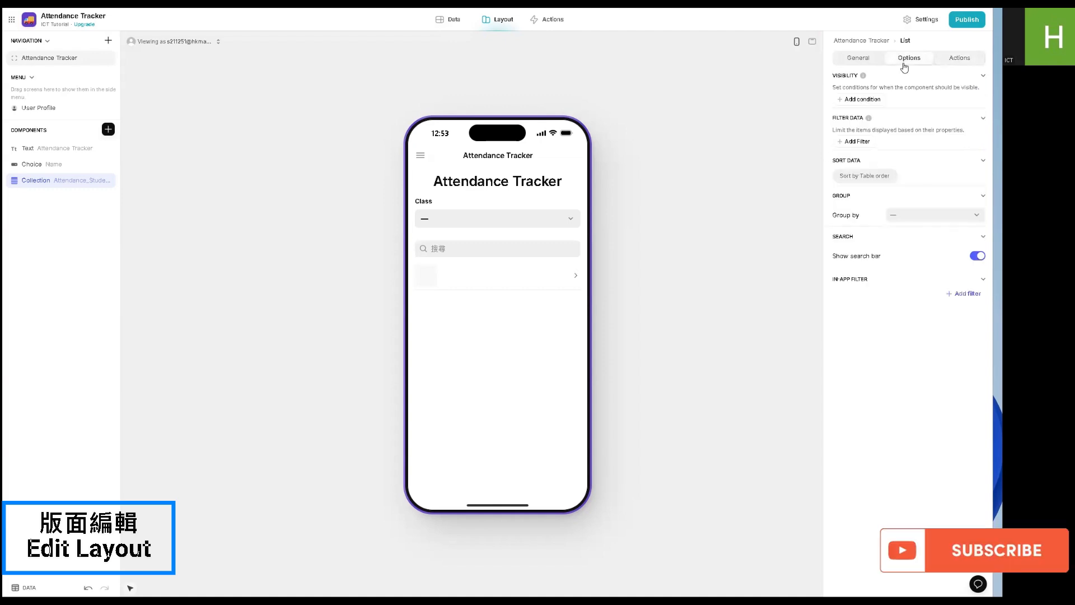
pyautogui.click(976, 259)
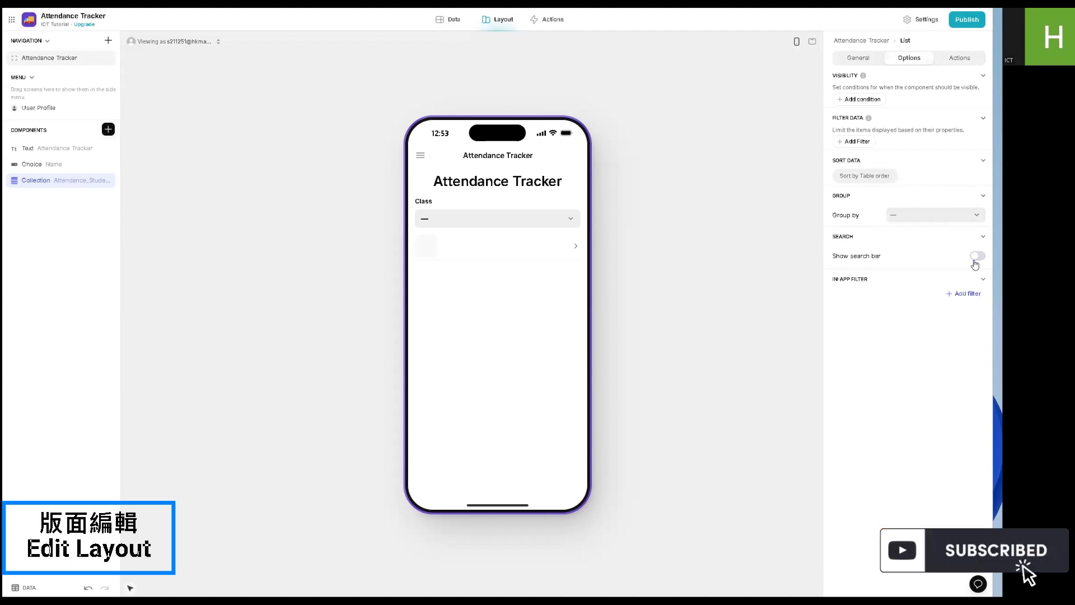
pyautogui.click(858, 60)
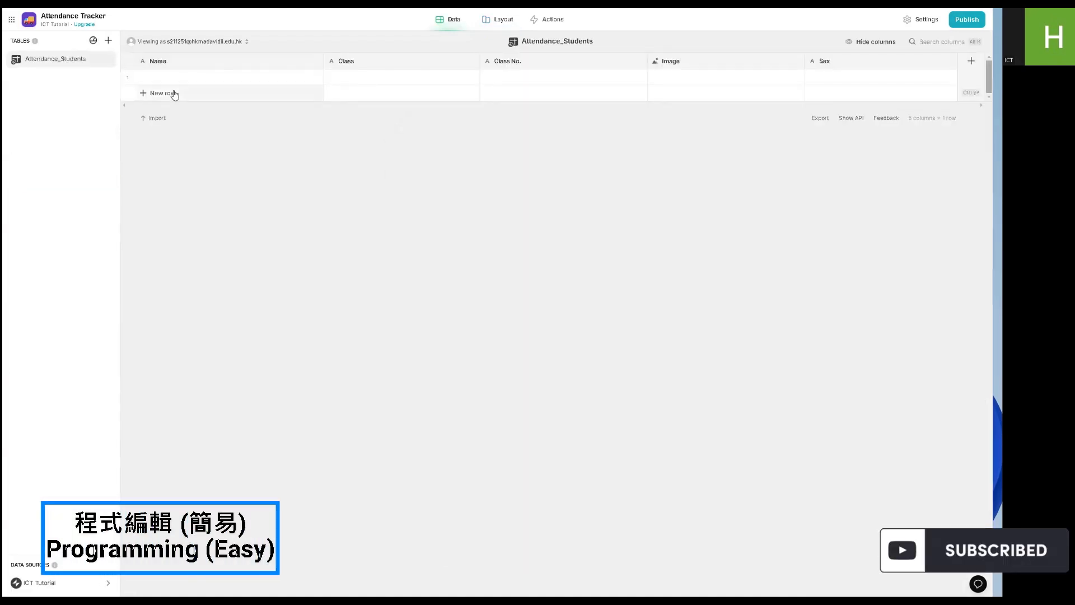
# - Add a Boolean column named Checked to the Attendance_Students table
pyautogui.click(966, 87)
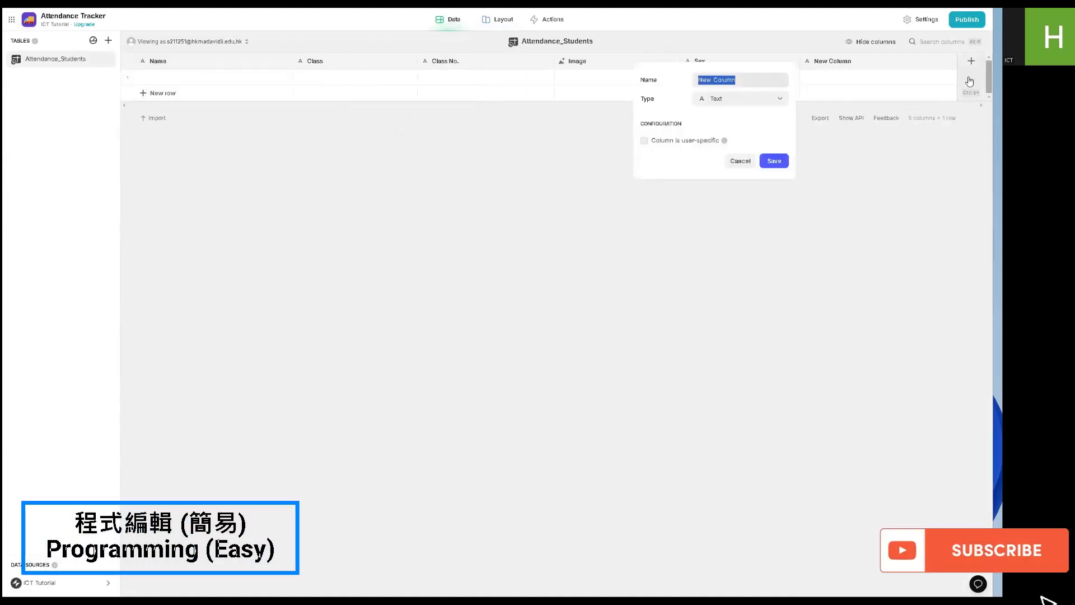
pyautogui.click(734, 99)
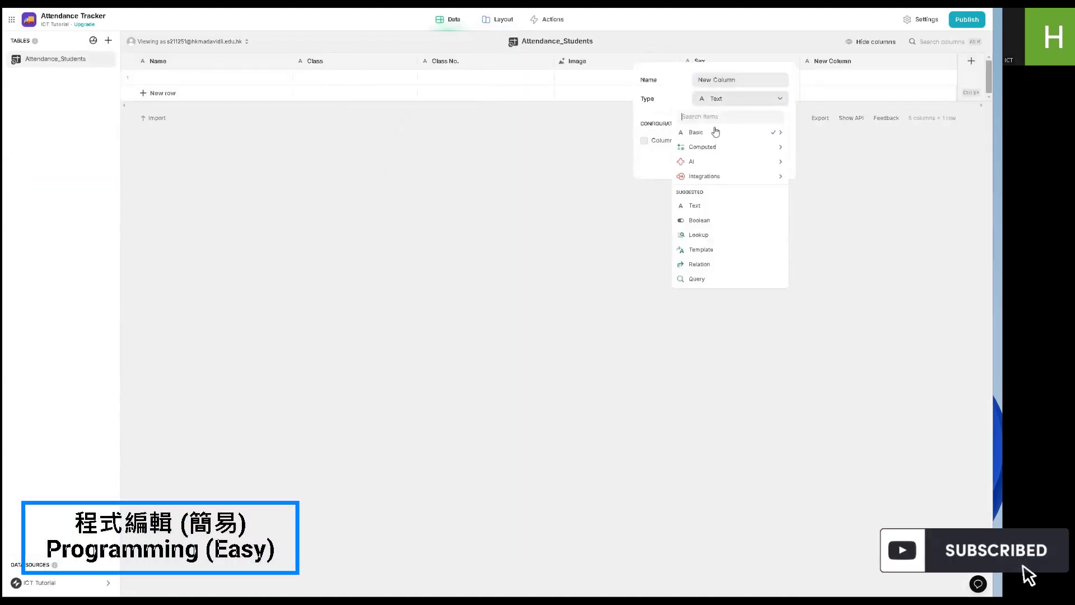
pyautogui.click(700, 222)
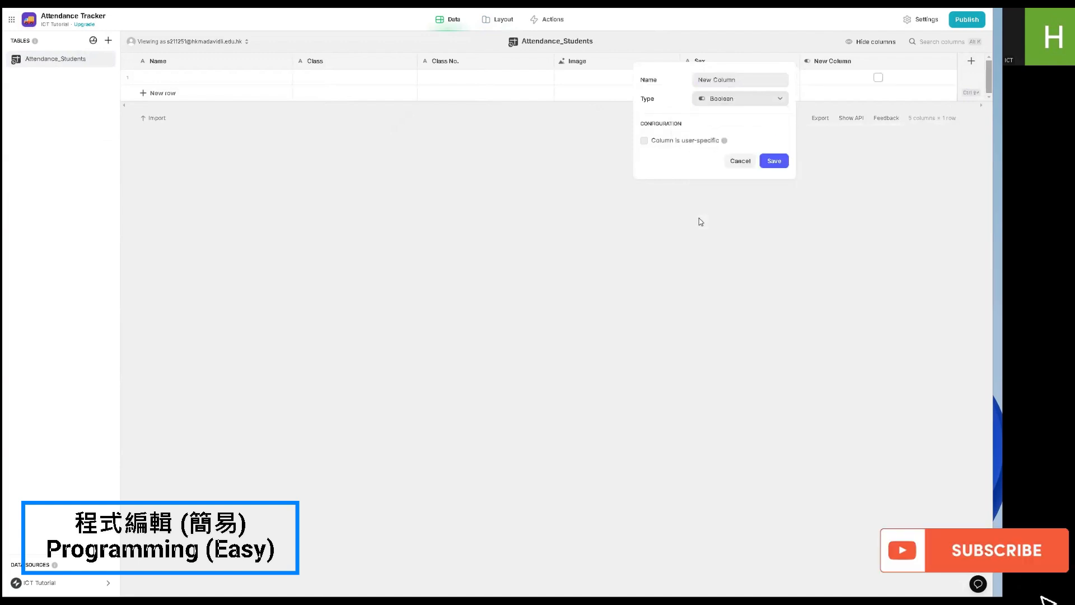
pyautogui.tripleClick(712, 80)
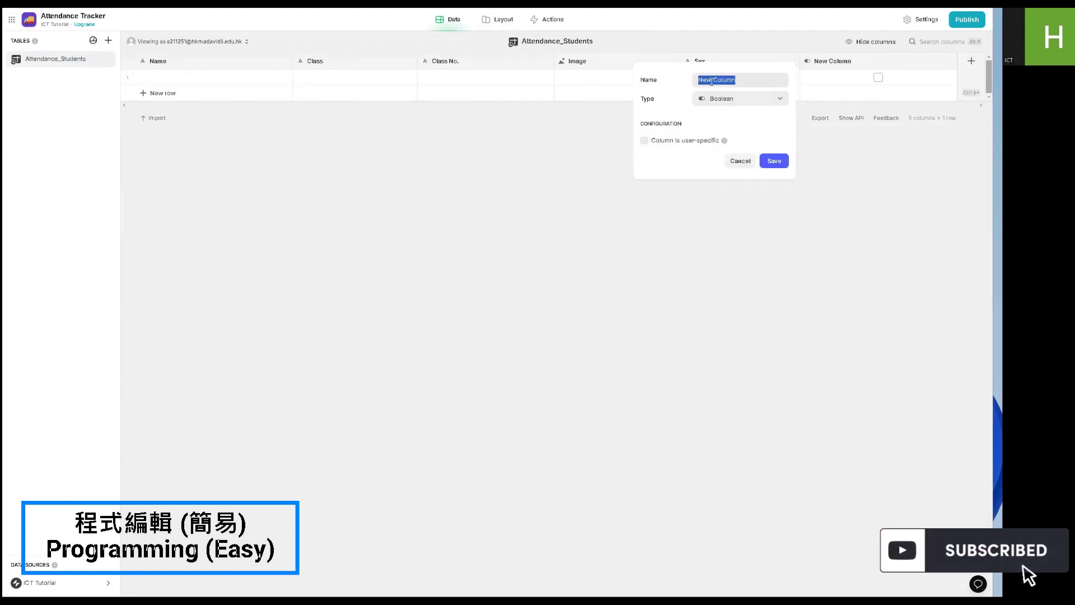
pyautogui.write('Che')
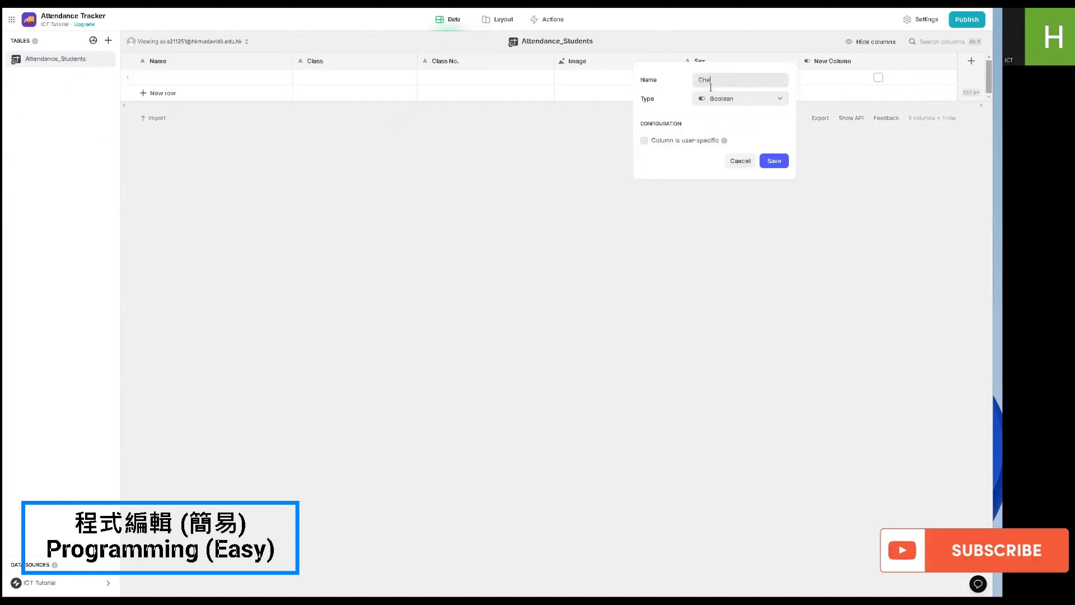
pyautogui.write('cked')
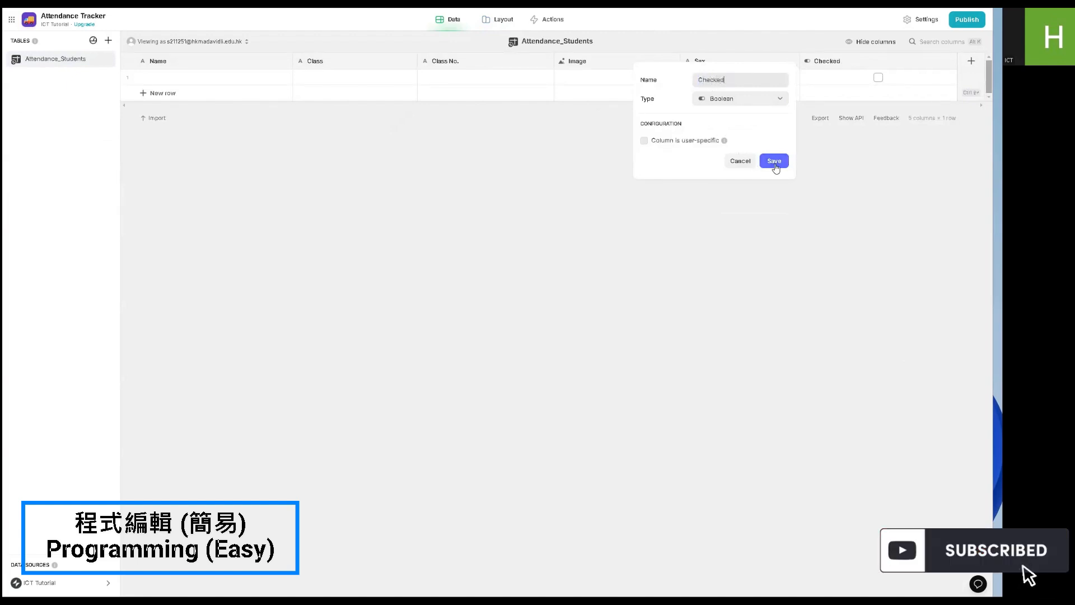
pyautogui.click(775, 161)
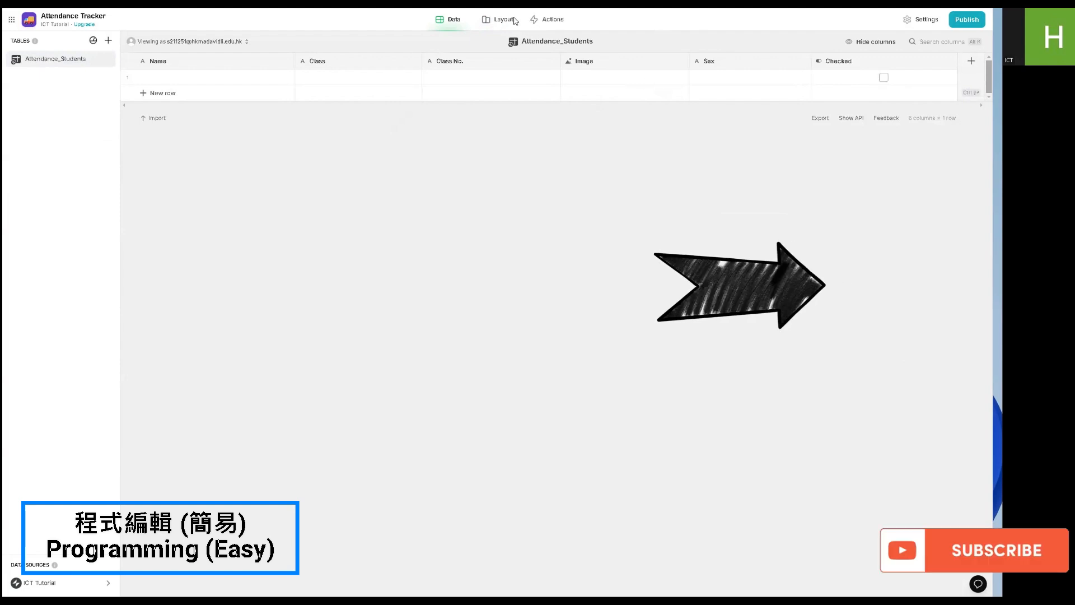
# - Fill in the first student row with name ICT Student1, class 3A, class number 01 and sex M
pyautogui.click(514, 20)
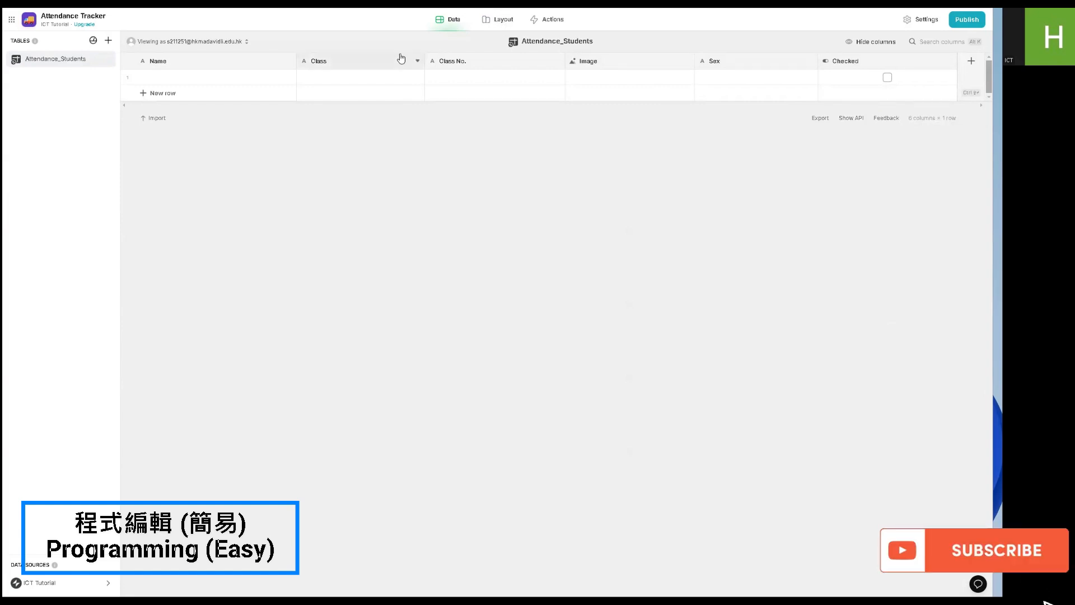
pyautogui.doubleClick(197, 80)
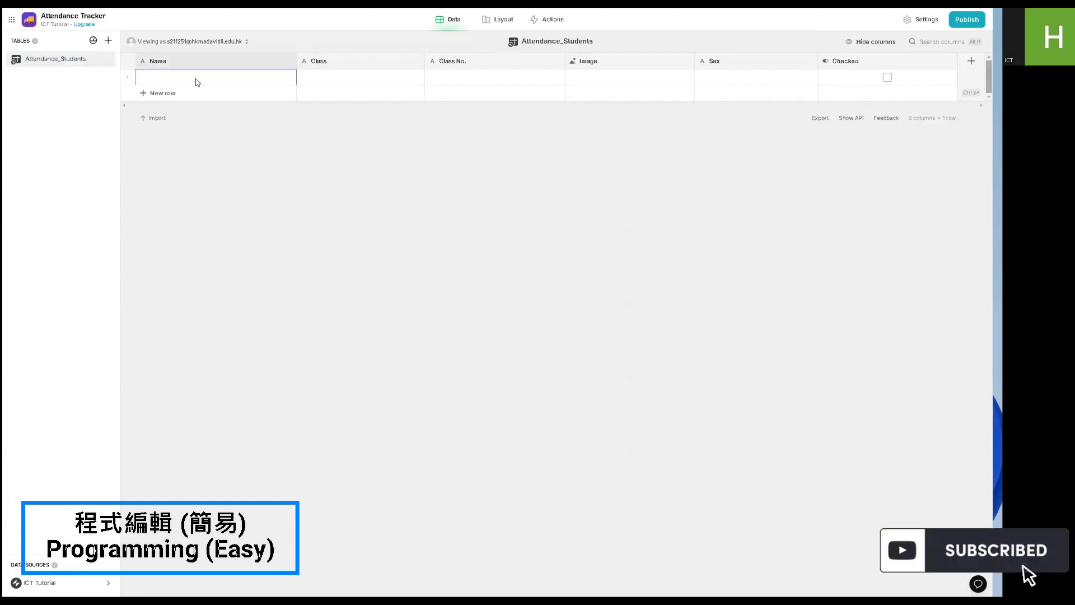
pyautogui.write('ICT Student')
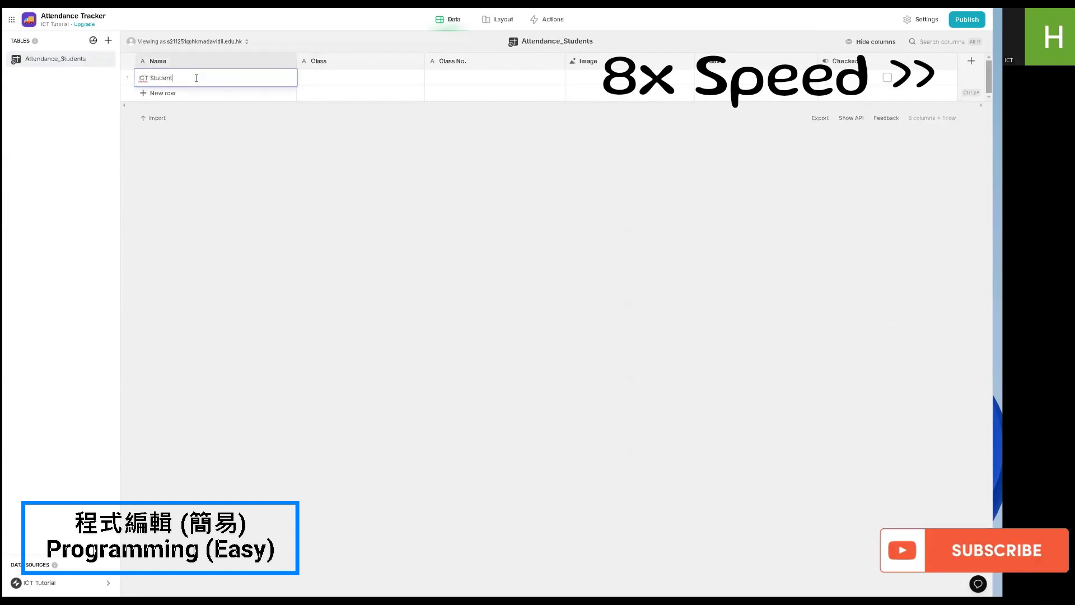
pyautogui.write('1')
pyautogui.doubleClick(359, 78)
pyautogui.write('3A')
pyautogui.doubleClick(493, 78)
pyautogui.write('01')
pyautogui.doubleClick(739, 79)
pyautogui.write('M')
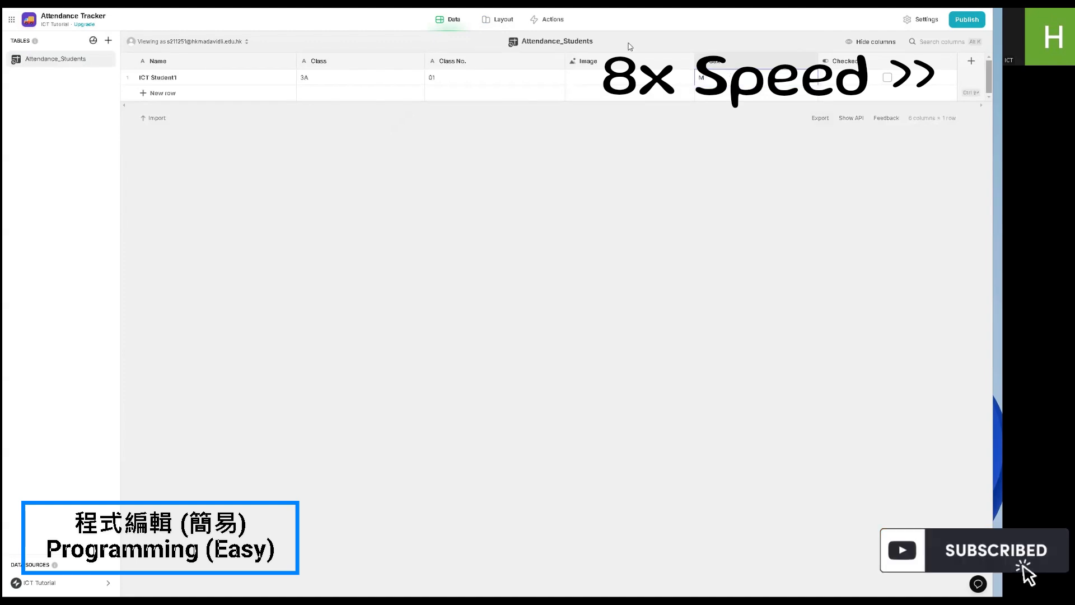
# - Insert a space between Class No. and Name in the checklist's item title
pyautogui.click(509, 21)
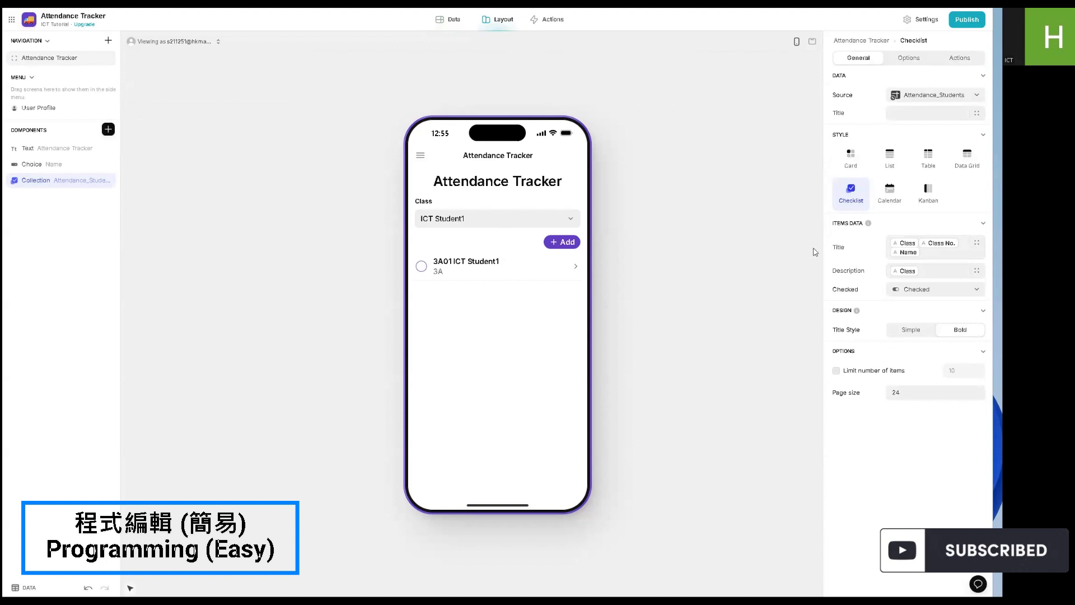
pyautogui.click(890, 255)
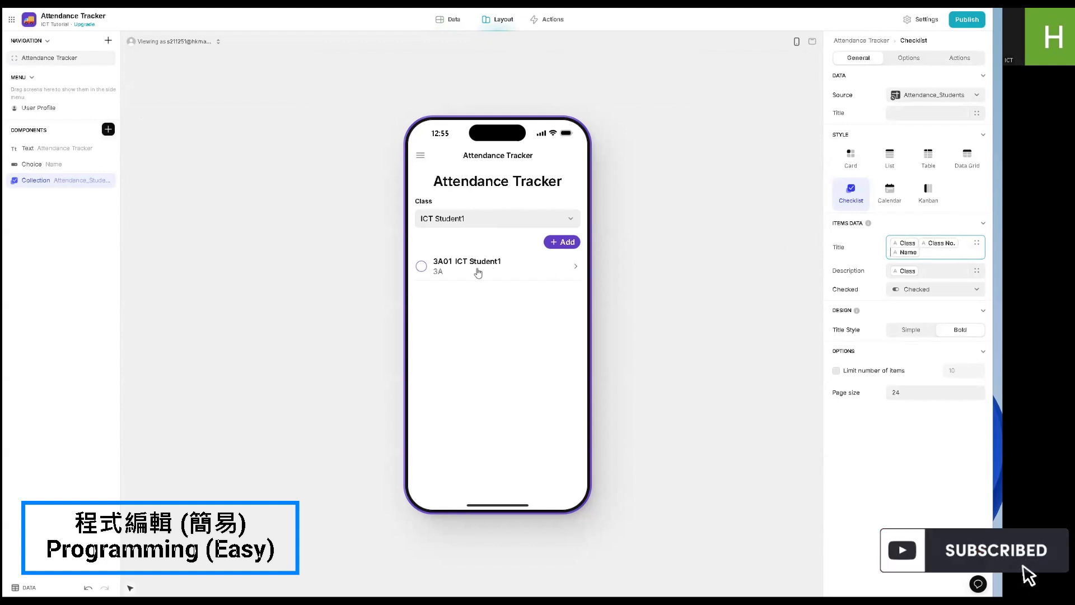
# - Add an If → Then → Else column named Absent /Present to the Attendance_Students table
pyautogui.click(451, 21)
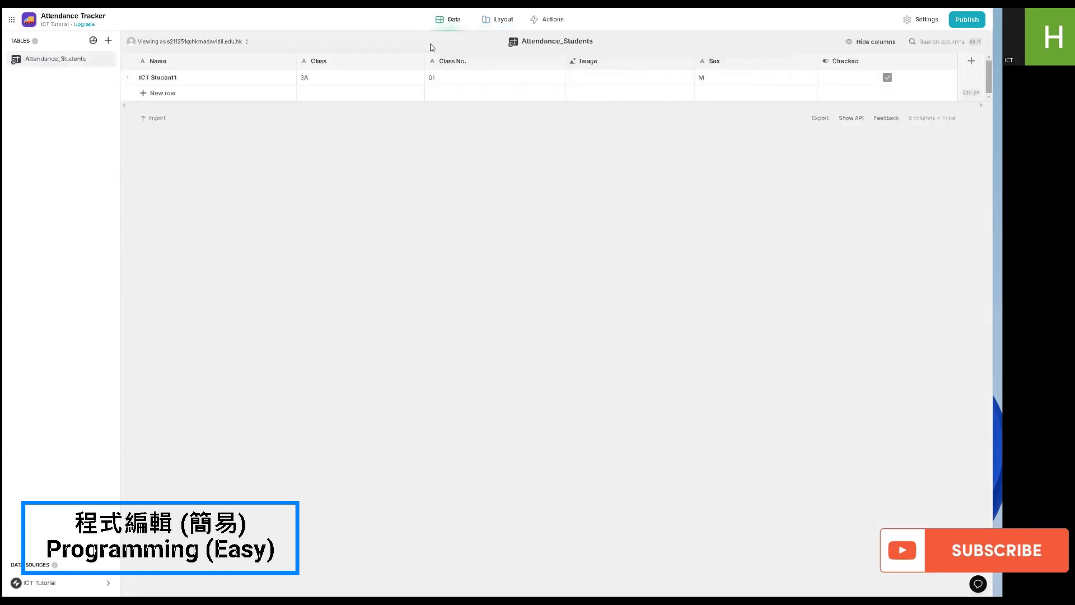
pyautogui.click(884, 74)
pyautogui.click(972, 61)
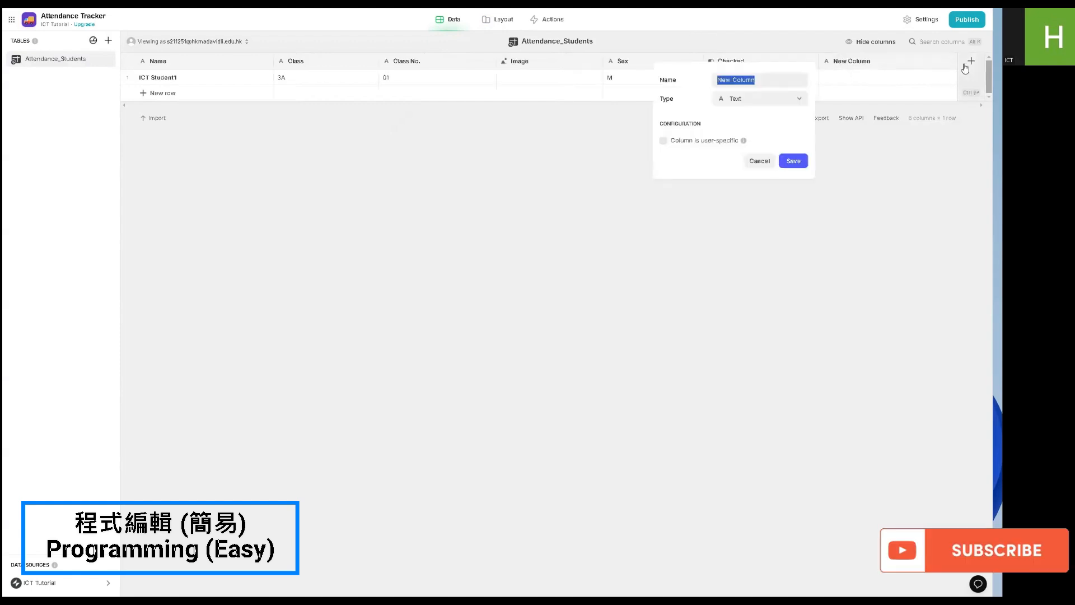
pyautogui.click(749, 105)
pyautogui.moveTo(737, 147)
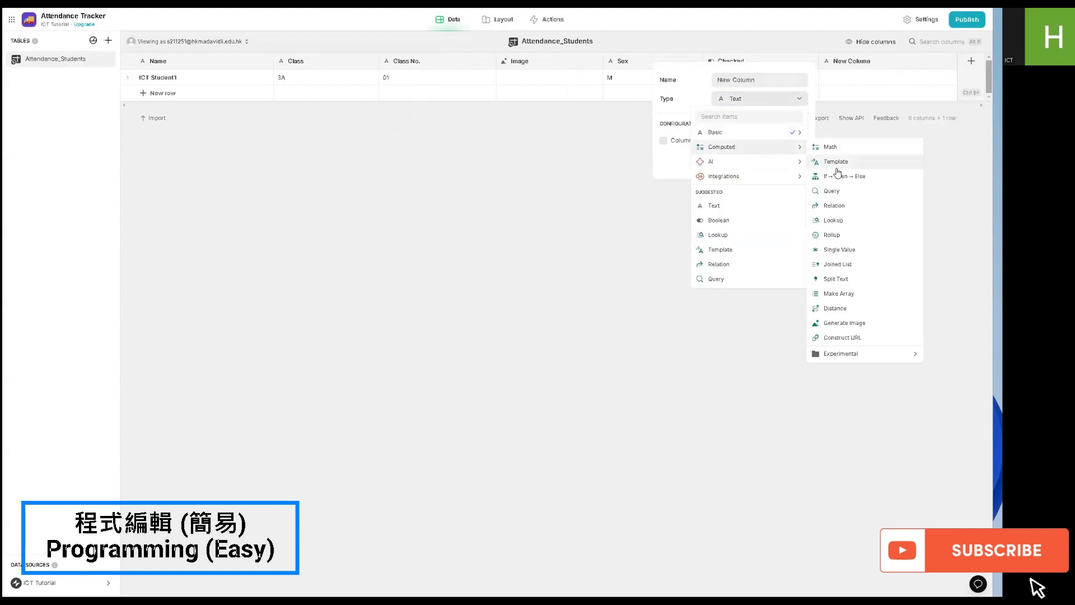
pyautogui.click(859, 177)
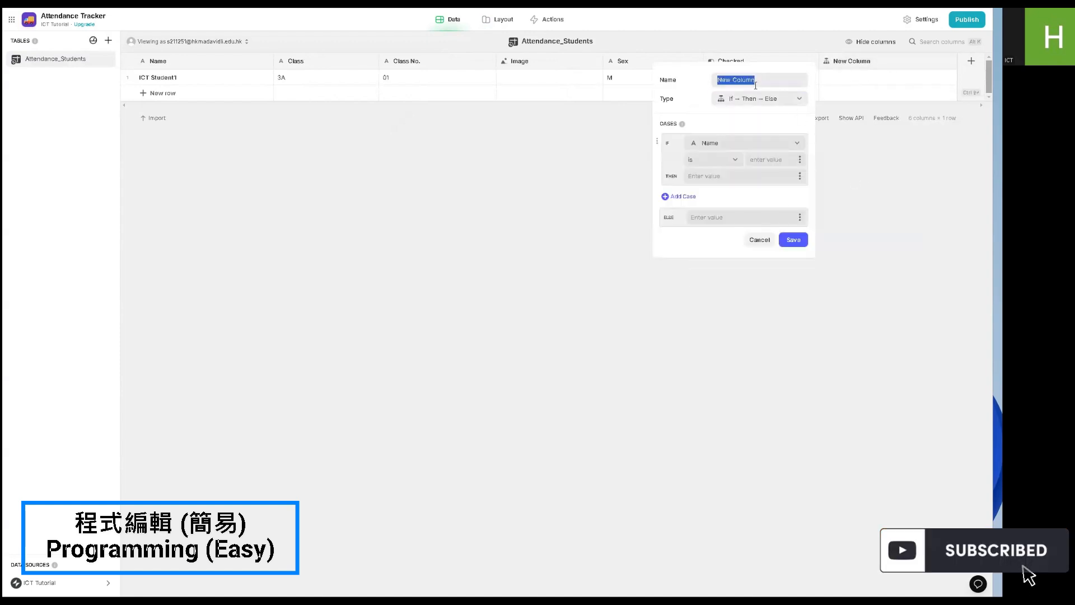
pyautogui.write('Absen')
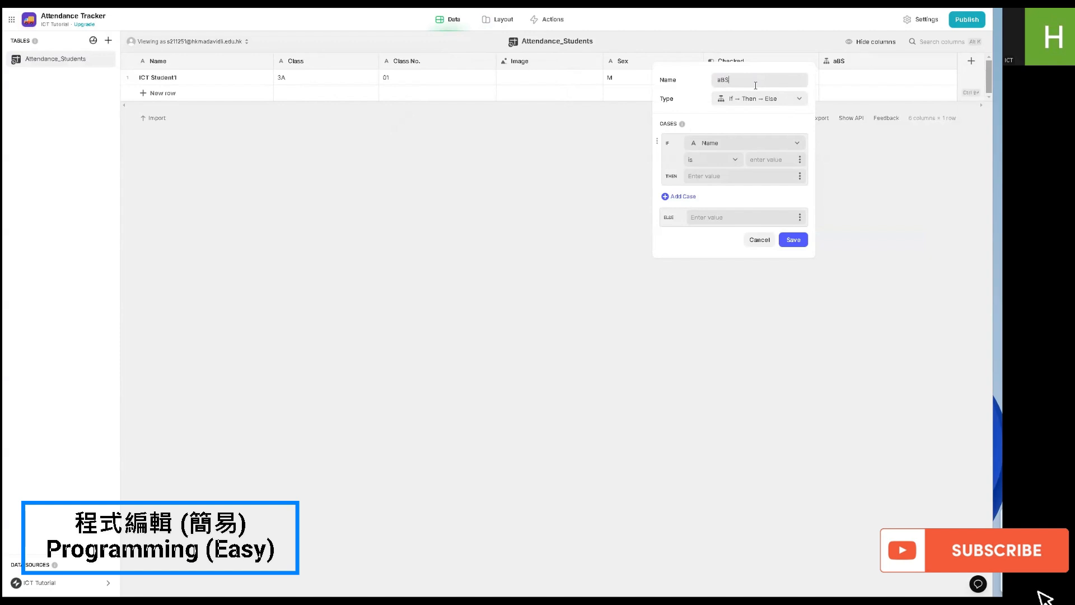
pyautogui.write('t /Prese')
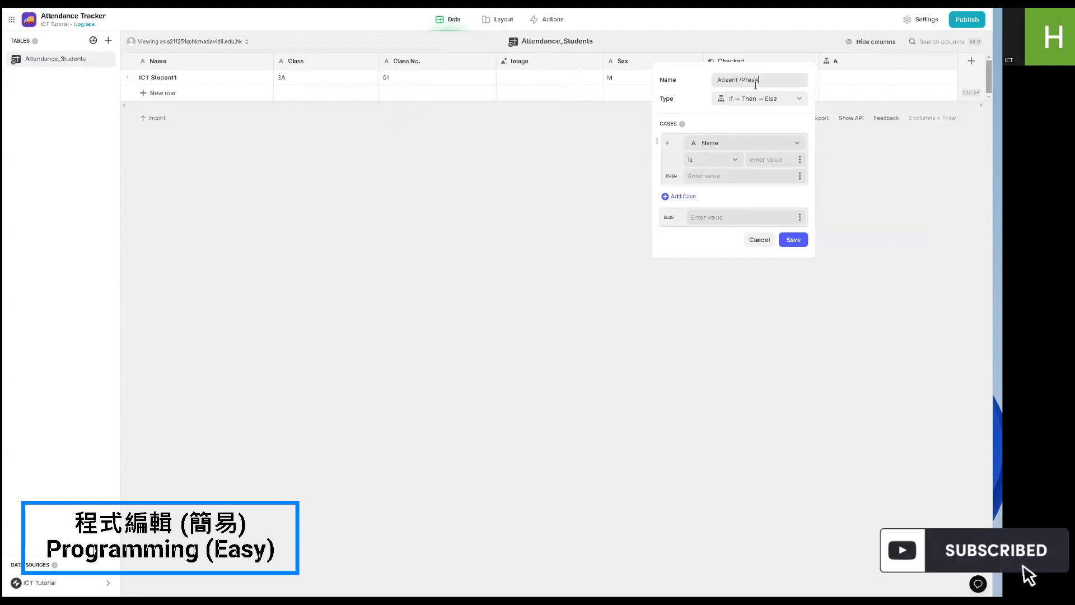
pyautogui.write('nt')
# - Make the new column return Present if Checked is checked and Absent otherwise, and save it
pyautogui.click(716, 144)
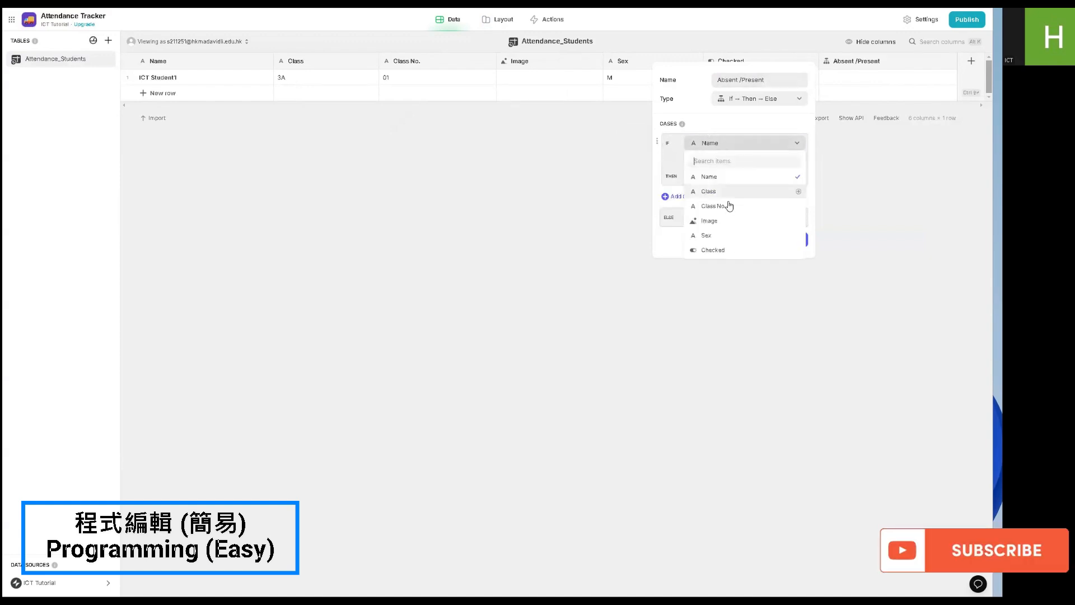
pyautogui.click(709, 250)
pyautogui.click(719, 163)
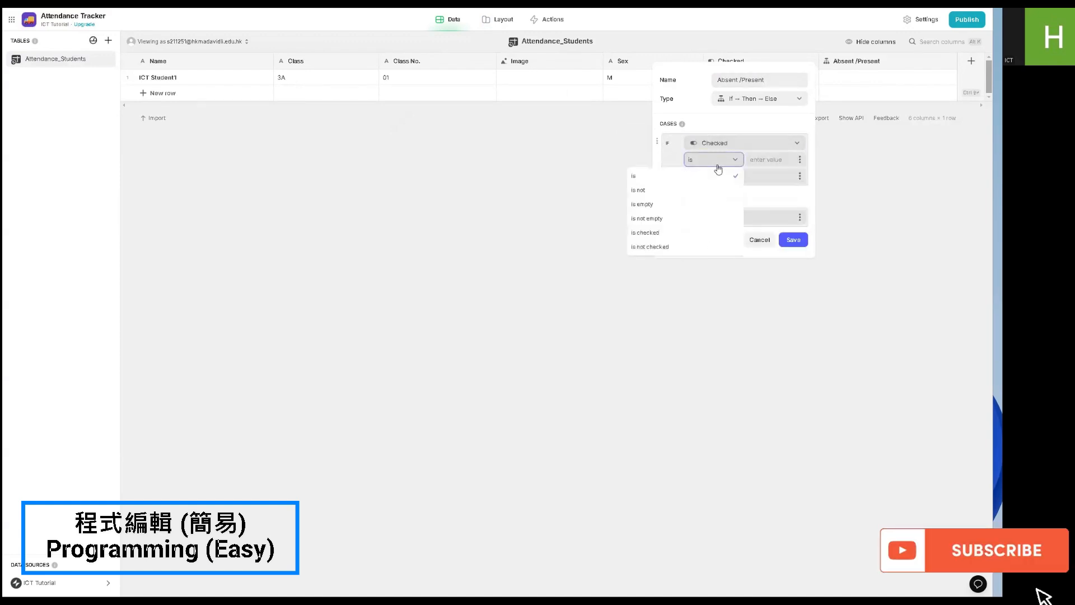
pyautogui.click(642, 231)
pyautogui.click(724, 177)
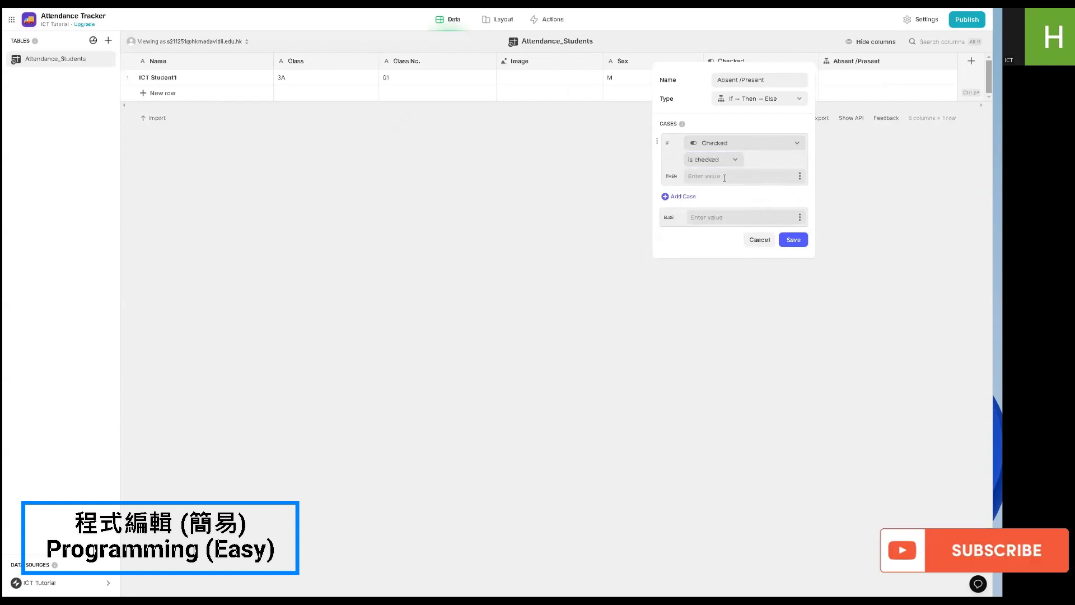
pyautogui.write('Present')
pyautogui.write('Absen')
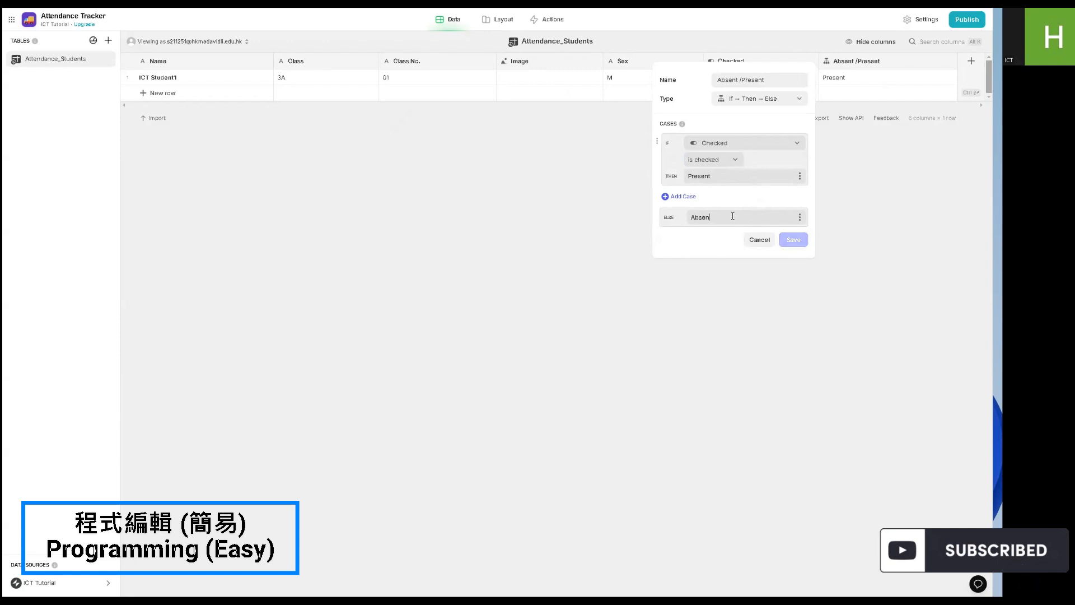
pyautogui.write('t')
pyautogui.click(793, 239)
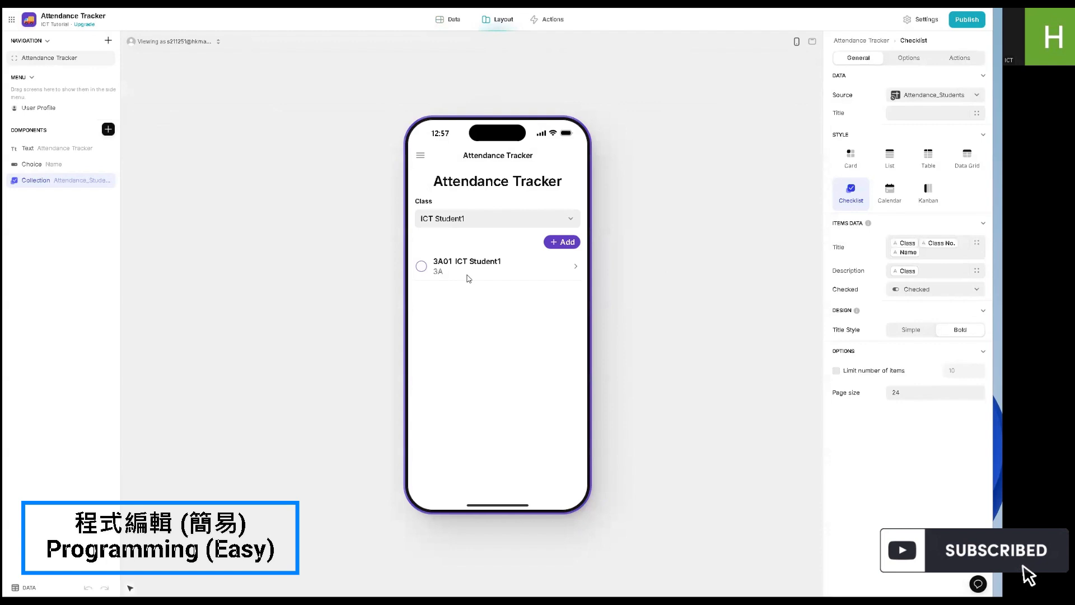
# - Set the checklist's item description to the Absent or Present column and test it by toggling the student's check
pyautogui.click(903, 273)
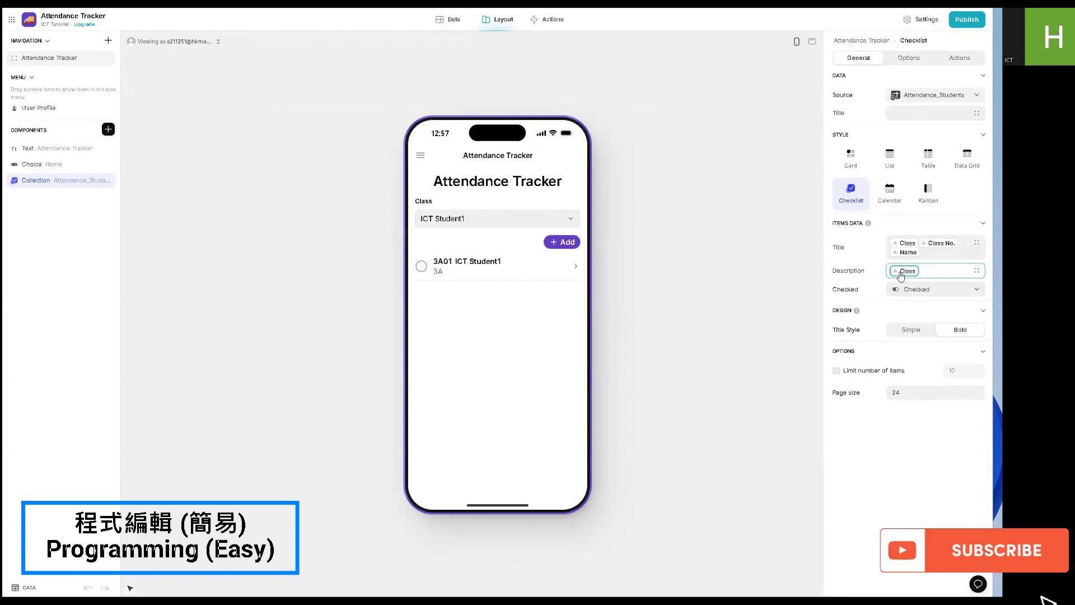
pyautogui.click(912, 391)
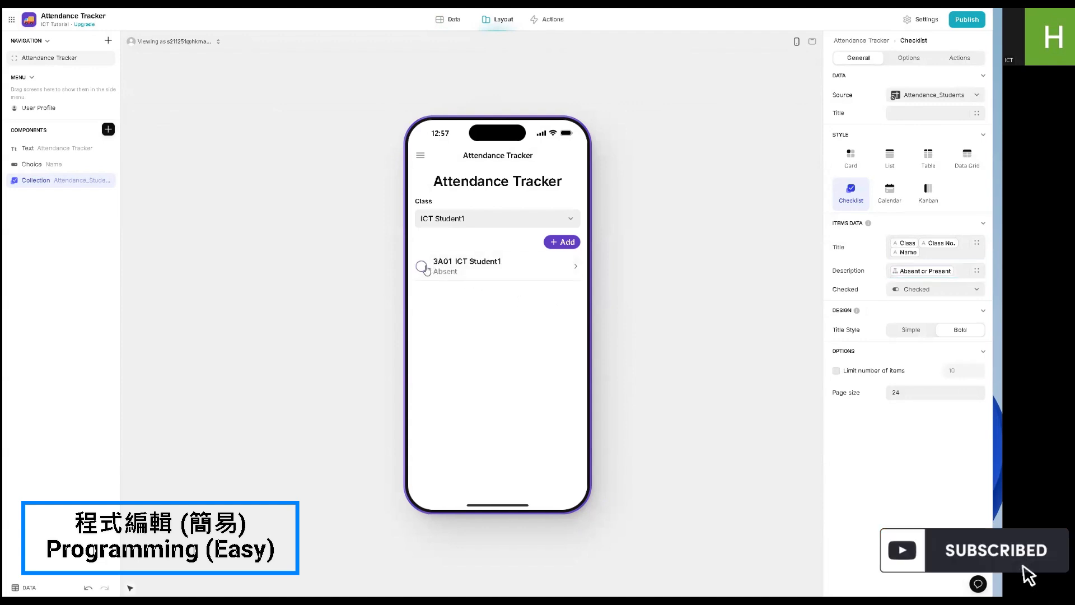
pyautogui.click(426, 269)
pyautogui.click(425, 269)
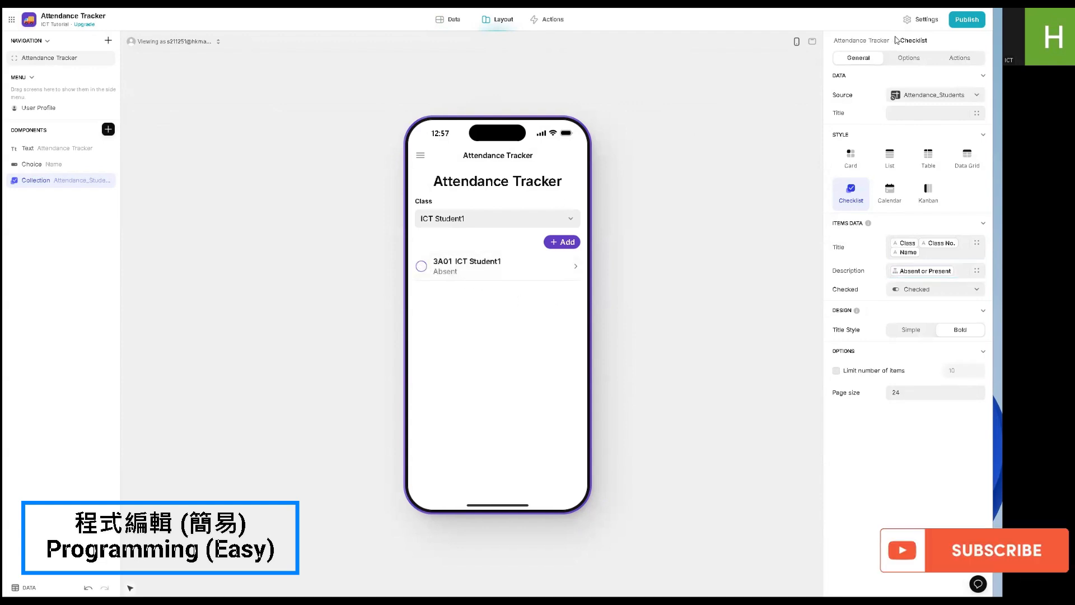
# - Disallow users from adding items in the student checklist
pyautogui.click(961, 59)
pyautogui.click(977, 94)
pyautogui.click(909, 58)
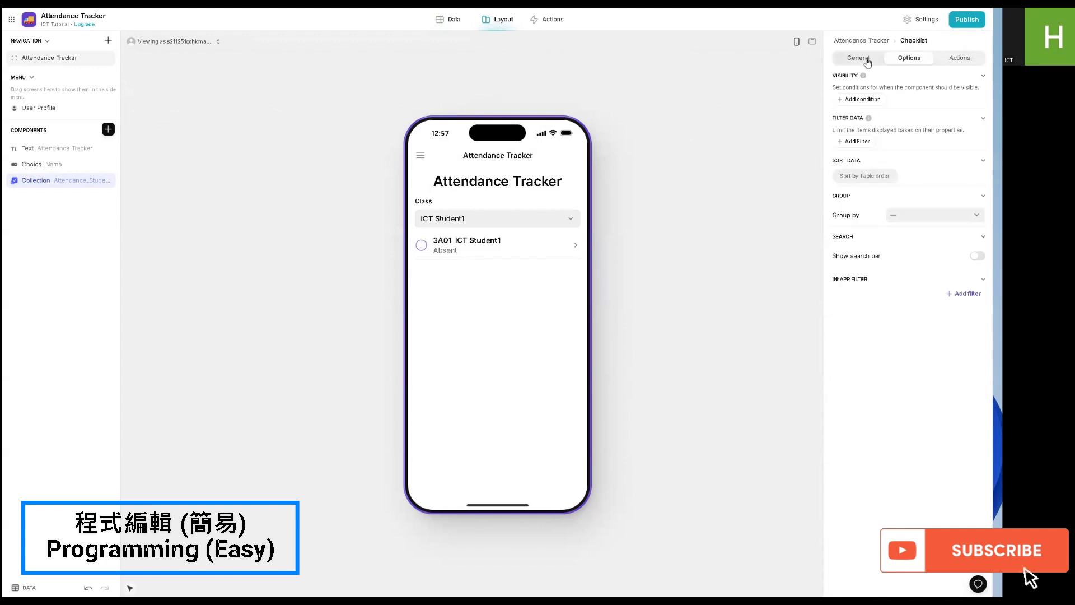
pyautogui.click(866, 59)
# - Preview the ICT Student1 details, then test marking the student present and absent in the checklist
pyautogui.click(462, 257)
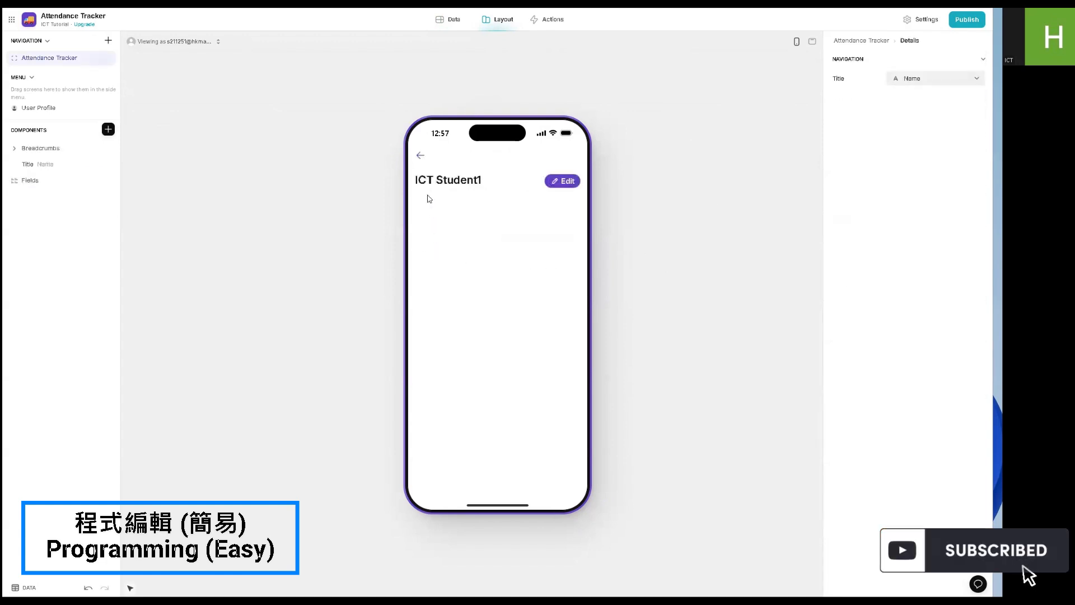
pyautogui.click(420, 157)
pyautogui.click(422, 245)
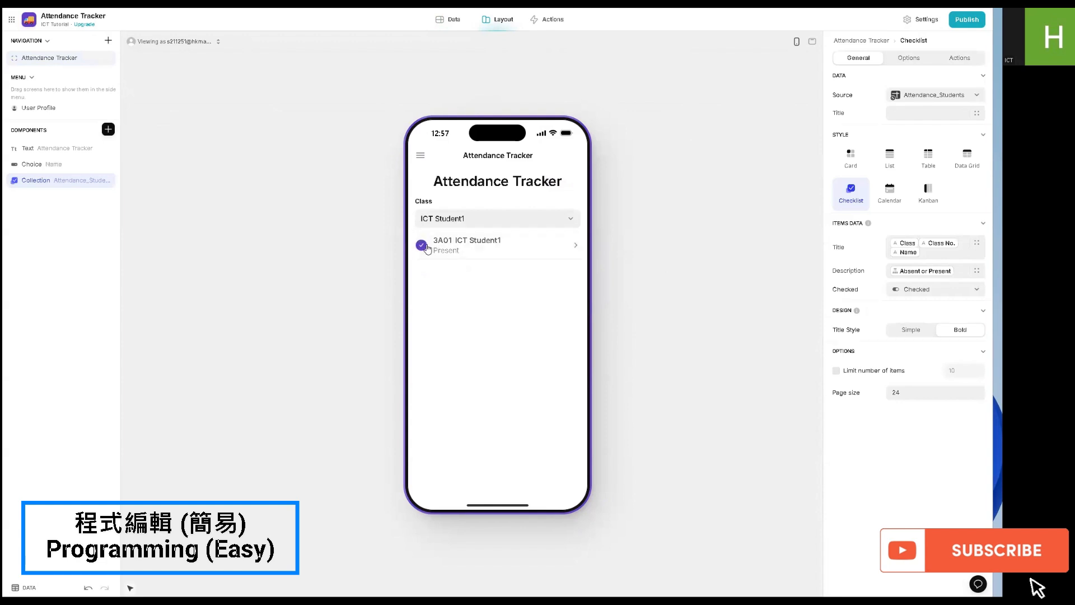
pyautogui.click(426, 247)
pyautogui.click(494, 222)
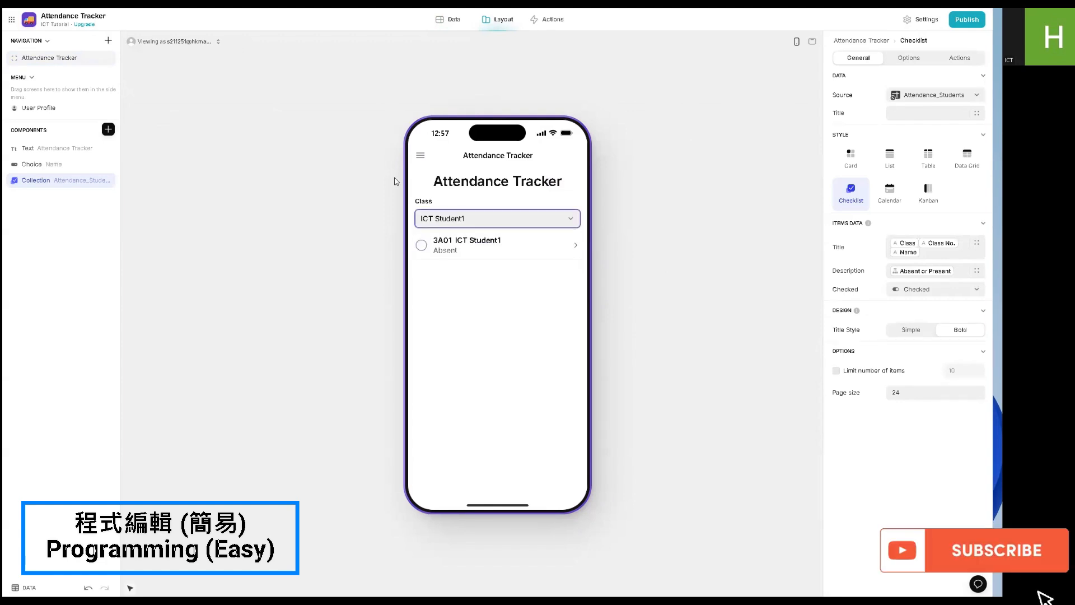
# - Add a text column named Class Name to the Attendance_Students table and save it
pyautogui.click(448, 23)
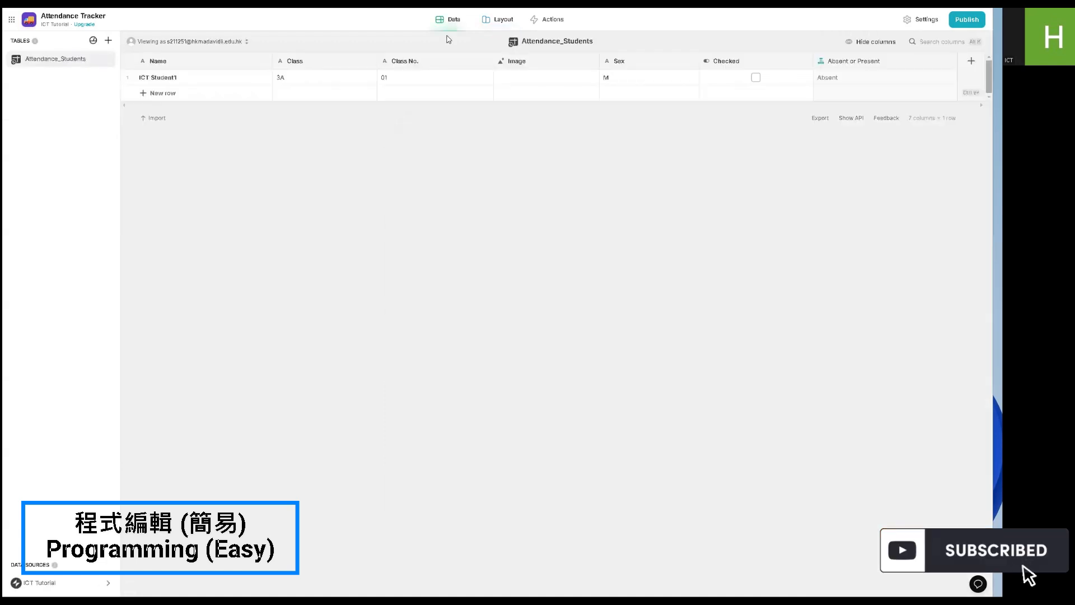
pyautogui.click(972, 61)
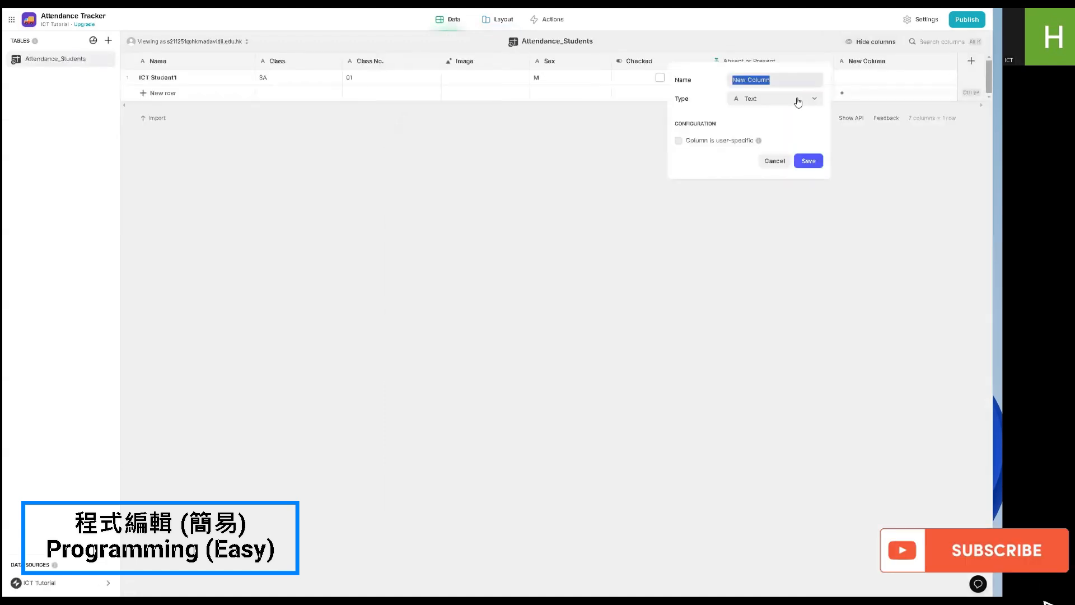
pyautogui.write('Clas')
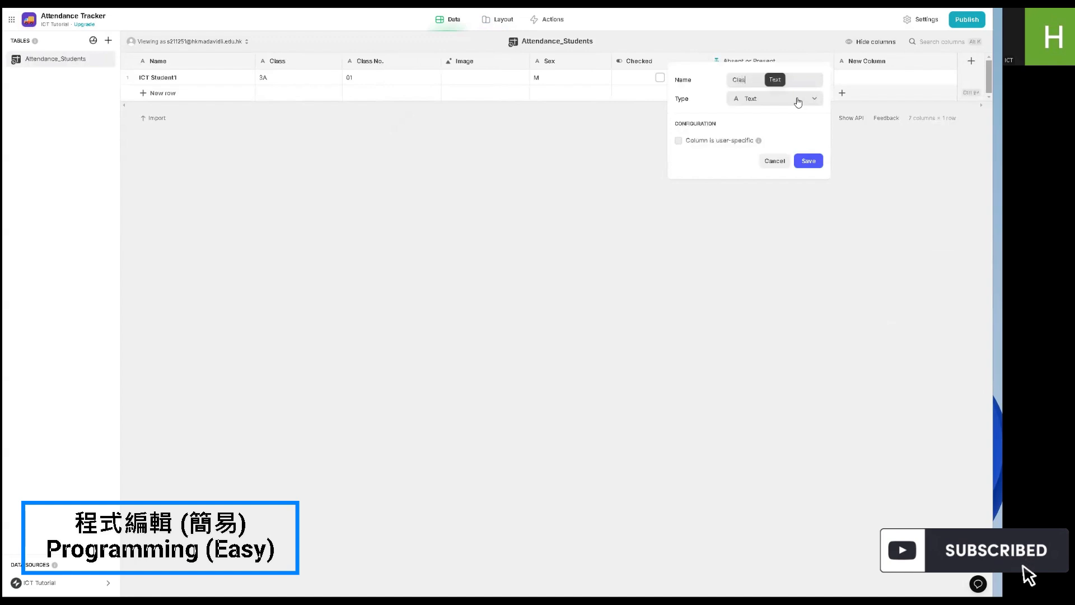
pyautogui.write('s Name')
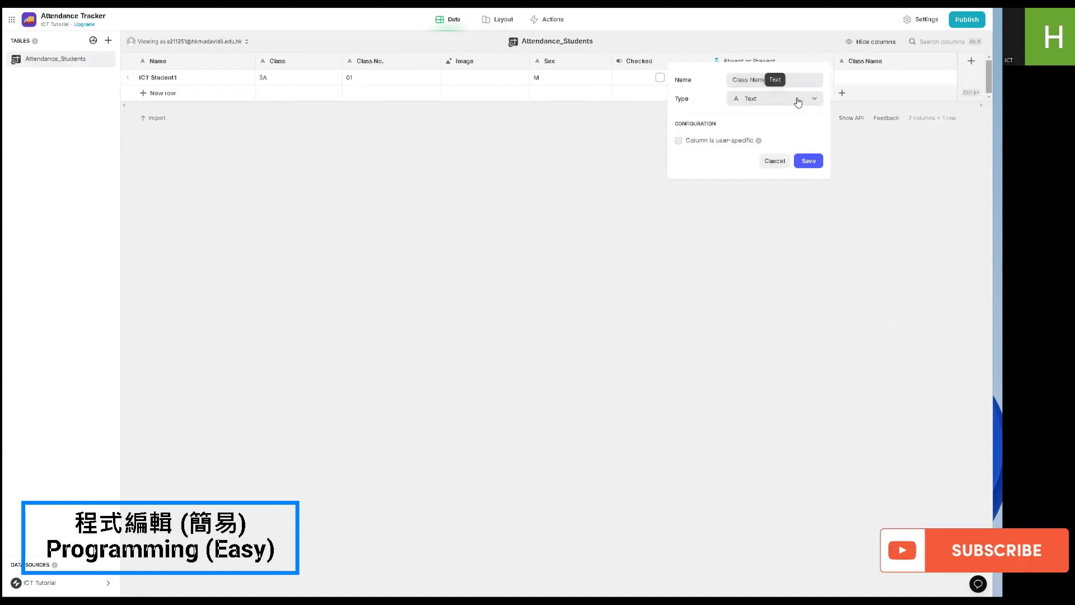
pyautogui.click(808, 161)
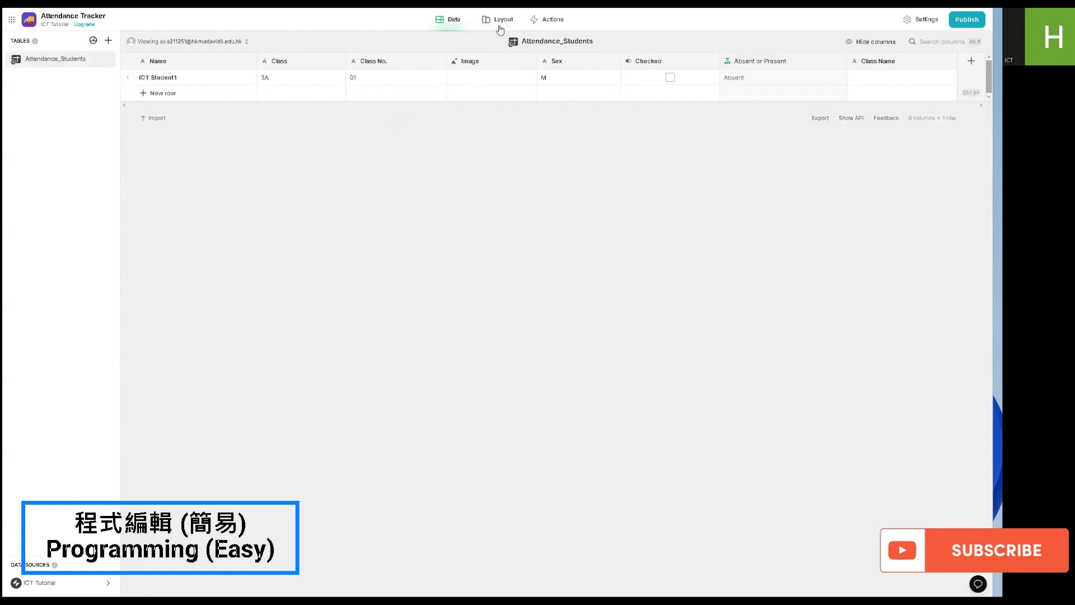
# - Create a blank table named Classes and add an Image column to it
pyautogui.click(108, 43)
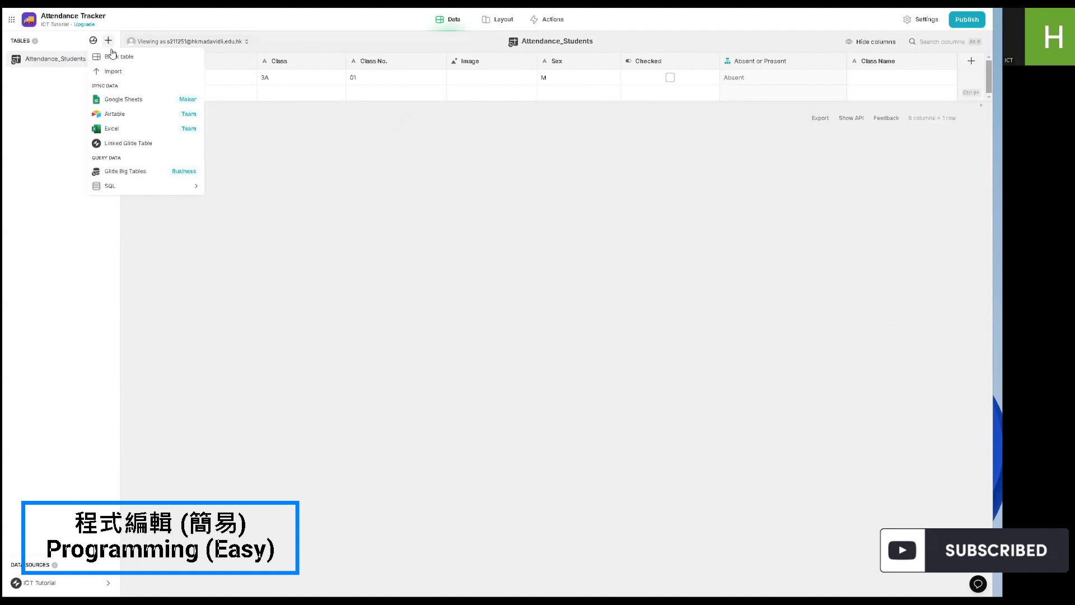
pyautogui.click(108, 61)
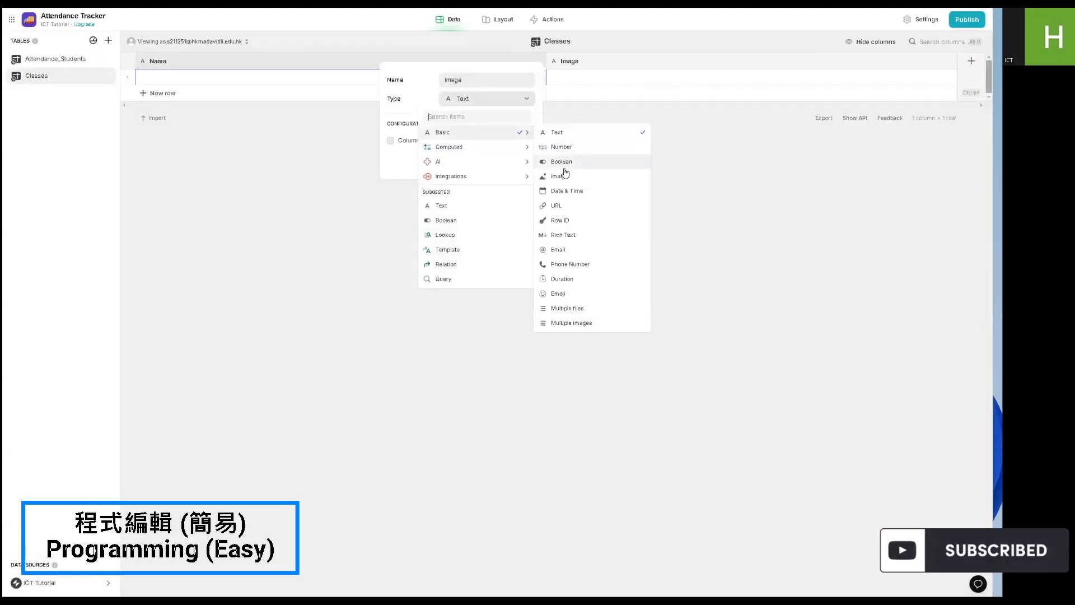
pyautogui.click(564, 174)
pyautogui.click(521, 162)
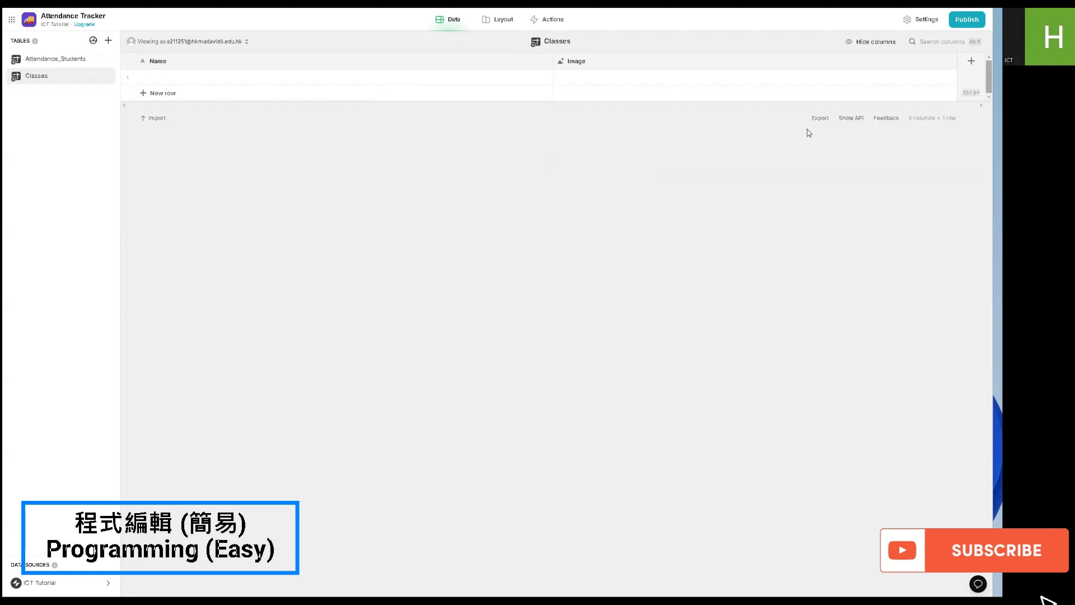
# - Add a basic text column named Teacher to the Classes table and save it
pyautogui.click(971, 60)
pyautogui.click(623, 107)
pyautogui.moveTo(588, 138)
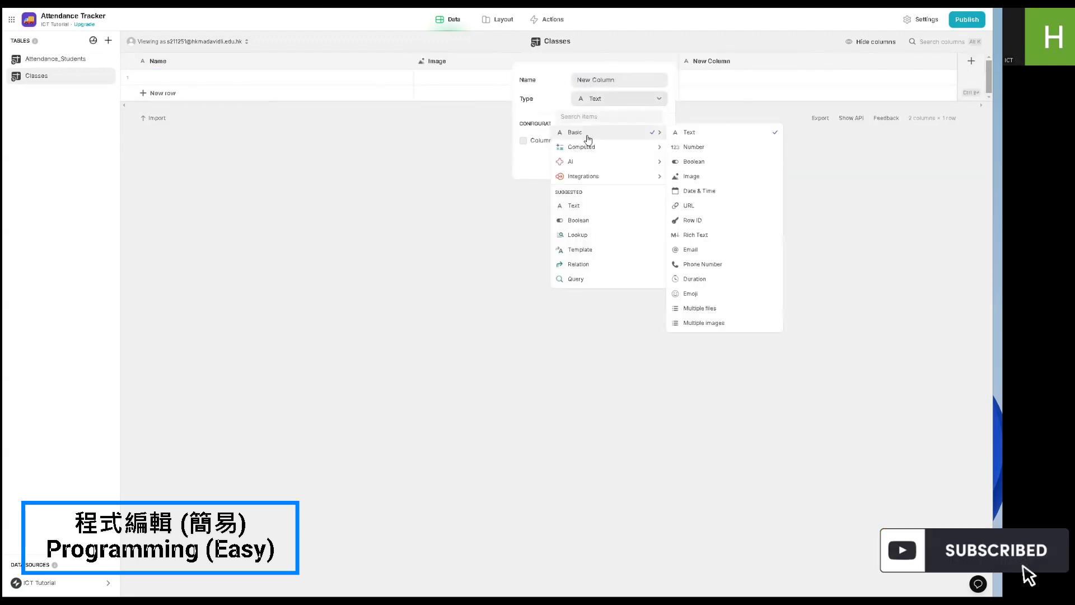
pyautogui.click(703, 135)
pyautogui.click(587, 80)
pyautogui.write('T')
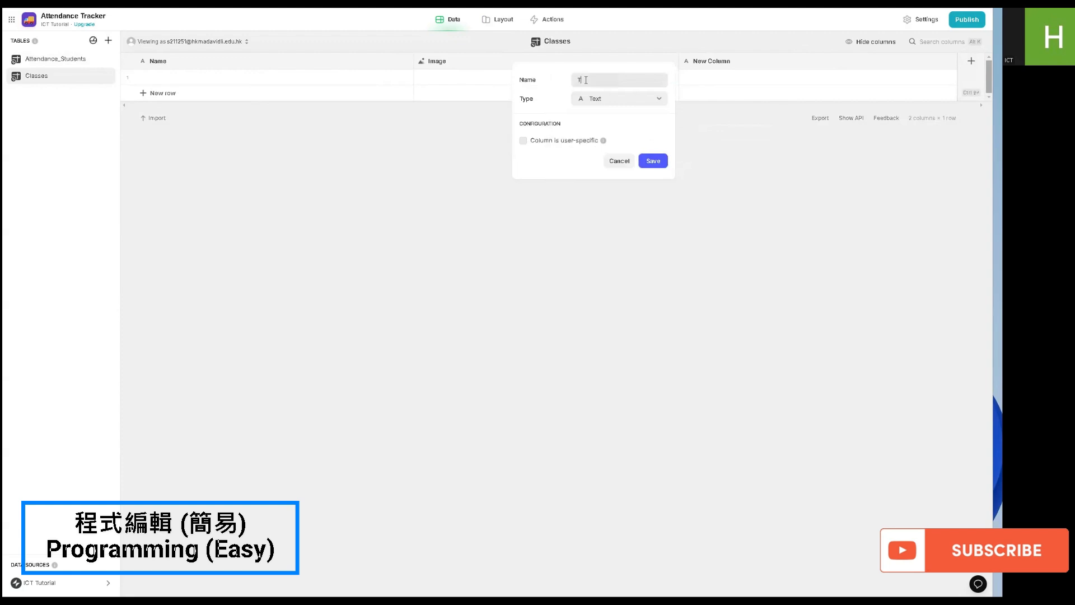
pyautogui.write('eacher')
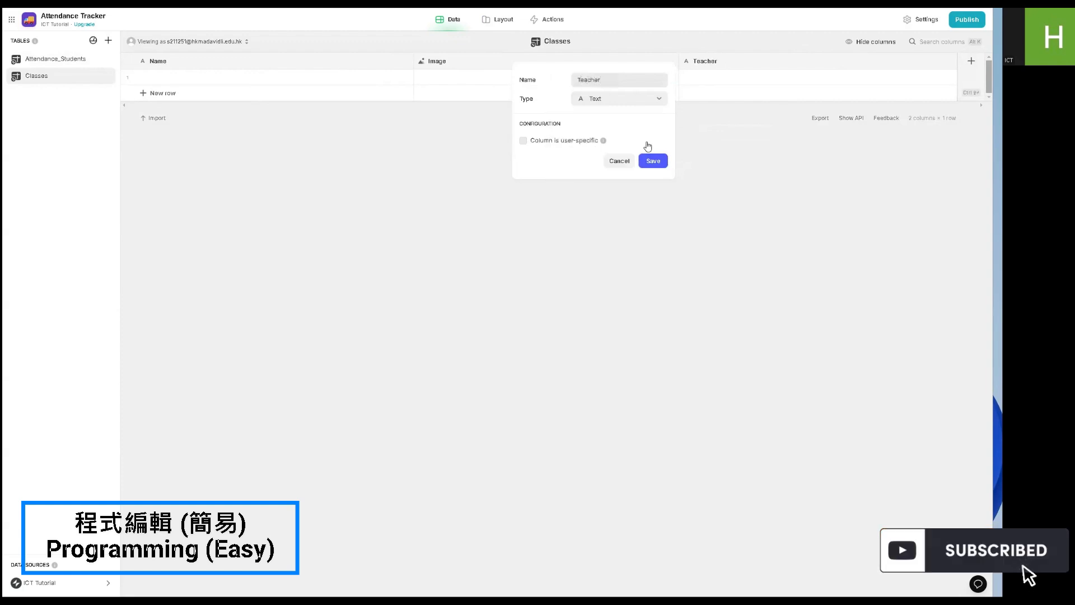
pyautogui.click(649, 160)
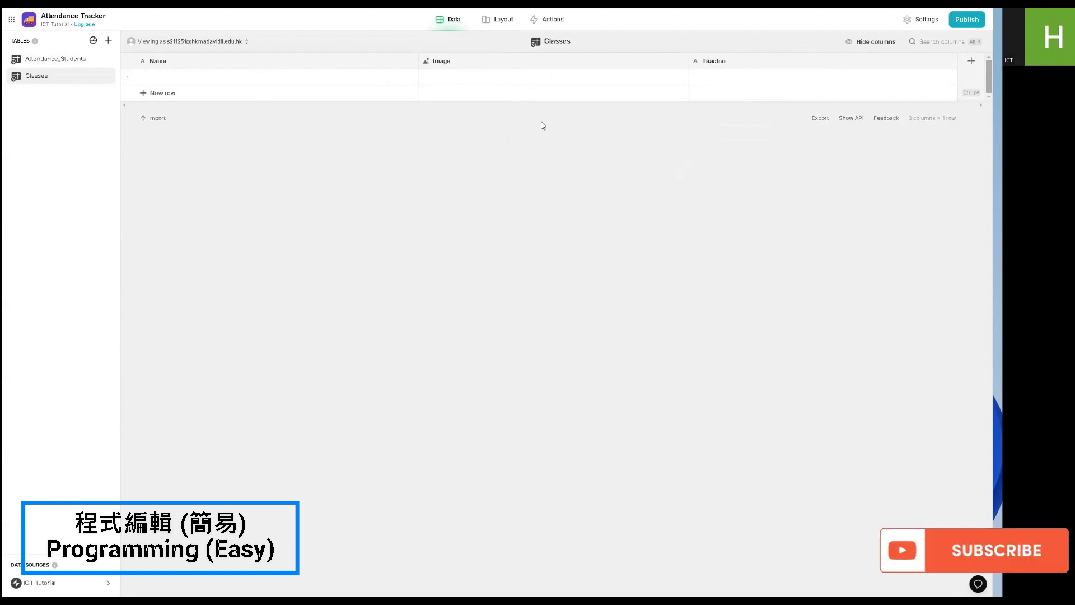
# - Fill the first row of the Classes table with the name 3A ICT and the teacher's name
pyautogui.click(290, 77)
pyautogui.write('3')
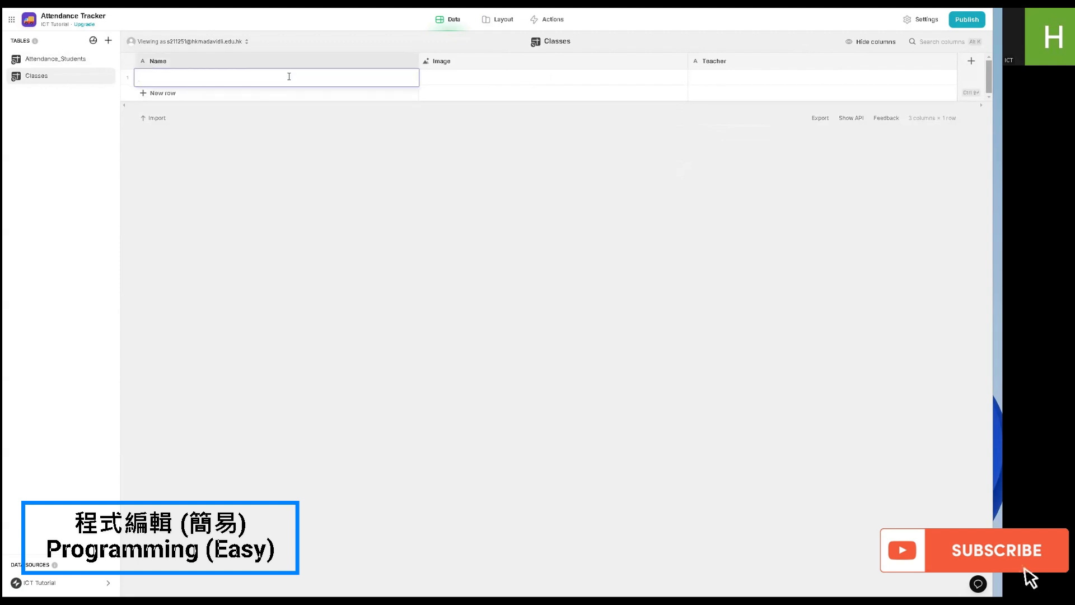
pyautogui.write('A ICT')
pyautogui.click(360, 112)
pyautogui.doubleClick(712, 78)
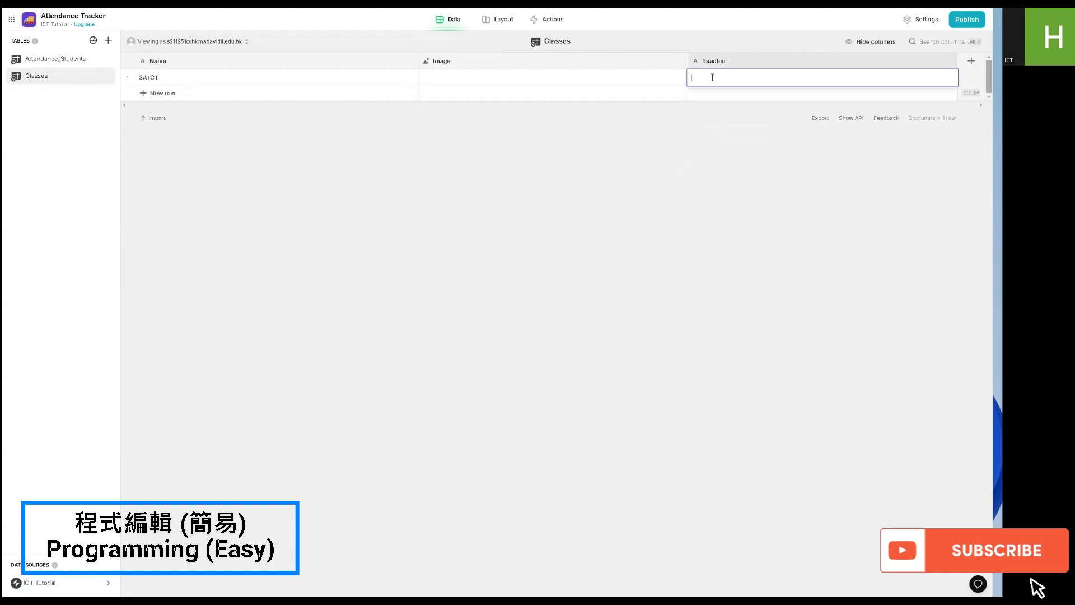
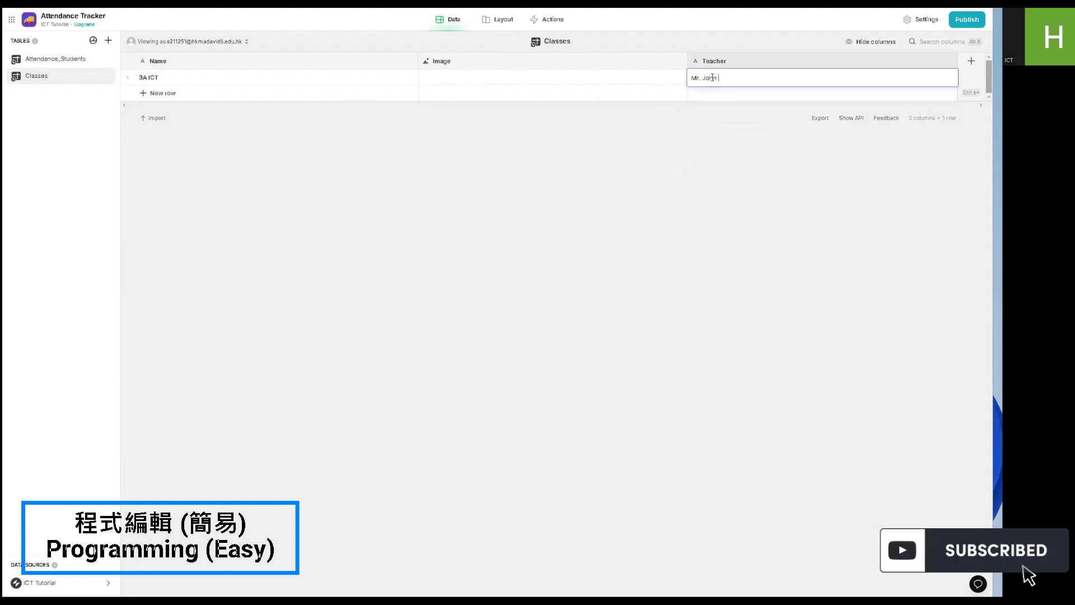
pyautogui.press('Return')
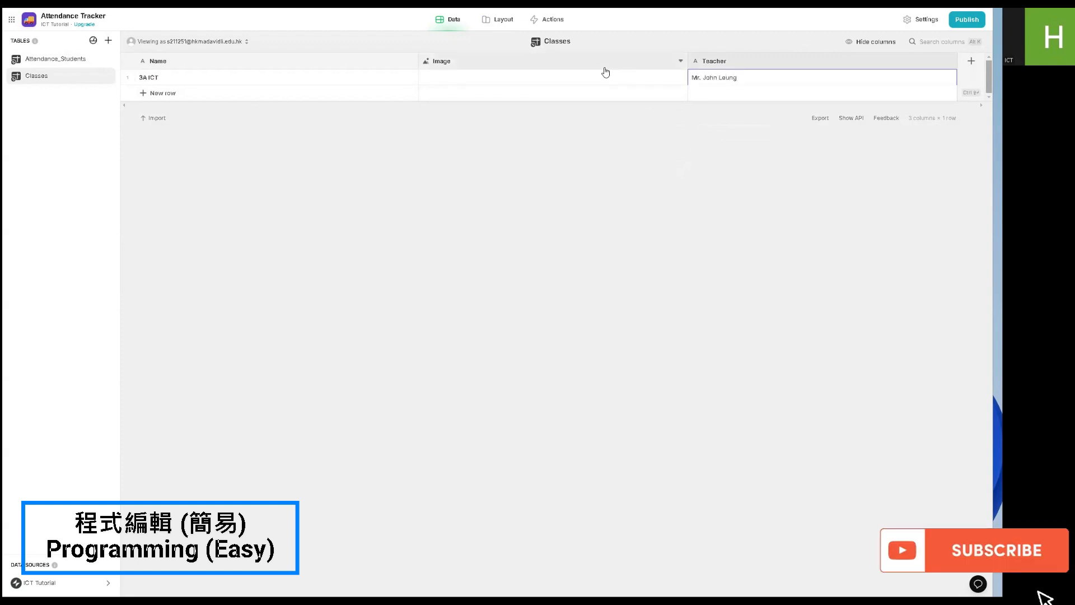
# - Configure the layout's Choice component to write to Class Name, with Classes as source, Name as values and Image as images
pyautogui.click(501, 20)
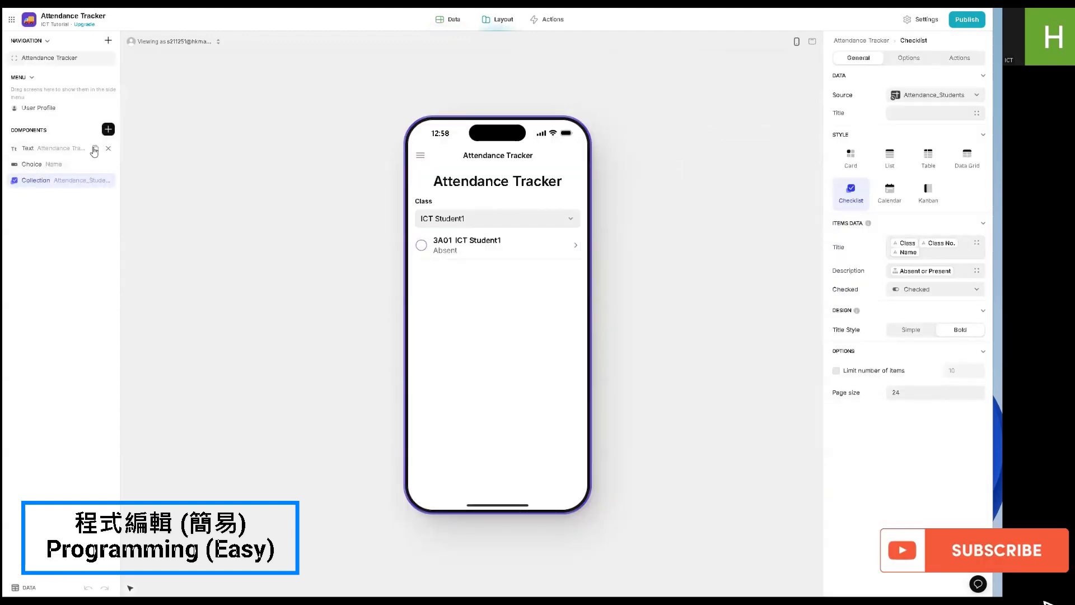
pyautogui.click(41, 163)
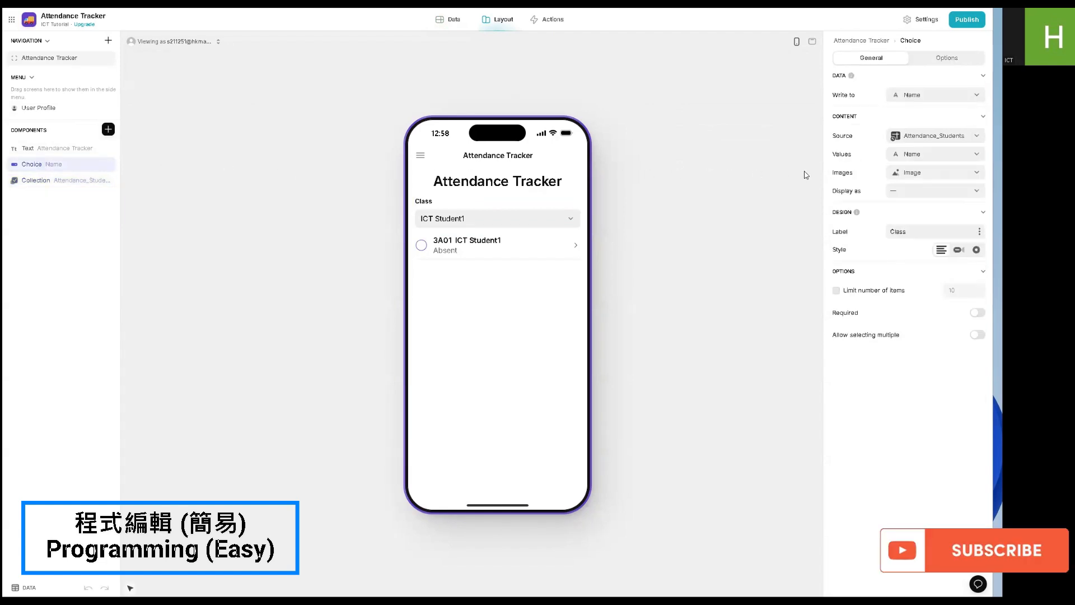
pyautogui.click(902, 98)
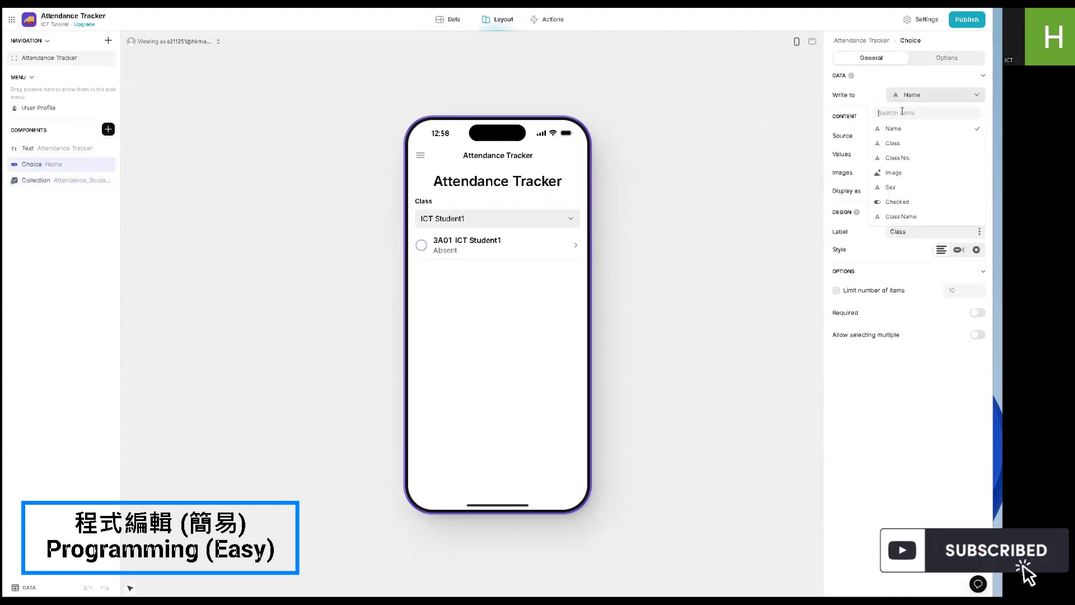
pyautogui.click(908, 217)
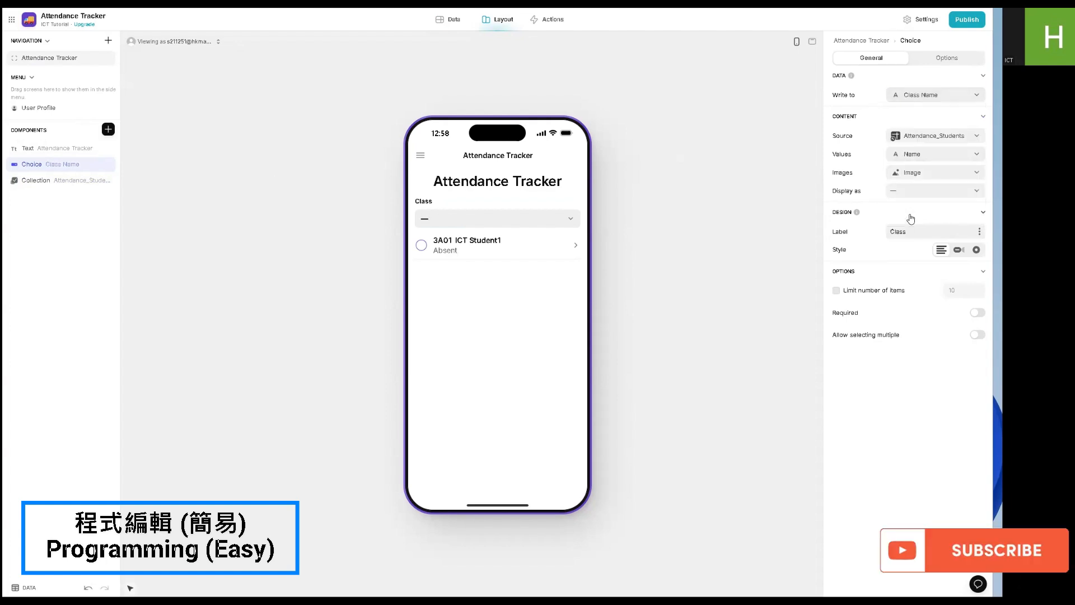
pyautogui.click(891, 137)
pyautogui.click(895, 183)
pyautogui.click(904, 158)
pyautogui.click(901, 191)
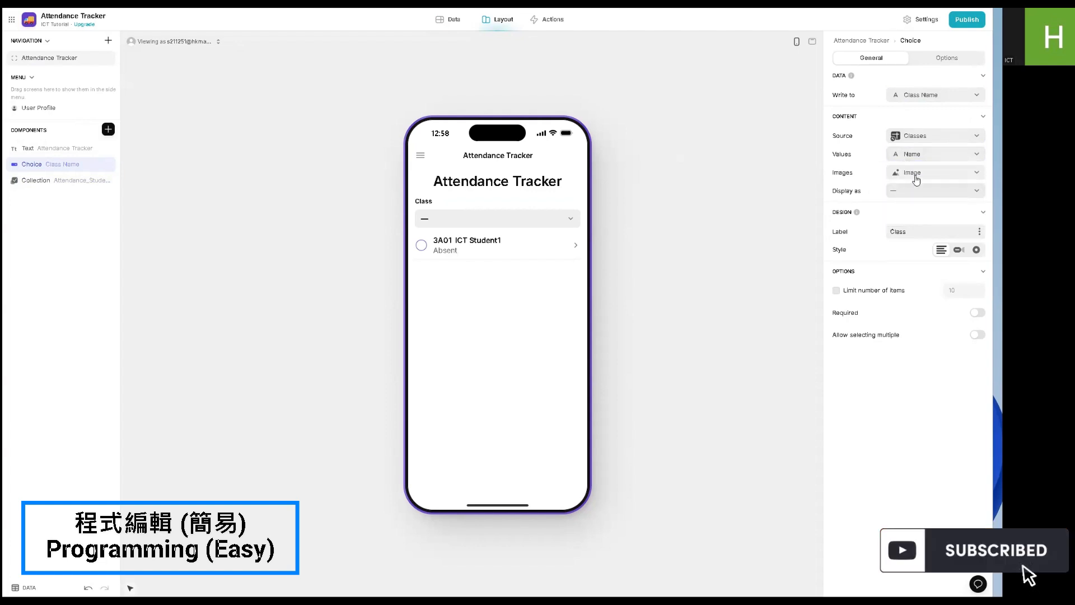
pyautogui.click(914, 175)
pyautogui.click(909, 234)
# - Make the class choice required and select 3A ICT in the app preview
pyautogui.click(976, 313)
pyautogui.click(552, 222)
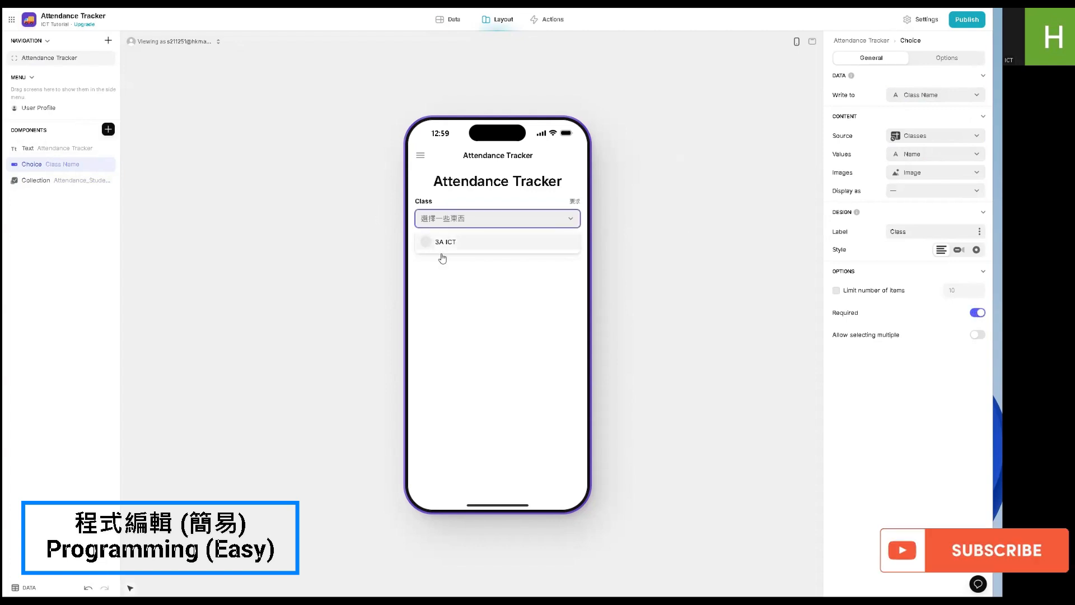
pyautogui.click(461, 245)
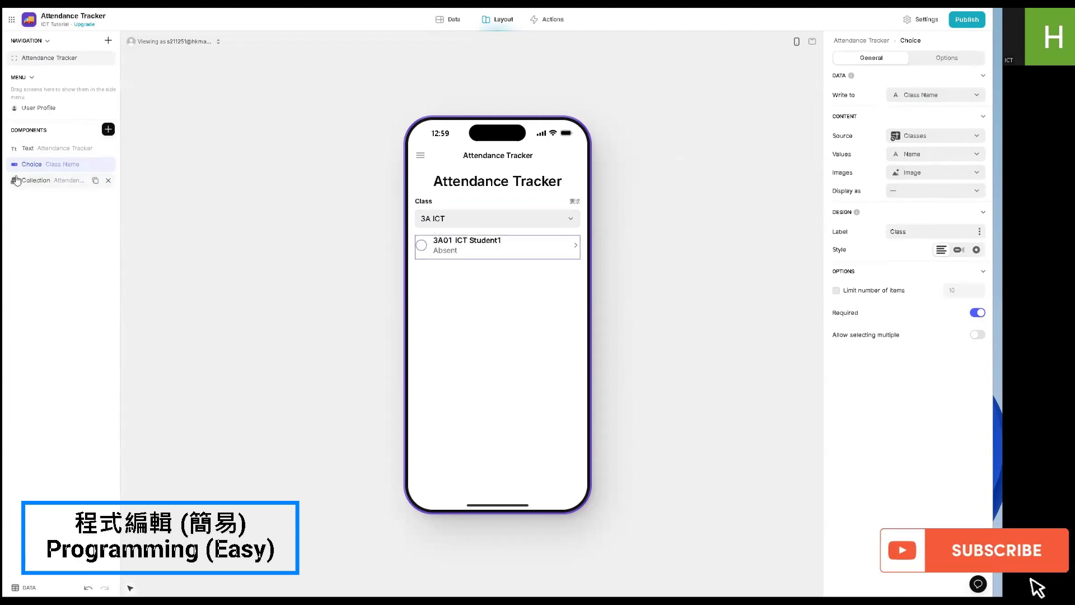
# - Add a button below the student checklist and title it Submit
pyautogui.click(109, 131)
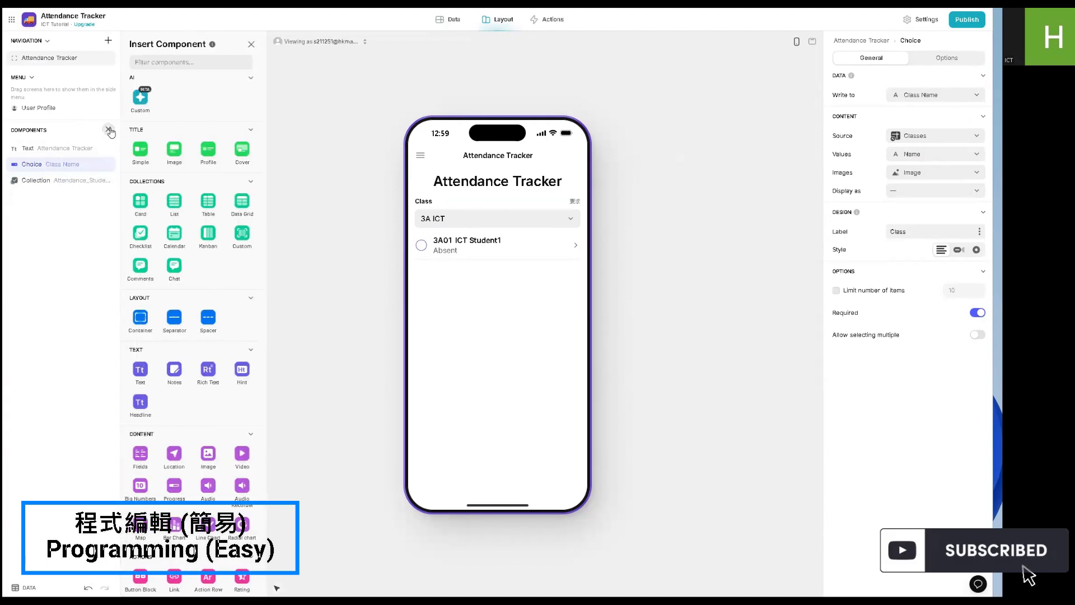
pyautogui.scroll(-3, 233, 240)
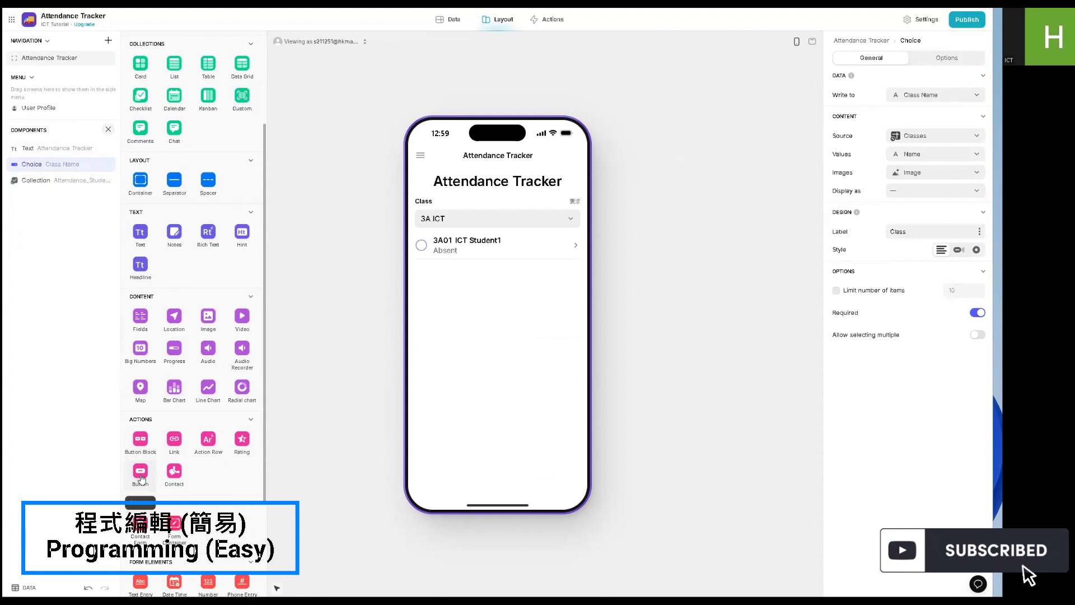
pyautogui.click(140, 473)
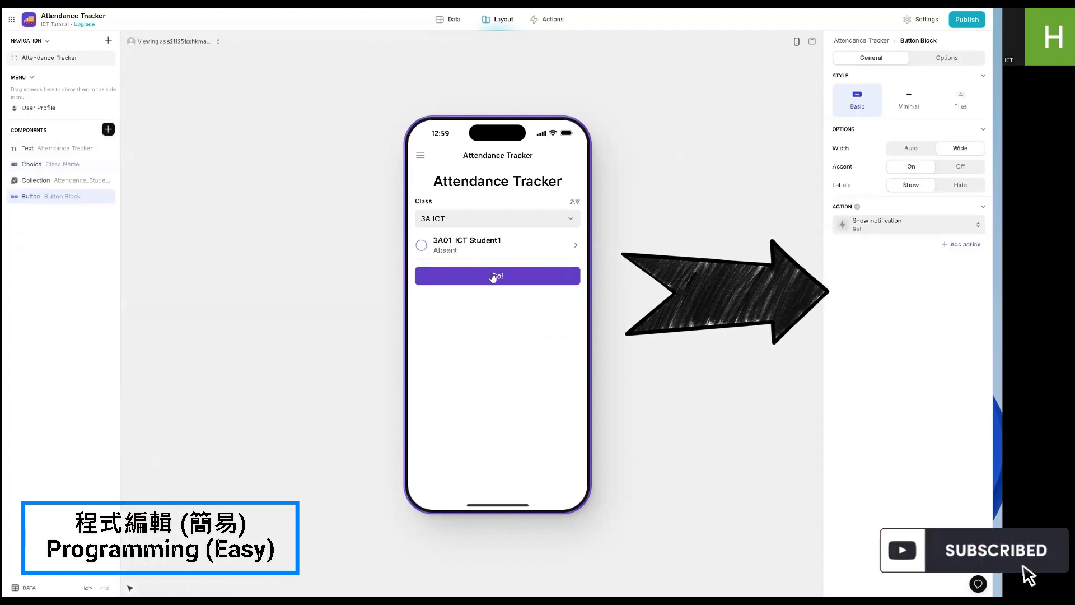
pyautogui.click(896, 224)
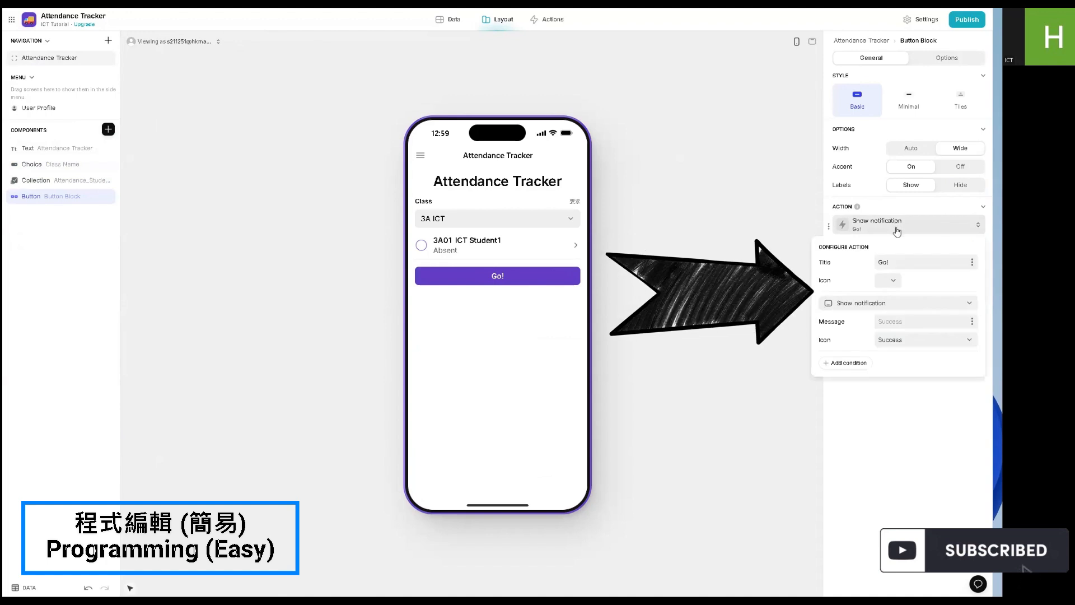
pyautogui.doubleClick(893, 262)
pyautogui.write('Submit')
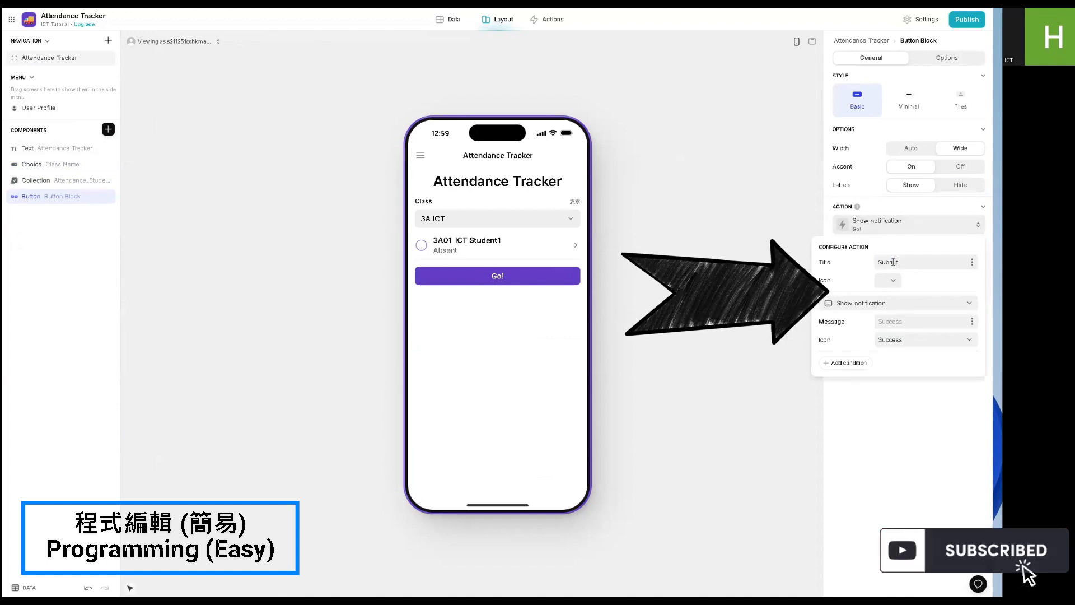
# - Give the Submit button a paper-plane icon and test the button in the app preview
pyautogui.click(888, 281)
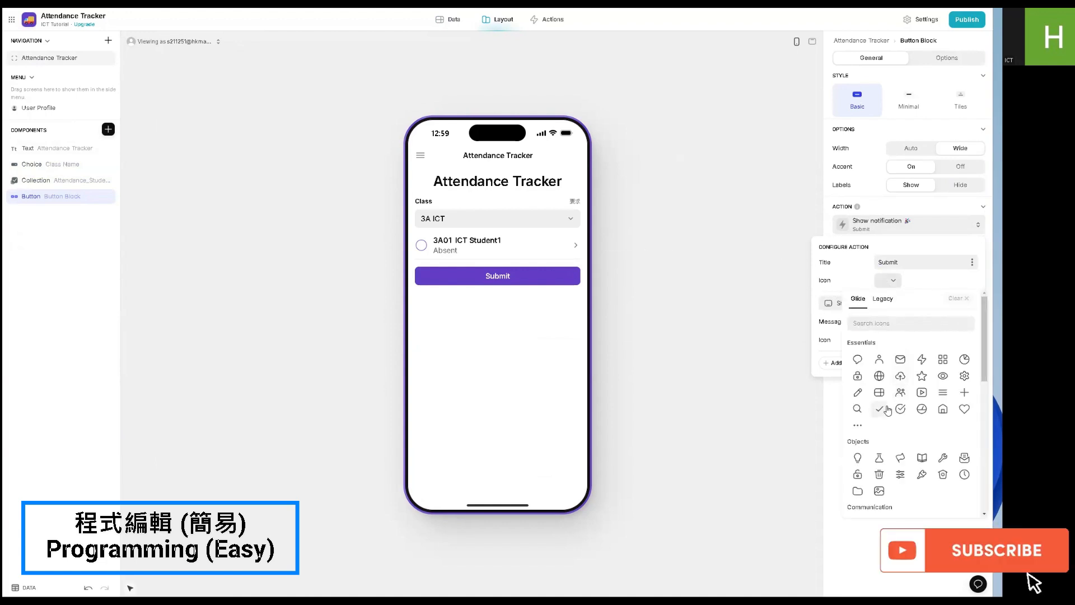
pyautogui.scroll(-2, 888, 410)
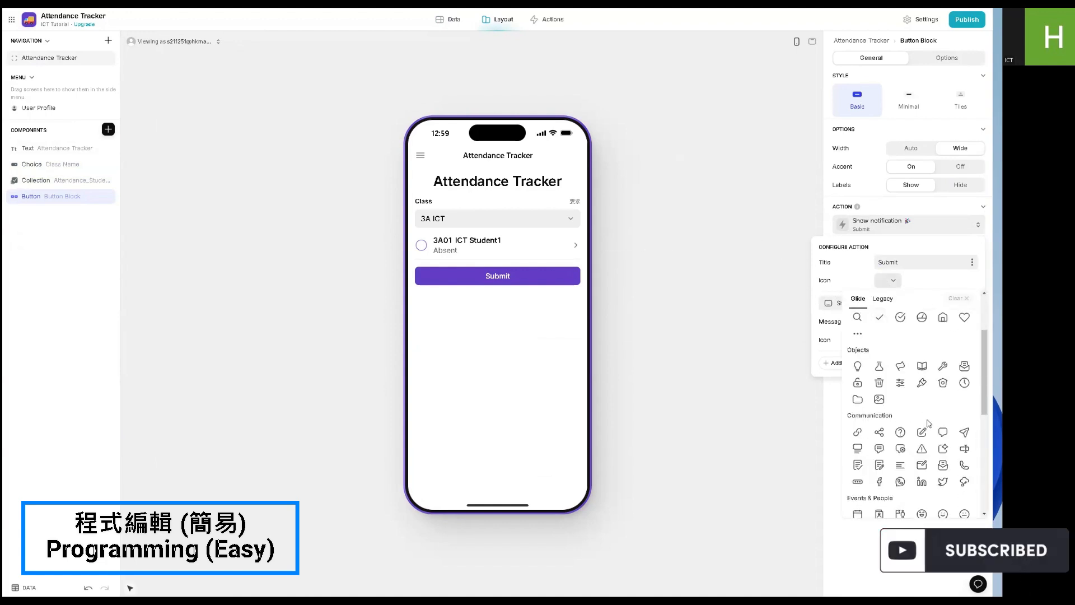
pyautogui.click(963, 432)
pyautogui.click(952, 430)
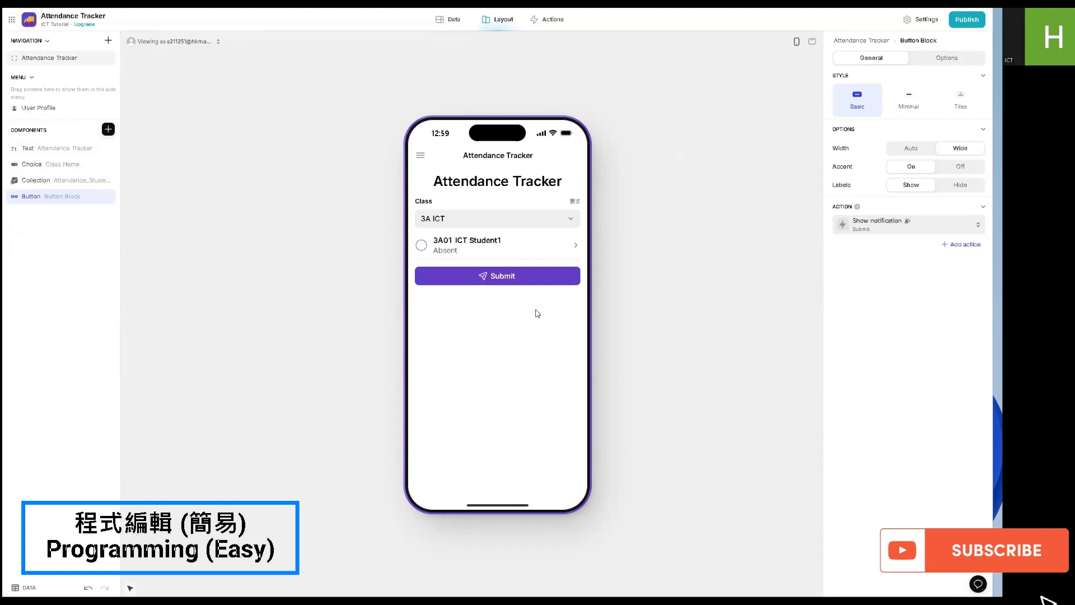
pyautogui.click(527, 281)
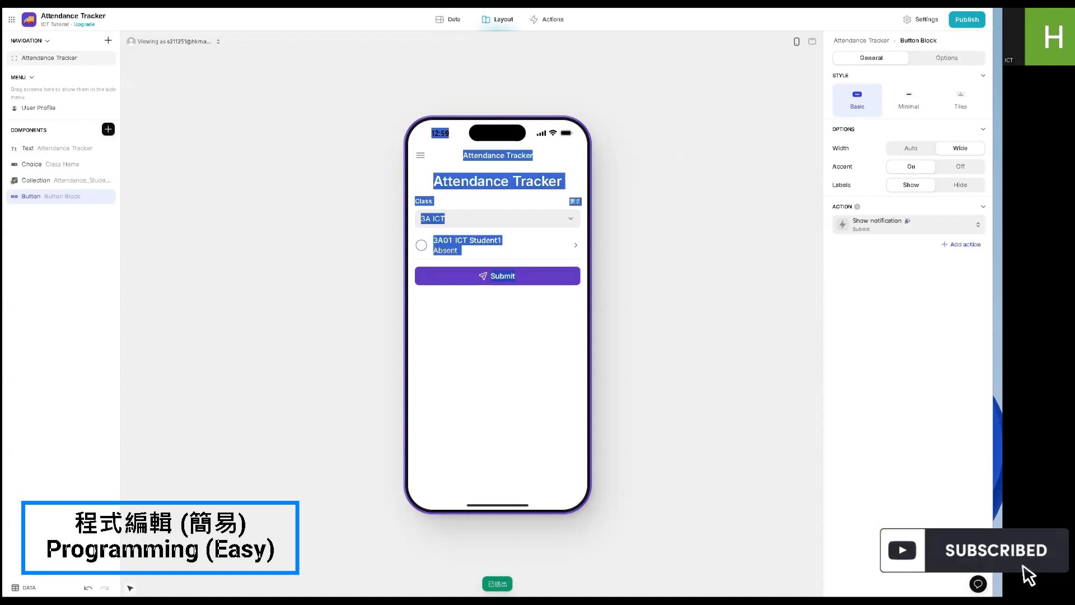
pyautogui.click(512, 568)
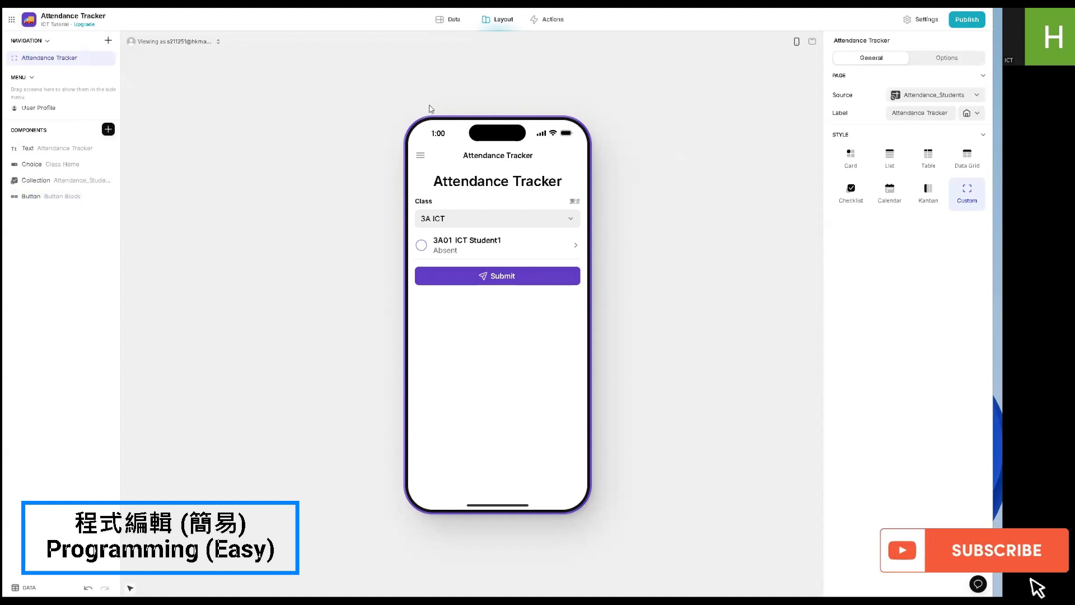
# - Create a new action on the Attendance_Students table and name it Submit
pyautogui.click(549, 19)
pyautogui.click(494, 123)
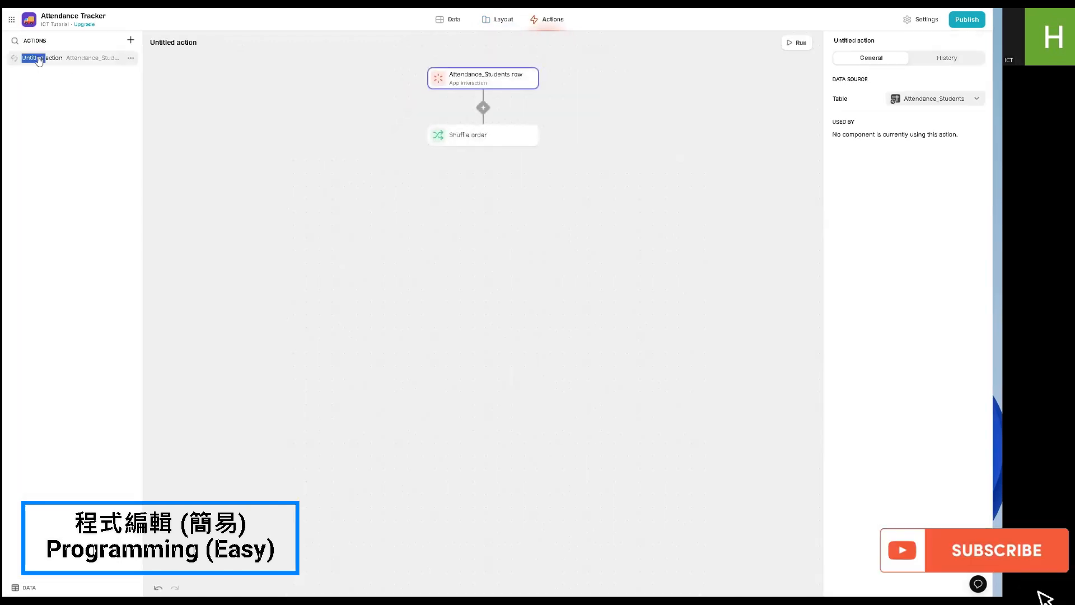
pyautogui.click(180, 42)
pyautogui.write('Su')
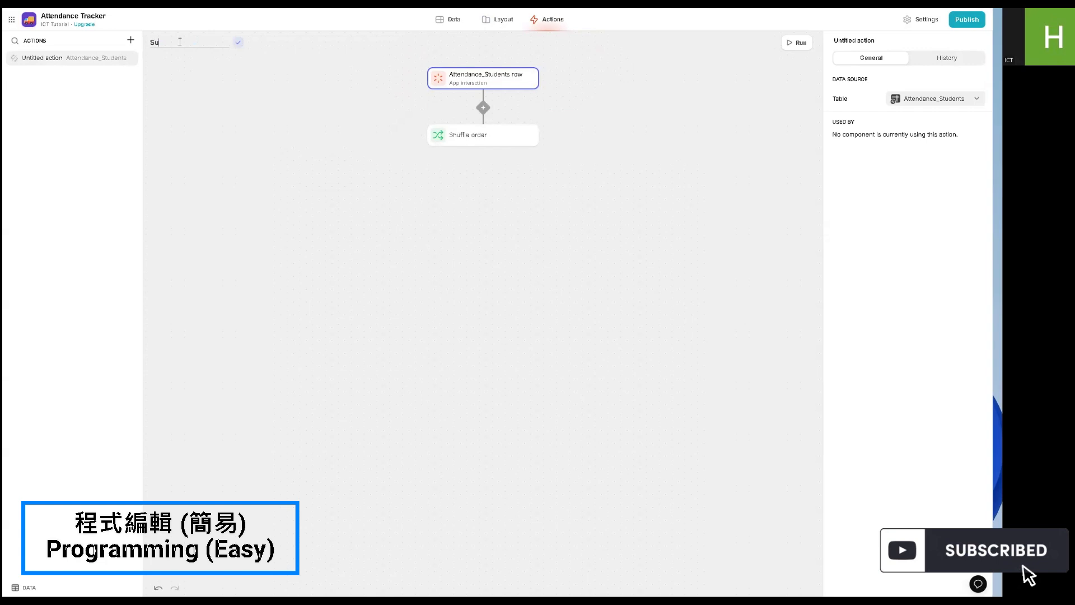
pyautogui.write('bmit')
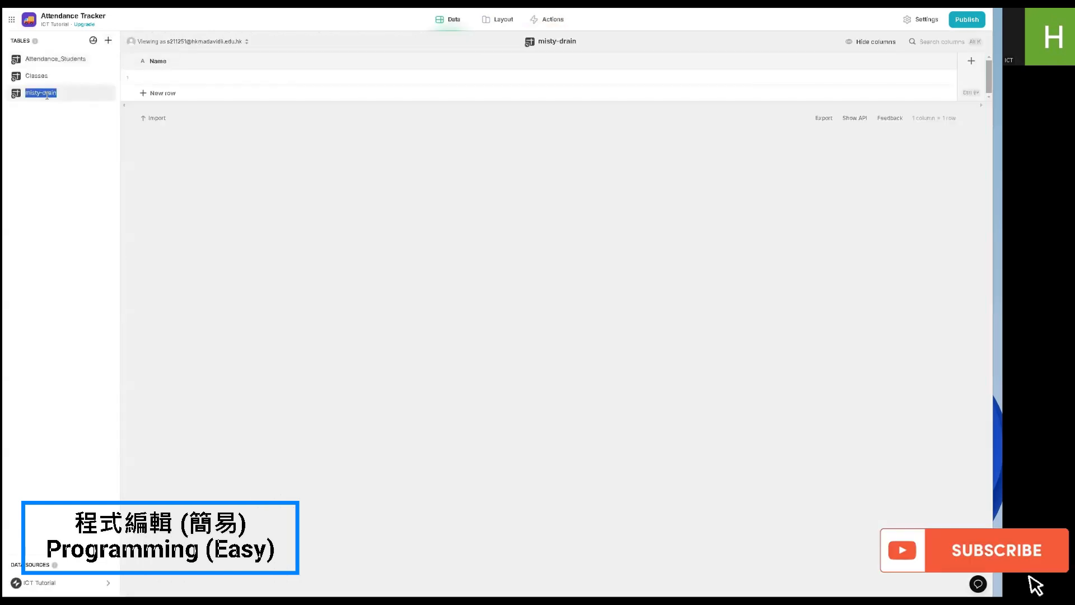
# - Add a new data table and name it Records
pyautogui.write('Recor')
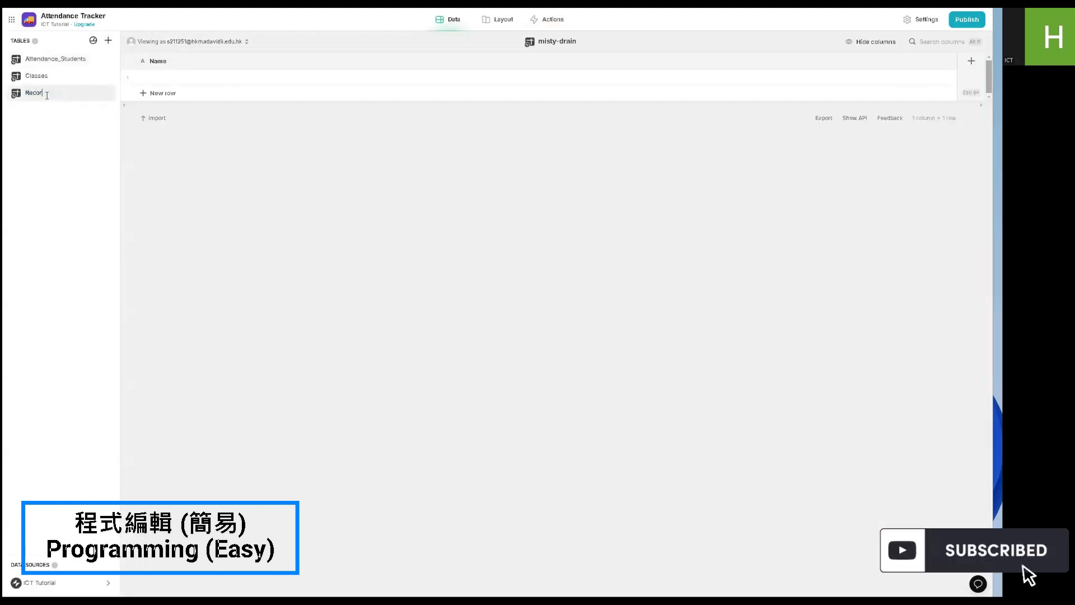
pyautogui.write('ds')
pyautogui.press('Return')
# - Rename the Name column of the Records table to Present Students
pyautogui.doubleClick(265, 63)
pyautogui.write('A')
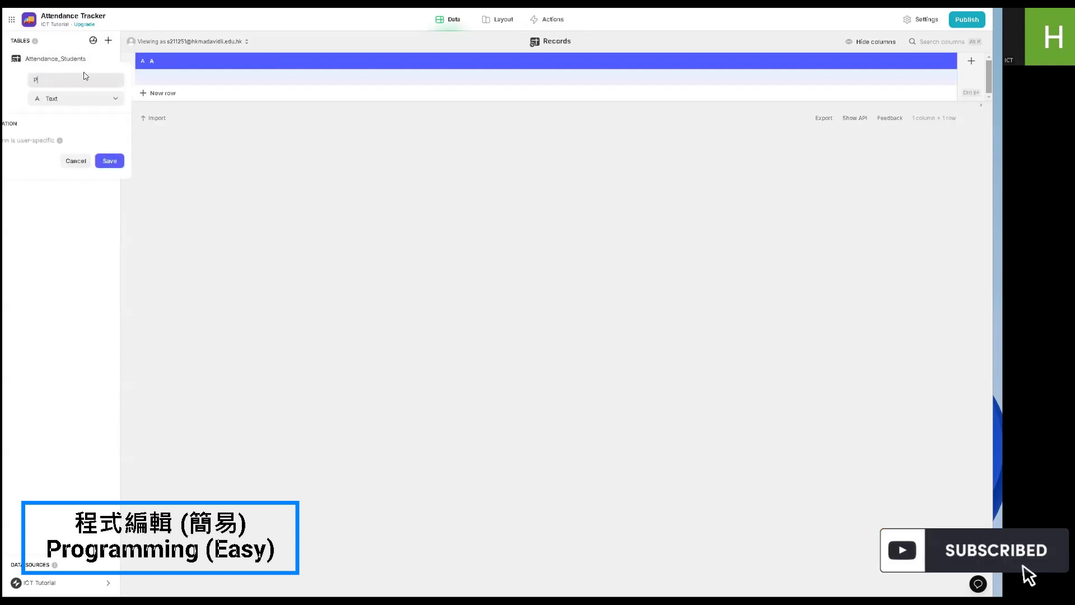
pyautogui.write('Present')
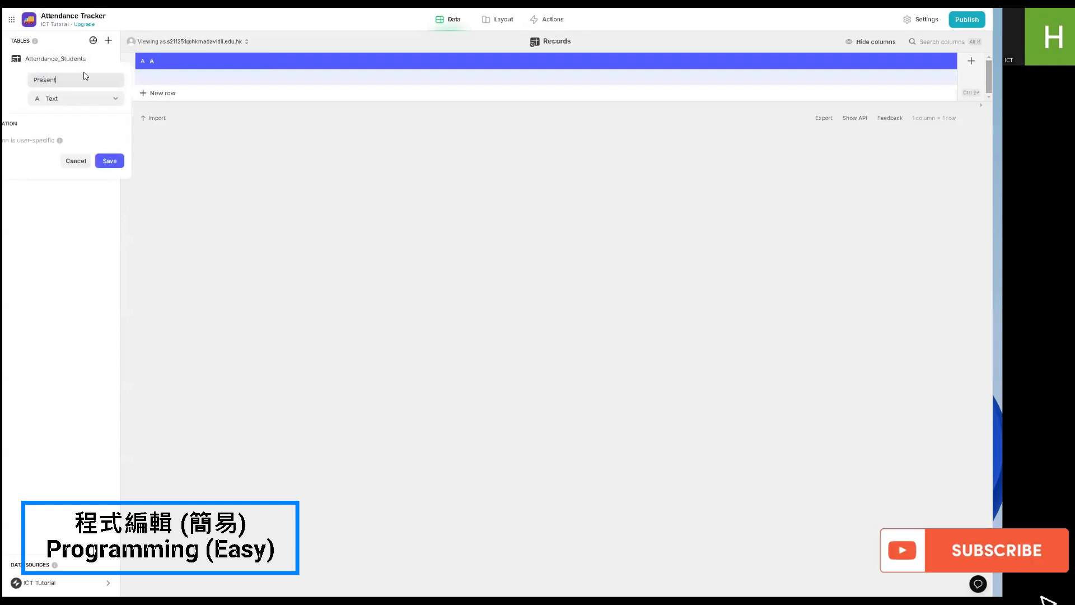
pyautogui.write(' Students')
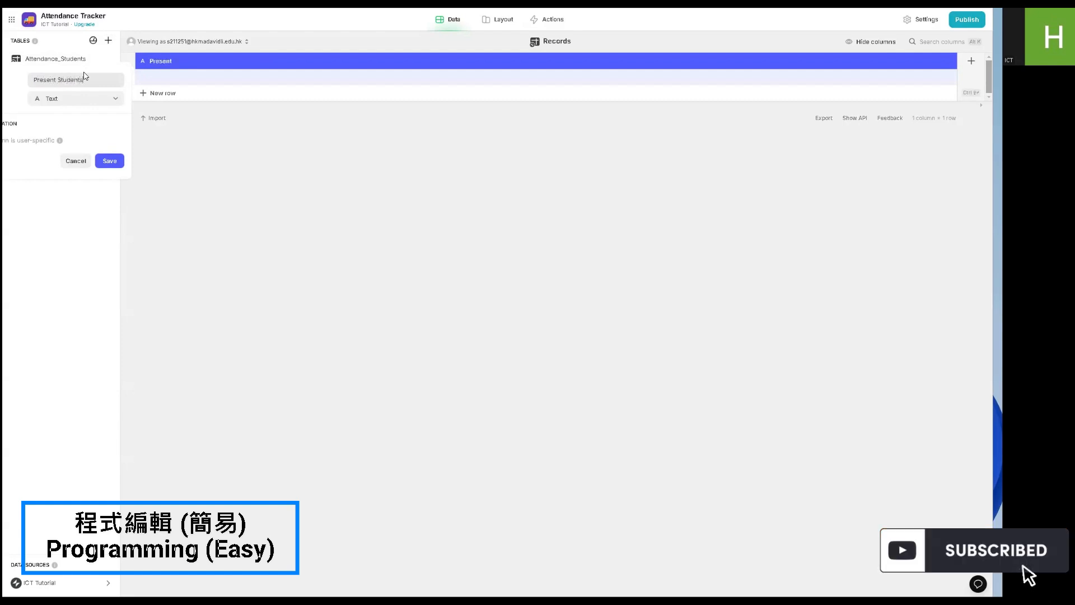
pyautogui.click(110, 160)
# - Add two text columns named Absent Students and Class to the Records table
pyautogui.click(972, 60)
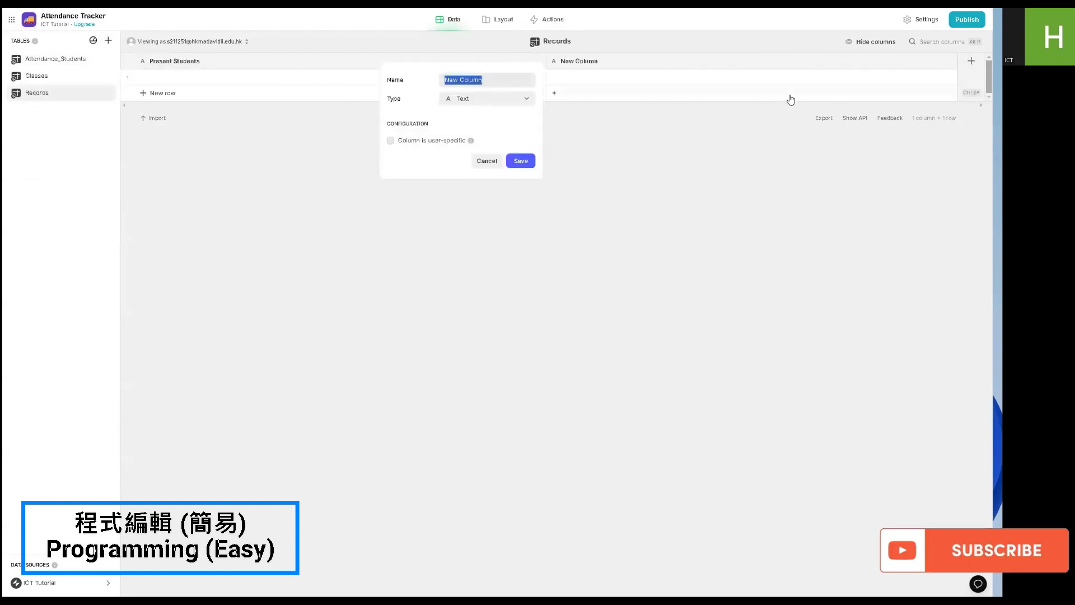
pyautogui.write('Absent Students')
pyautogui.press('Return')
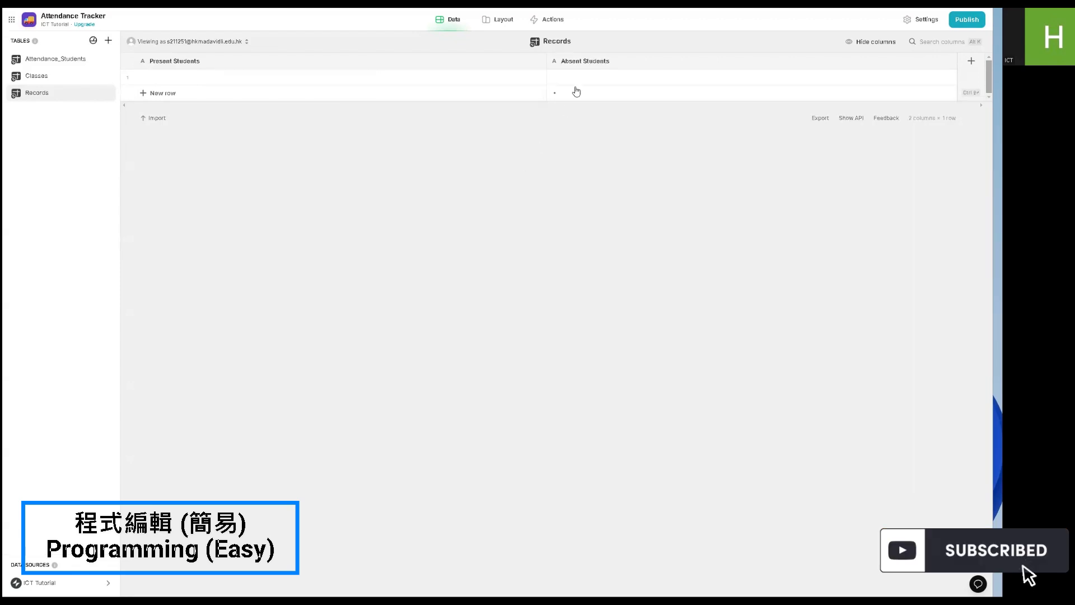
pyautogui.click(972, 61)
pyautogui.write('Class')
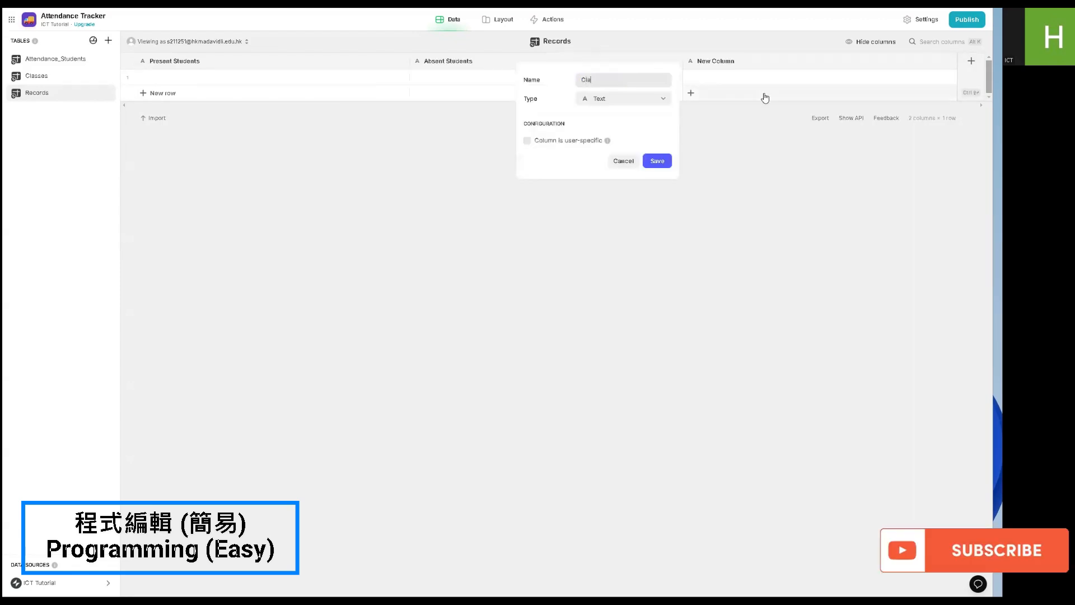
pyautogui.click(654, 166)
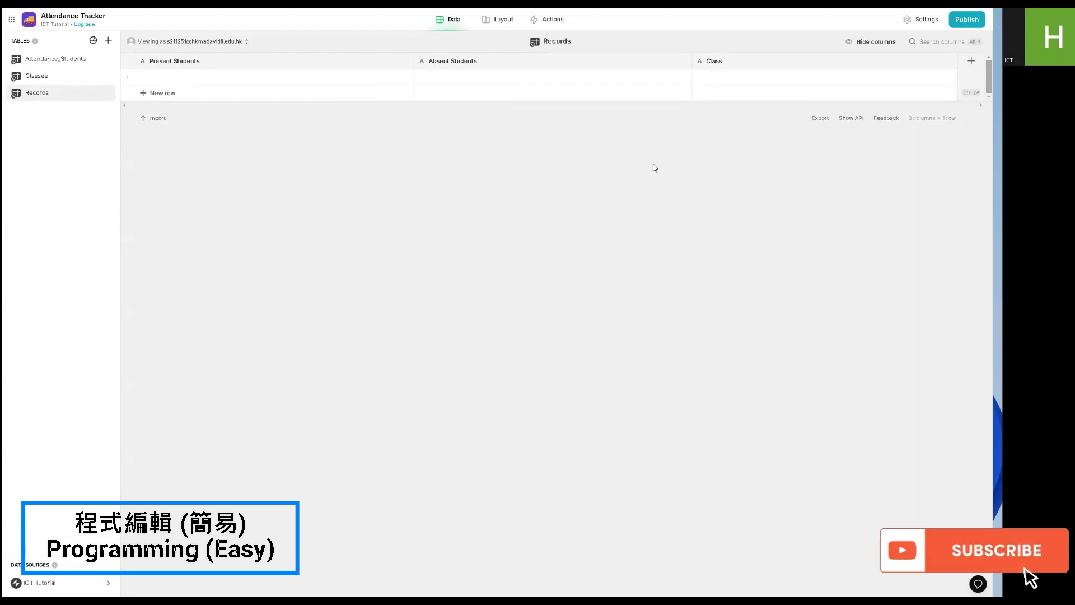
# - Delete the empty row from the Records table
pyautogui.click(127, 77)
pyautogui.press('Delete')
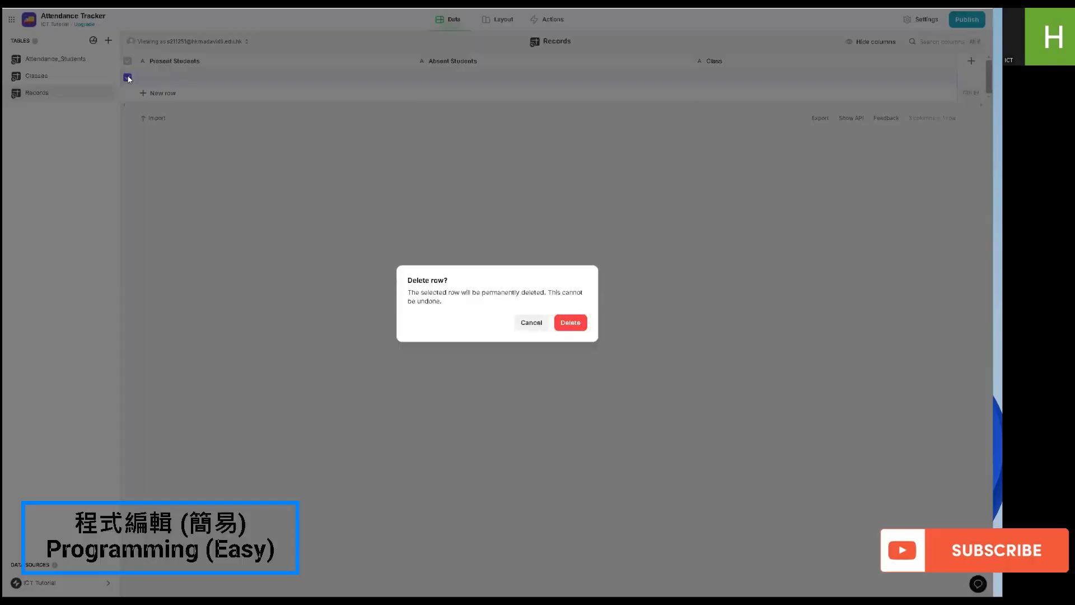
pyautogui.click(572, 321)
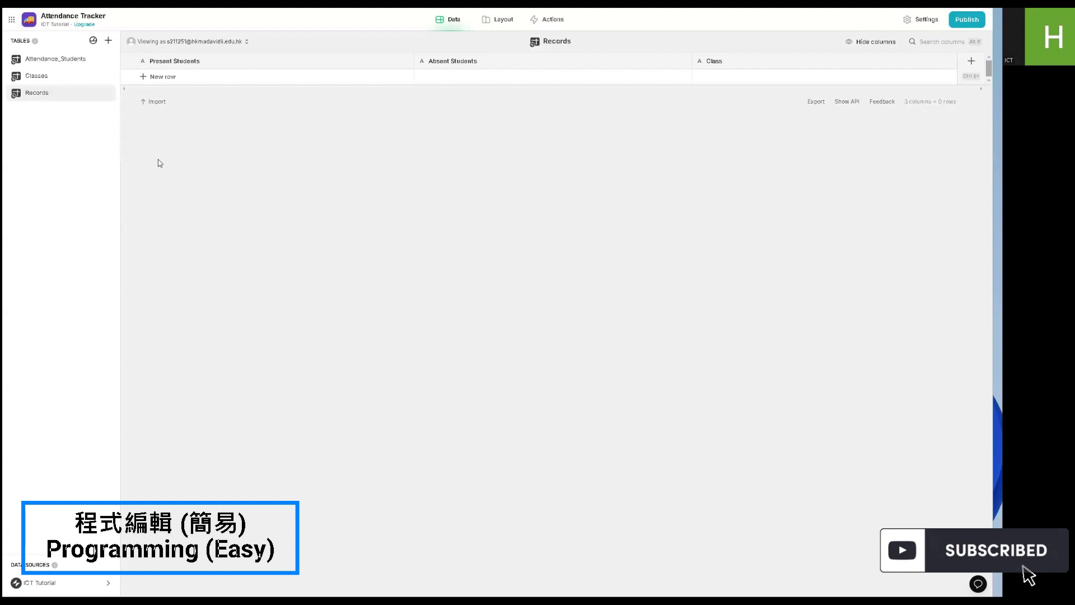
# - Add a Make Array column named Class + Class No to the Attendance_Students table
pyautogui.click(55, 64)
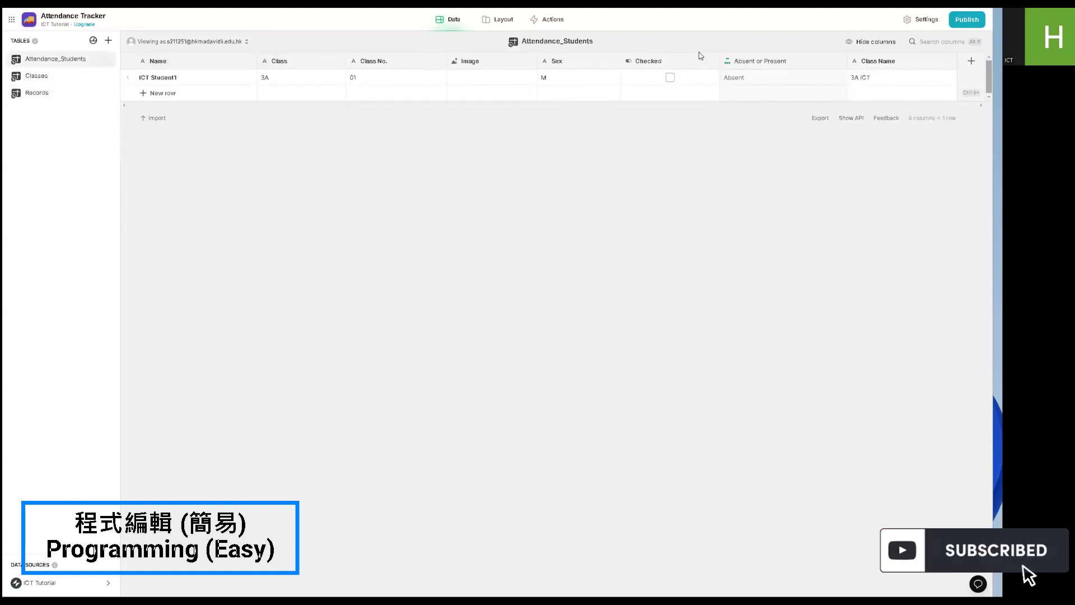
pyautogui.click(971, 61)
pyautogui.click(801, 99)
pyautogui.moveTo(746, 138)
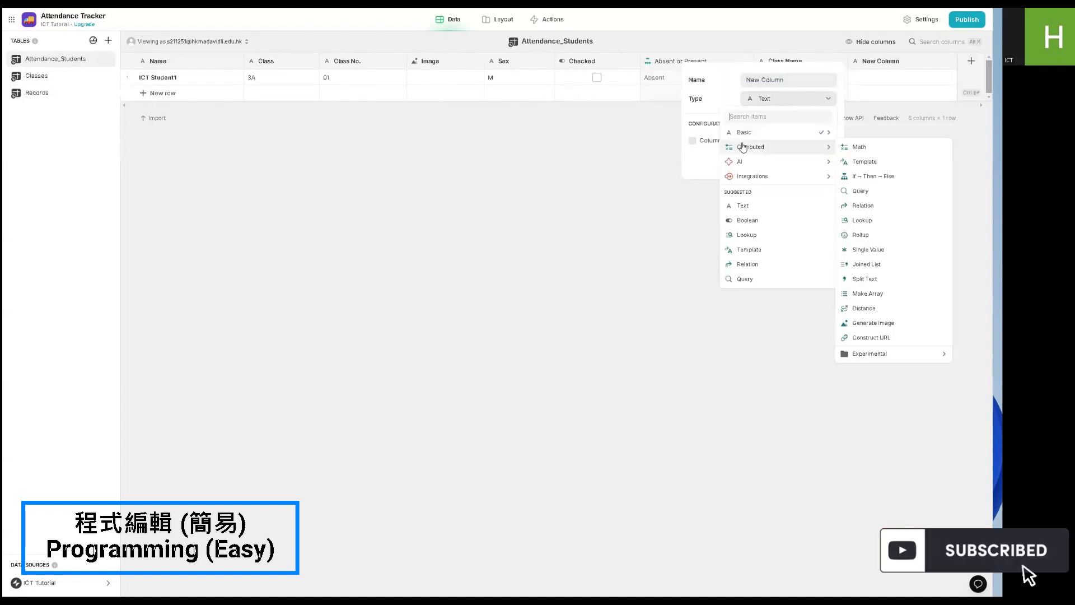
pyautogui.click(867, 294)
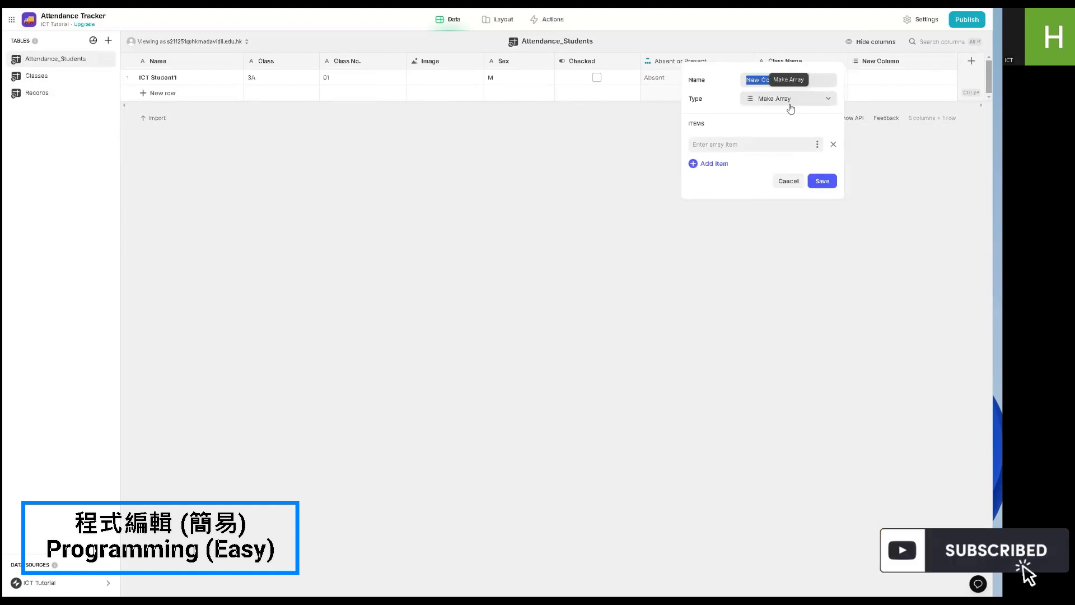
pyautogui.write('Class + Class No')
# - Set the array's items to Class and Class No. and save the column
pyautogui.click(817, 144)
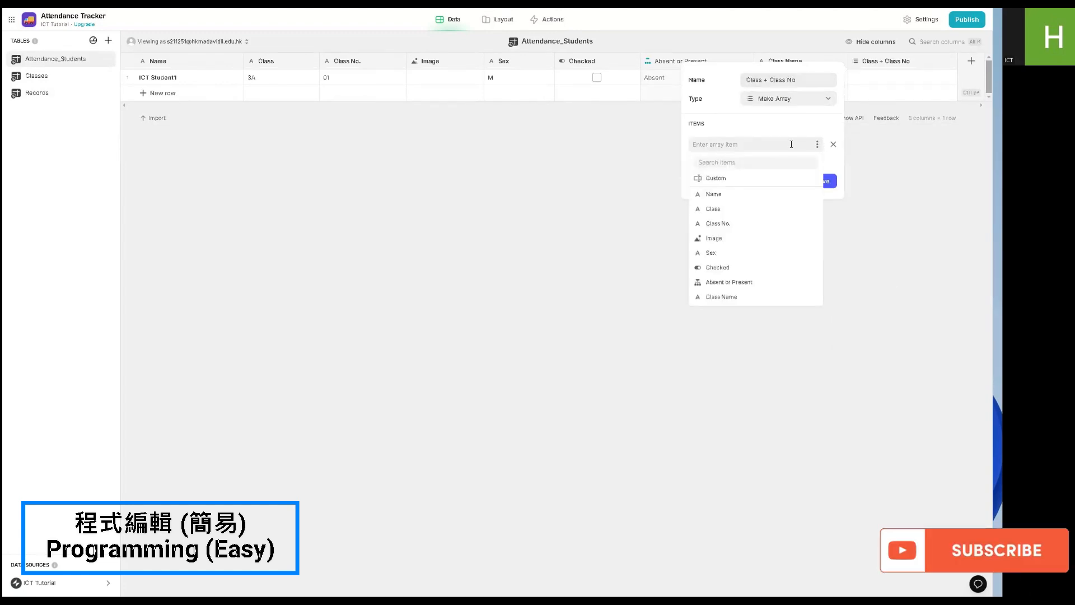
pyautogui.click(737, 209)
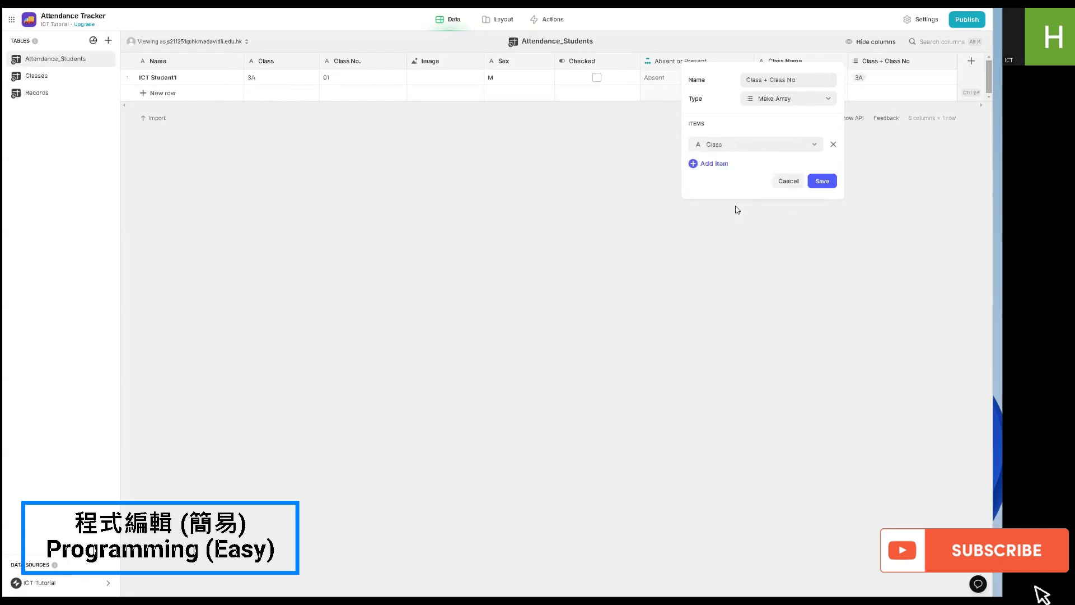
pyautogui.click(713, 163)
pyautogui.click(817, 168)
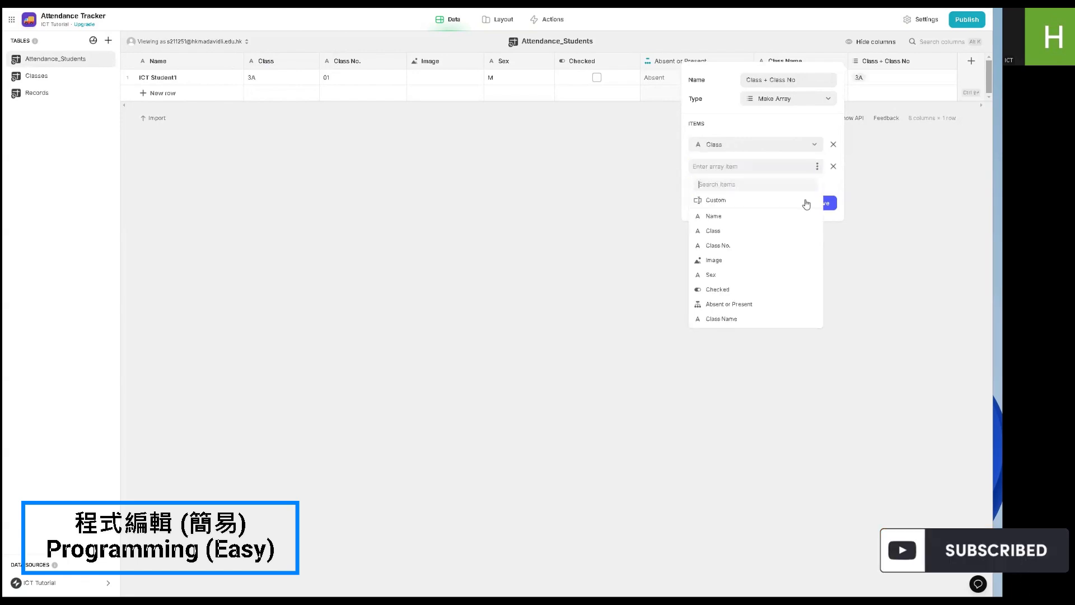
pyautogui.click(769, 253)
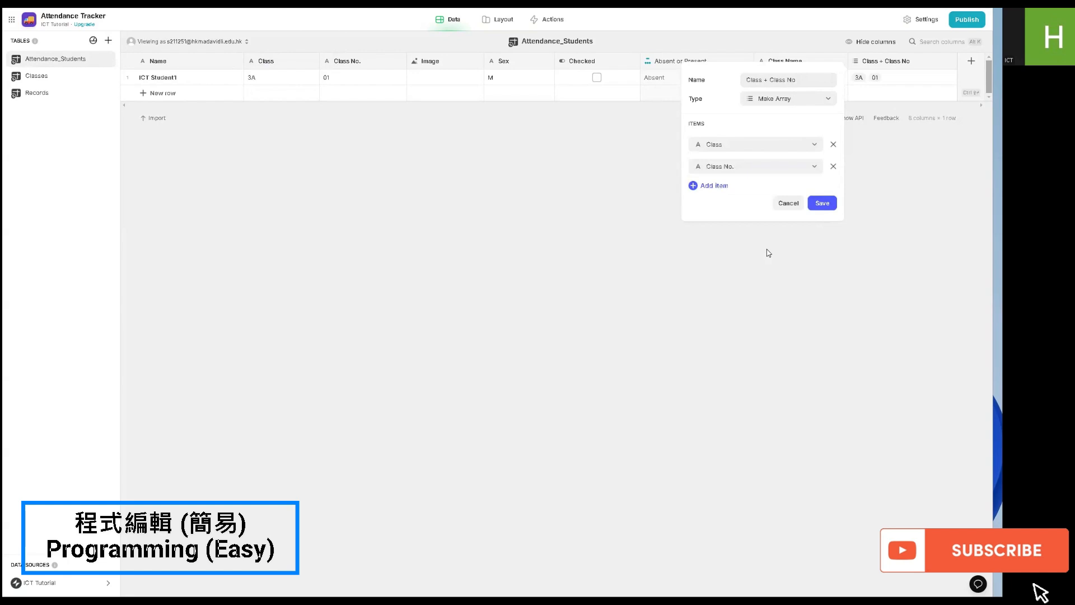
pyautogui.click(818, 204)
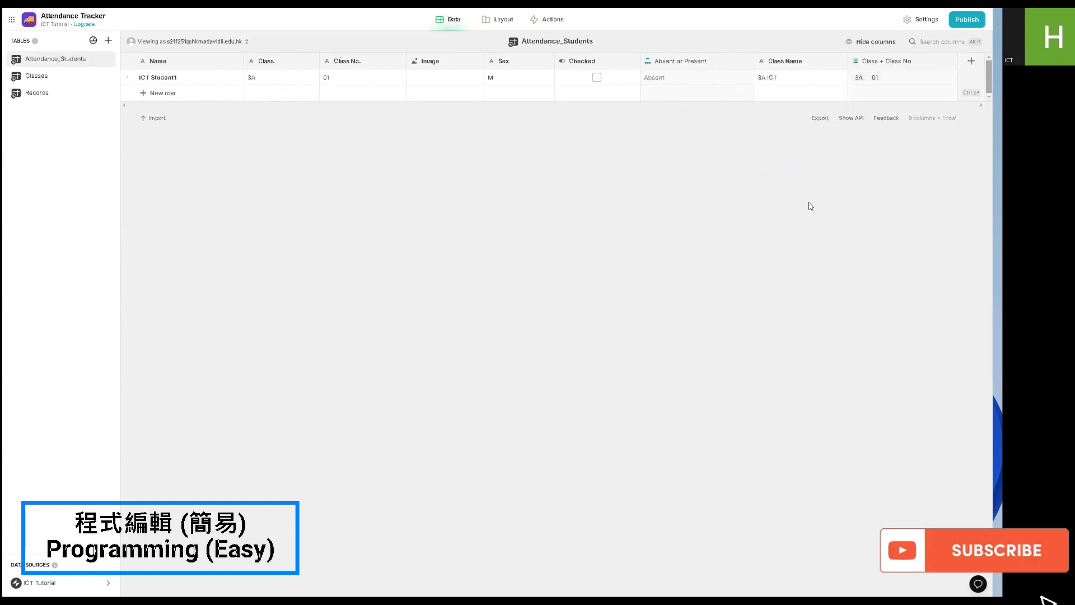
# - Add a Joined List column to Attendance_Students that joins the texts in Class + Class No
pyautogui.click(972, 60)
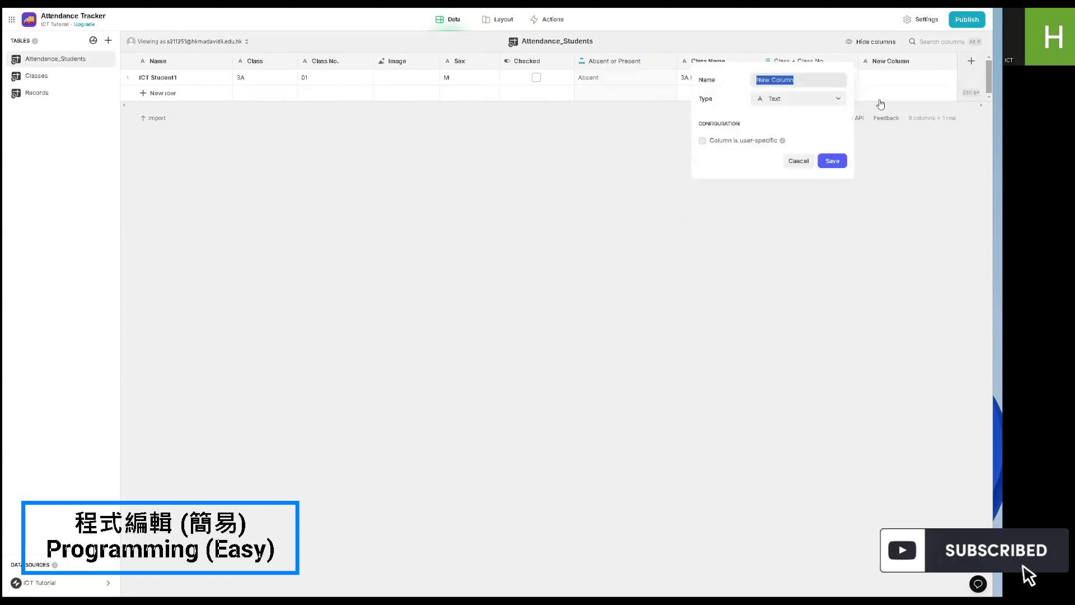
pyautogui.click(813, 105)
pyautogui.moveTo(778, 148)
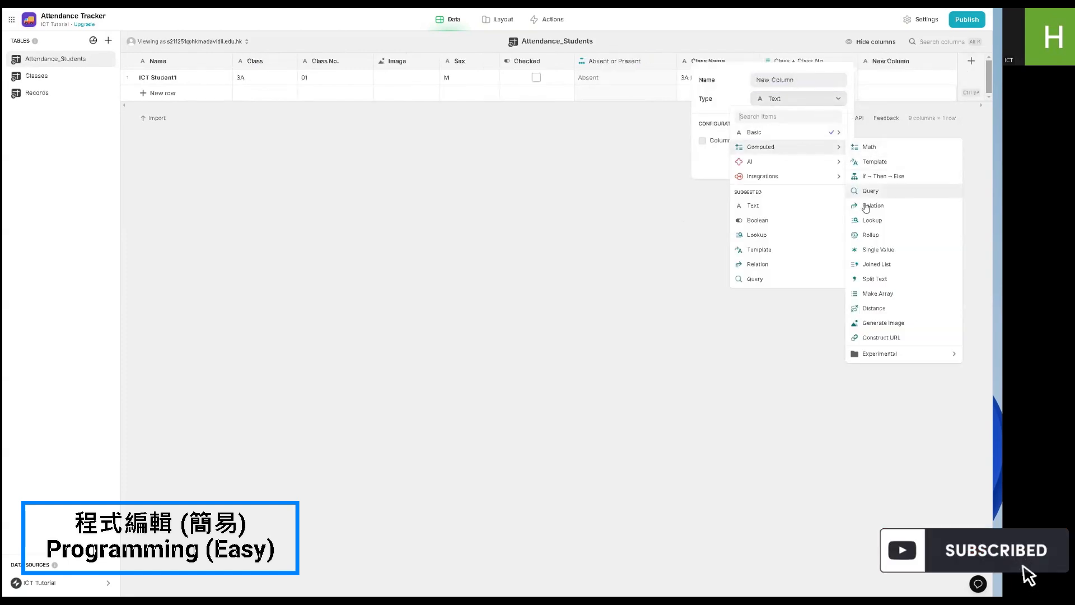
pyautogui.click(876, 264)
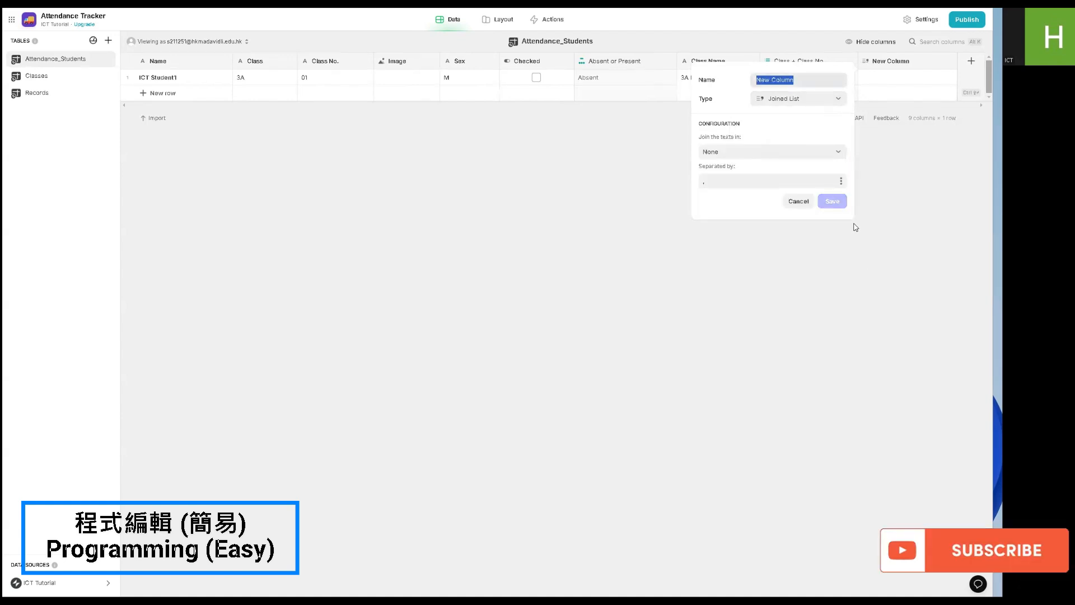
pyautogui.click(757, 152)
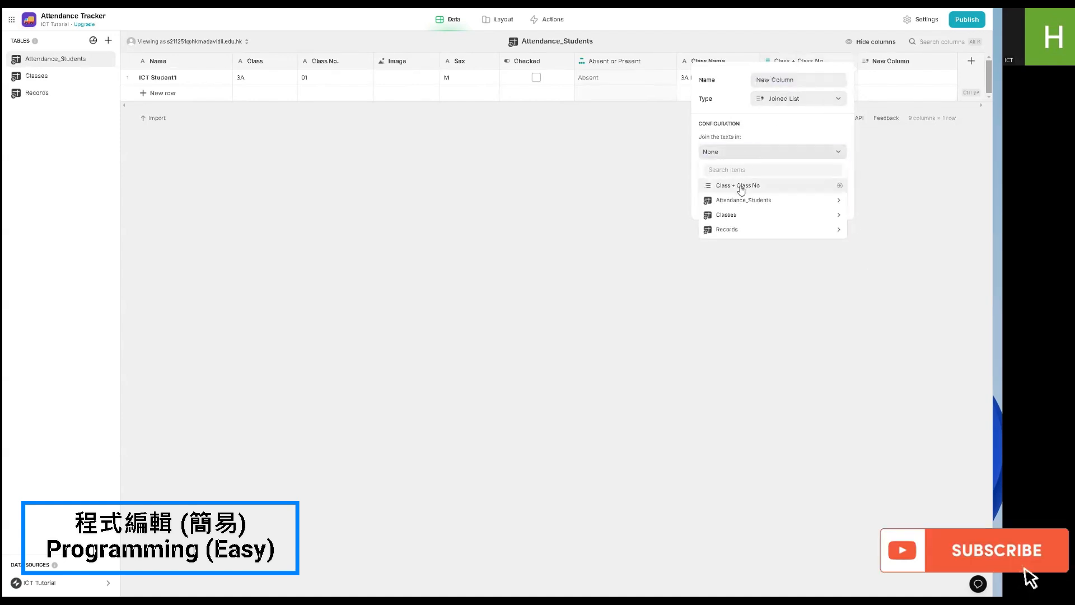
pyautogui.click(739, 186)
# - Name the joined list column Class & No, clear its separator and save it
pyautogui.write('Class ')
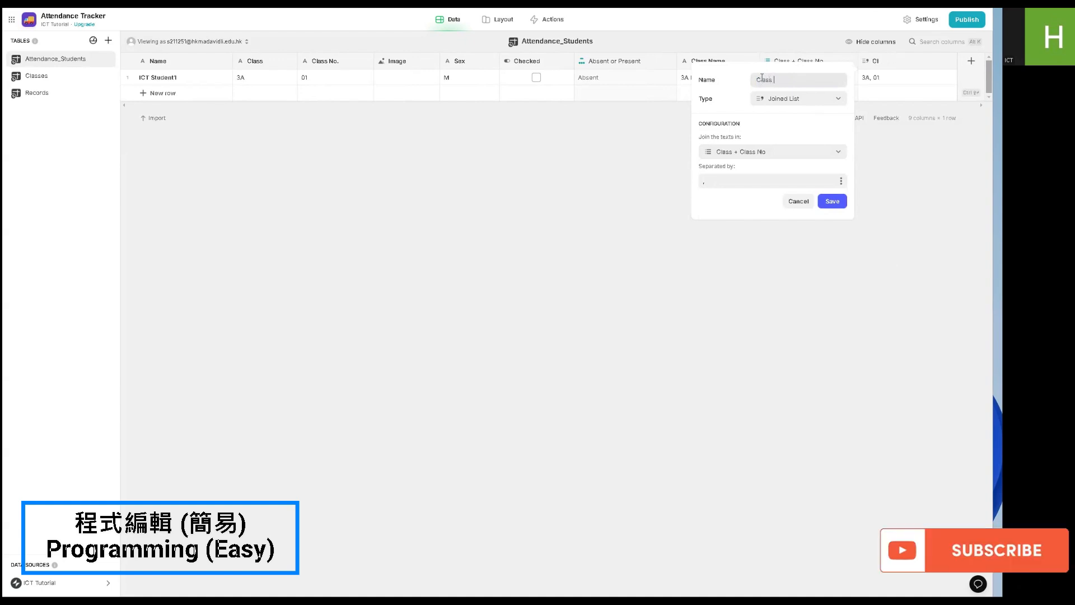
pyautogui.write('& No')
pyautogui.click(732, 177)
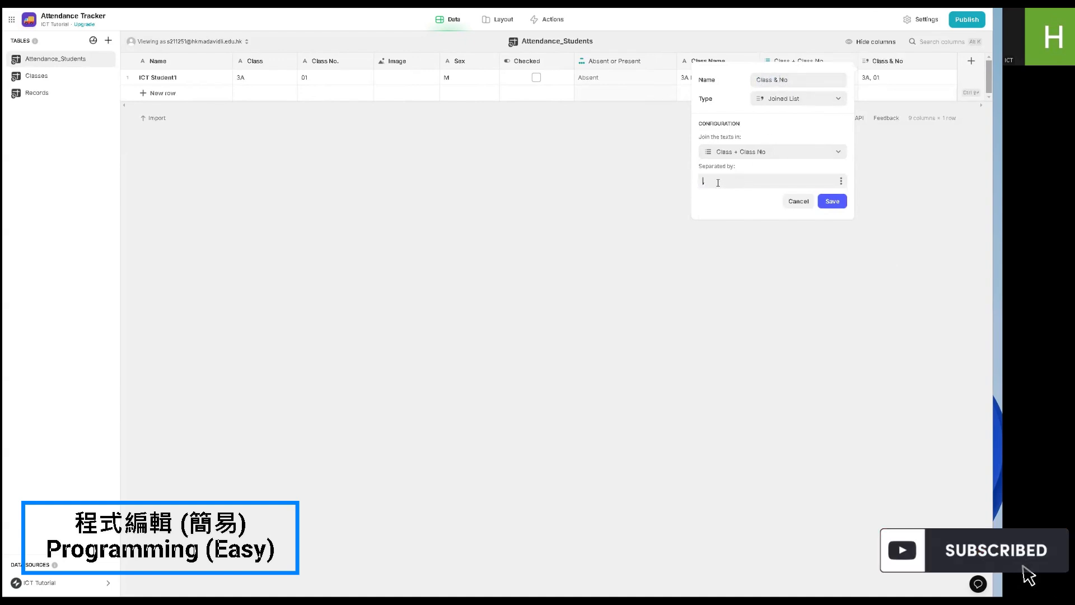
pyautogui.press('BackSpace')
pyautogui.press('BackSpace')
pyautogui.click(833, 200)
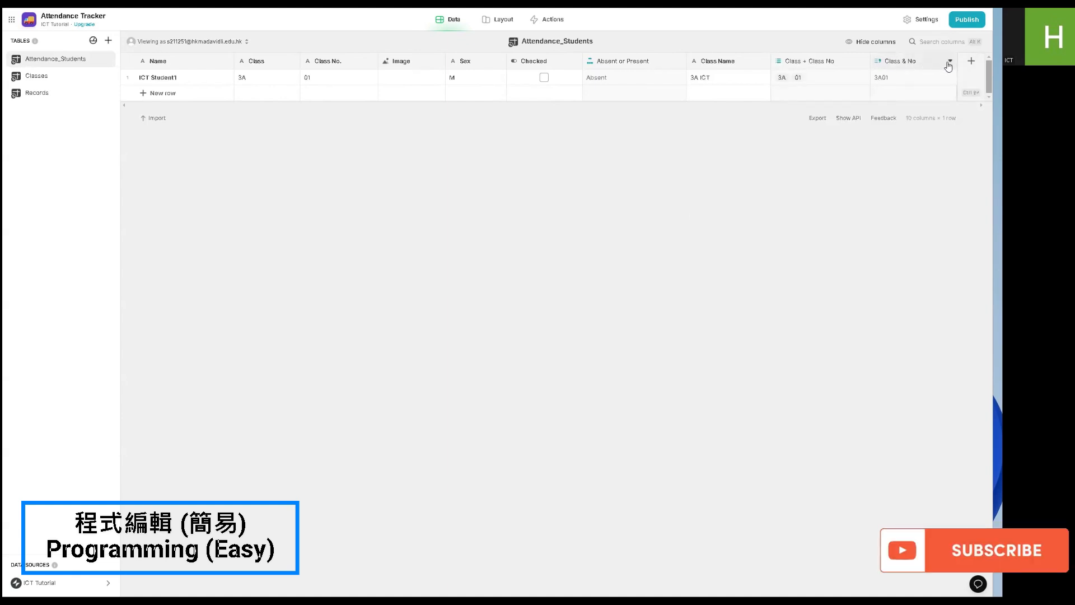
# - Add an If → Then → Else column named Present? to the Attendance_Students table
pyautogui.click(967, 64)
pyautogui.click(834, 100)
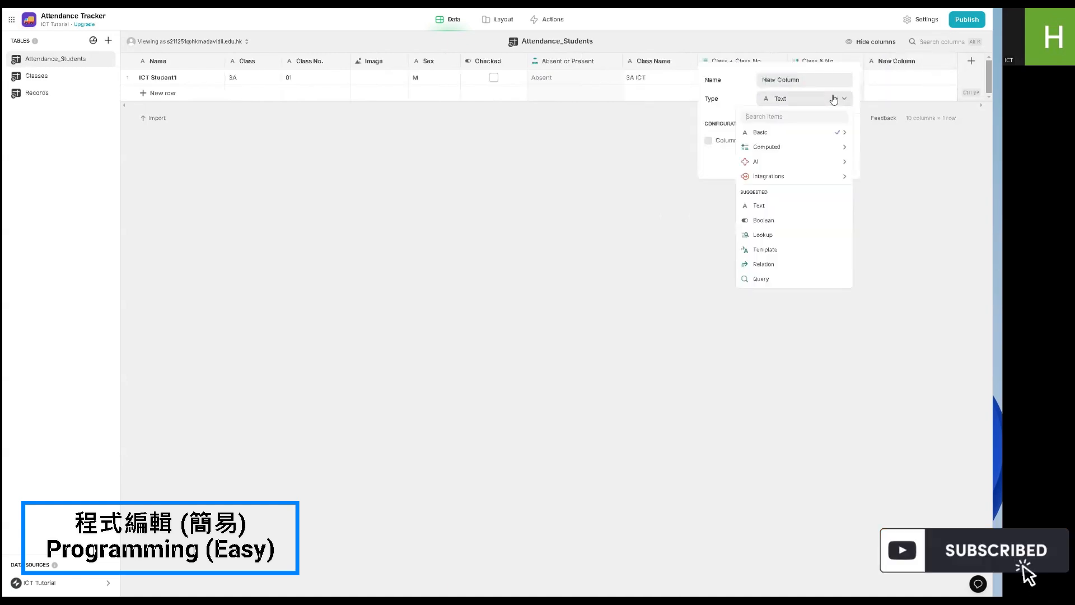
pyautogui.moveTo(784, 147)
pyautogui.click(894, 175)
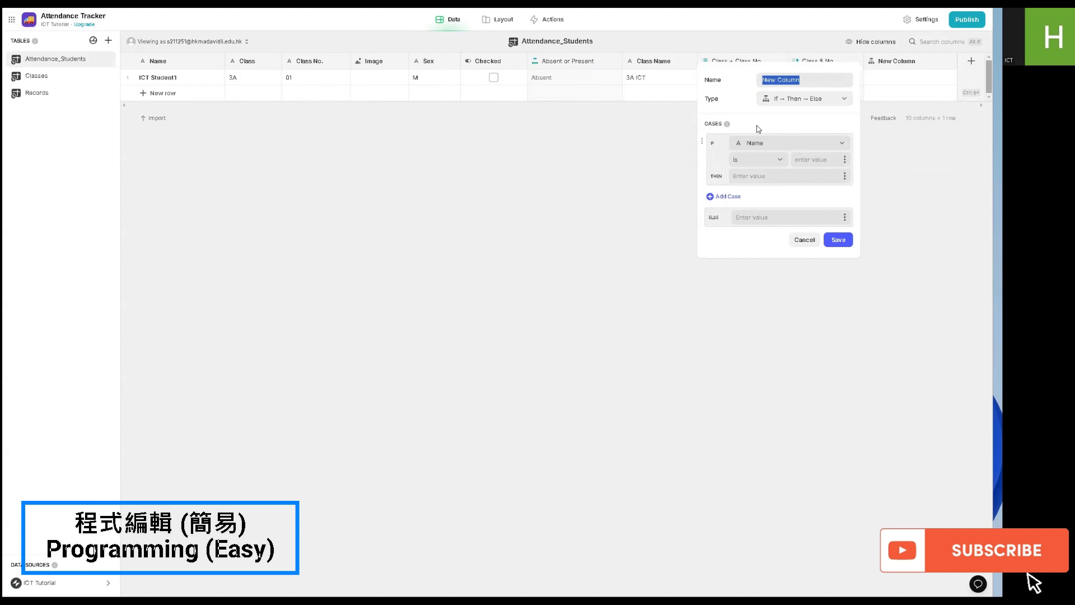
pyautogui.write('S')
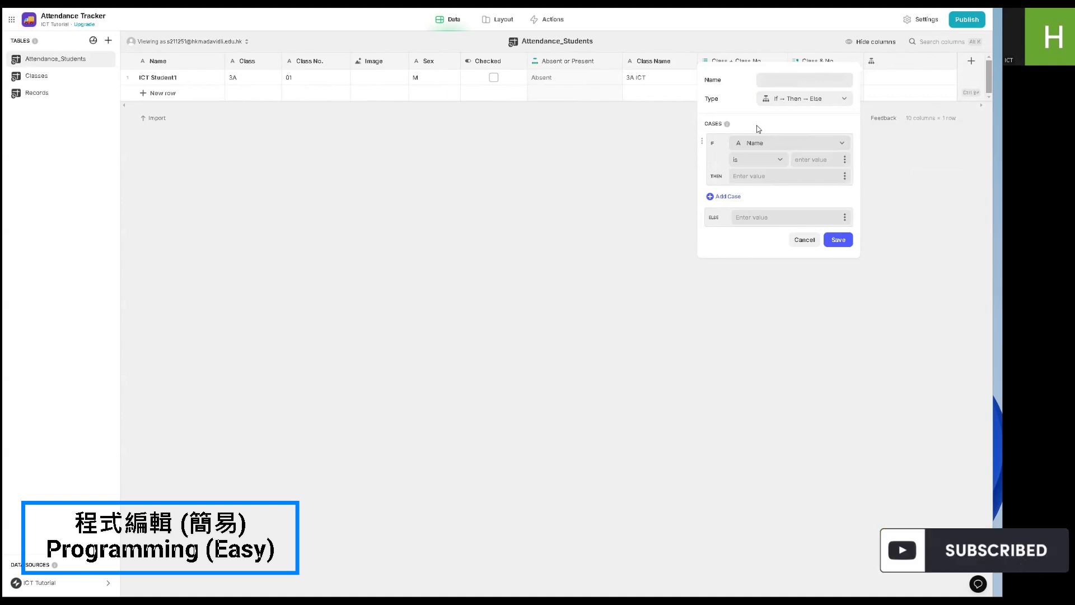
pyautogui.write('A')
pyautogui.write('?')
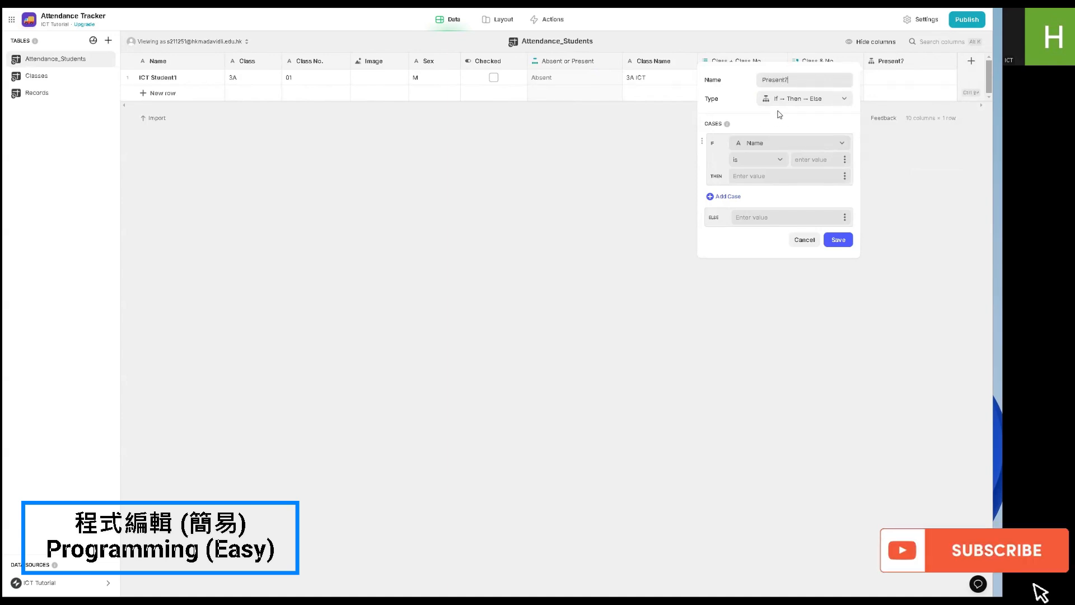
# - Set Present? to return Class & No when Checked is checked, save it, and tick the existing student's Checked box
pyautogui.click(752, 145)
pyautogui.click(766, 251)
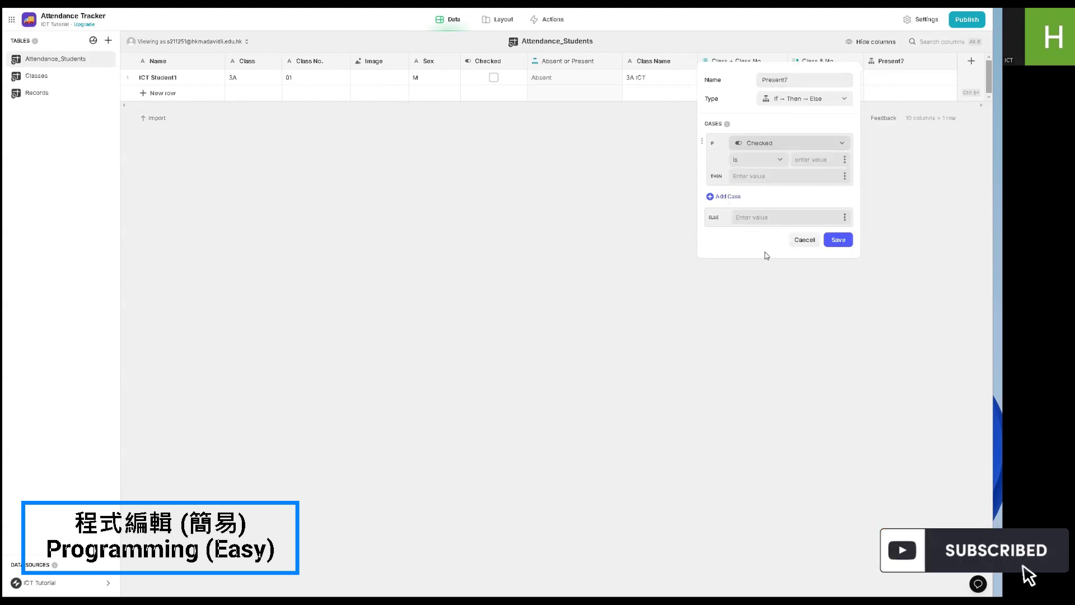
pyautogui.click(754, 161)
pyautogui.click(745, 205)
pyautogui.click(774, 177)
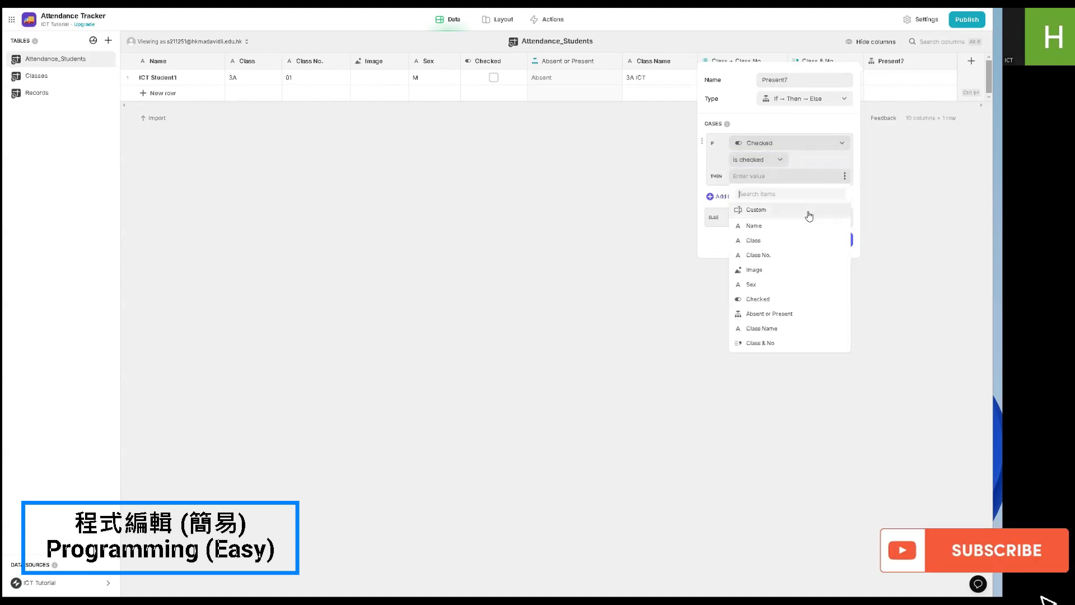
pyautogui.click(749, 257)
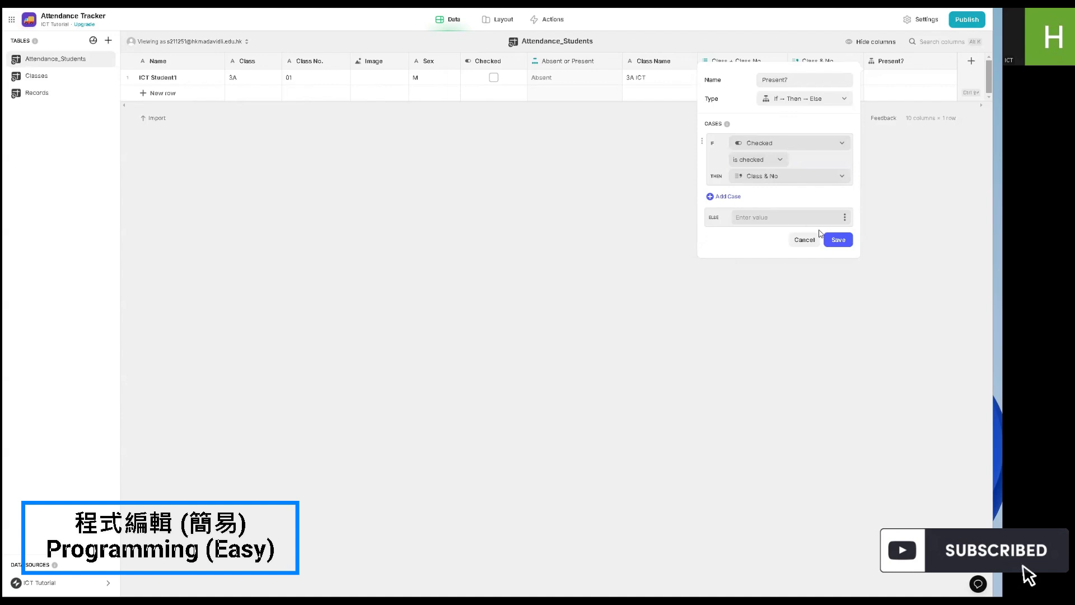
pyautogui.click(838, 239)
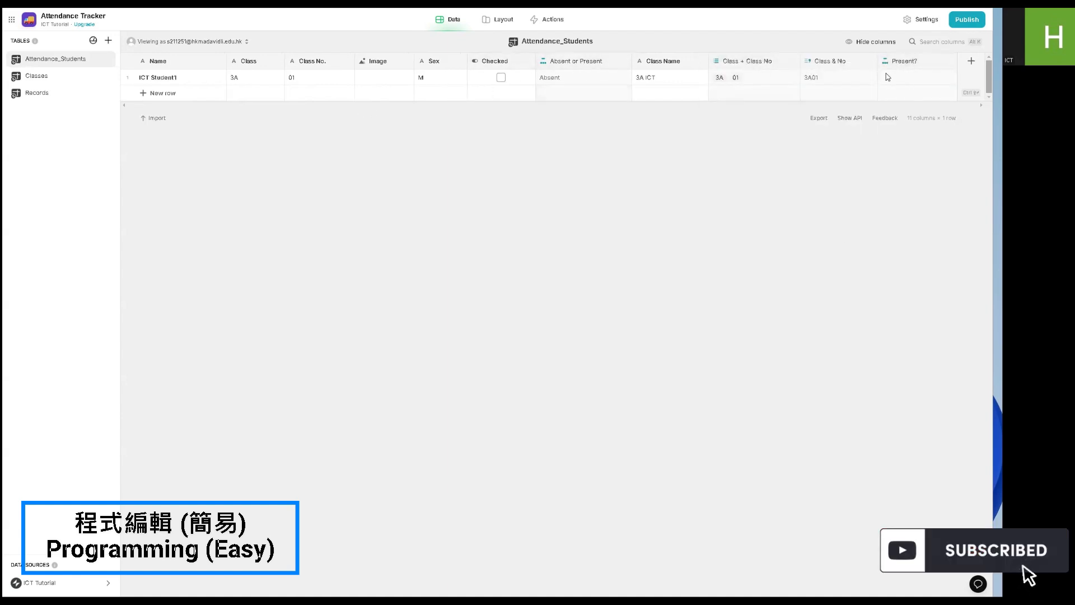
pyautogui.click(501, 78)
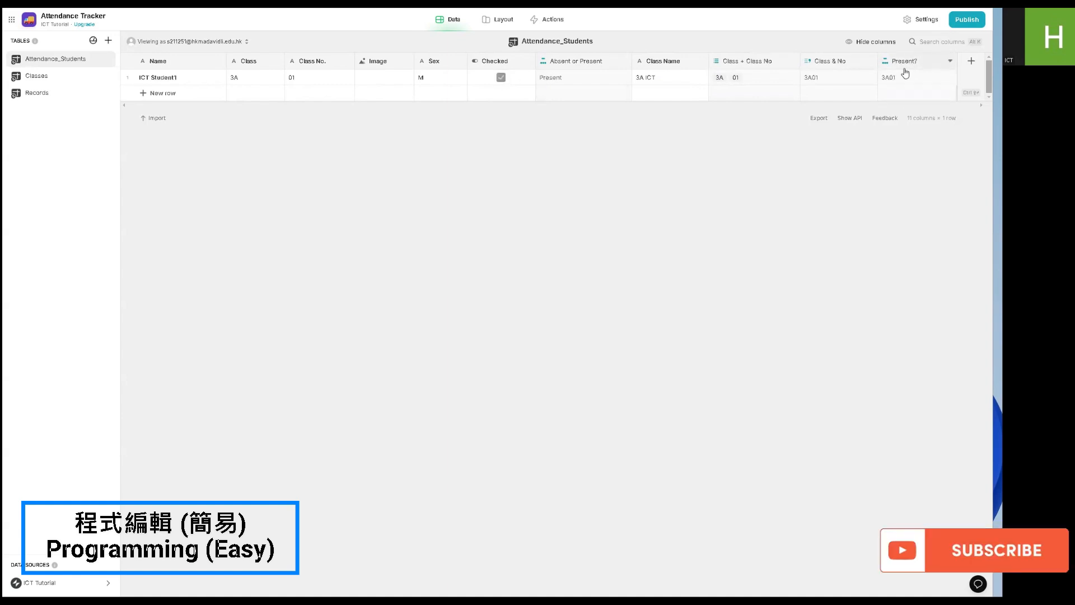
# - Add a Joined List column to Attendance_Students that joins the texts in Attendance_Students' Present? column
pyautogui.click(971, 60)
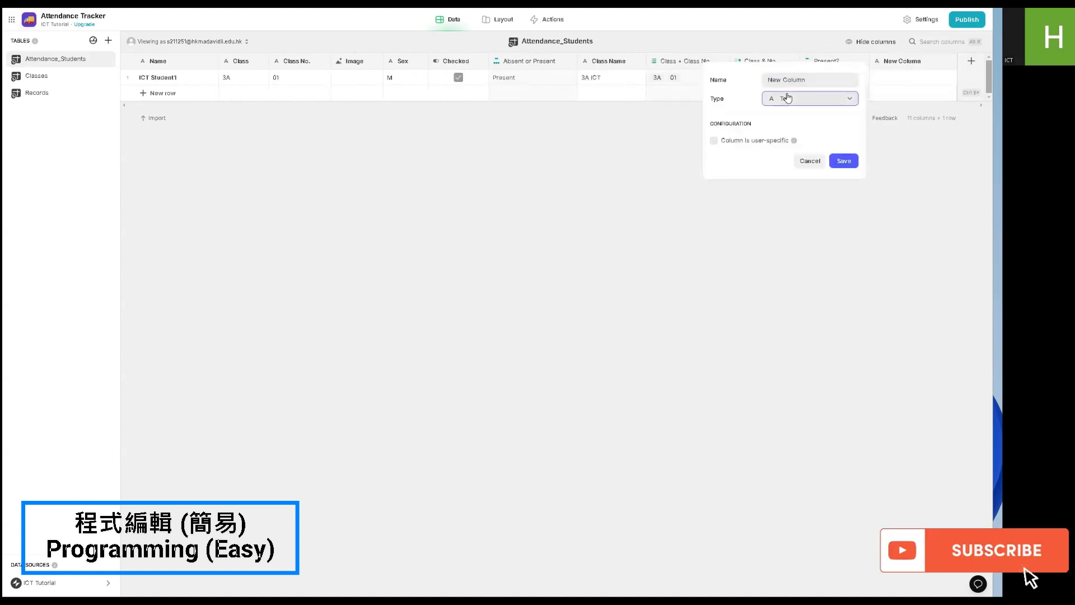
pyautogui.click(785, 99)
pyautogui.moveTo(784, 147)
pyautogui.click(891, 264)
pyautogui.click(781, 151)
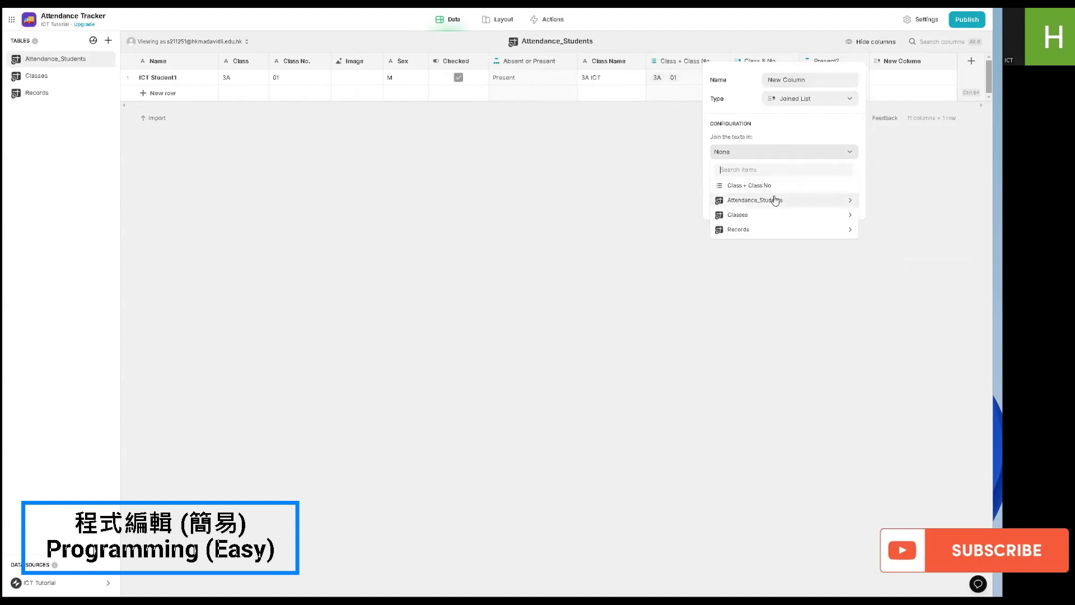
pyautogui.moveTo(774, 202)
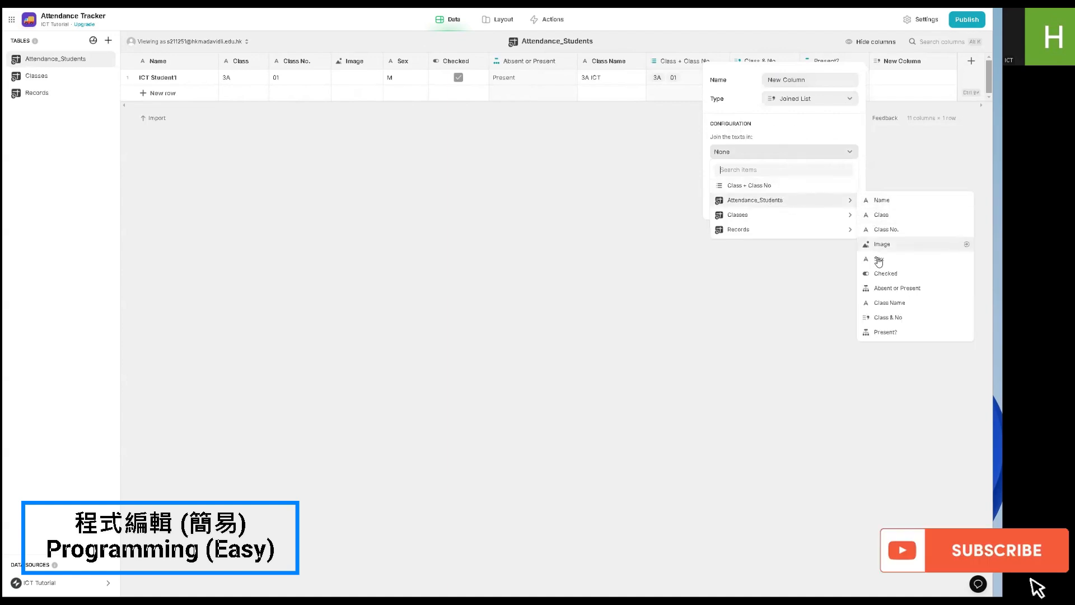
pyautogui.click(885, 332)
# - Name the new joined list column All Present Students and save it
pyautogui.click(827, 80)
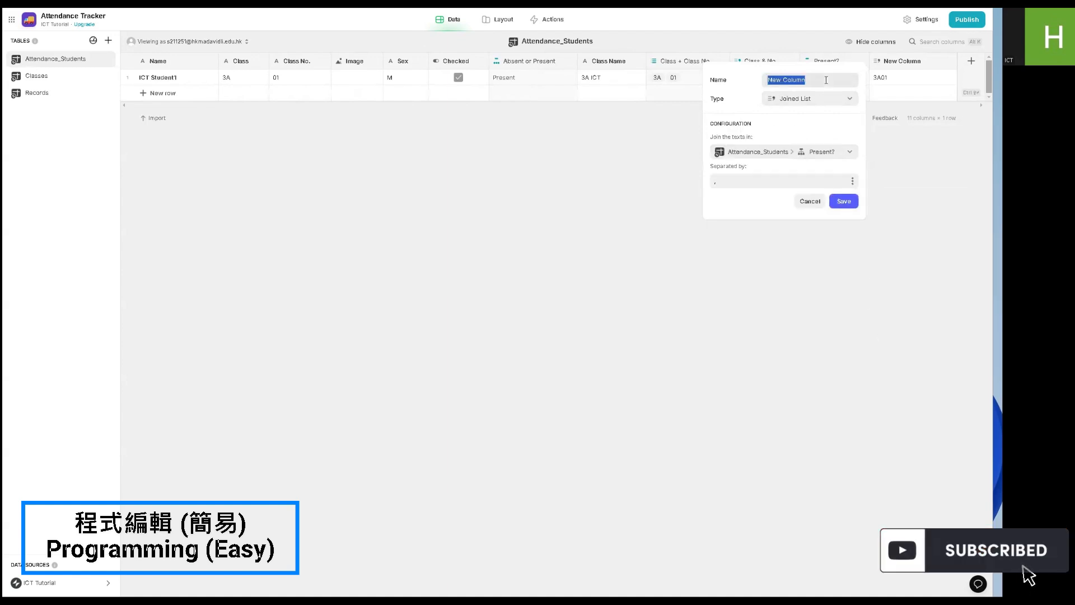
pyautogui.write('All Present St')
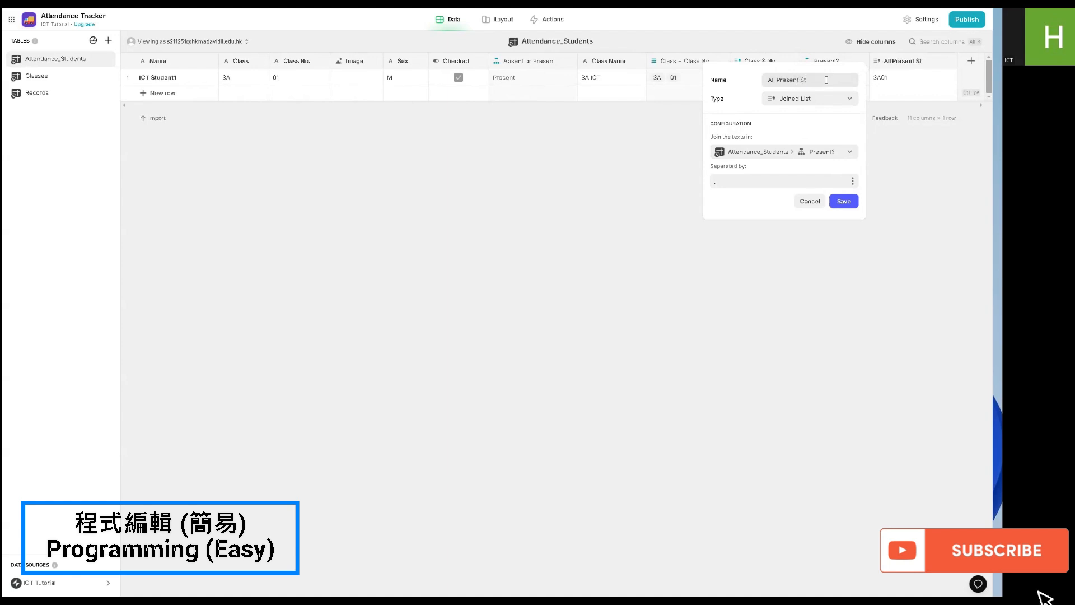
pyautogui.write('udents')
pyautogui.click(840, 204)
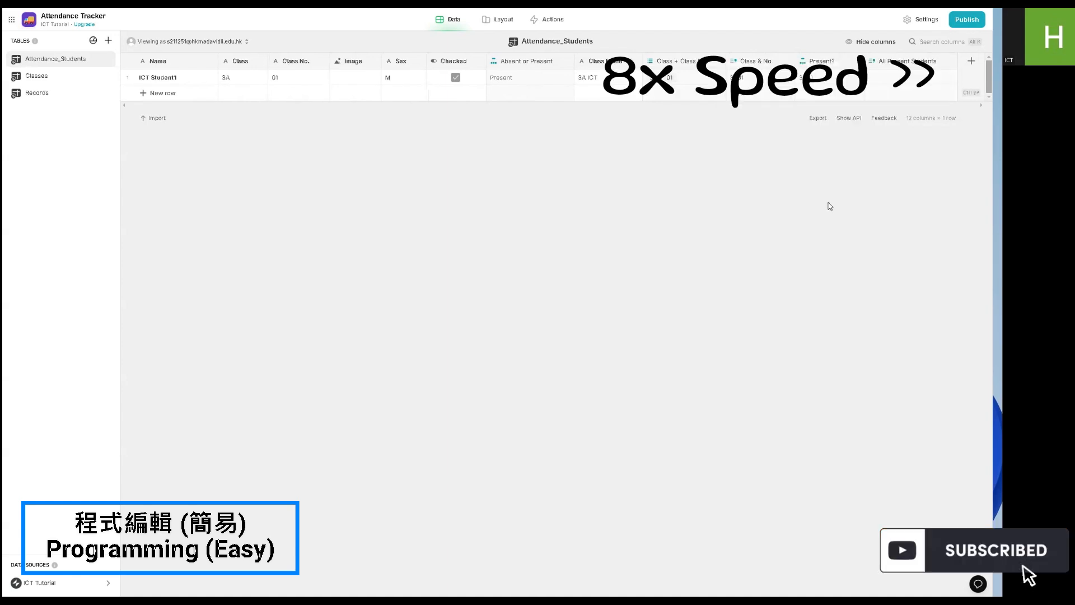
# - Try out a second row named Student 2 with class 3A and class number 02, and delete it
pyautogui.click(163, 93)
pyautogui.write('Student 2')
pyautogui.press('Return')
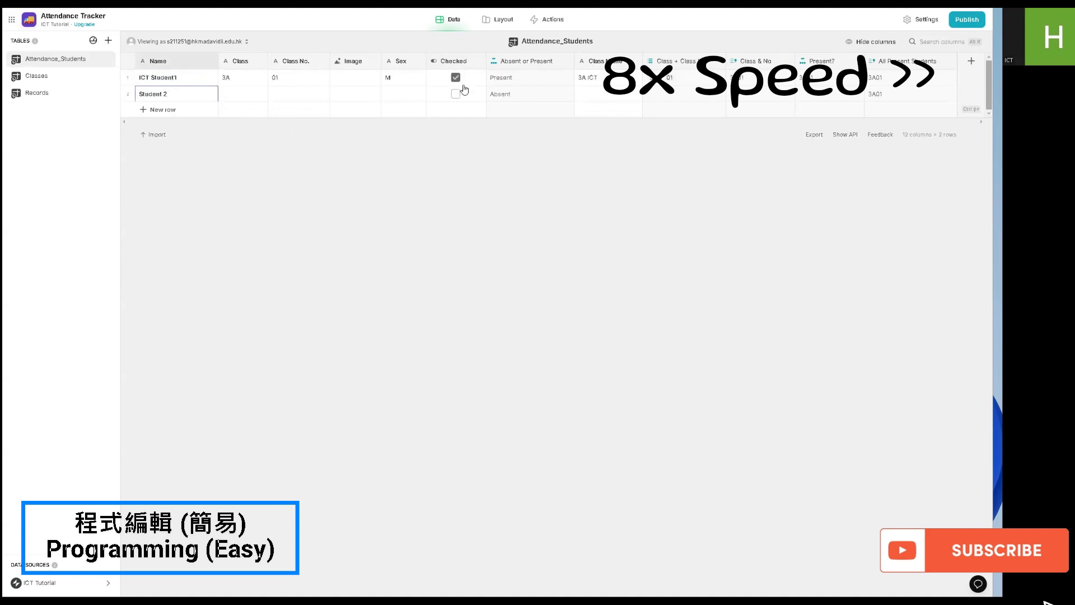
pyautogui.click(231, 95)
pyautogui.write('3A')
pyautogui.click(296, 94)
pyautogui.write('02')
pyautogui.press('Return')
pyautogui.click(128, 94)
pyautogui.press('Delete')
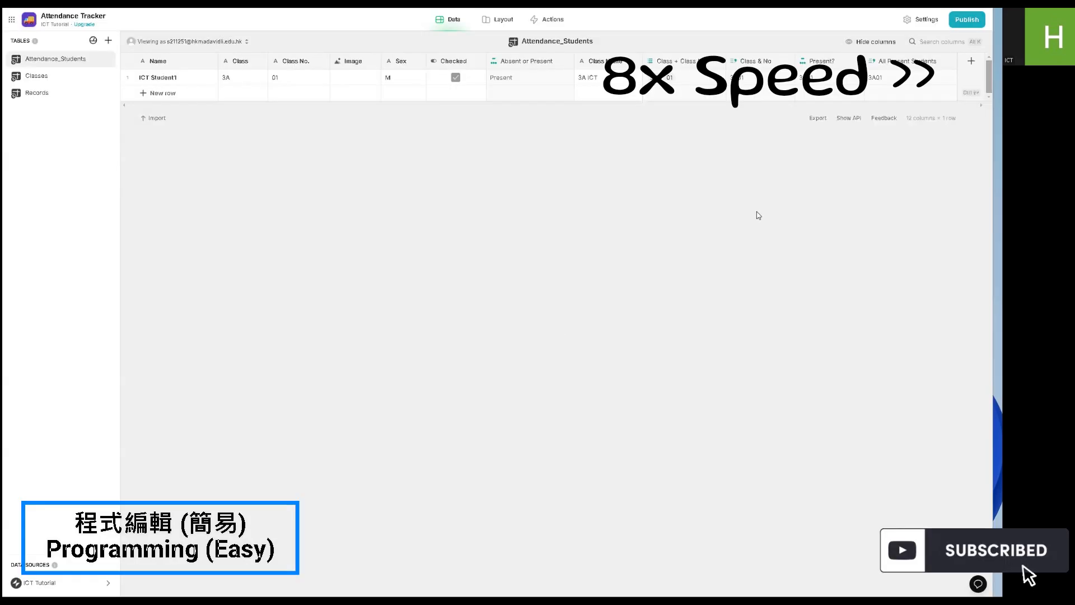
pyautogui.click(972, 62)
pyautogui.click(807, 99)
pyautogui.click(661, 185)
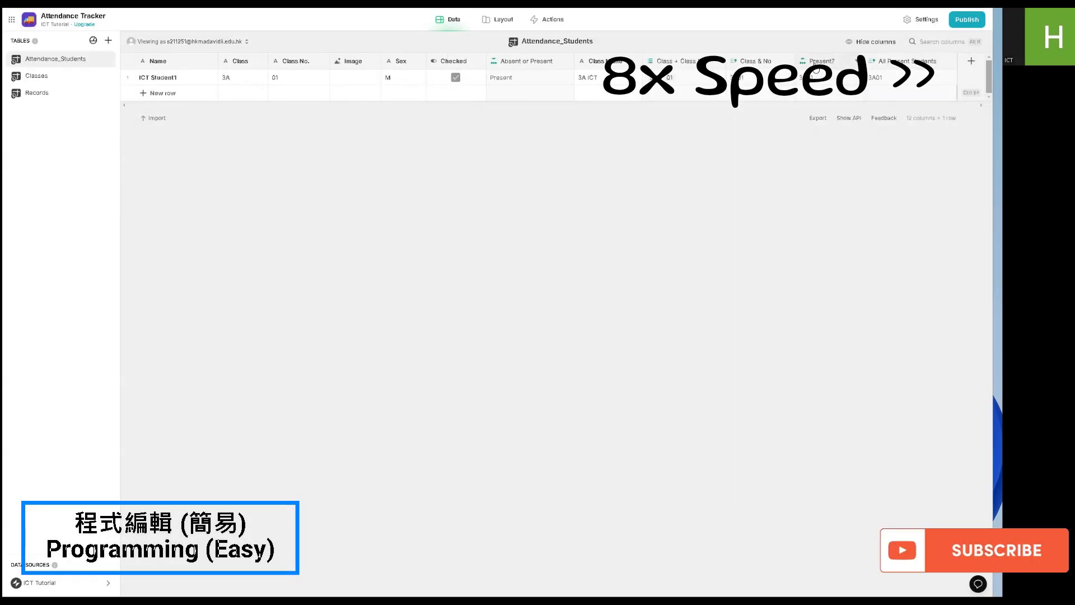
# - Duplicate the Present? column as Absent?, change its condition to Checked is not checked, and save it
pyautogui.click(858, 61)
pyautogui.click(767, 99)
pyautogui.write('Absent?')
pyautogui.click(689, 159)
pyautogui.click(689, 239)
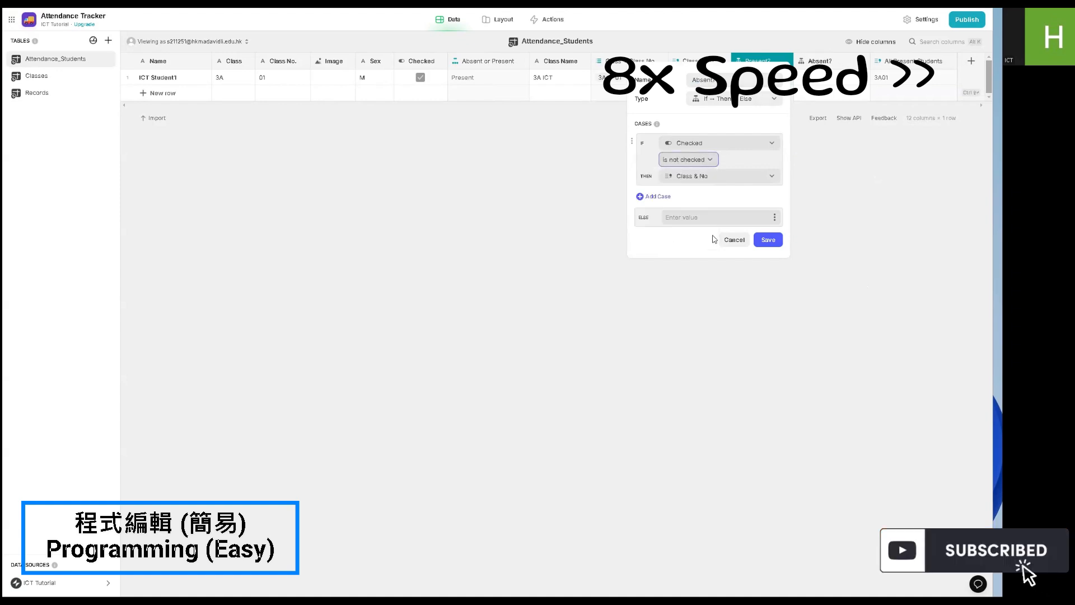
pyautogui.click(768, 240)
# - Move Absent? after All Present Students and duplicate that joined list as All Absent Students, joining the texts in Absent?
pyautogui.moveTo(829, 61)
pyautogui.mouseDown()
pyautogui.moveTo(936, 66)
pyautogui.moveTo(823, 74)
pyautogui.mouseUp()
pyautogui.click(884, 61)
pyautogui.click(770, 96)
pyautogui.write('All Absent Students')
pyautogui.click(738, 151)
pyautogui.click(846, 344)
pyautogui.click(801, 202)
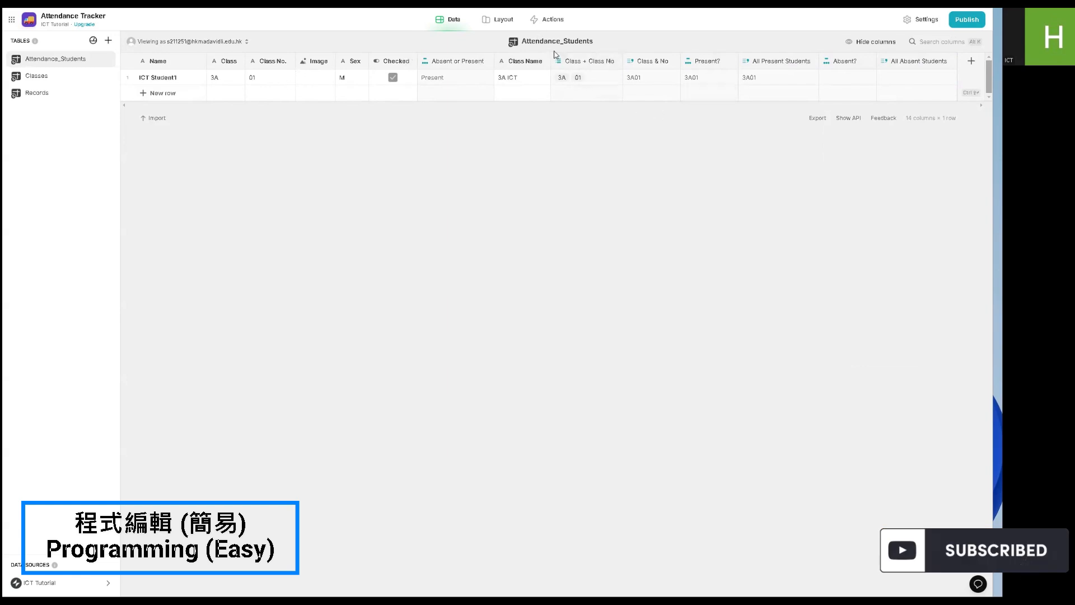
# - Replace the Submit action's Shuffle order step with an Add row step that targets the Records table
pyautogui.click(541, 26)
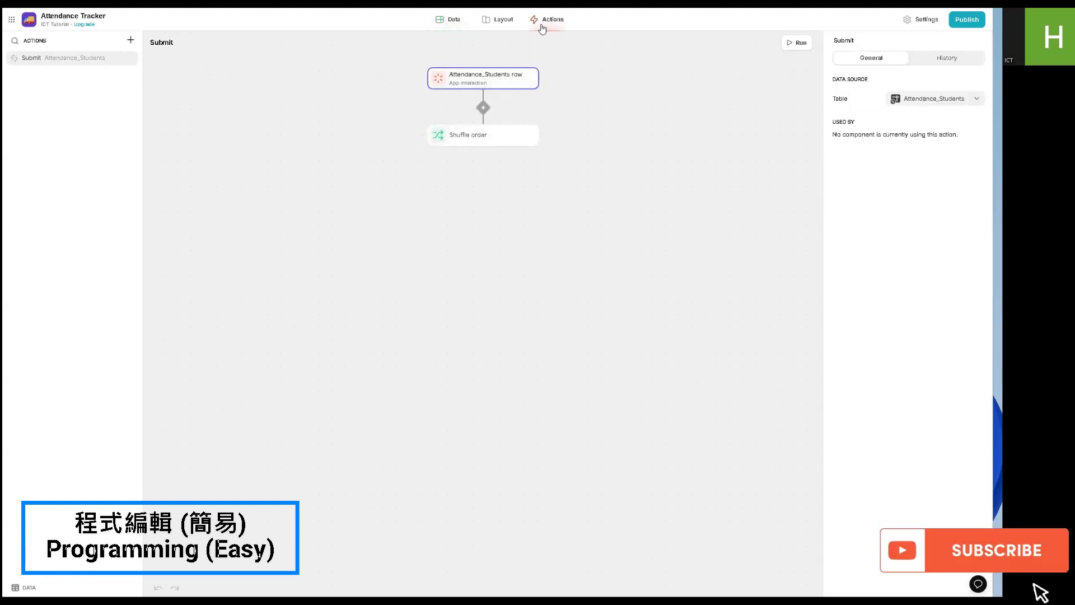
pyautogui.click(508, 138)
pyautogui.click(881, 79)
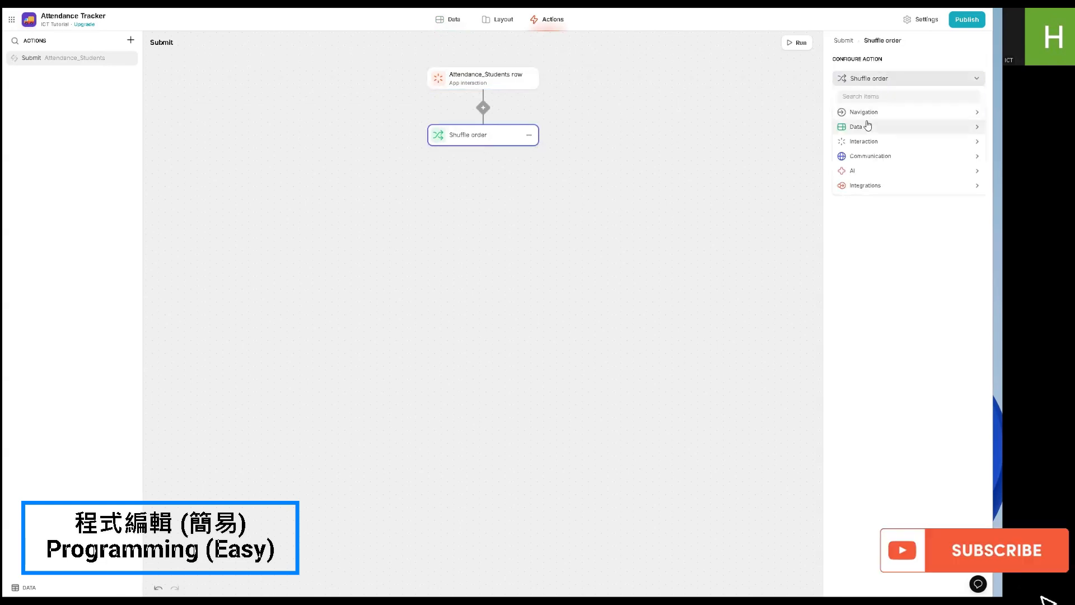
pyautogui.moveTo(869, 125)
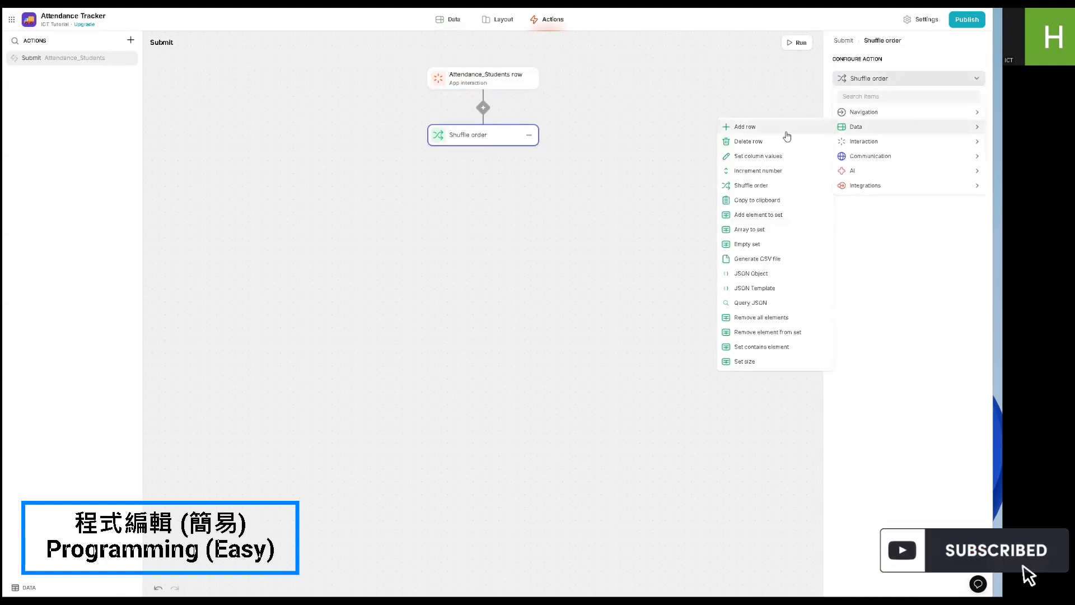
pyautogui.click(787, 129)
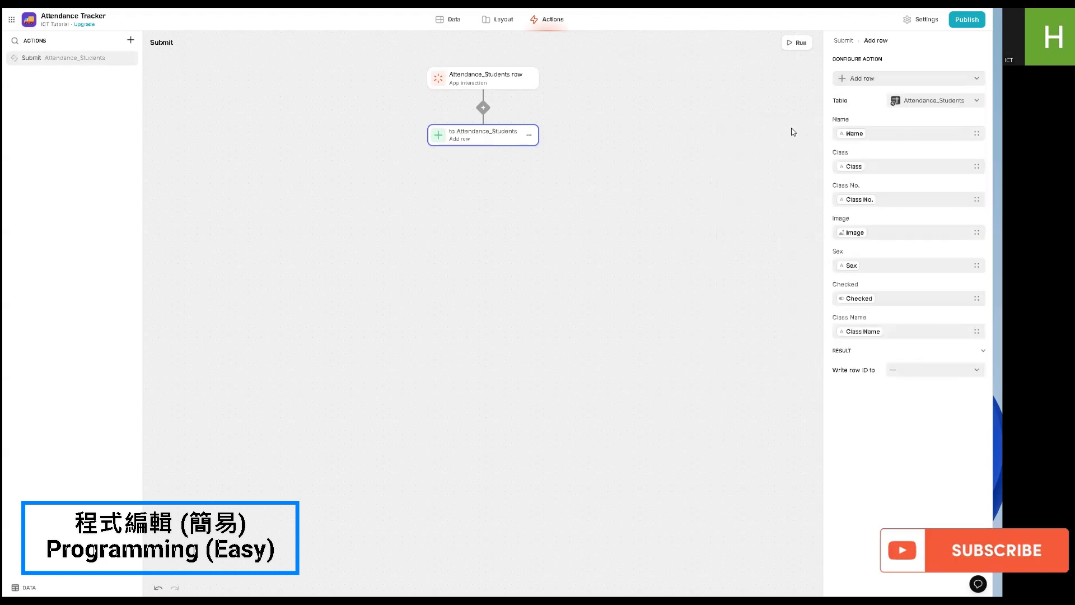
pyautogui.click(927, 102)
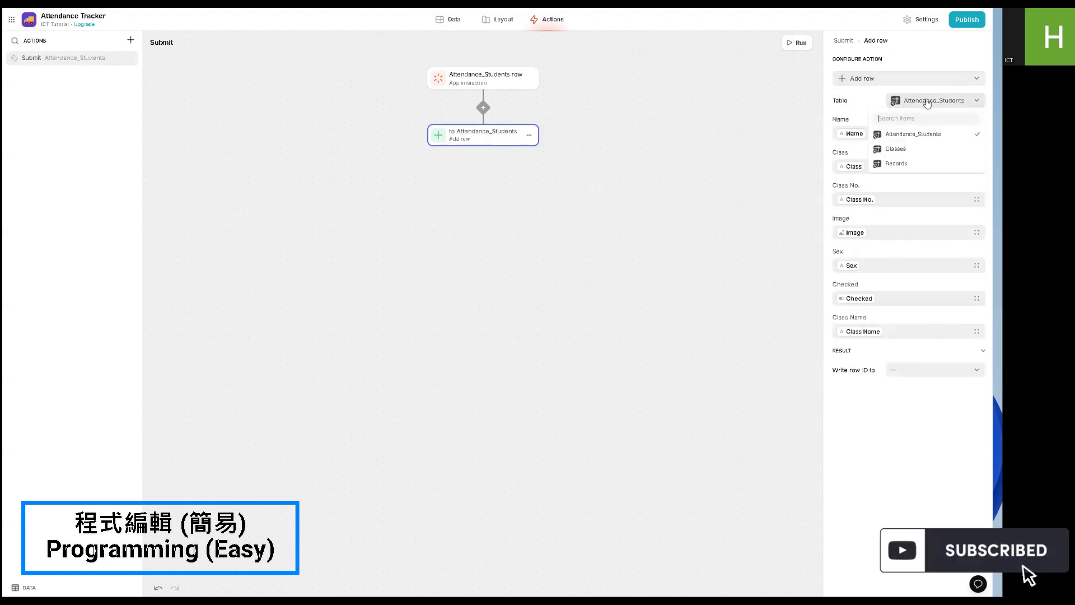
pyautogui.click(899, 163)
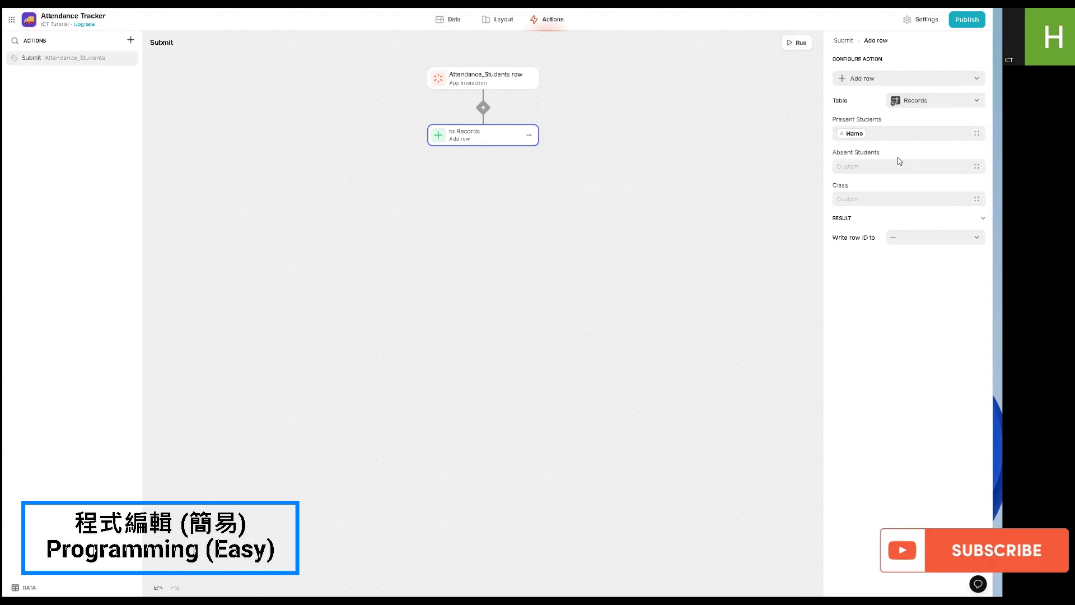
# - Fill the new record's Present Students with All Present Students, Absent Students with All Absent Students, and Class with Class Name
pyautogui.click(862, 133)
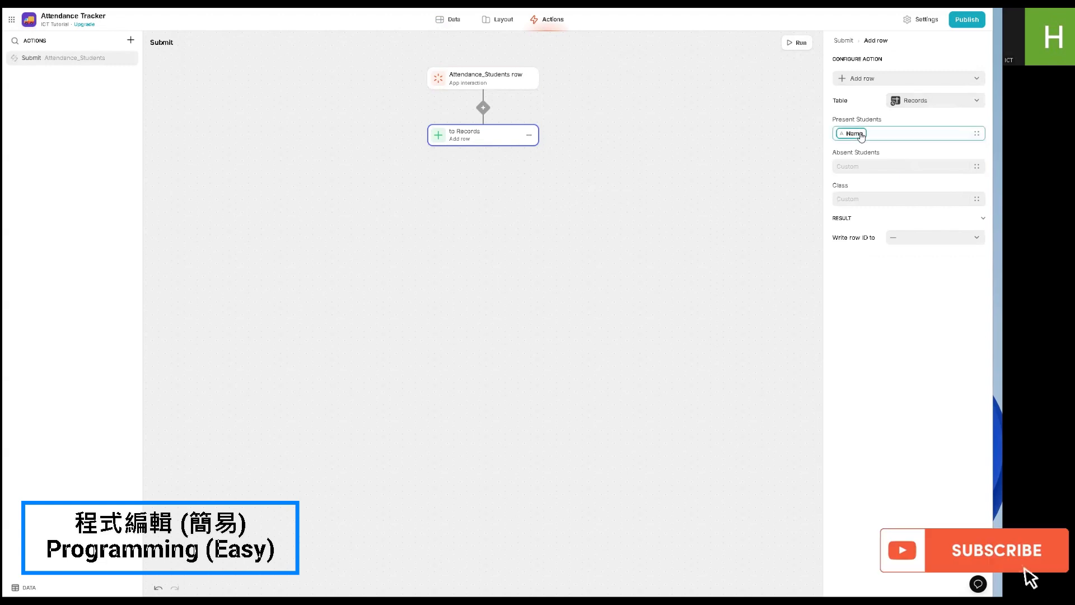
pyautogui.scroll(-5, 871, 235)
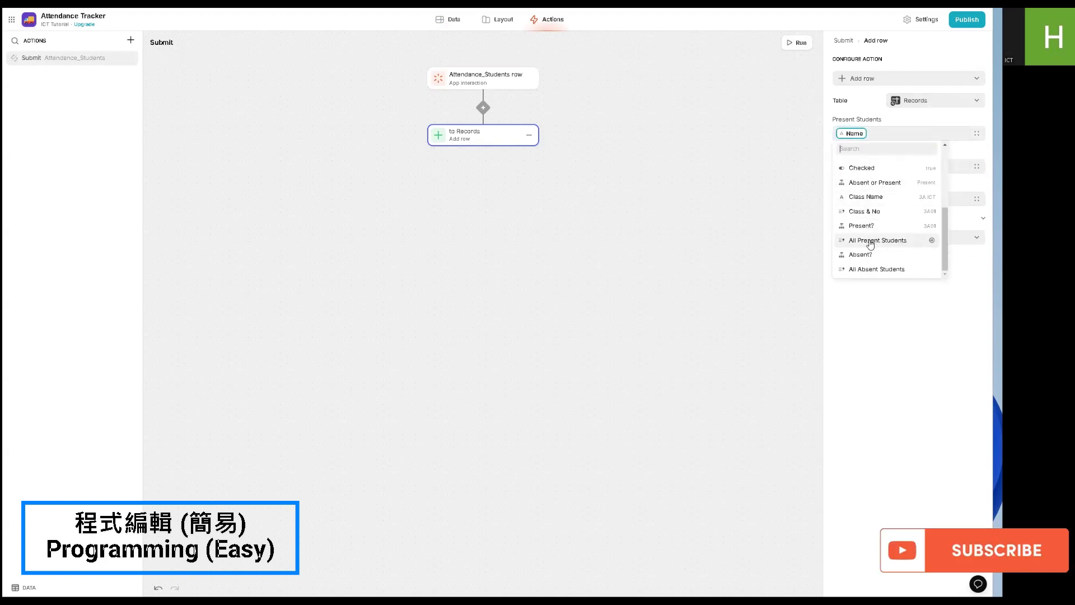
pyautogui.click(871, 240)
pyautogui.click(859, 166)
pyautogui.scroll(-5, 861, 234)
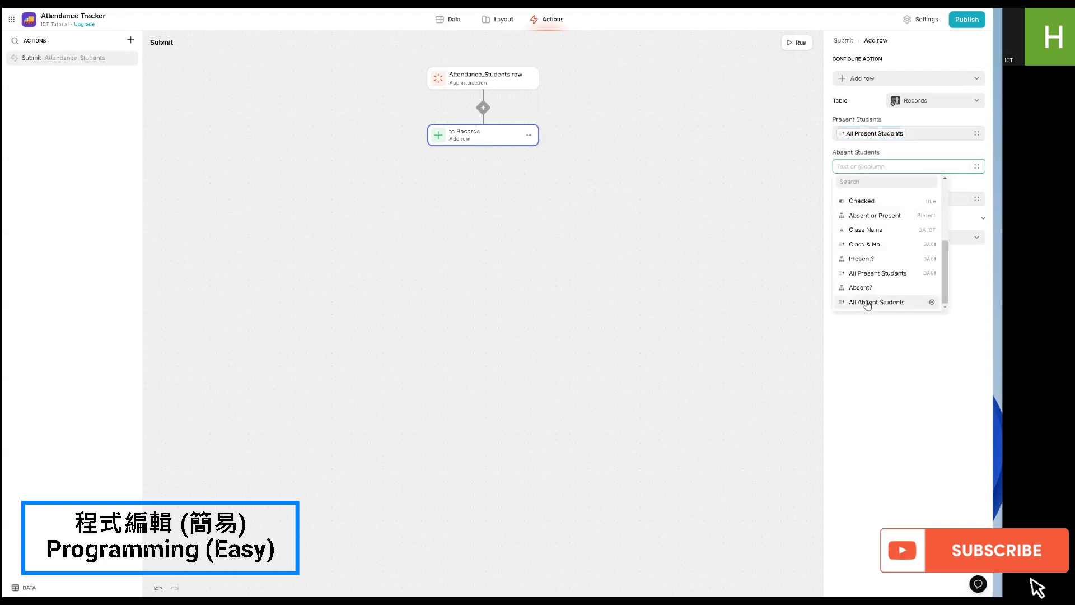
pyautogui.click(864, 303)
pyautogui.click(951, 201)
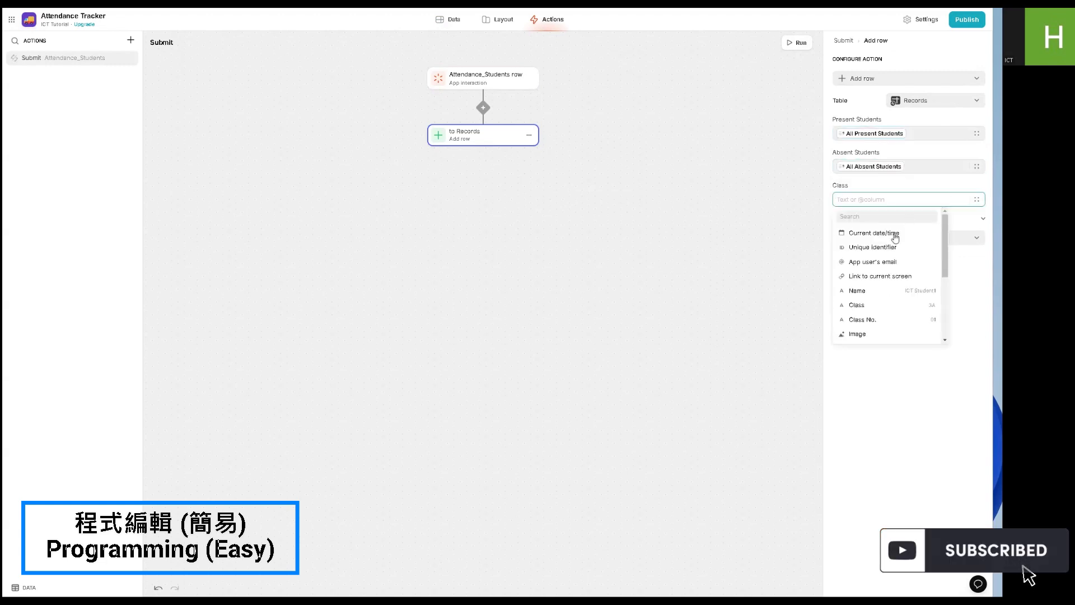
pyautogui.scroll(-5, 883, 291)
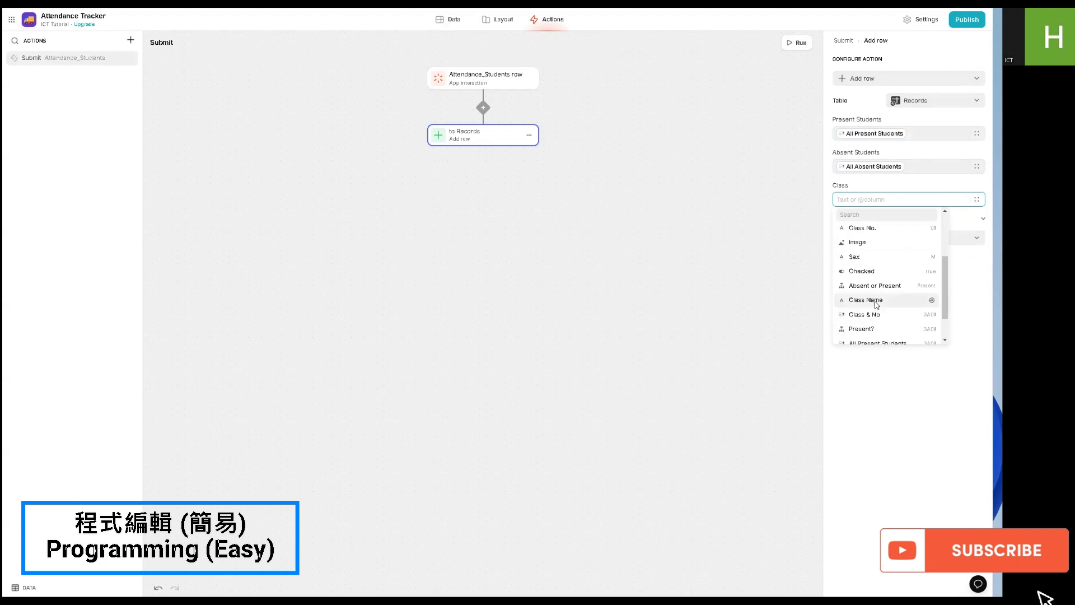
pyautogui.click(877, 301)
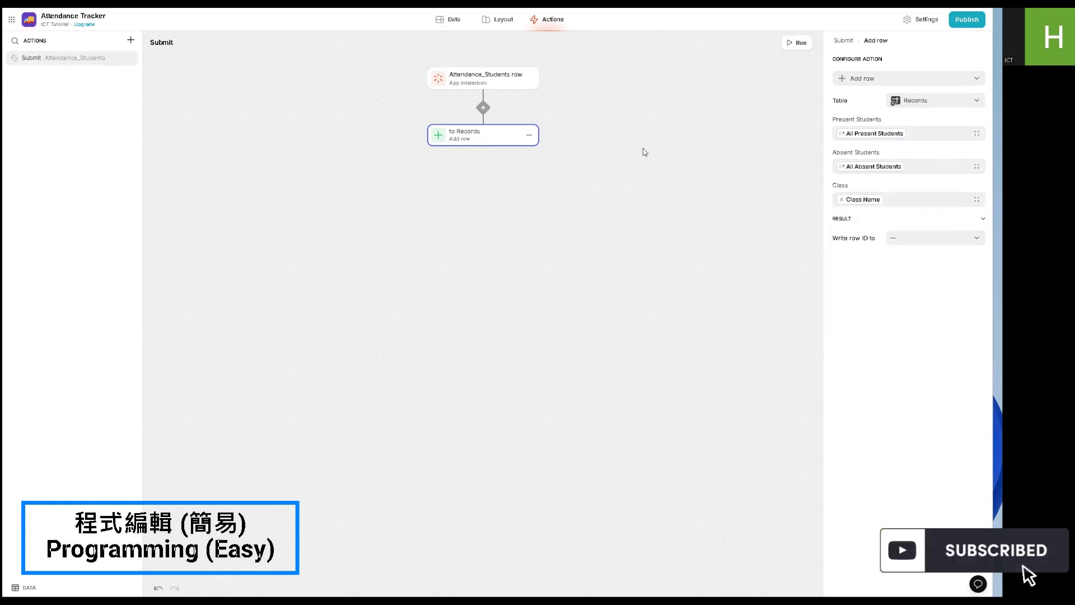
# - Add a Play sound step after the Add row step and set its sound to New Thought
pyautogui.click(483, 150)
pyautogui.moveTo(511, 209)
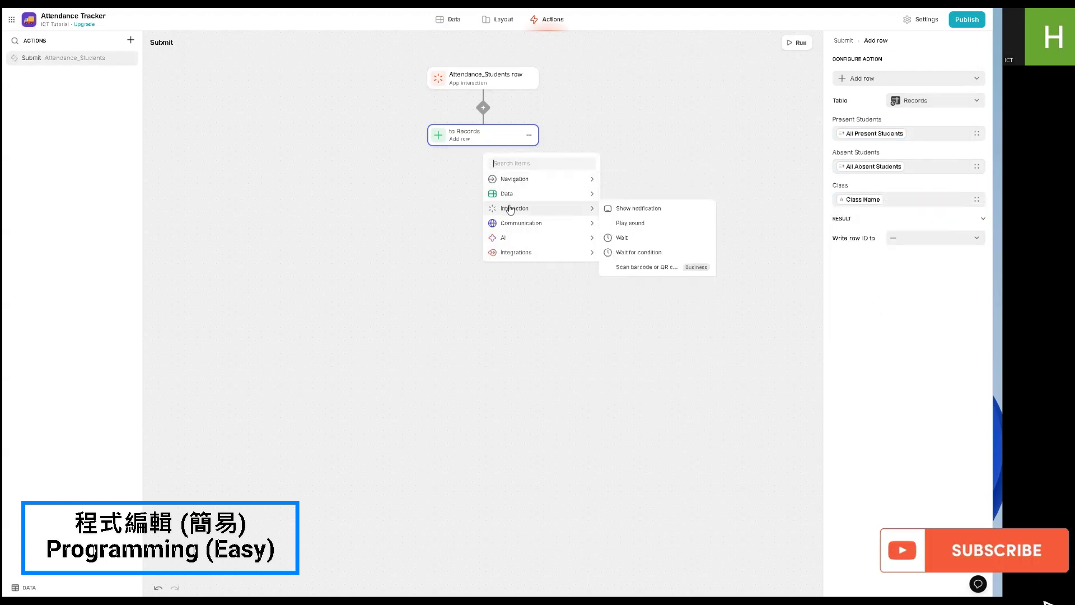
pyautogui.click(630, 223)
pyautogui.click(947, 104)
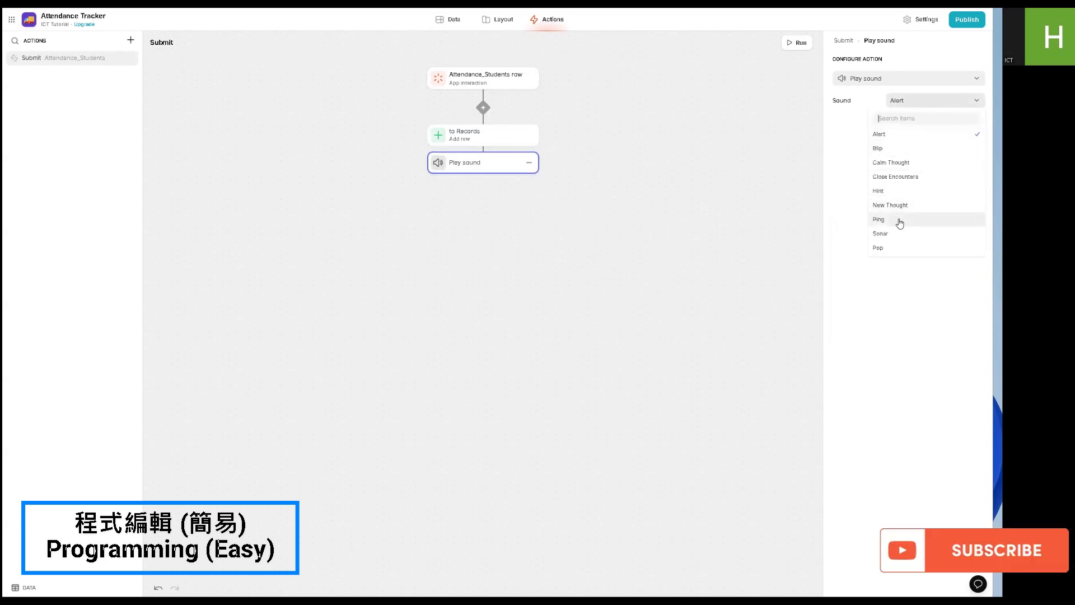
pyautogui.click(890, 205)
# - Add a Show notification step after the sound with the message Submit Successful
pyautogui.click(484, 178)
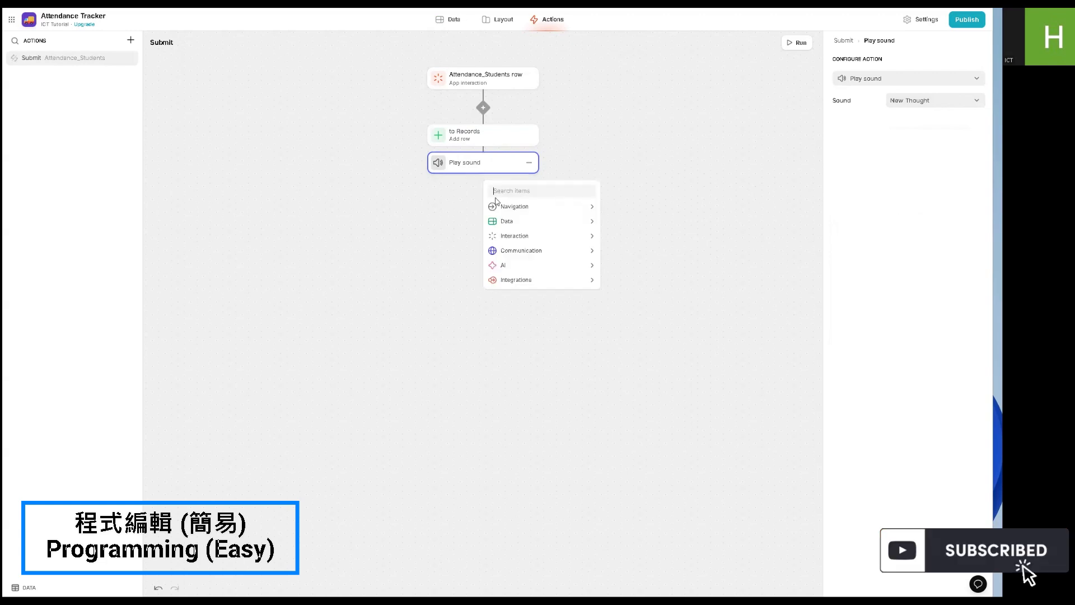
pyautogui.moveTo(577, 236)
pyautogui.click(625, 235)
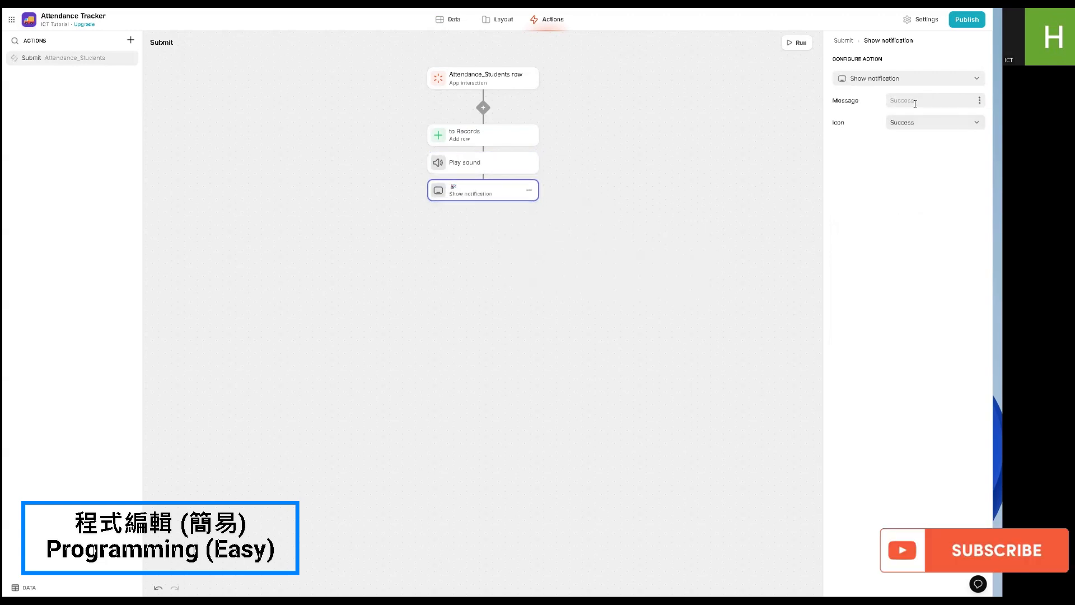
pyautogui.press('BackSpace')
pyautogui.press('BackSpace')
pyautogui.press('BackSpace')
pyautogui.press('BackSpace')
pyautogui.write('Succes')
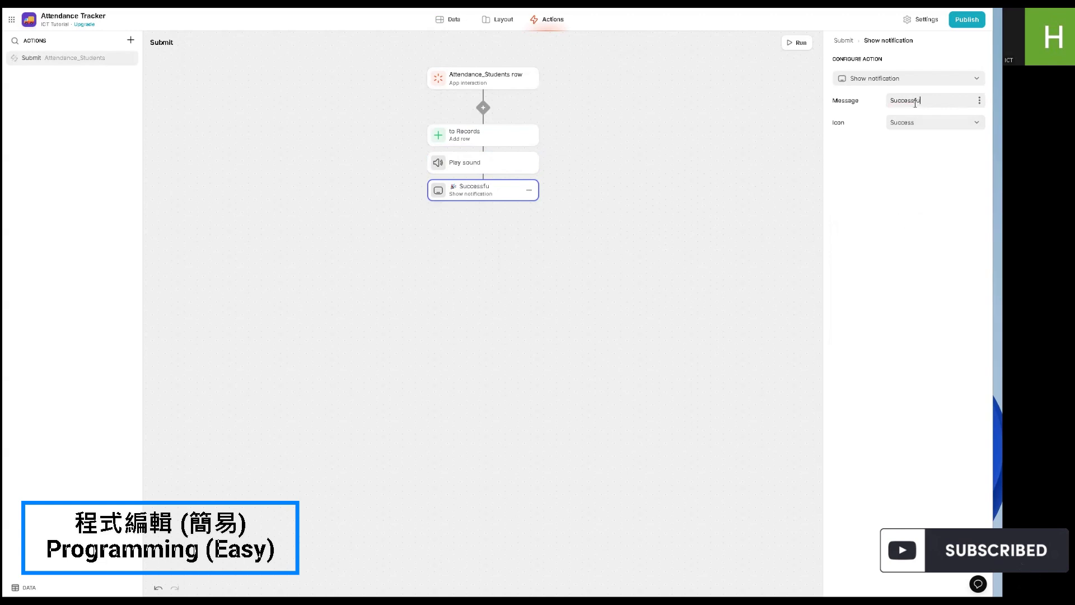
pyautogui.write('sfu')
pyautogui.press('BackSpace')
pyautogui.write('Submi')
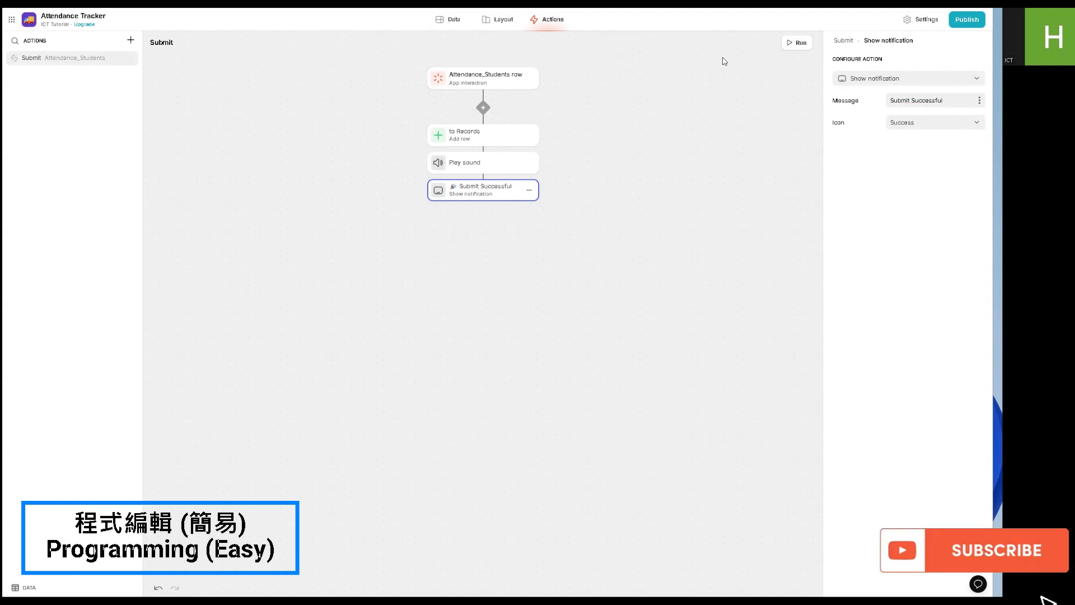
# - Run the Submit action and open the app's layout
pyautogui.click(790, 43)
pyautogui.click(503, 21)
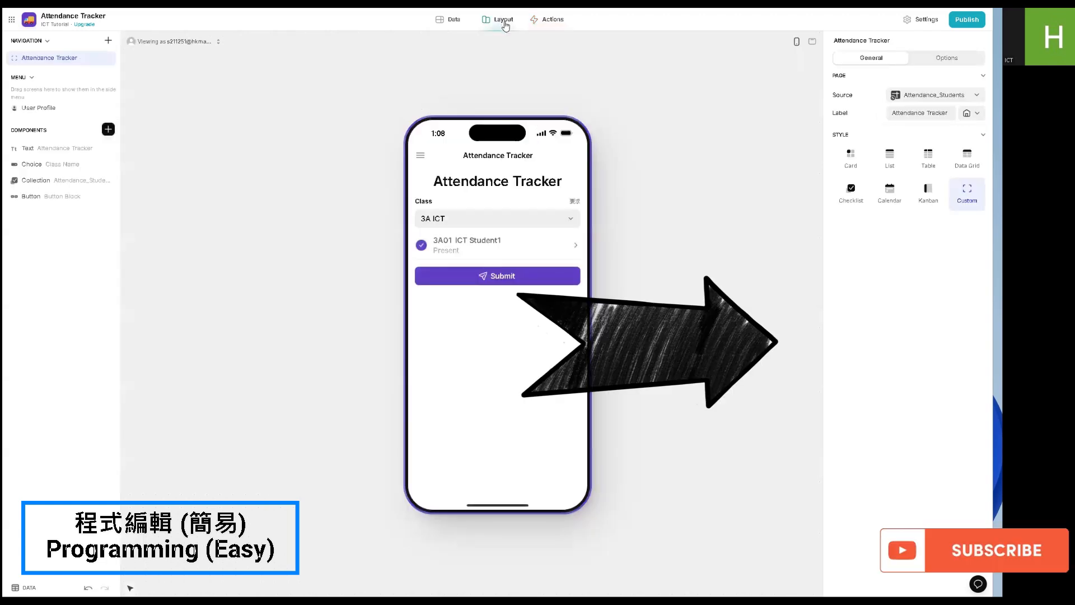
# - Change the Submit button's action from Show notification to the custom Submit action of Attendance_Students
pyautogui.click(45, 201)
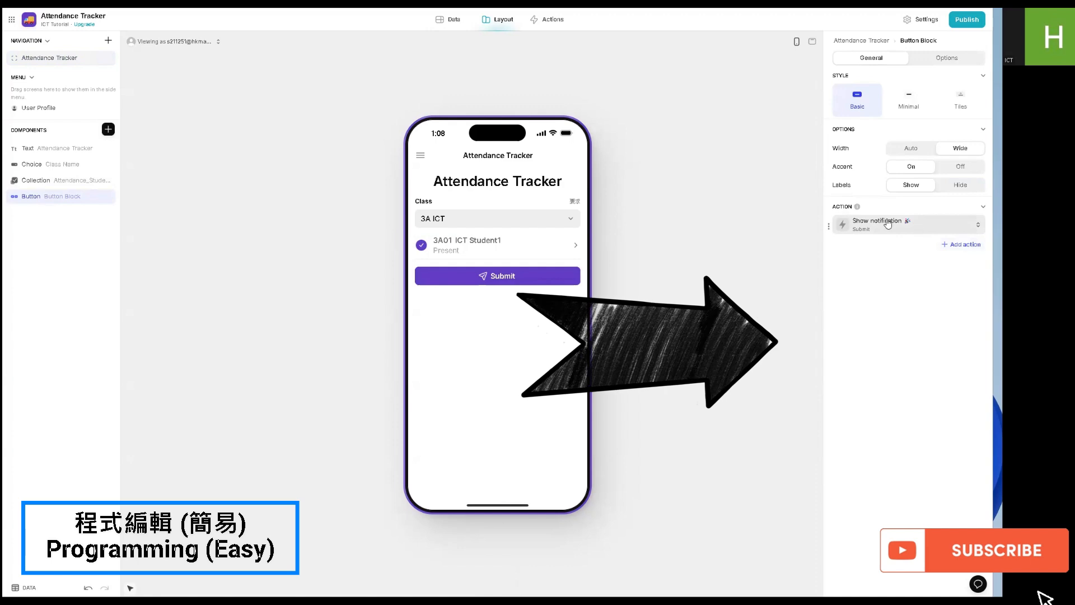
pyautogui.click(856, 224)
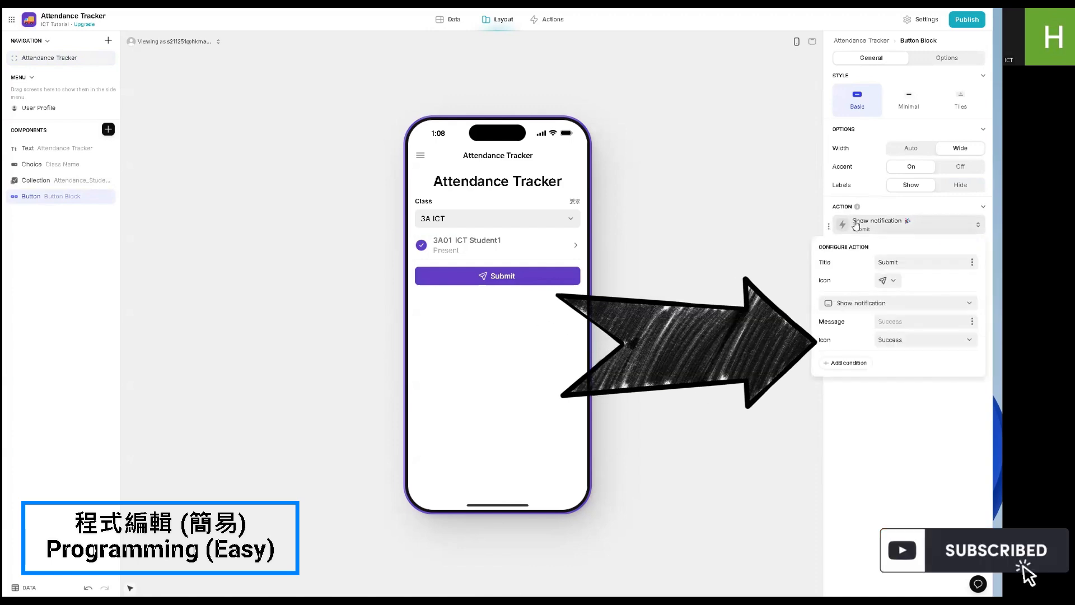
pyautogui.click(861, 303)
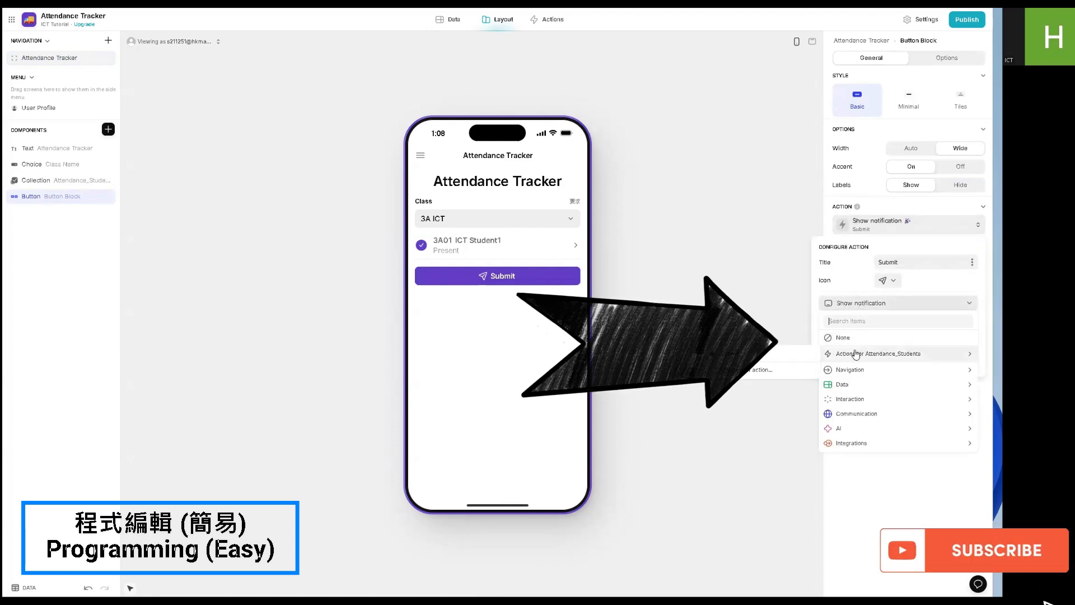
pyautogui.click(775, 354)
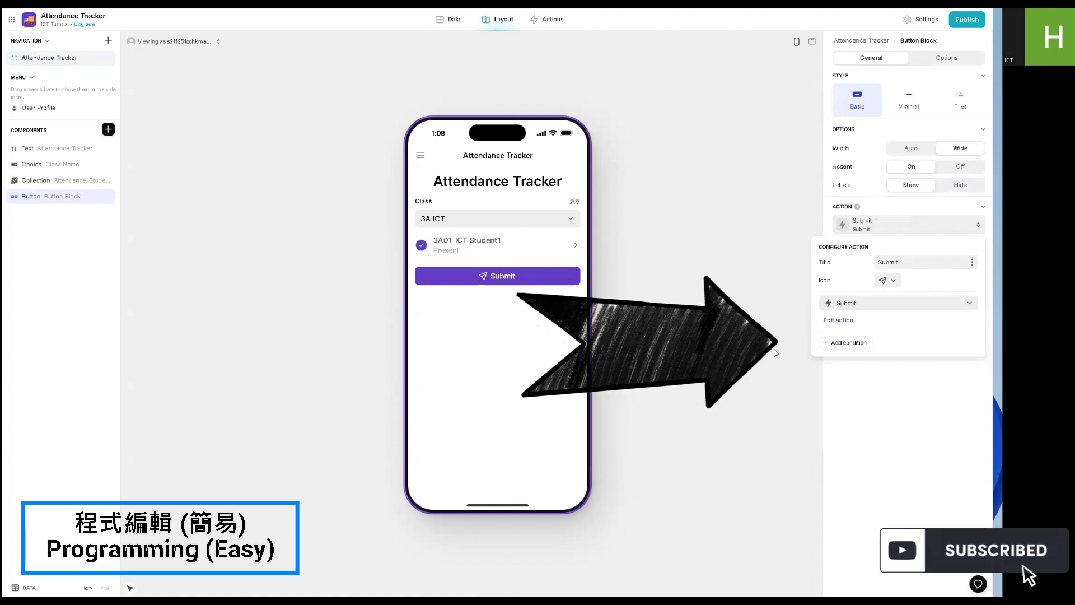
pyautogui.click(913, 384)
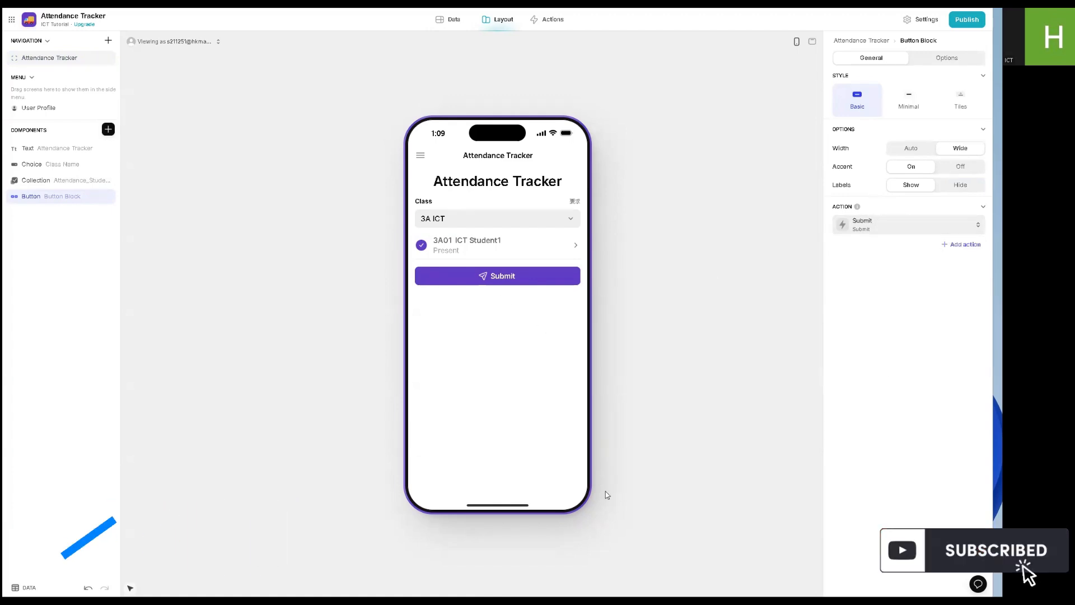
# - Add a custom screen to the app's navigation and set its source to the Records table
pyautogui.click(452, 19)
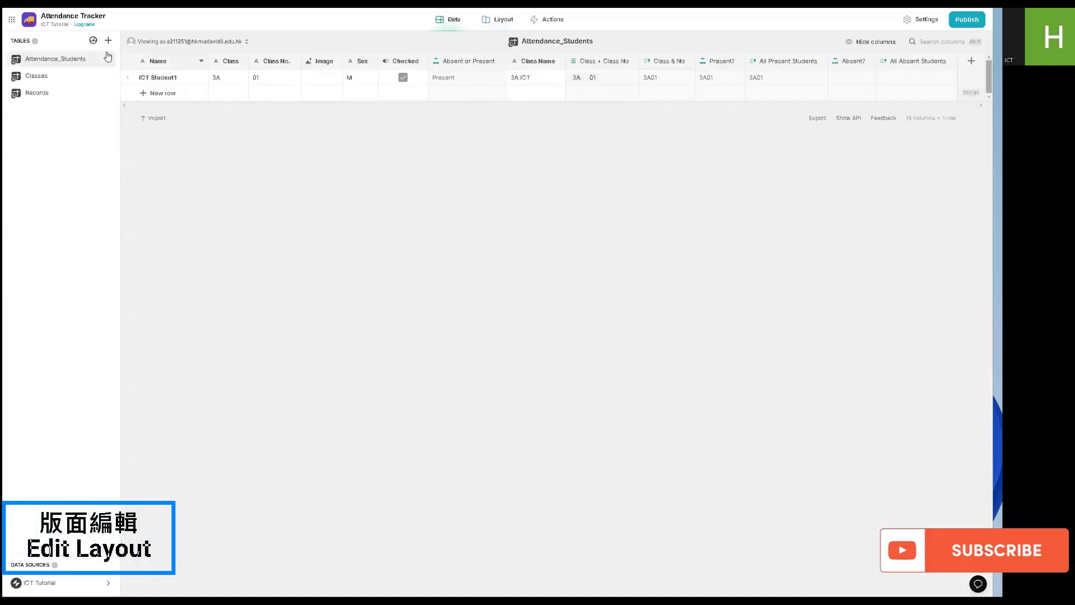
pyautogui.click(510, 25)
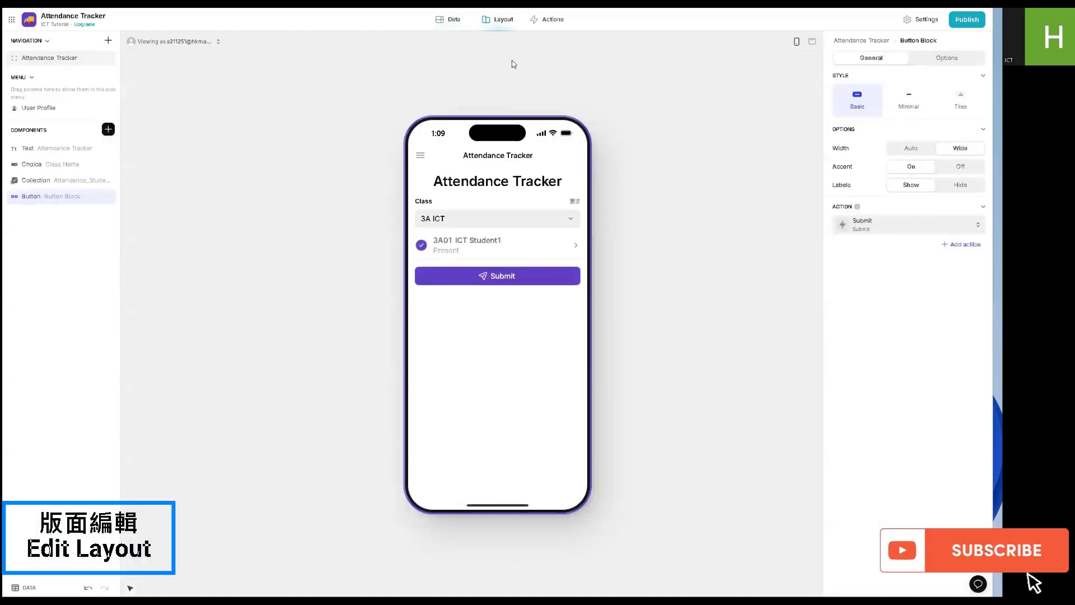
pyautogui.click(108, 40)
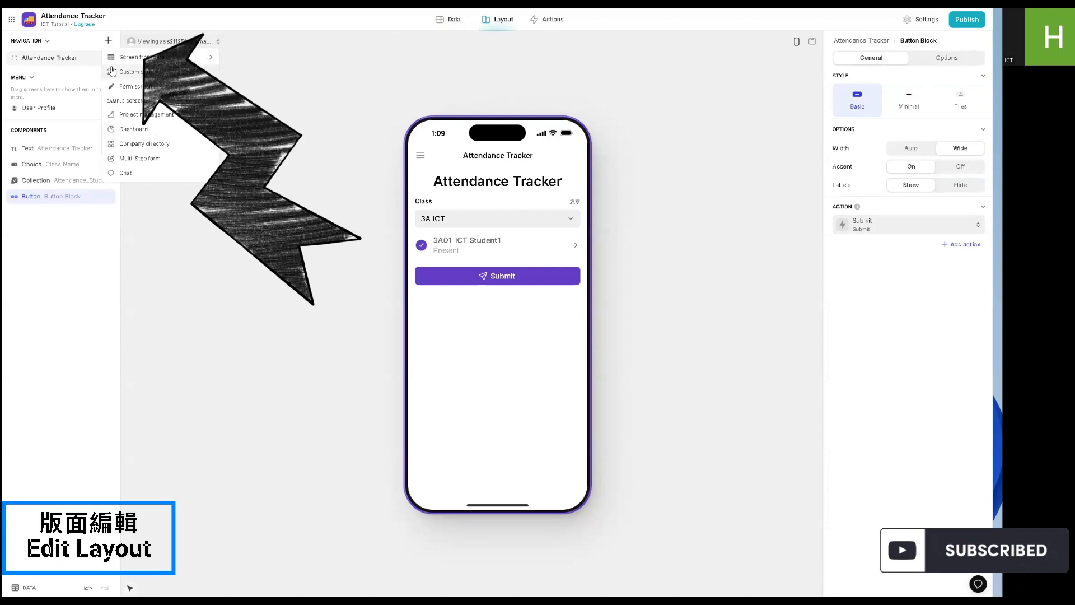
pyautogui.click(112, 71)
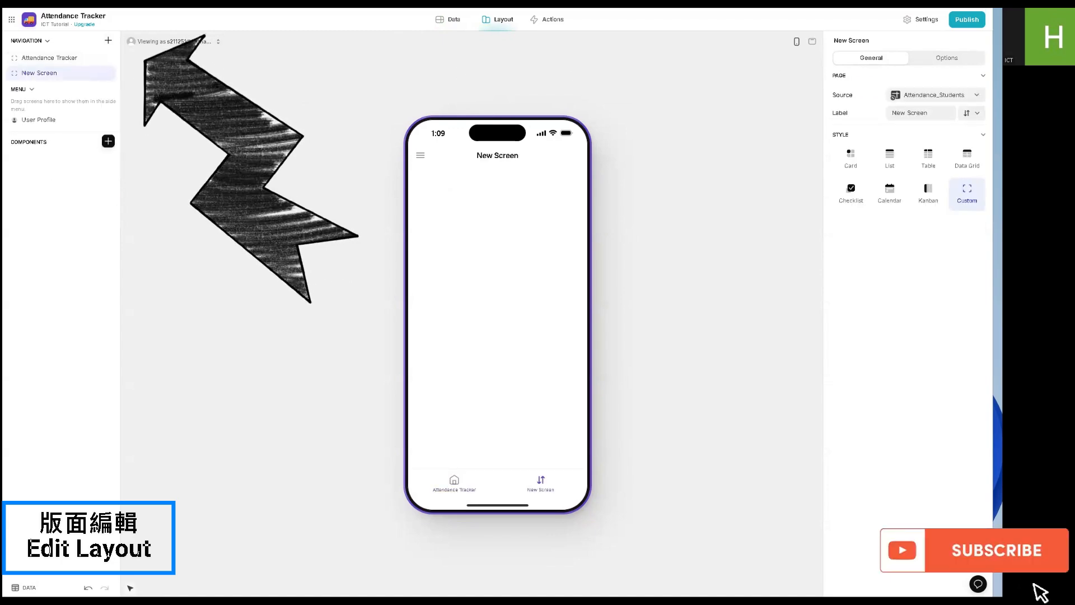
pyautogui.click(919, 96)
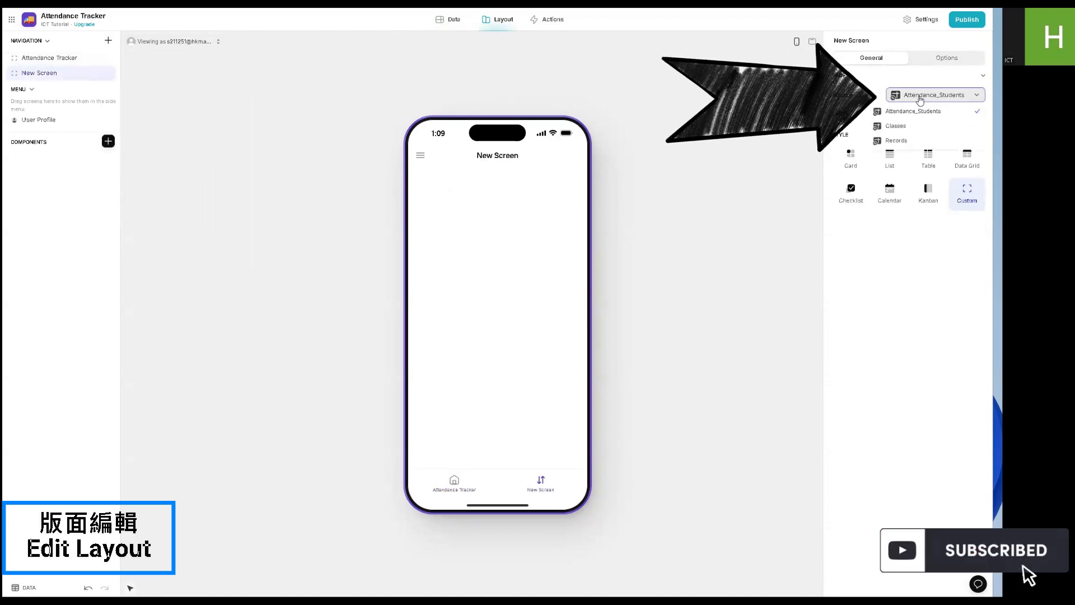
pyautogui.click(898, 140)
# - Label the new screen Records and give it the open book icon
pyautogui.click(909, 113)
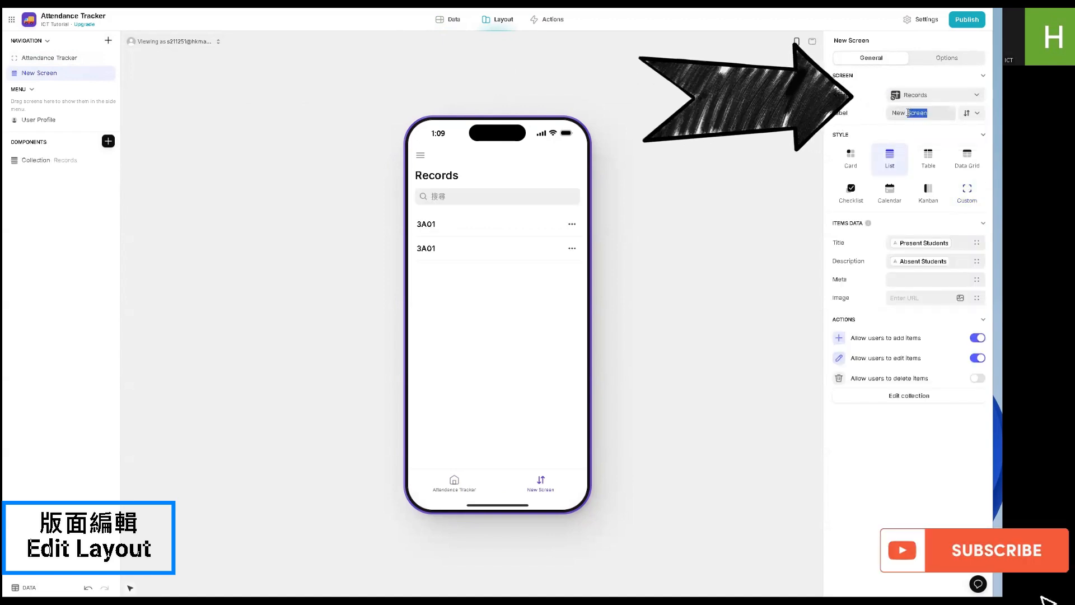
pyautogui.write('A')
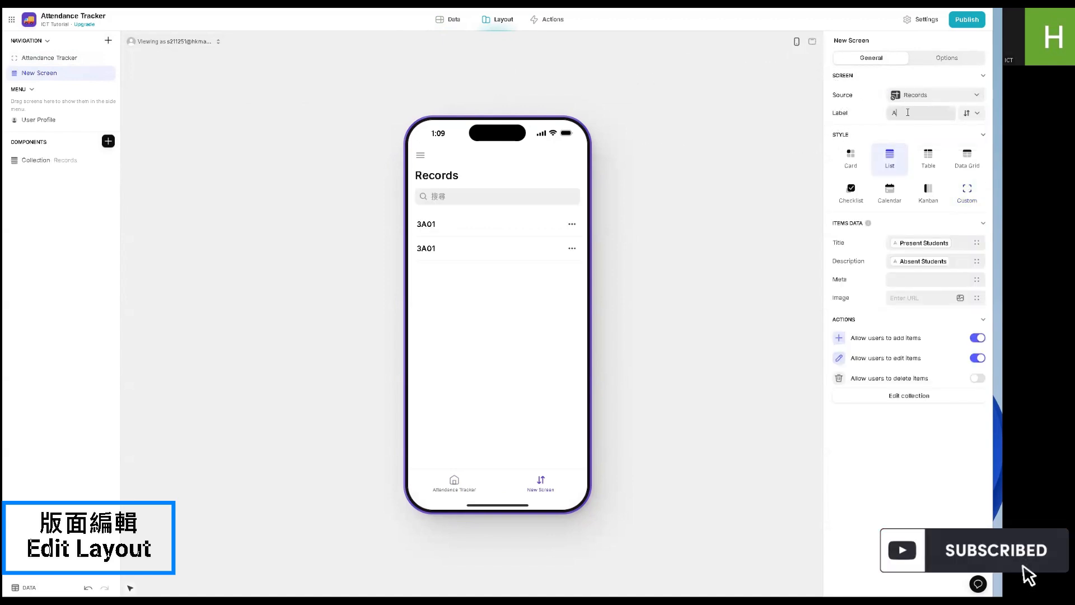
pyautogui.write('tt')
pyautogui.press('BackSpace')
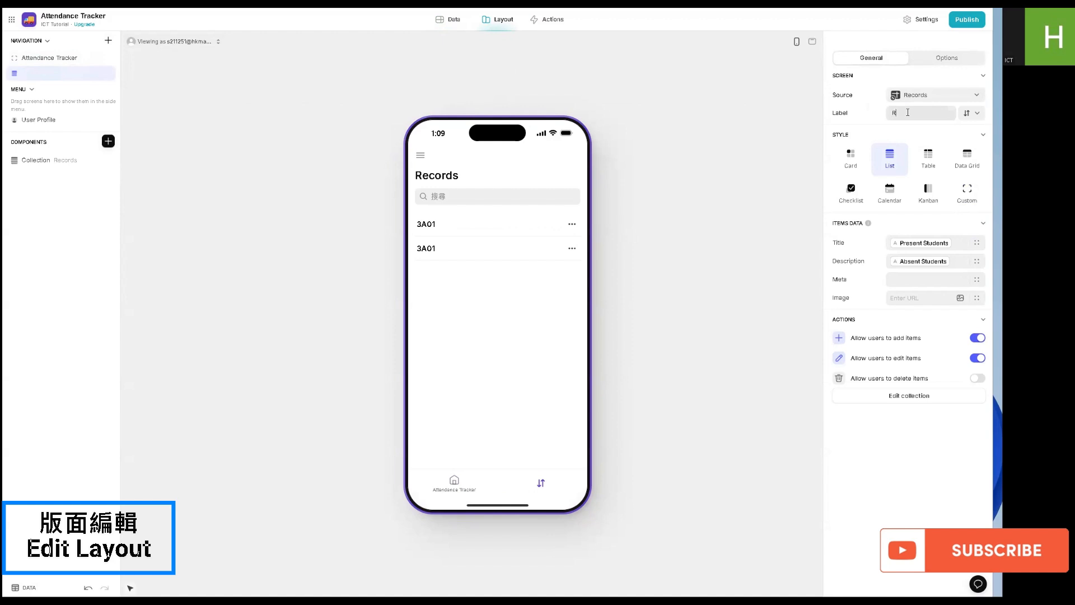
pyautogui.write('Records')
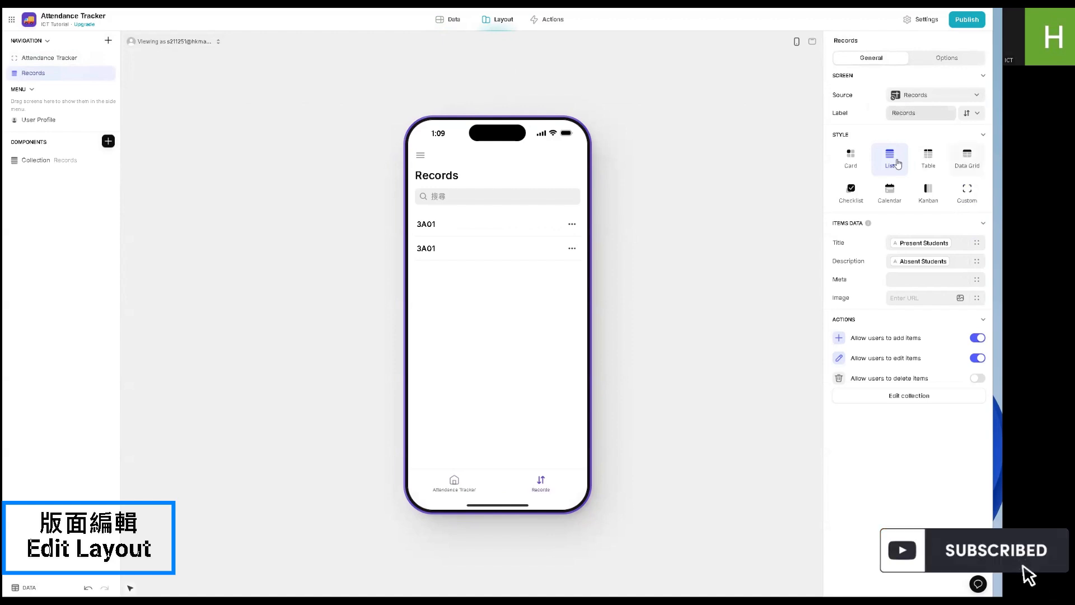
pyautogui.click(967, 113)
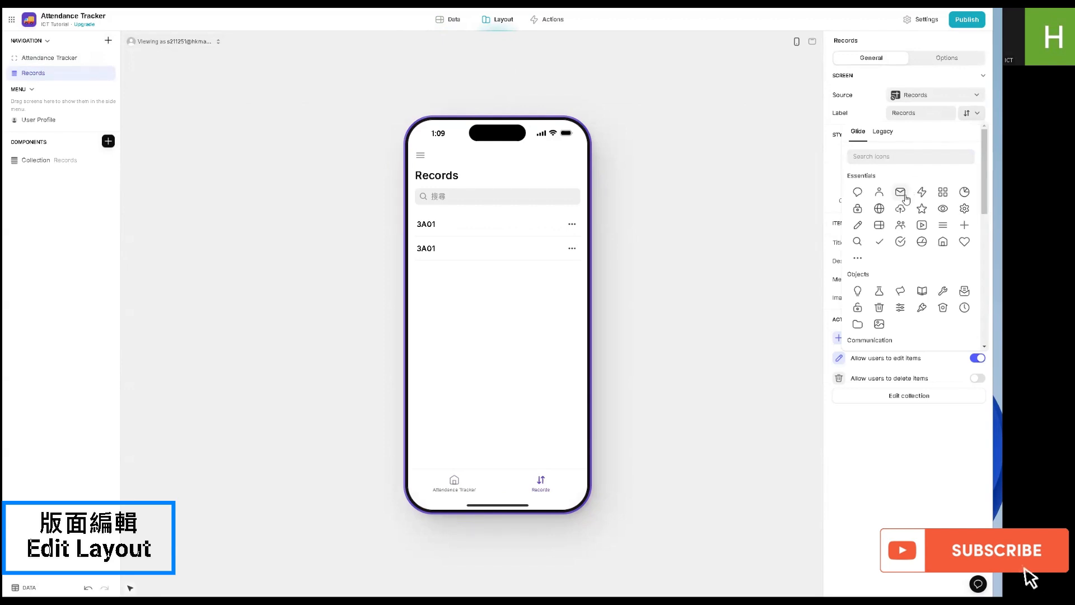
pyautogui.click(920, 290)
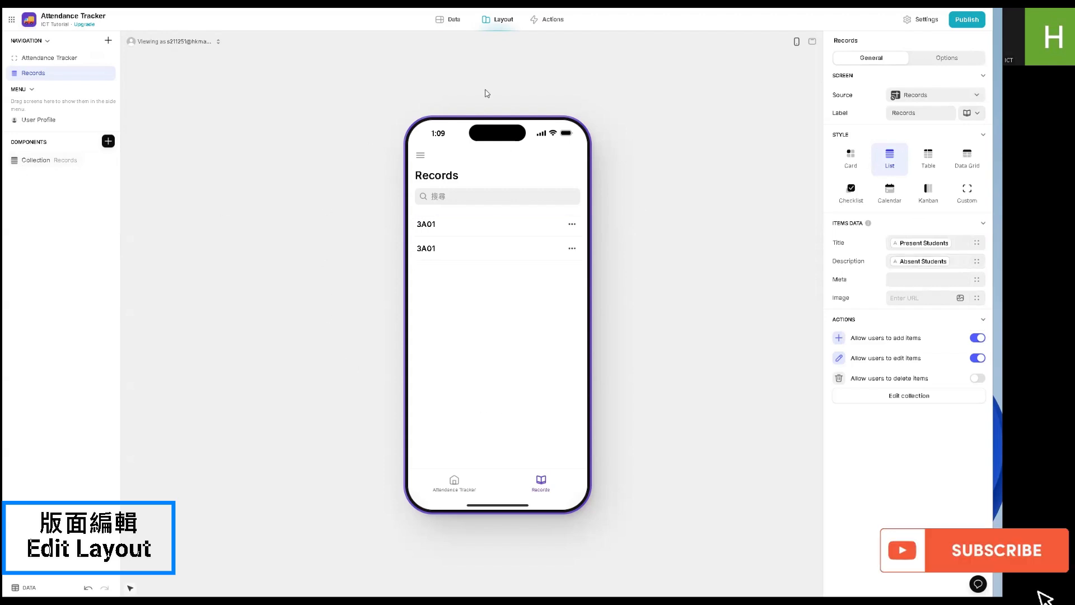
# - Set the Records collection's item title to the Class column enclosed in curly braces
pyautogui.click(19, 164)
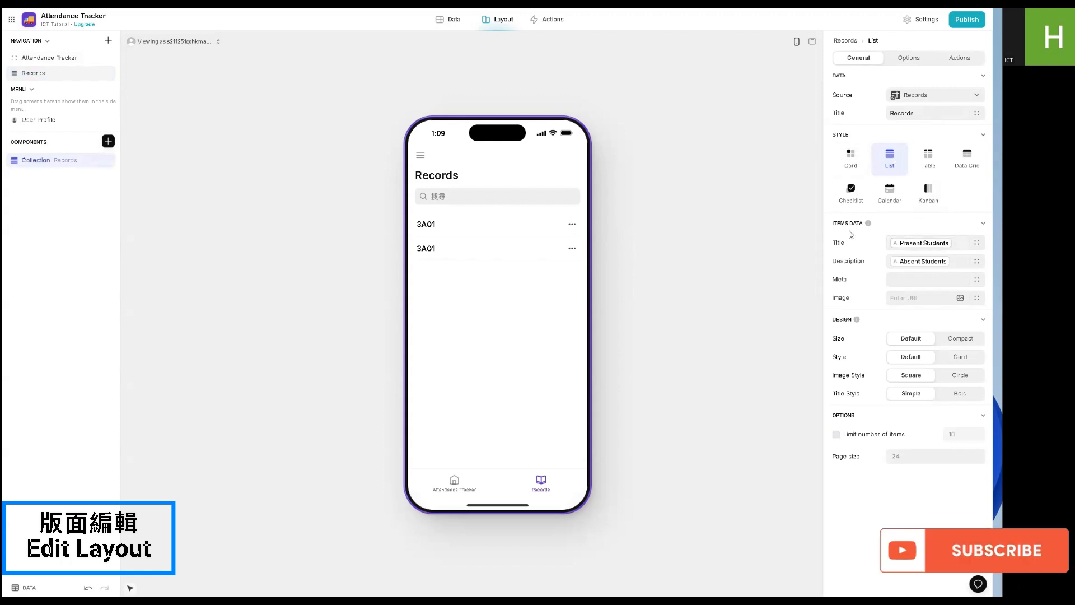
pyautogui.click(903, 244)
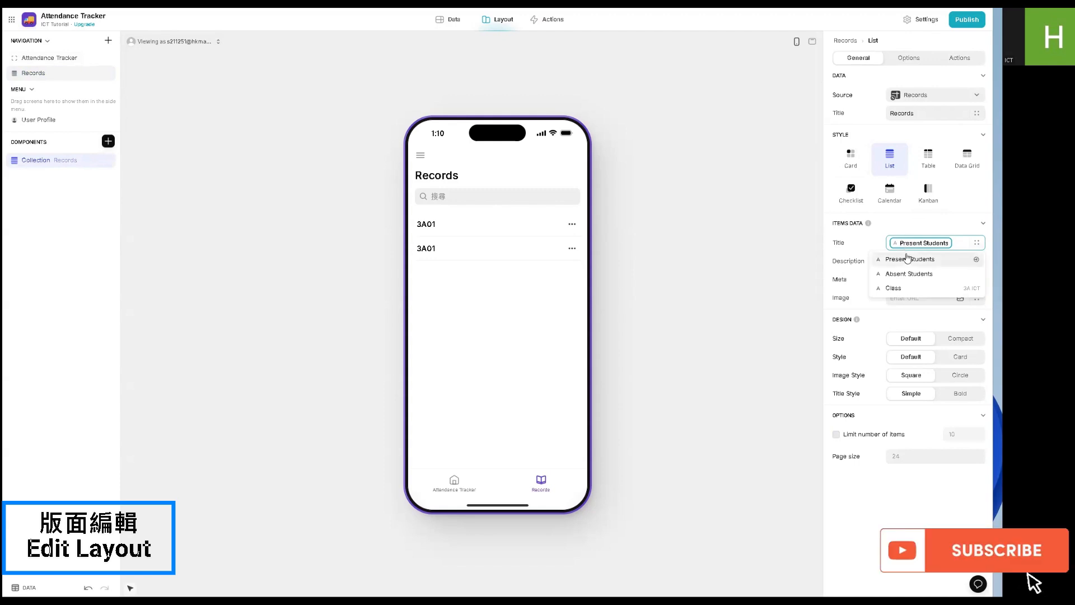
pyautogui.click(919, 245)
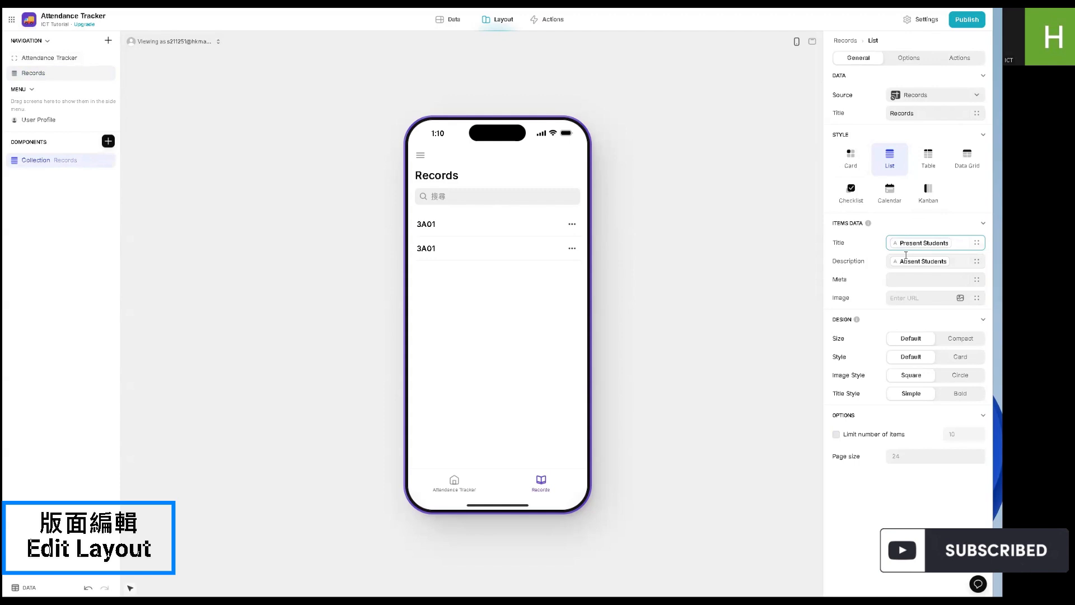
pyautogui.click(912, 246)
pyautogui.click(906, 289)
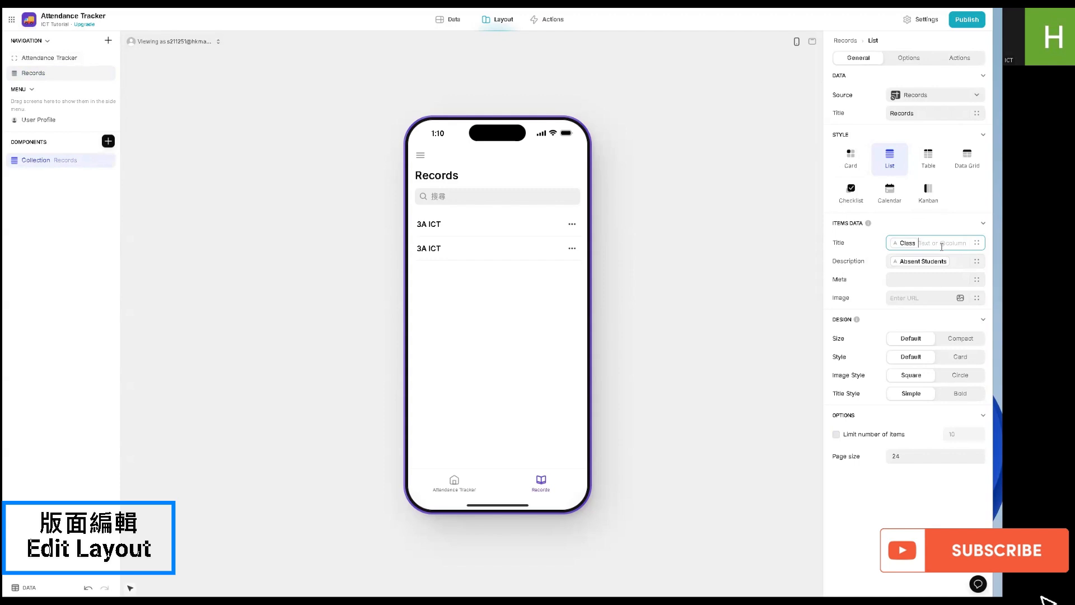
pyautogui.write('}')
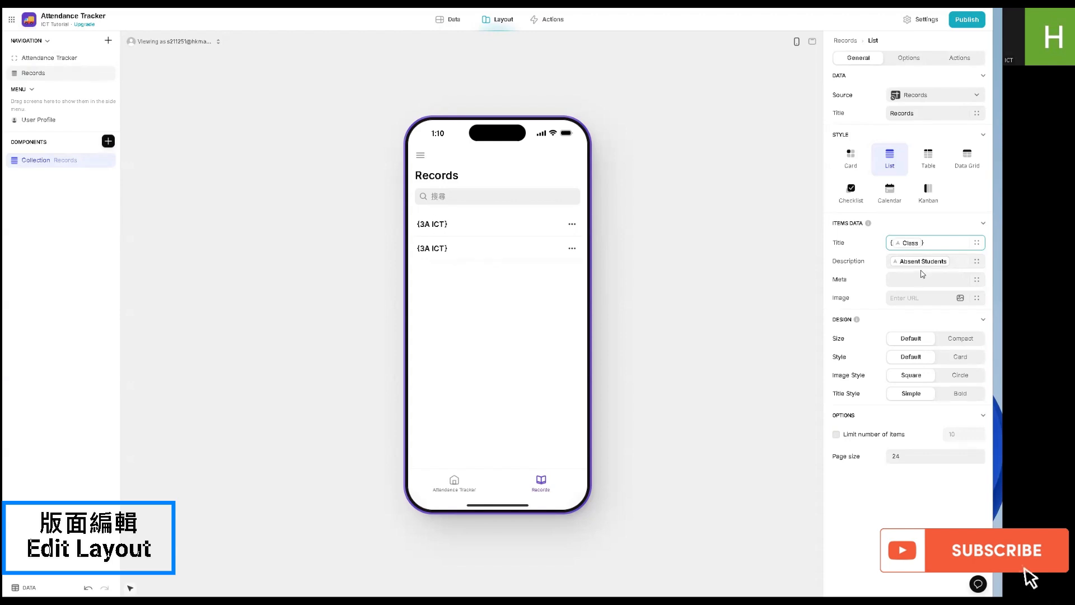
# - Replace the item description with the copied template reading Total: Students Total (🟢 present count P, 🔴 absent count A)
pyautogui.click(952, 261)
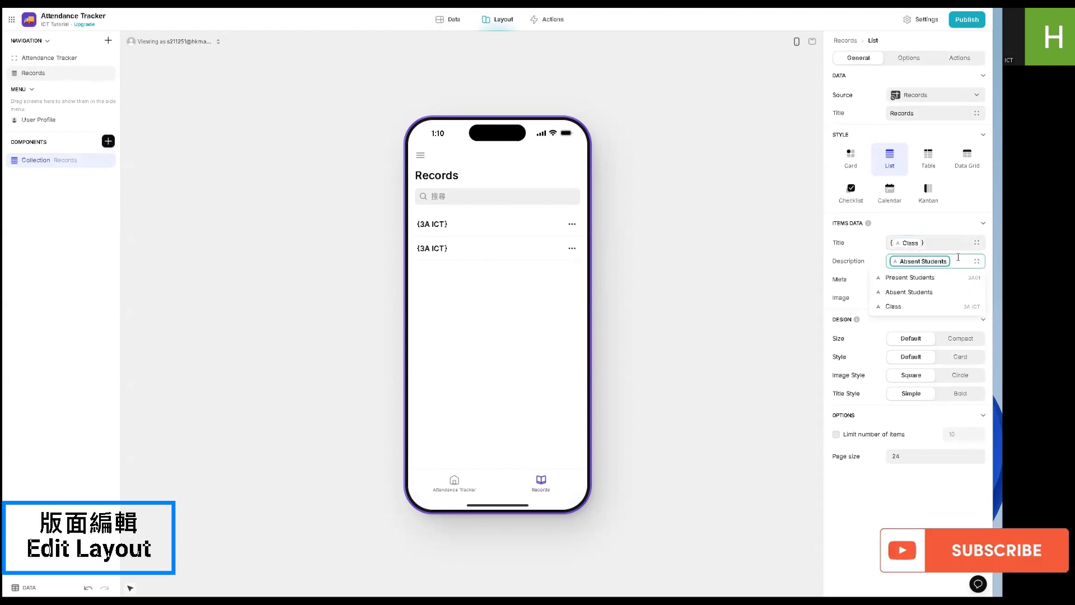
pyautogui.press('BackSpace')
pyautogui.write('Total: Students Total (🟢Programming ...ents ...P, 🔴Programming ...dents...A)')
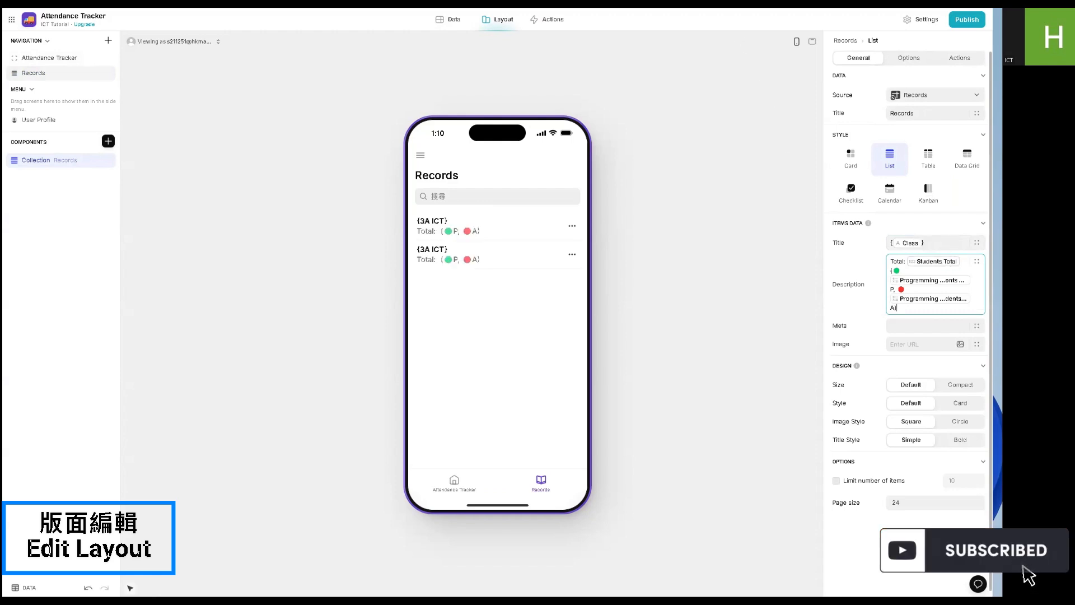
pyautogui.click(828, 43)
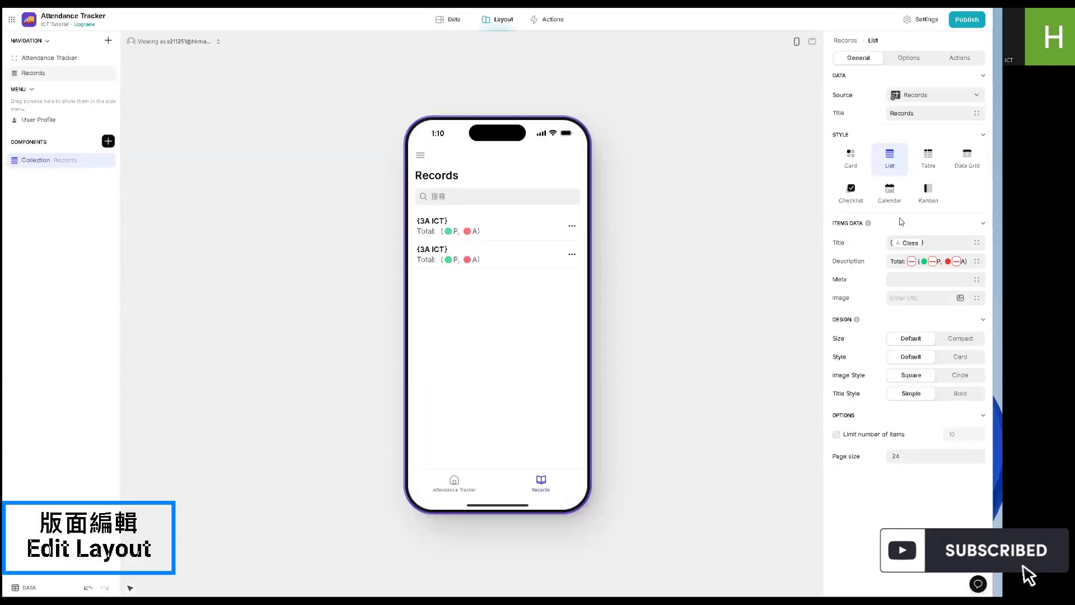
# - Examine the item description's parts: the Total text, the column placeholders, the coloured circles and the P and A labels
pyautogui.moveTo(890, 263); pyautogui.dragTo(898, 262)
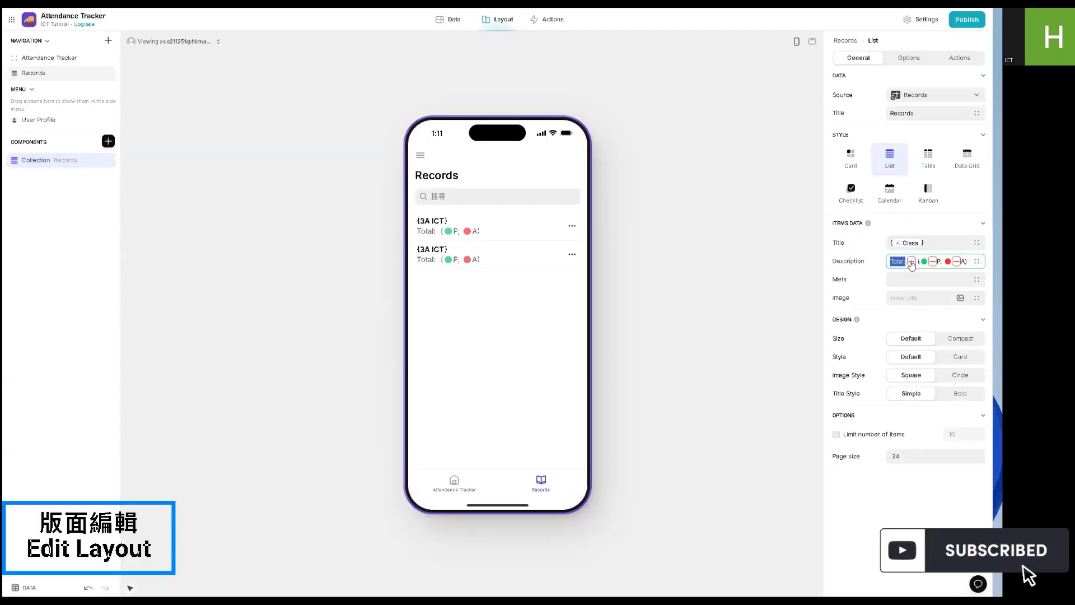
pyautogui.click(913, 263)
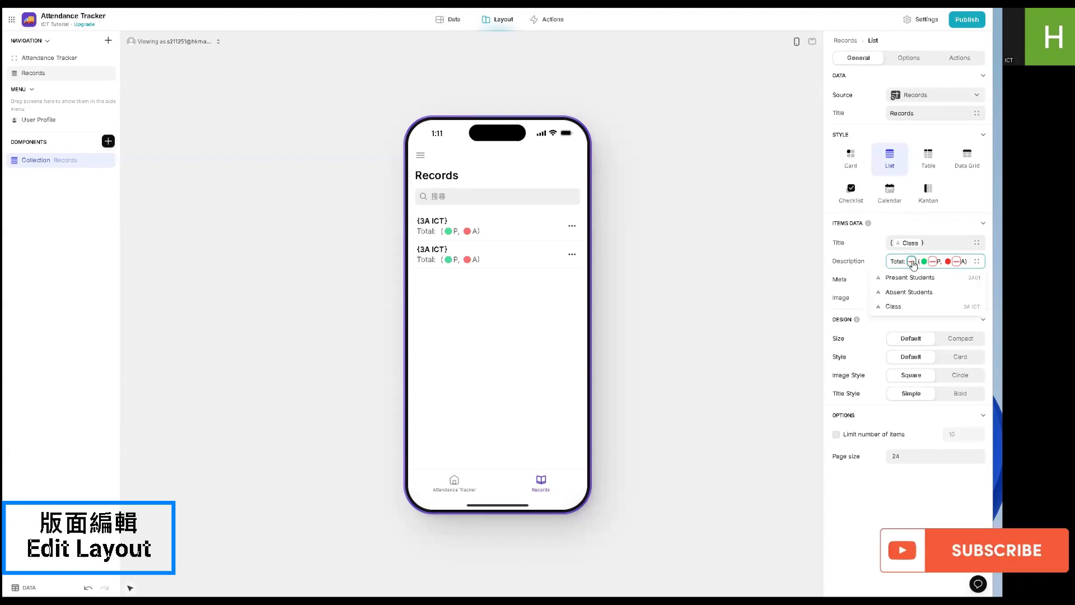
pyautogui.click(913, 263)
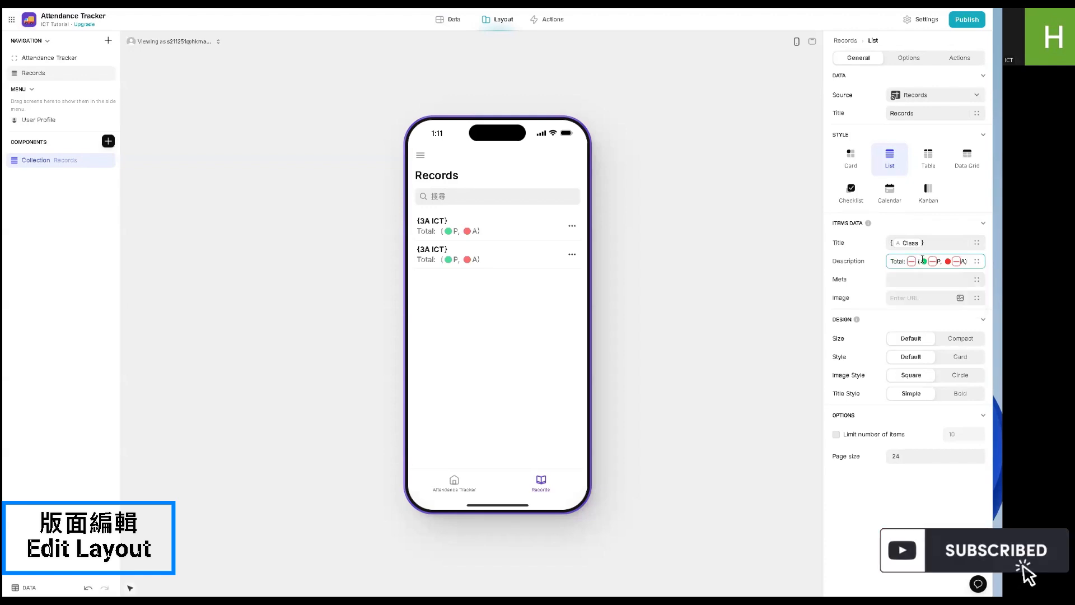
pyautogui.click(918, 261)
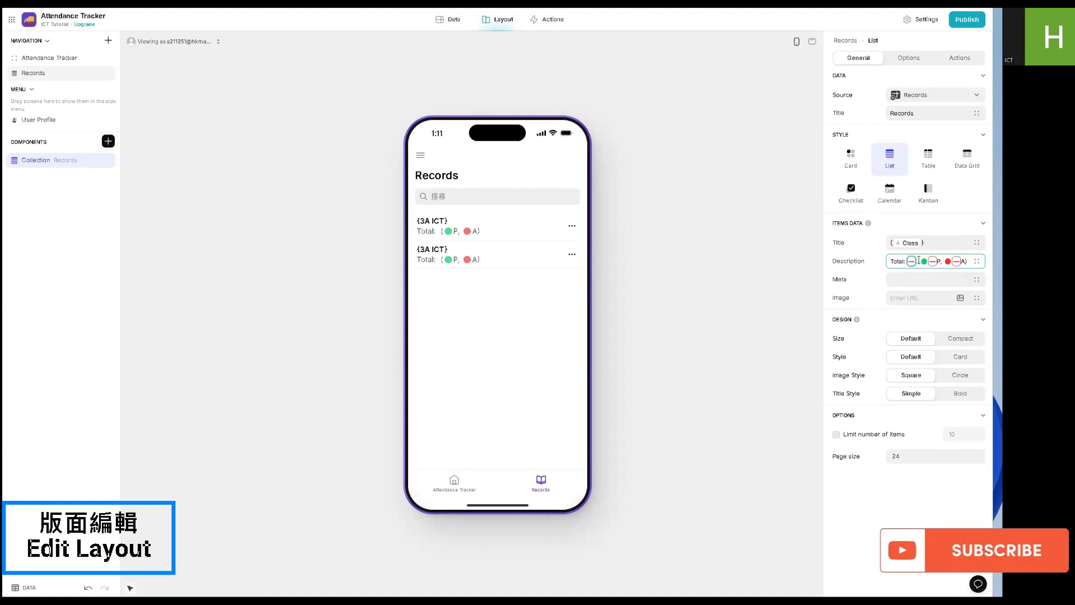
pyautogui.click(923, 261)
pyautogui.click(939, 261)
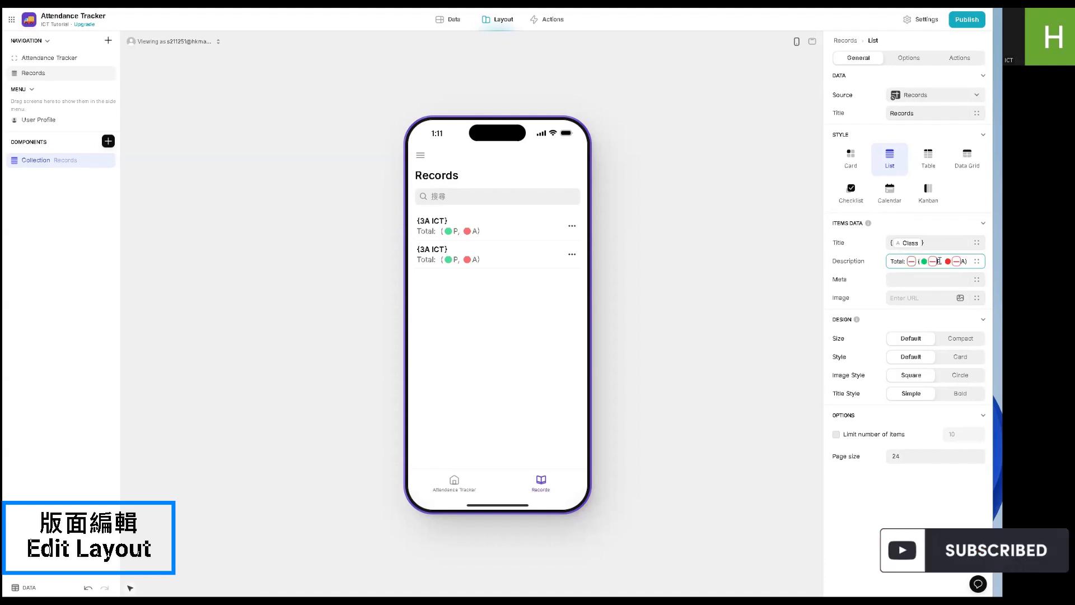
pyautogui.doubleClick(947, 263)
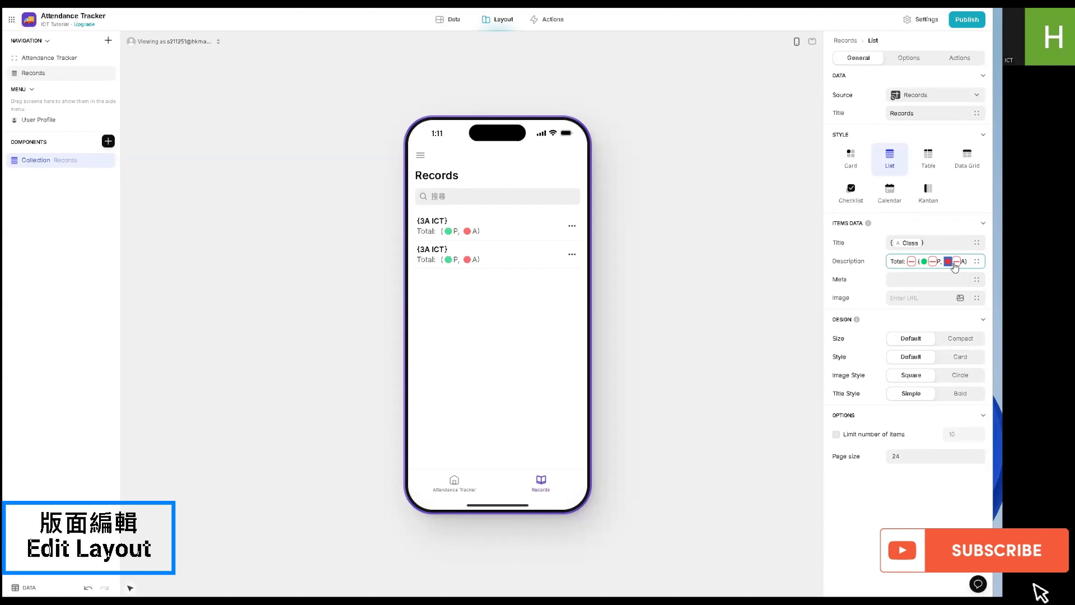
pyautogui.click(963, 263)
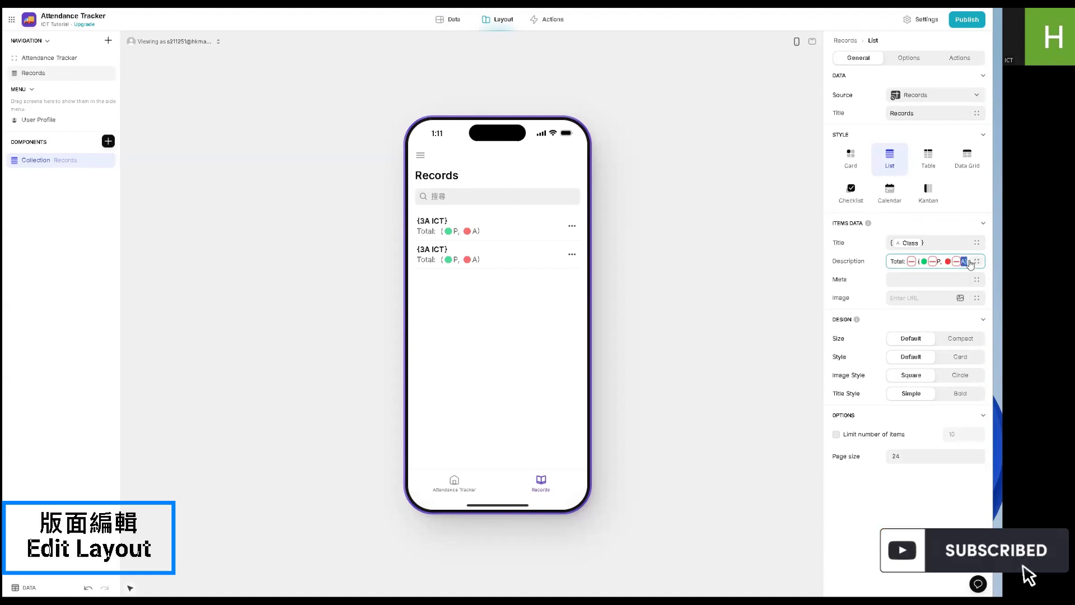
pyautogui.click(925, 260)
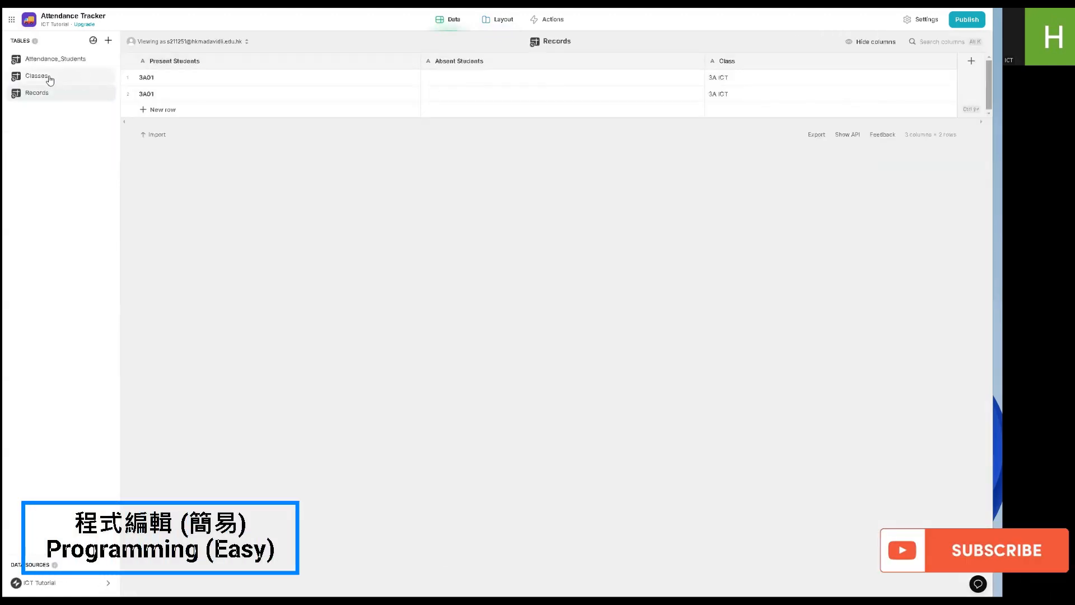
# - Add a Rollup column to the Attendance_Students table that summarizes the table's Checked column
pyautogui.click(55, 59)
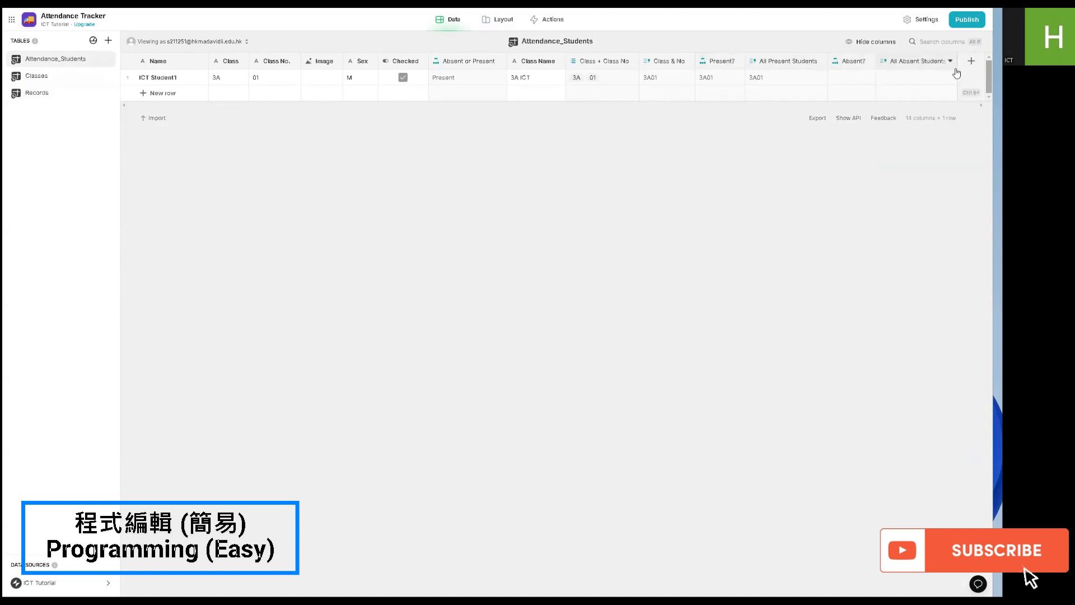
pyautogui.click(971, 60)
pyautogui.click(840, 99)
pyautogui.moveTo(809, 148)
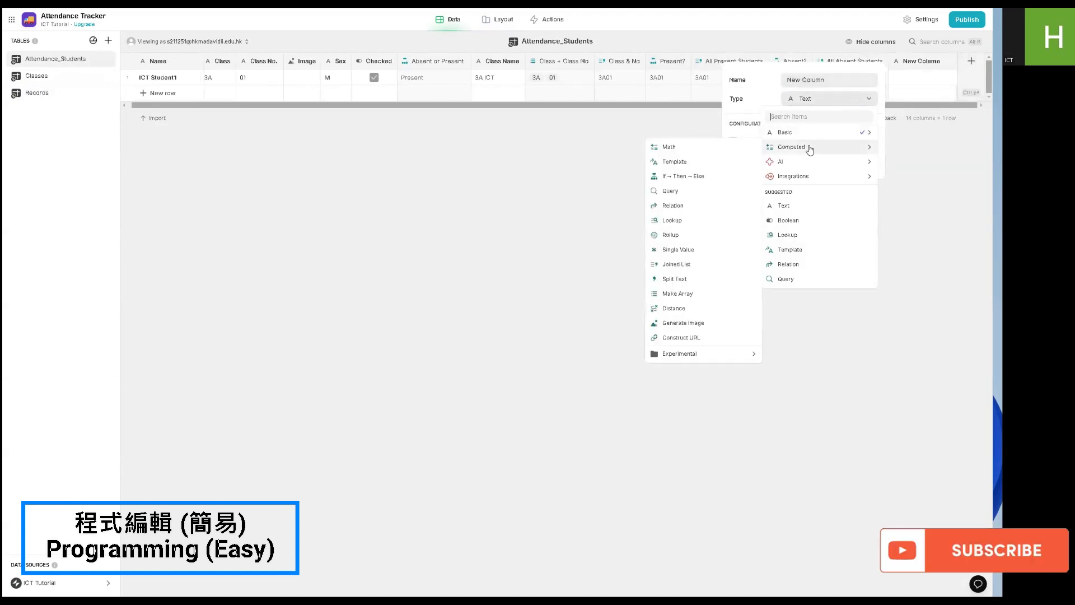
pyautogui.click(719, 240)
pyautogui.click(790, 152)
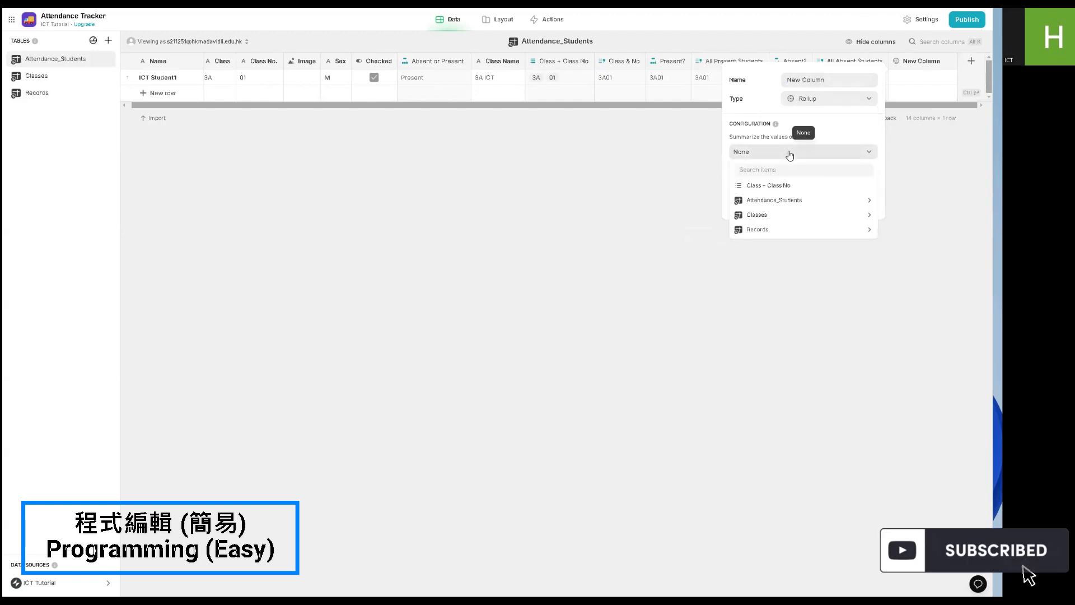
pyautogui.moveTo(756, 213)
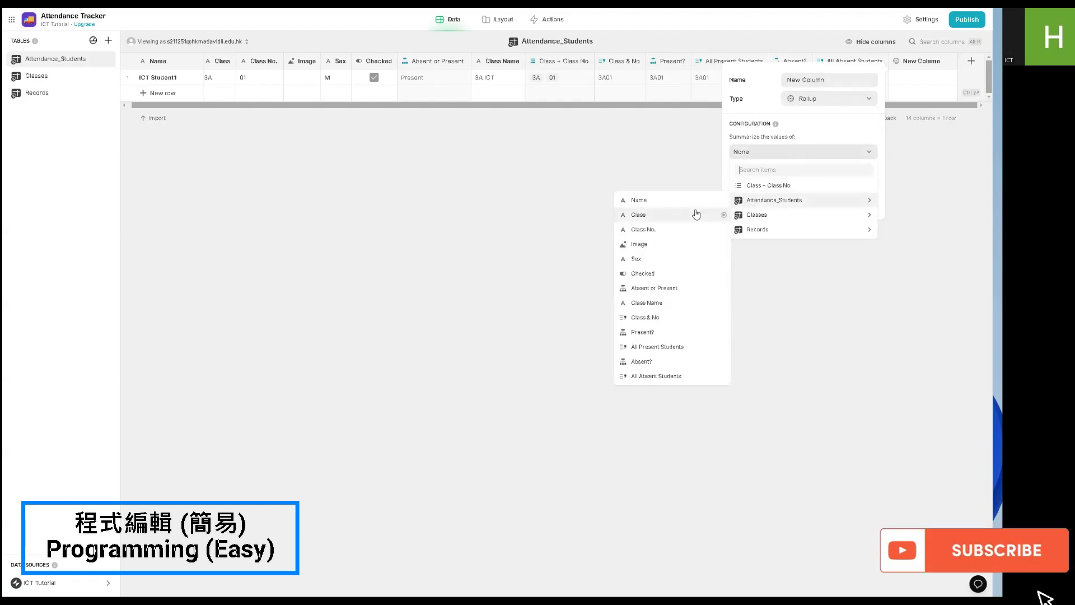
pyautogui.click(678, 273)
# - Set the rollup to Count True with precision 1, name it Total Present Students and save it
pyautogui.click(765, 185)
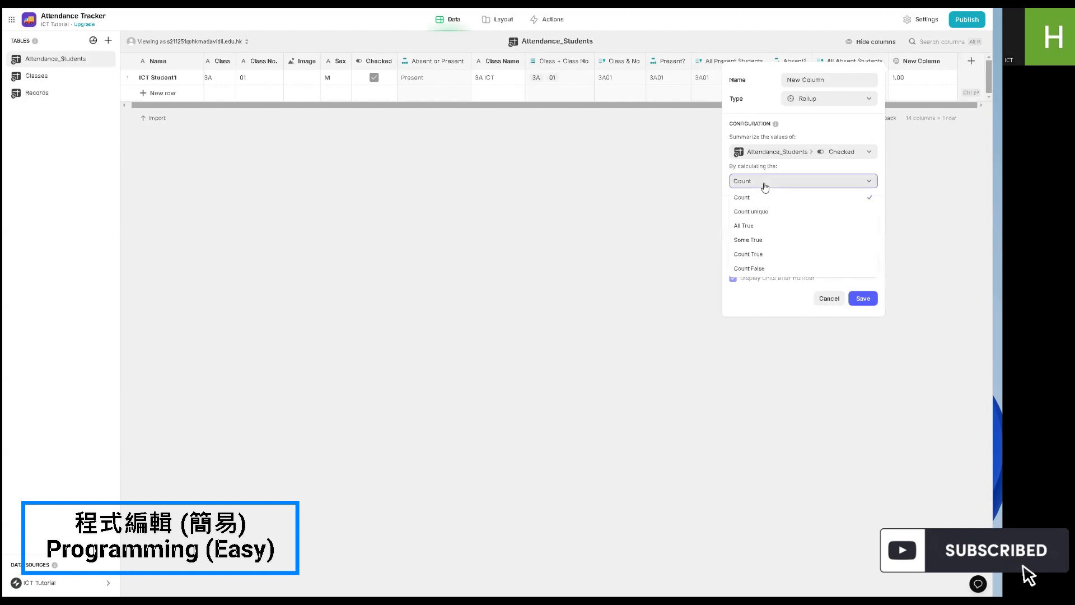
pyautogui.click(748, 254)
pyautogui.click(805, 223)
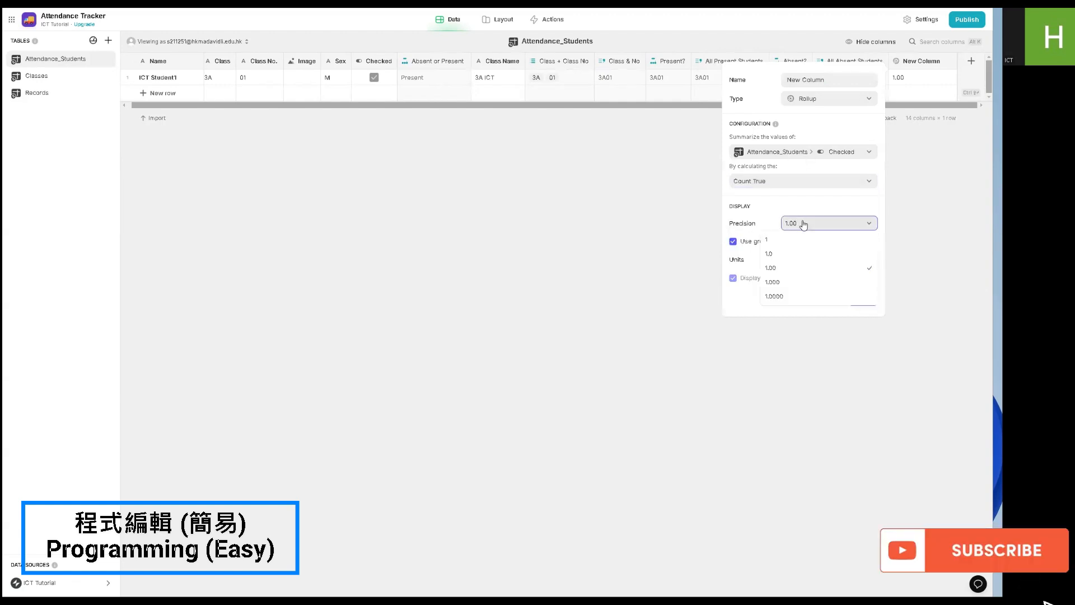
pyautogui.click(798, 240)
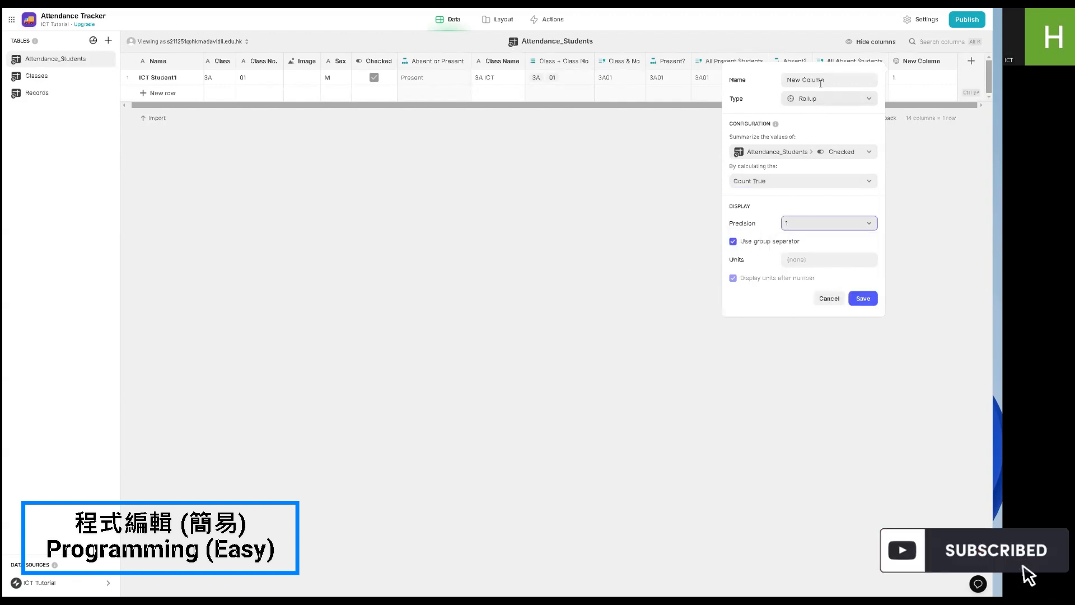
pyautogui.tripleClick(821, 83)
pyautogui.write('t')
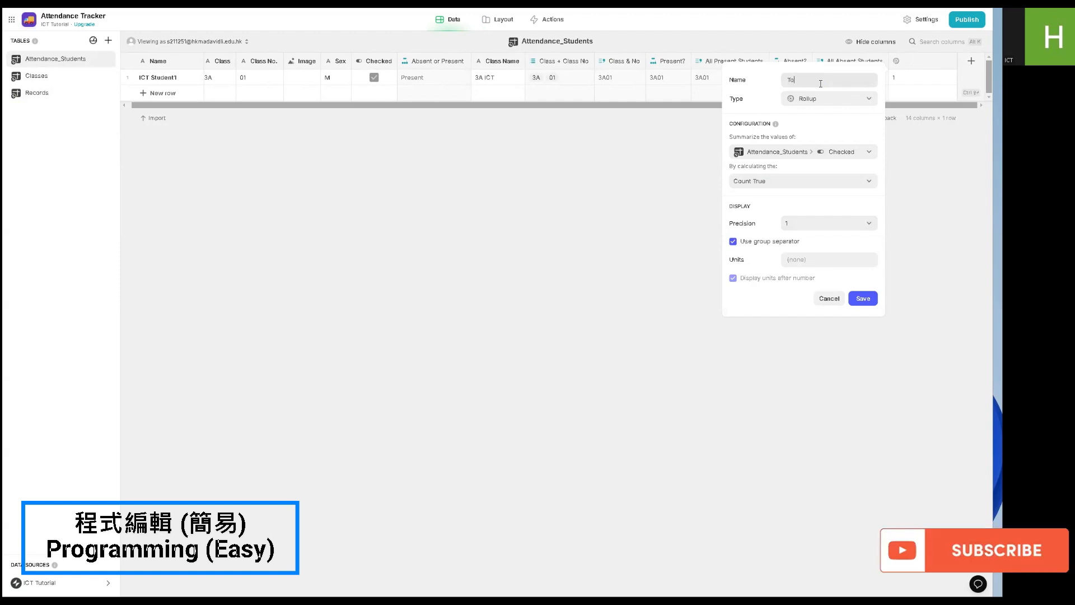
pyautogui.write('otal Present Students')
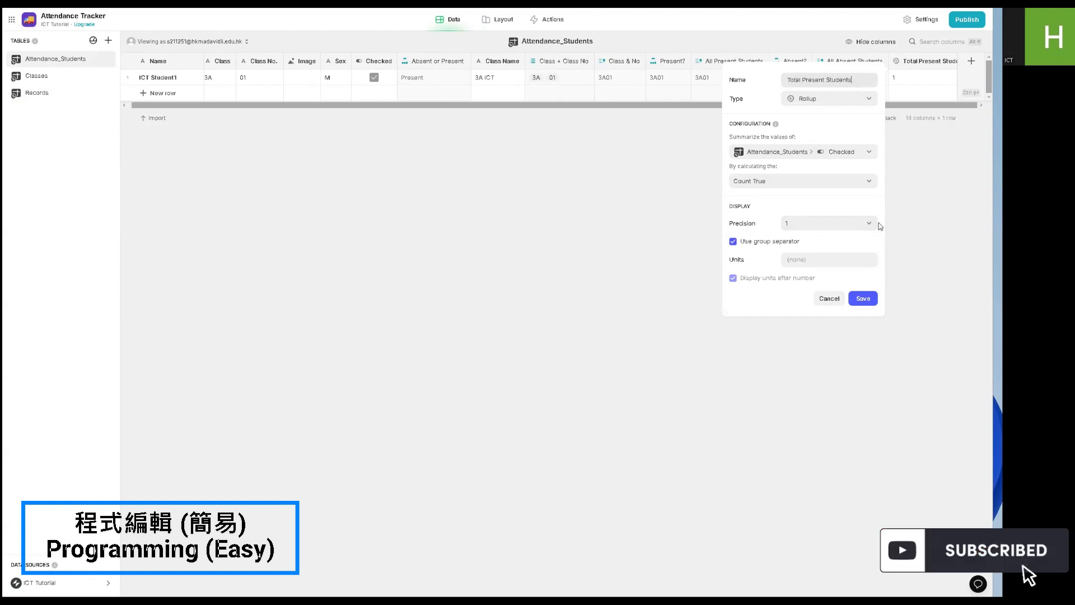
pyautogui.click(863, 298)
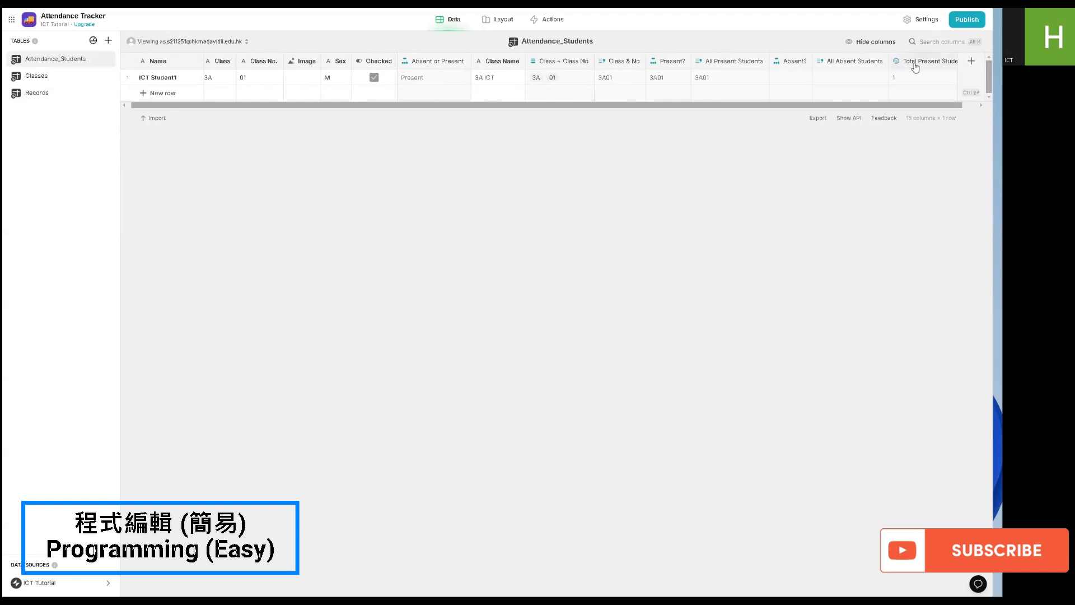
# - Duplicate the Total Present Students column as Total Absent Students, calculating Count False of Checked
pyautogui.click(913, 63)
pyautogui.click(894, 93)
pyautogui.press('End')
pyautogui.press('BackSpace')
pyautogui.press('BackSpace')
pyautogui.press('BackSpace')
pyautogui.press('BackSpace')
pyautogui.press('BackSpace')
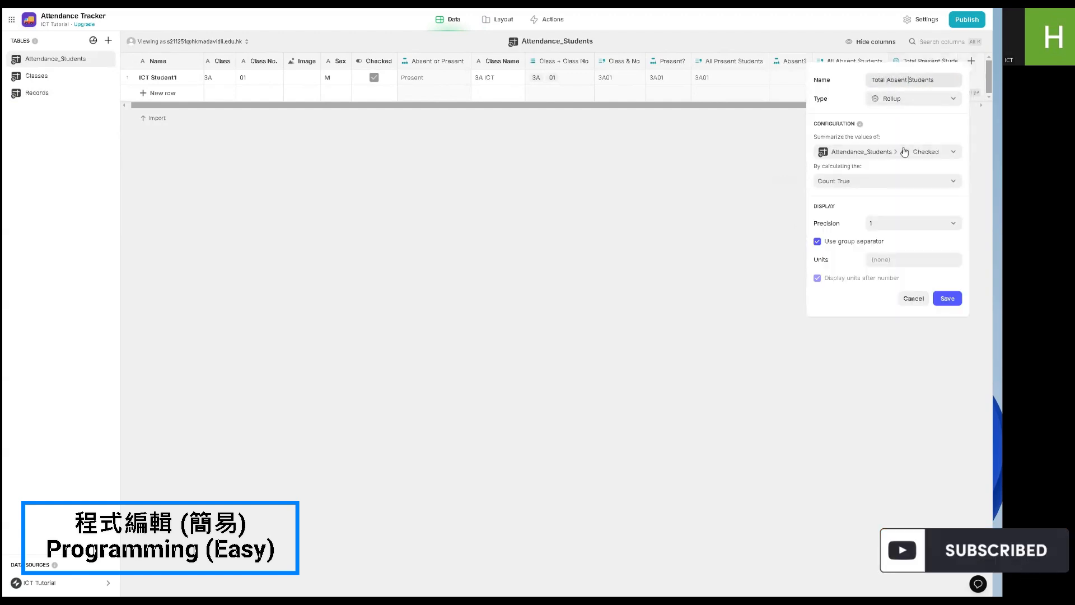
pyautogui.click(883, 180)
pyautogui.click(859, 266)
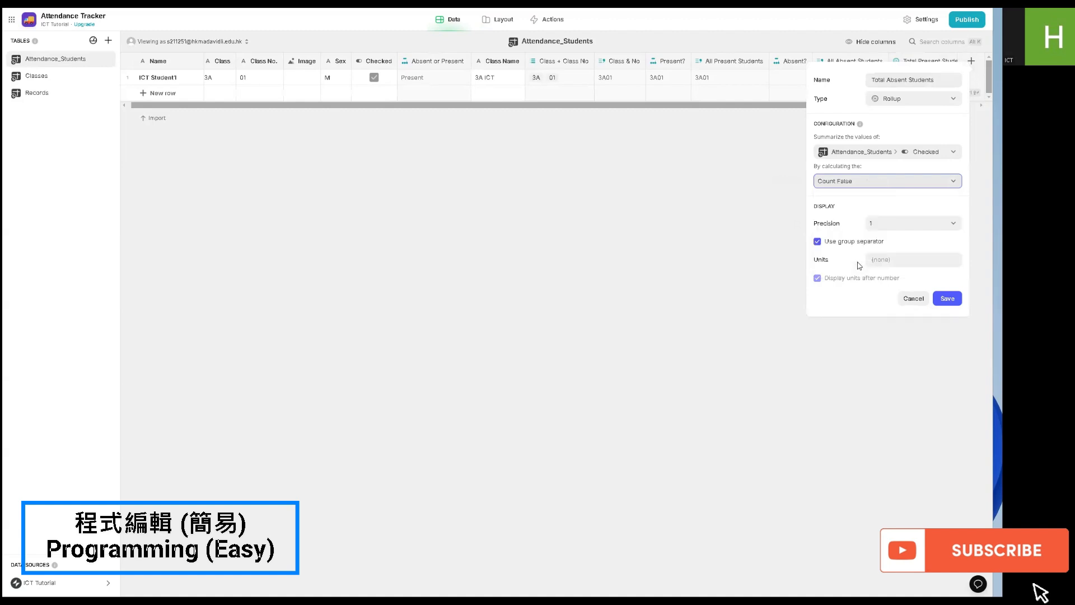
pyautogui.click(913, 298)
# - Duplicate the Total Absent Students column and name the copy Total Students
pyautogui.moveTo(860, 105); pyautogui.dragTo(981, 115)
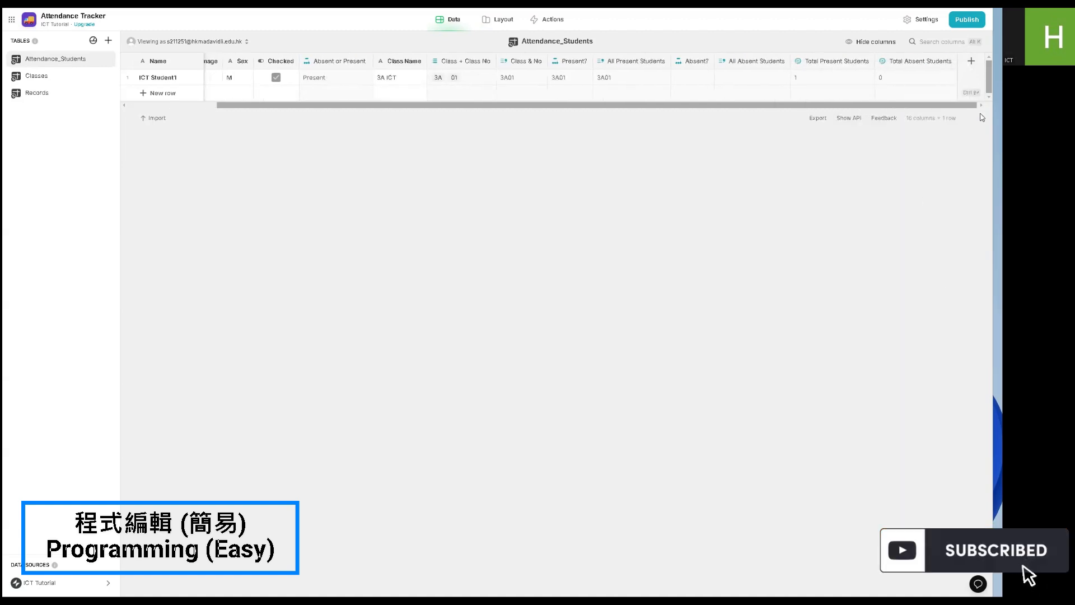
pyautogui.click(951, 61)
pyautogui.click(885, 93)
pyautogui.click(883, 81)
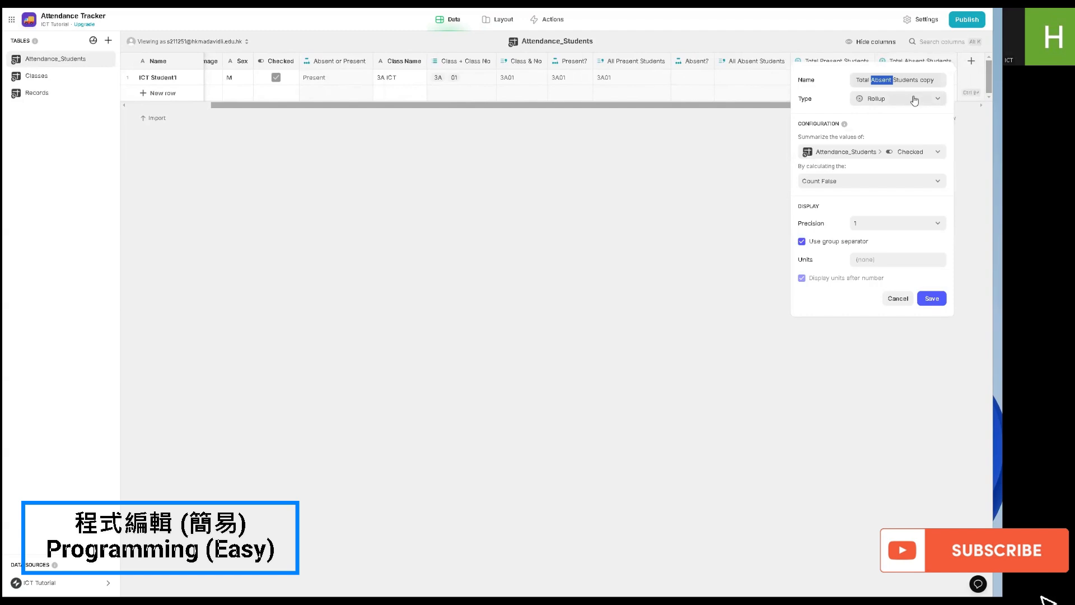
pyautogui.press('BackSpace')
pyautogui.moveTo(914, 81); pyautogui.dragTo(896, 81)
pyautogui.press('BackSpace')
# - Make the Total Students rollup calculate the Count of the Attendance_Students Name column and save it
pyautogui.click(888, 155)
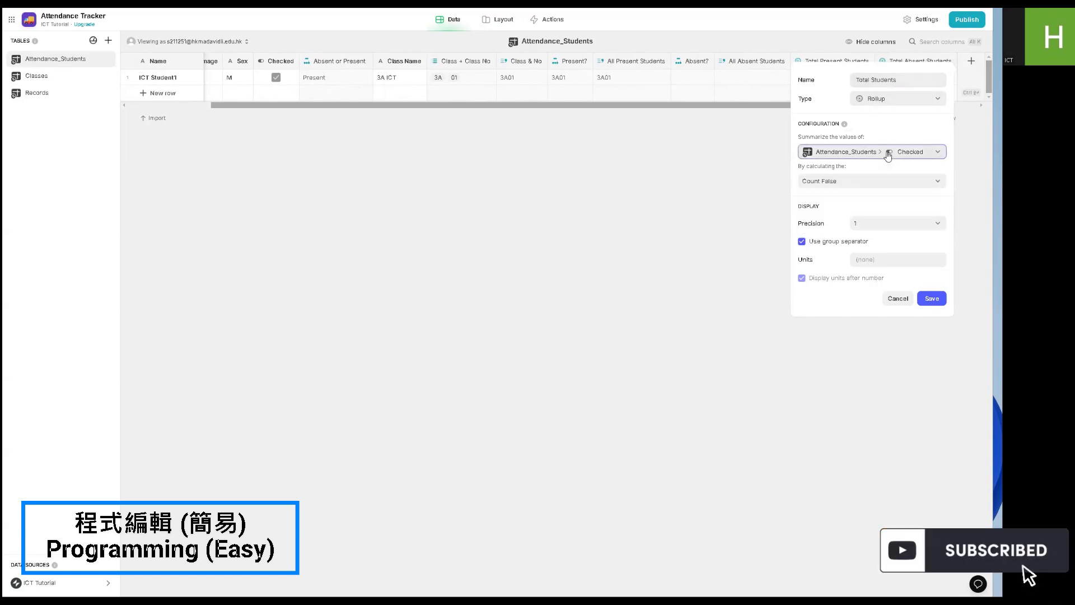
pyautogui.moveTo(867, 199)
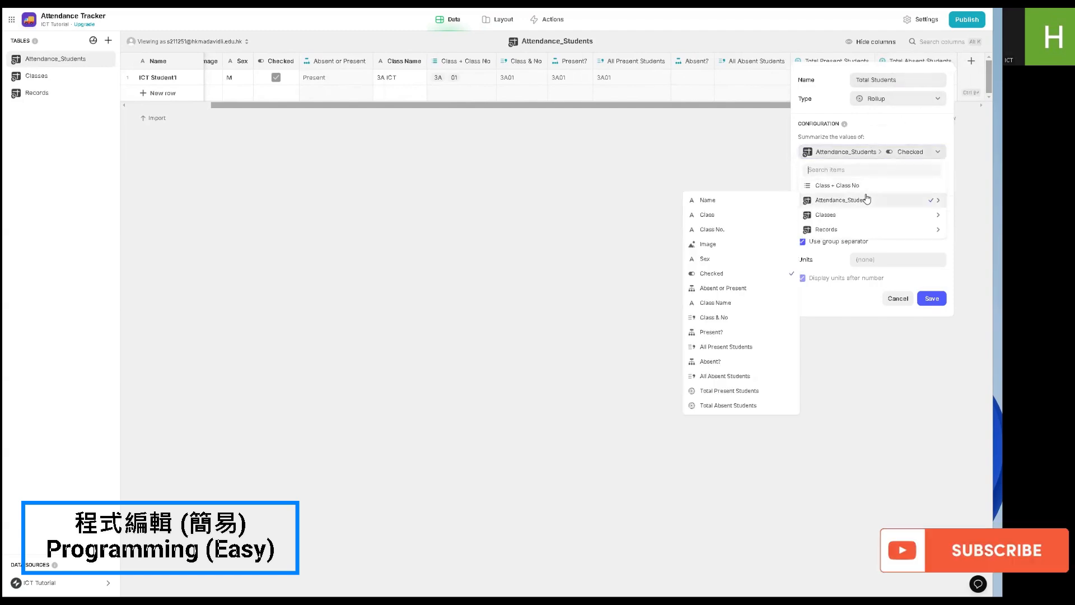
pyautogui.click(739, 202)
pyautogui.click(833, 180)
pyautogui.click(836, 195)
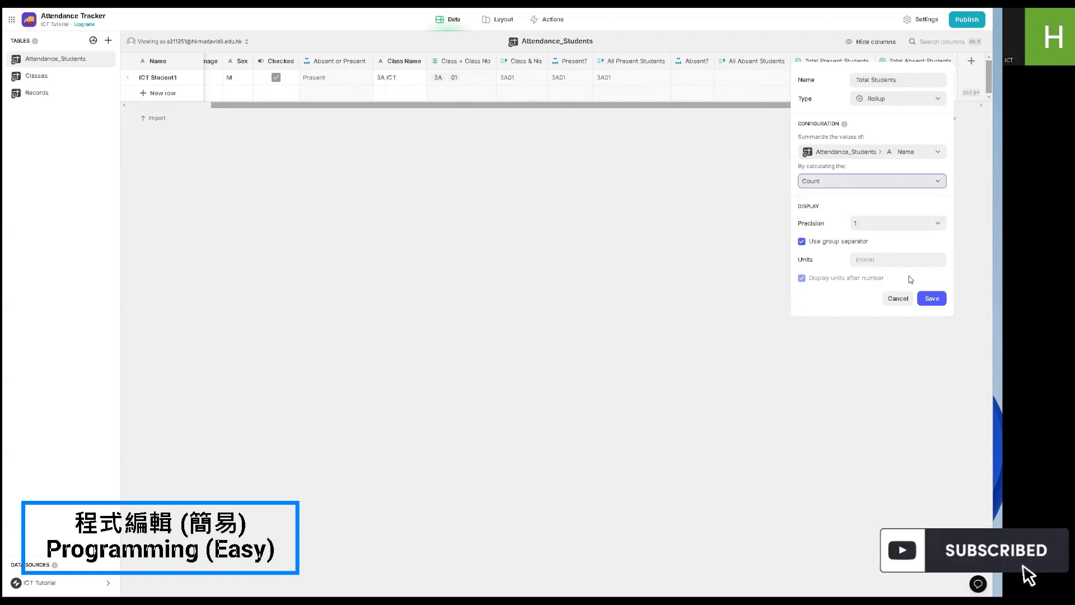
pyautogui.click(932, 298)
# - Add a Number column named Total Present Students with precision 1 to the Records table
pyautogui.moveTo(876, 107); pyautogui.dragTo(926, 105)
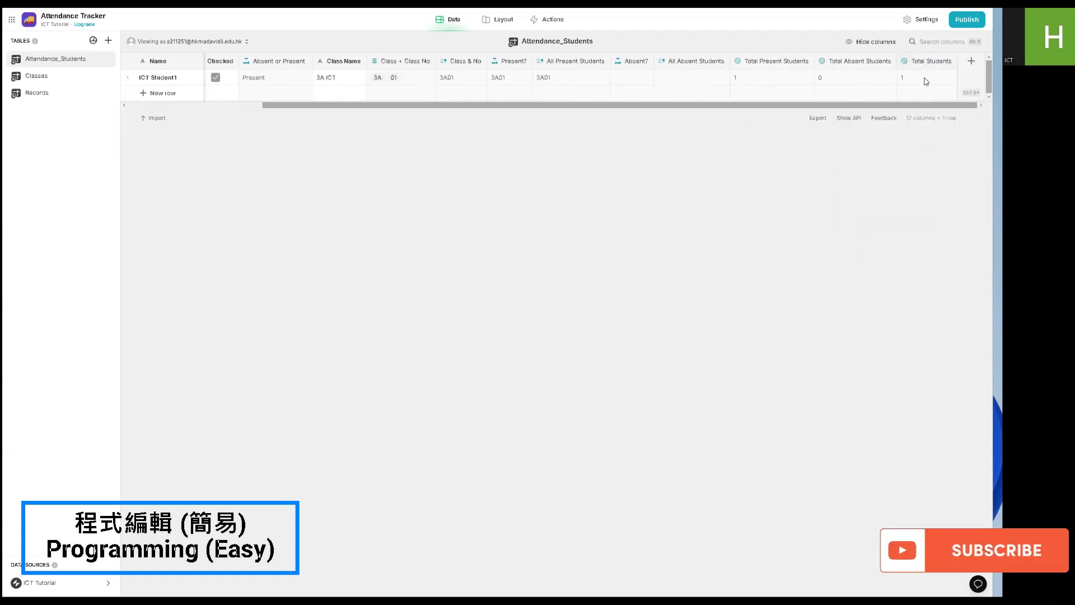
pyautogui.click(66, 94)
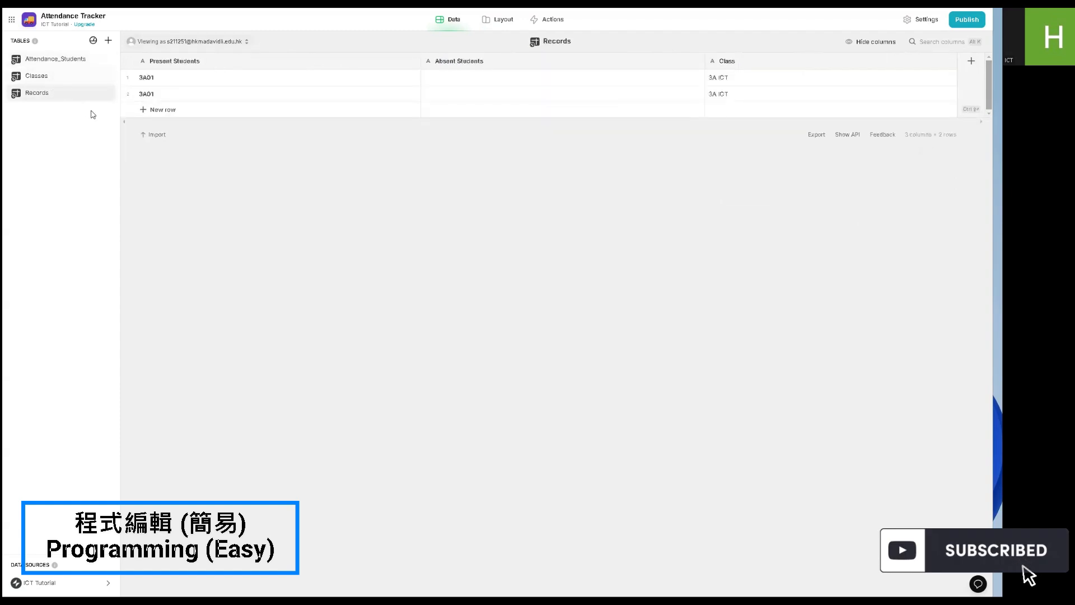
pyautogui.click(63, 59)
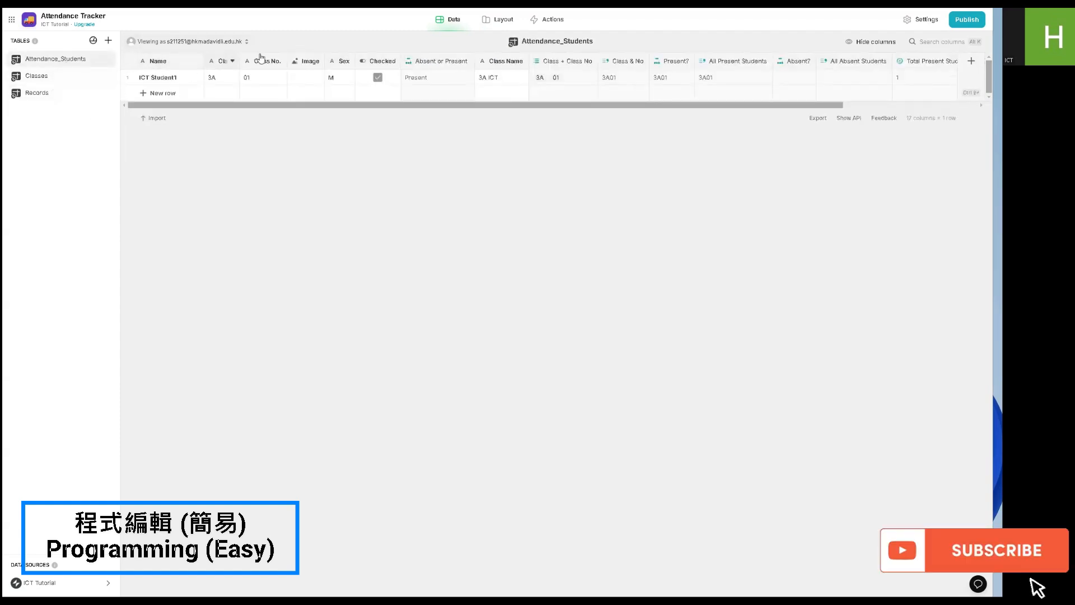
pyautogui.click(37, 92)
pyautogui.click(972, 61)
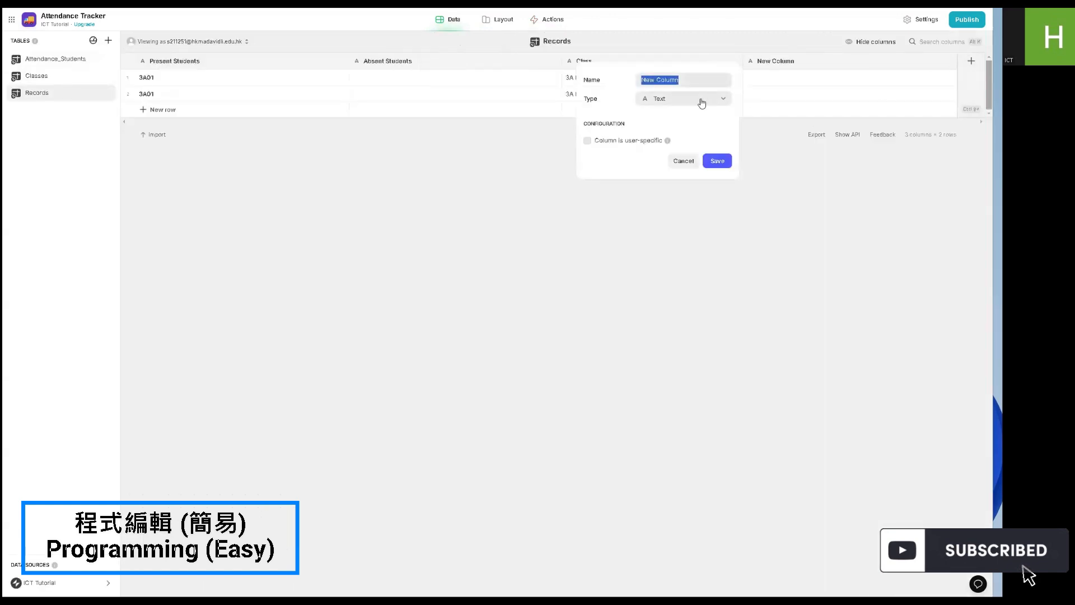
pyautogui.click(700, 99)
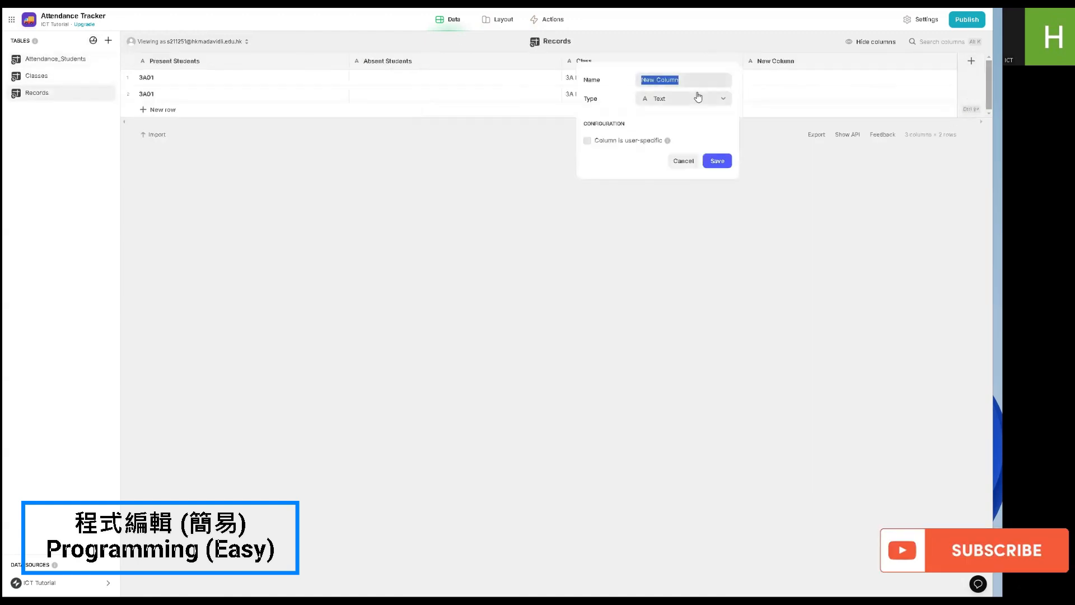
pyautogui.click(683, 99)
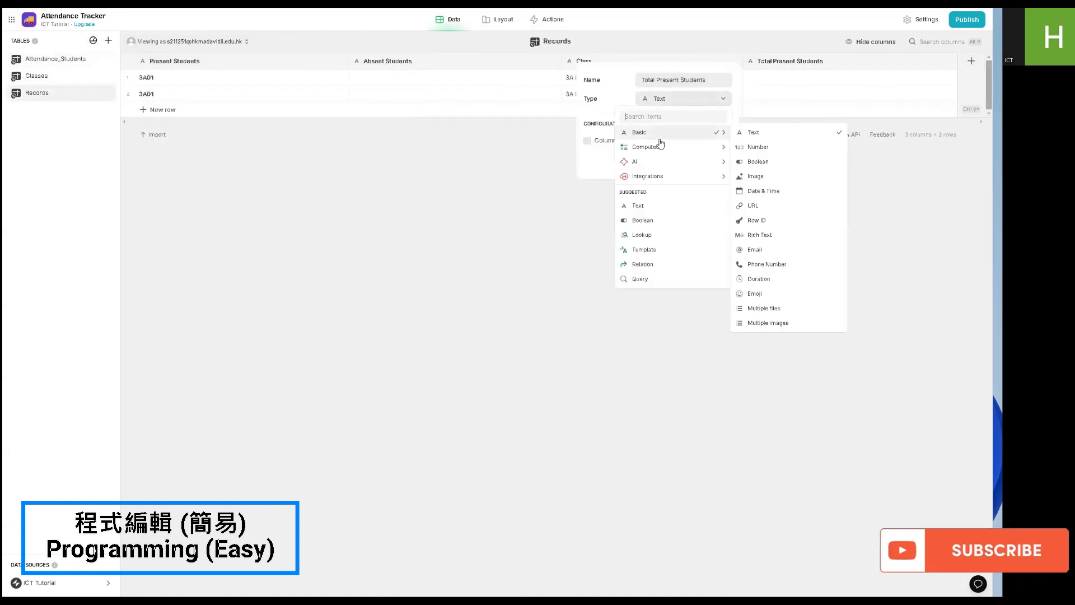
pyautogui.click(778, 147)
pyautogui.click(709, 183)
pyautogui.click(666, 211)
pyautogui.click(719, 259)
# - Duplicate the Records table's Total Present Students column and name the copy Total Absent Students
pyautogui.rightClick(829, 62)
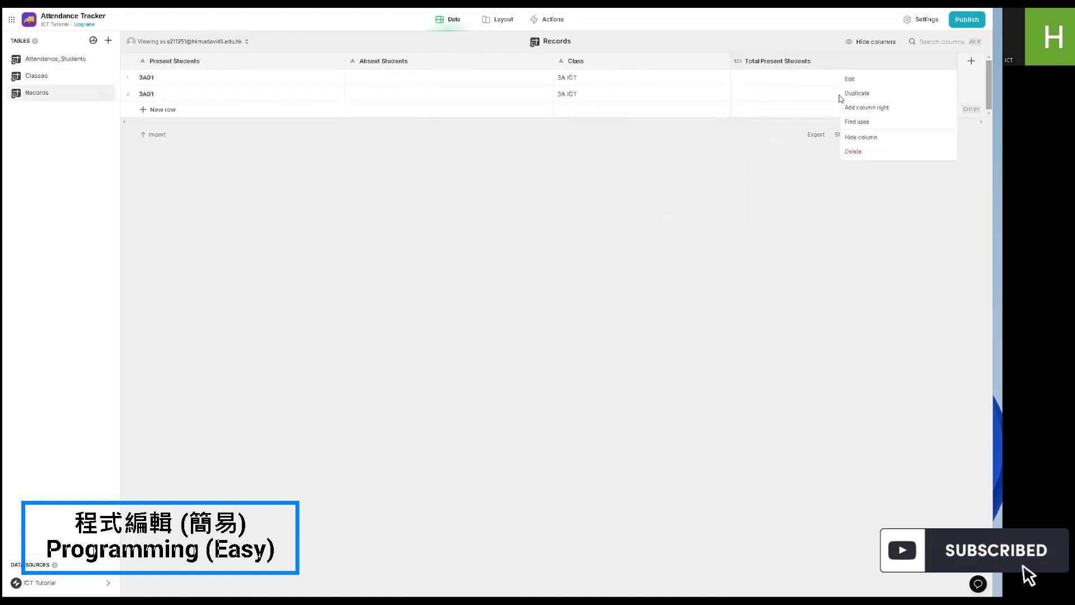
pyautogui.click(847, 95)
pyautogui.doubleClick(717, 80)
pyautogui.write('Absent Students')
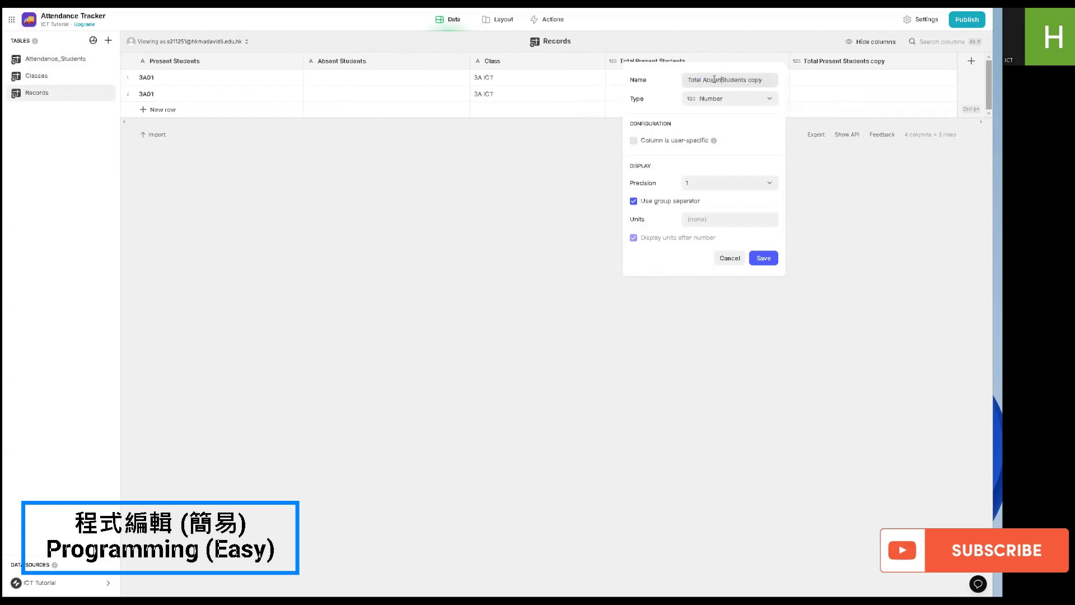
pyautogui.click(764, 258)
# - Duplicate the Records table's Total Absent Students column and name the copy Total Students
pyautogui.rightClick(829, 62)
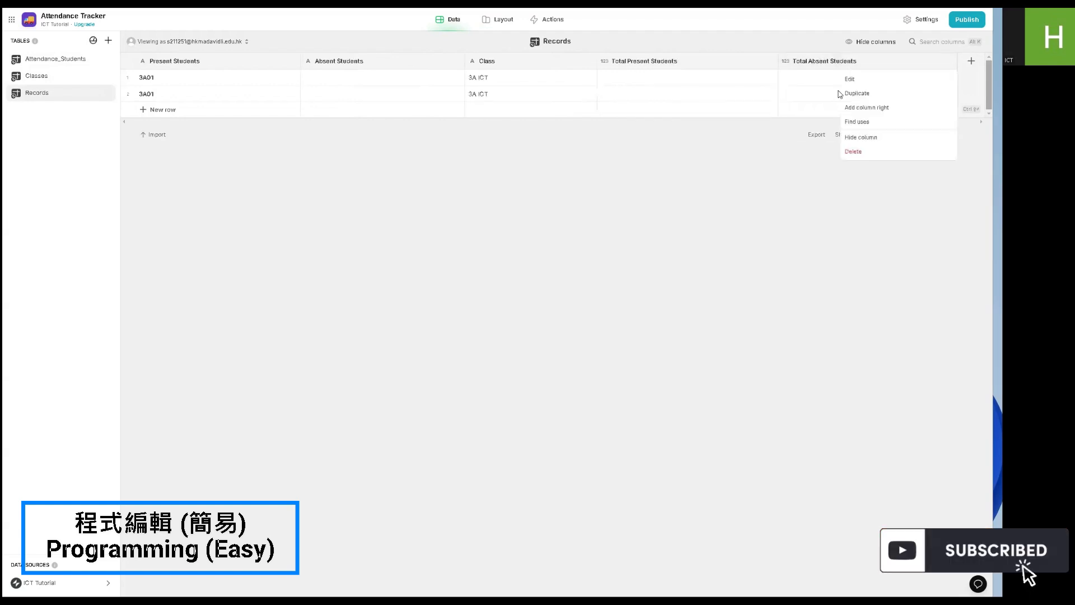
pyautogui.click(847, 95)
pyautogui.doubleClick(744, 81)
pyautogui.press('BackSpace')
pyautogui.doubleClick(768, 81)
pyautogui.press('BackSpace')
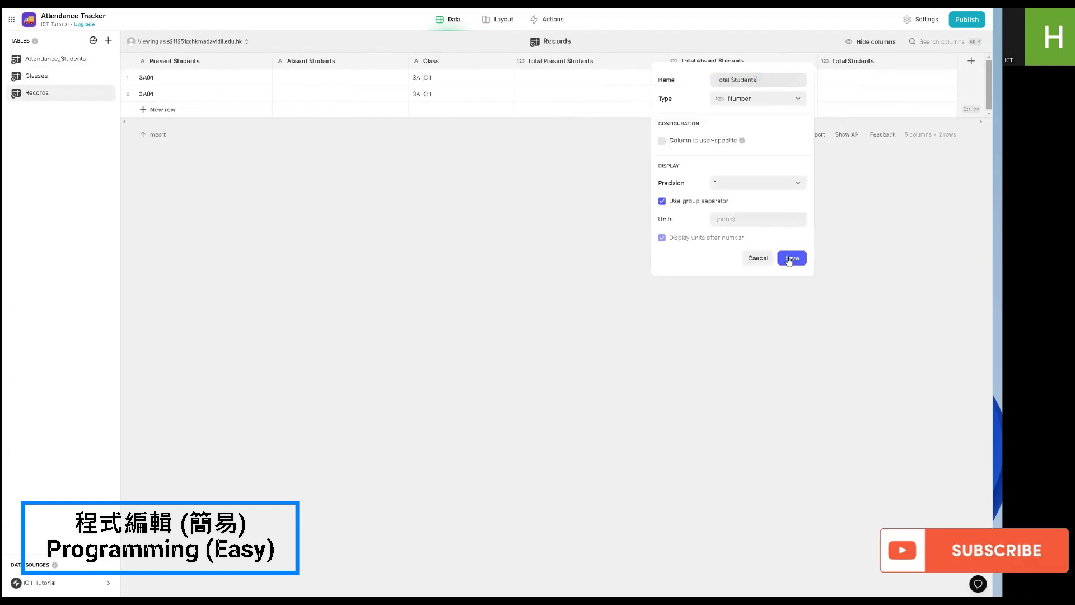
pyautogui.click(790, 259)
# - In the Submit action's row addition to Records, map Total Present Students, Total Absent Students and Total Students to their same-named columns
pyautogui.click(548, 20)
pyautogui.click(476, 135)
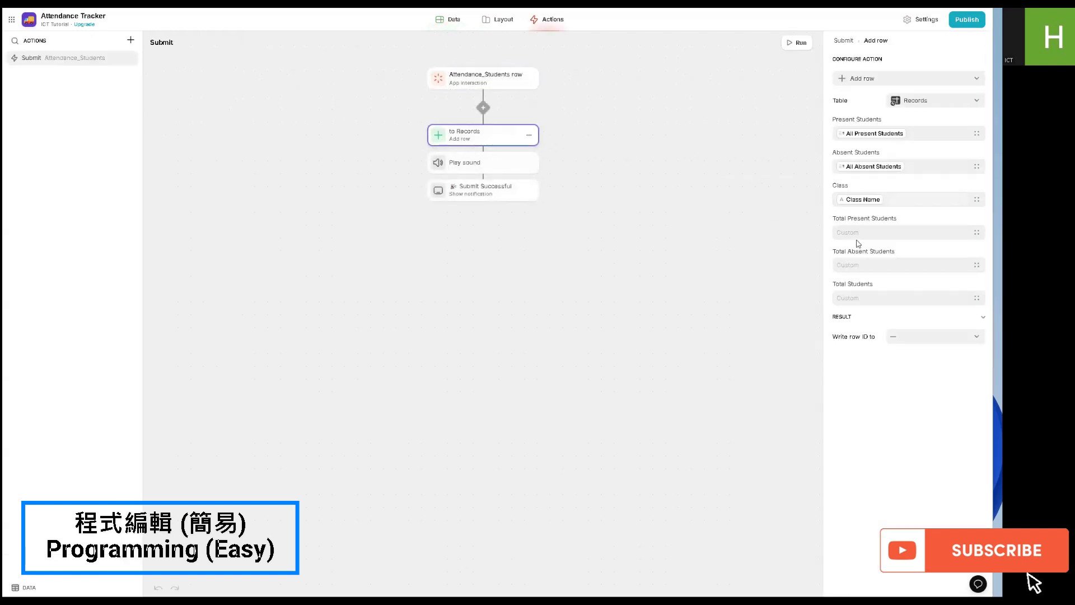
pyautogui.click(977, 231)
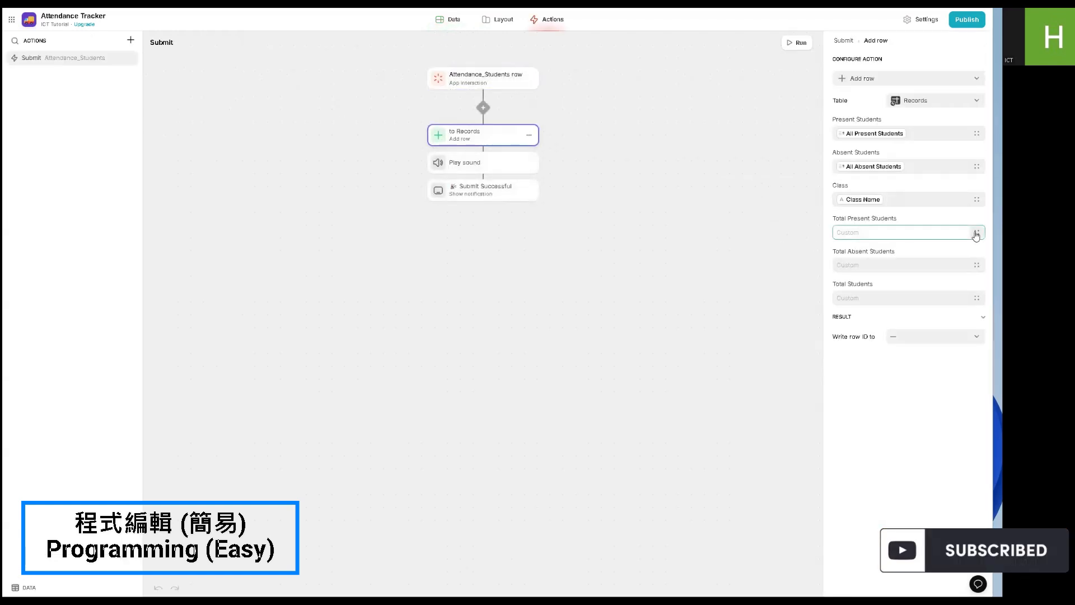
pyautogui.scroll(-5, 924, 314)
pyautogui.click(909, 339)
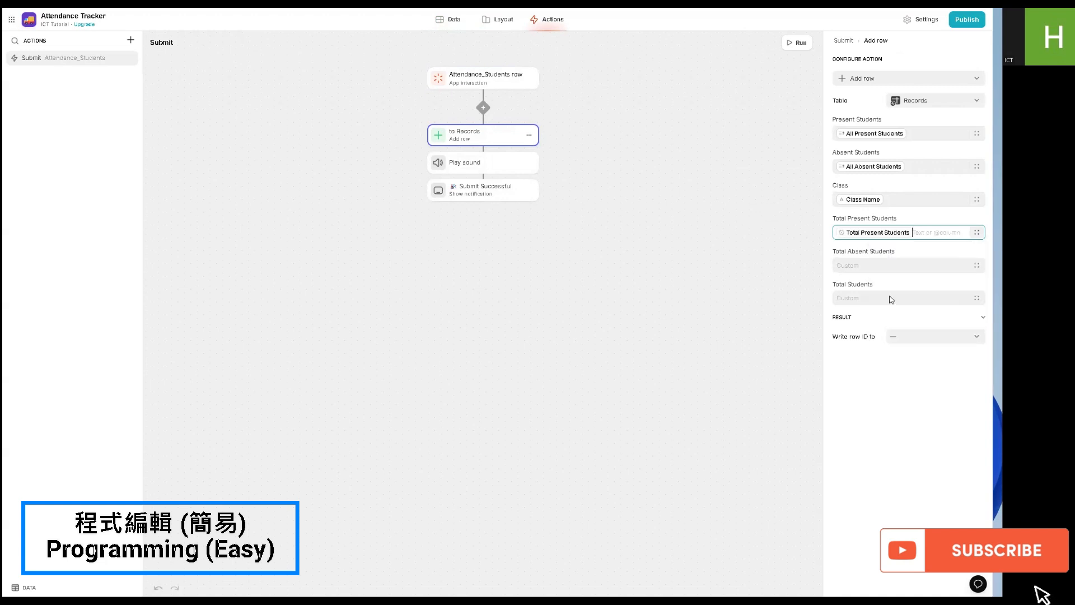
pyautogui.click(946, 265)
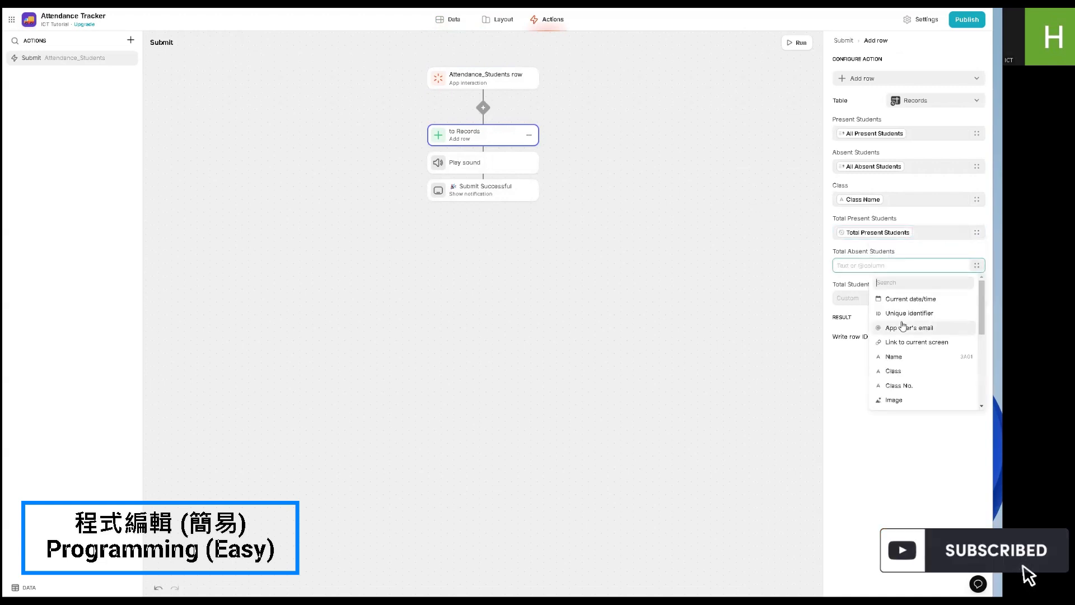
pyautogui.scroll(-5, 924, 330)
pyautogui.click(917, 388)
pyautogui.click(981, 303)
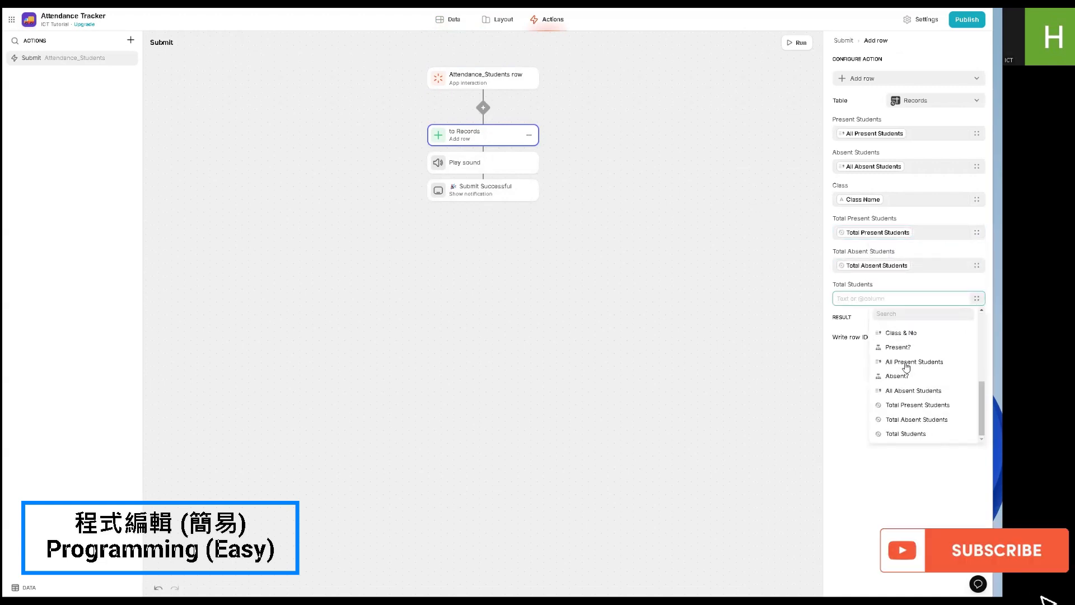
pyautogui.click(894, 435)
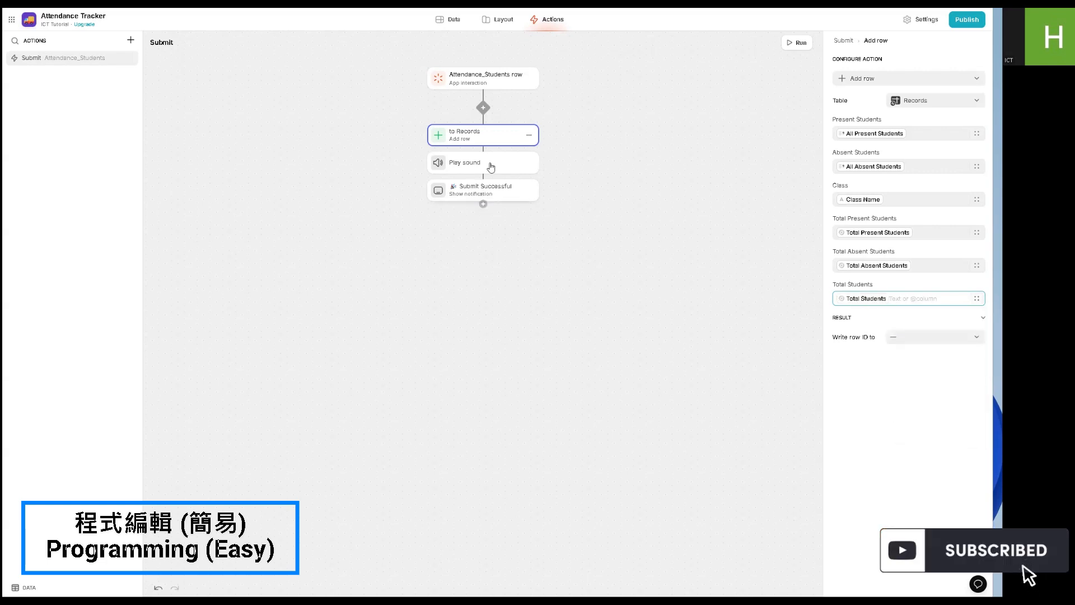
# - Replace the Present Students placeholder after Total: in the Records list's item description with the Total Students column
pyautogui.click(503, 18)
pyautogui.click(929, 264)
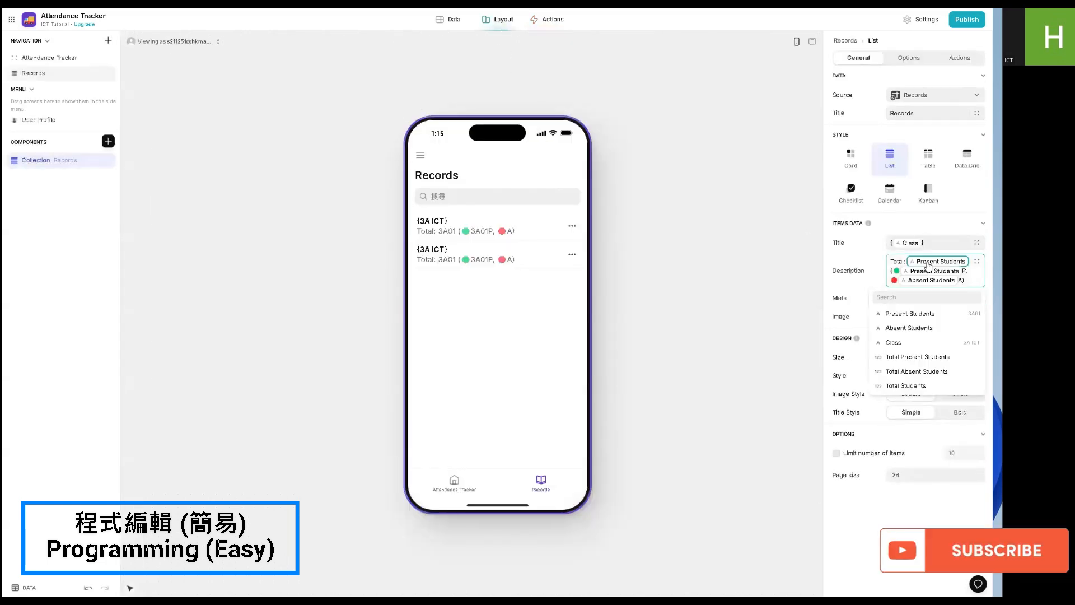
pyautogui.click(922, 385)
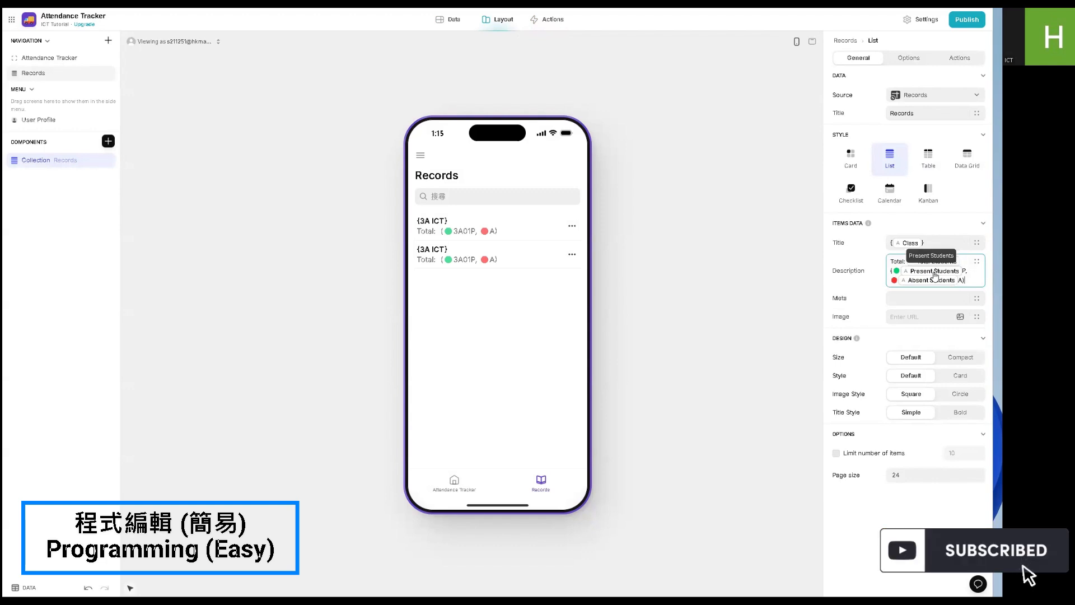
# - In the Records list's item description, replace the bracketed Present Students and Absent Students placeholders with Total Present Students and Total Absent Students
pyautogui.click(940, 272)
pyautogui.click(910, 370)
pyautogui.click(916, 295)
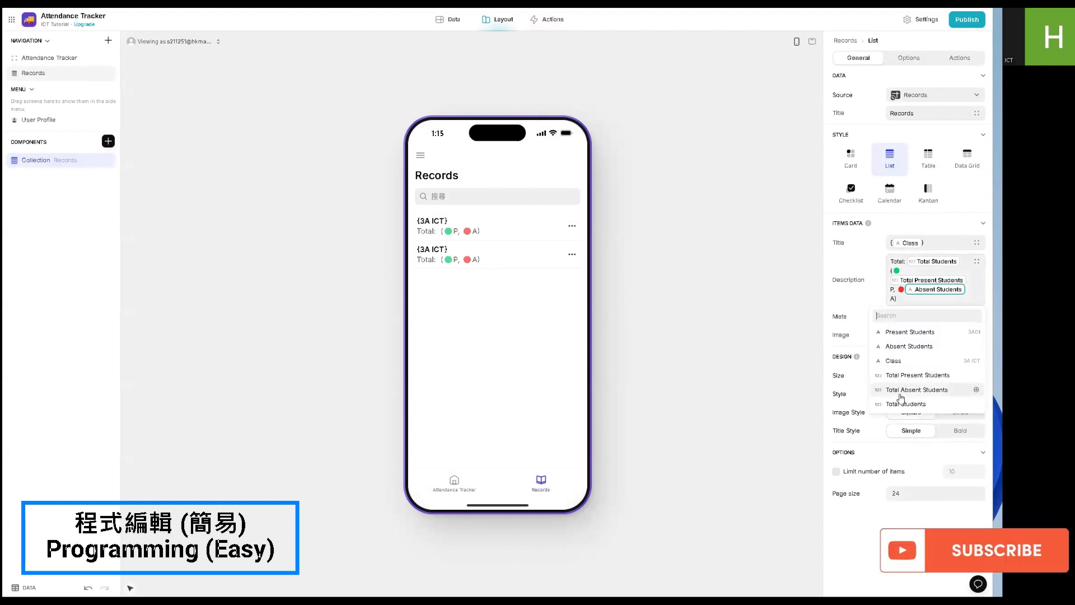
pyautogui.click(929, 390)
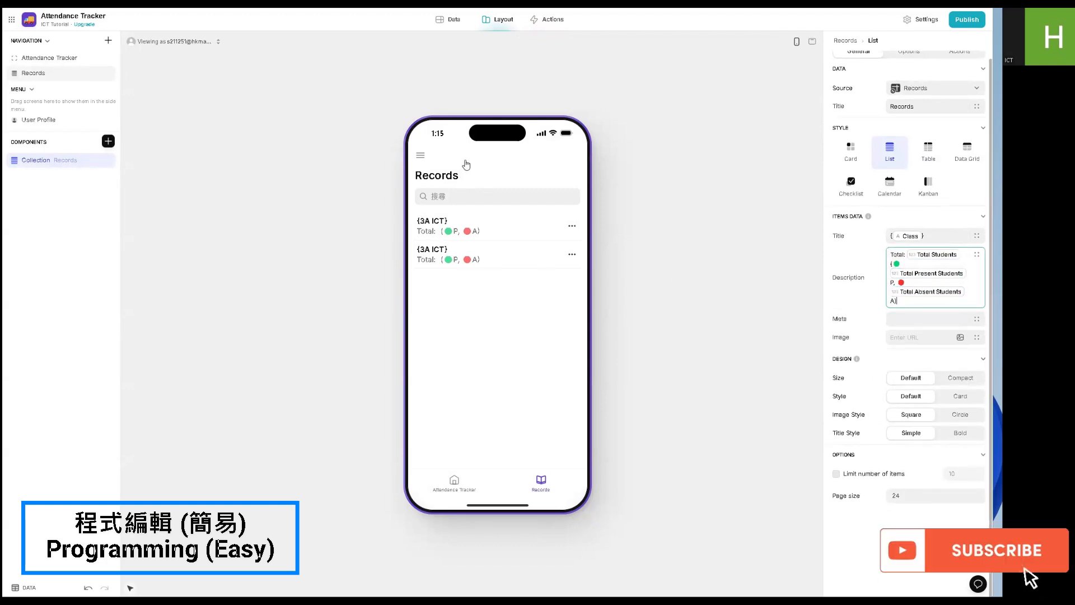
# - Add a date column named Date of Submission to the Records table
pyautogui.click(452, 20)
pyautogui.click(64, 60)
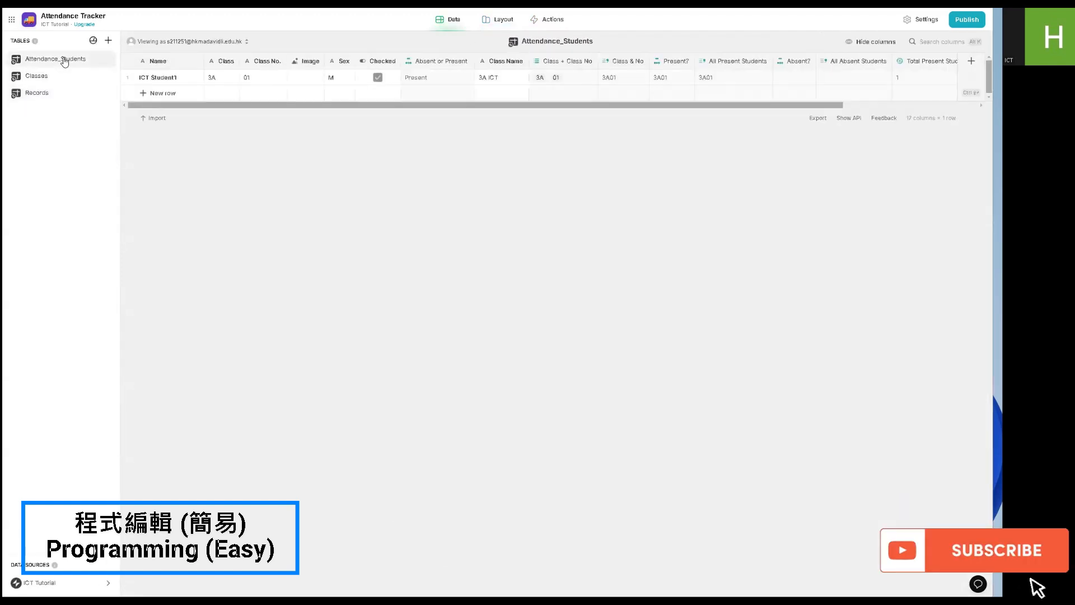
pyautogui.click(968, 82)
pyautogui.click(837, 101)
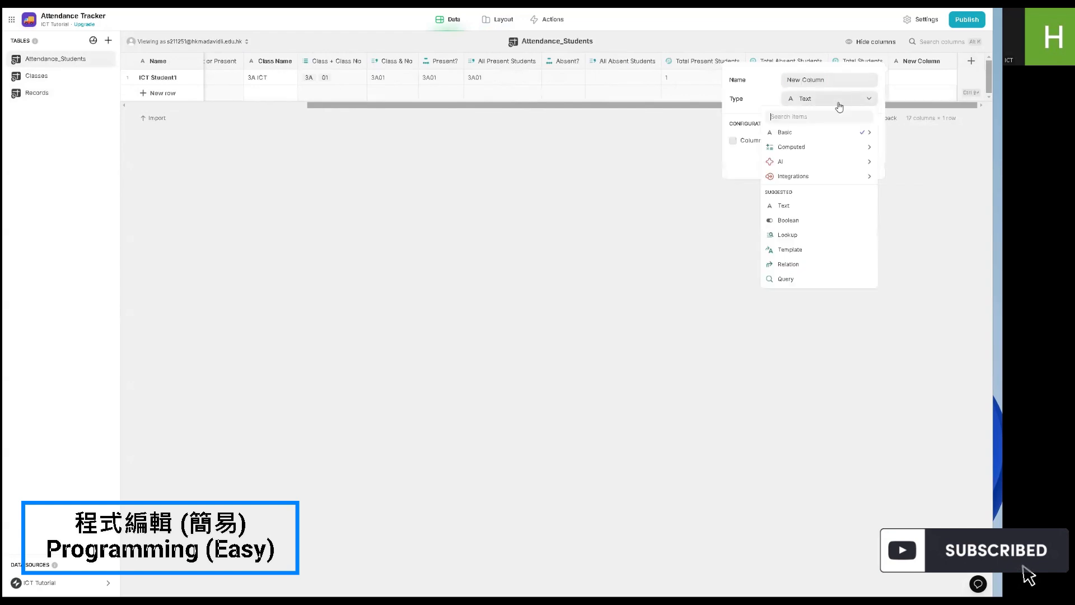
pyautogui.click(838, 101)
pyautogui.click(827, 160)
# - In the Submit action's row addition to Records, set Date of Submission to Current date/time
pyautogui.click(538, 25)
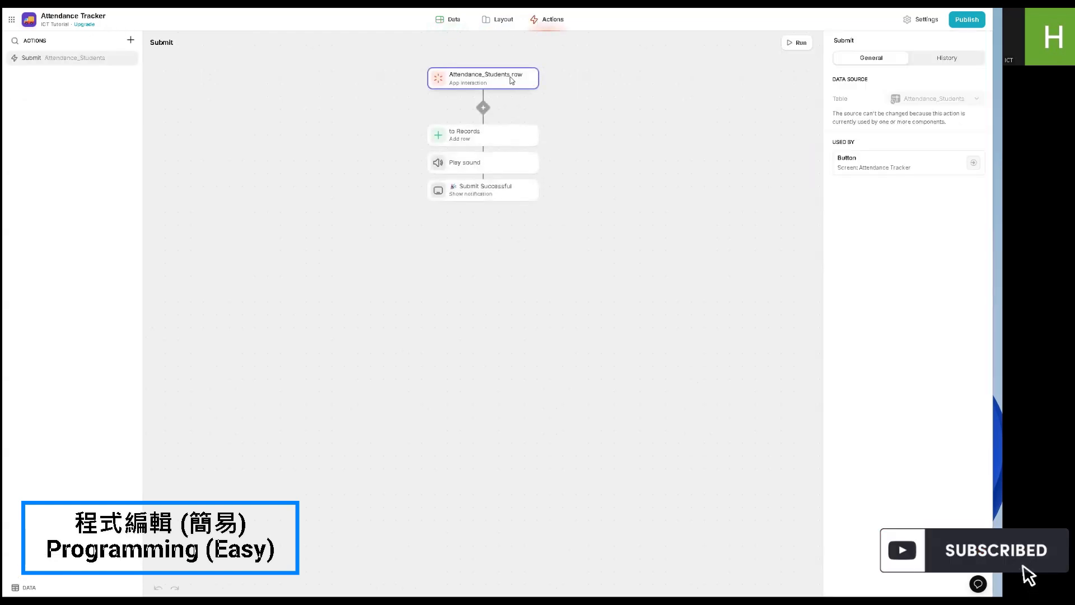
pyautogui.click(511, 136)
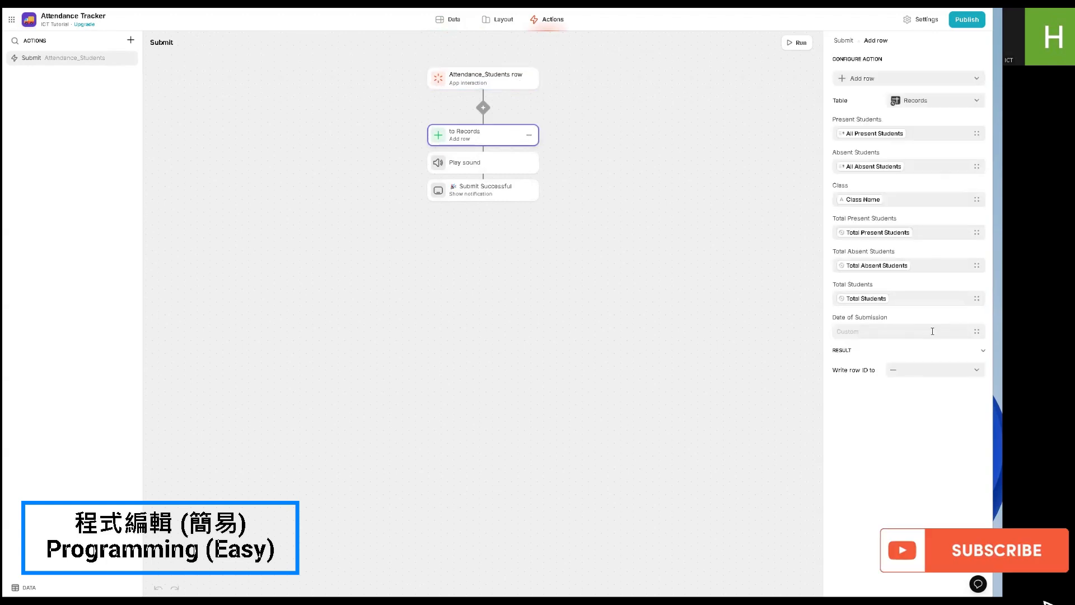
pyautogui.click(976, 335)
pyautogui.click(919, 366)
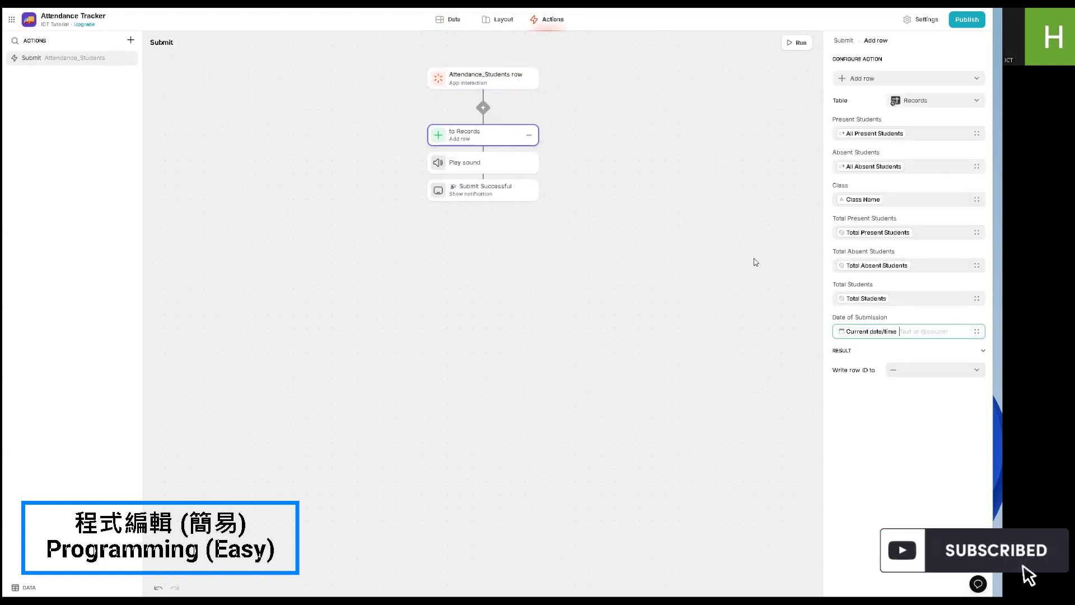
# - Submit the attendance in the app preview and check the new entry on the Records screen and in the Records table
pyautogui.click(501, 20)
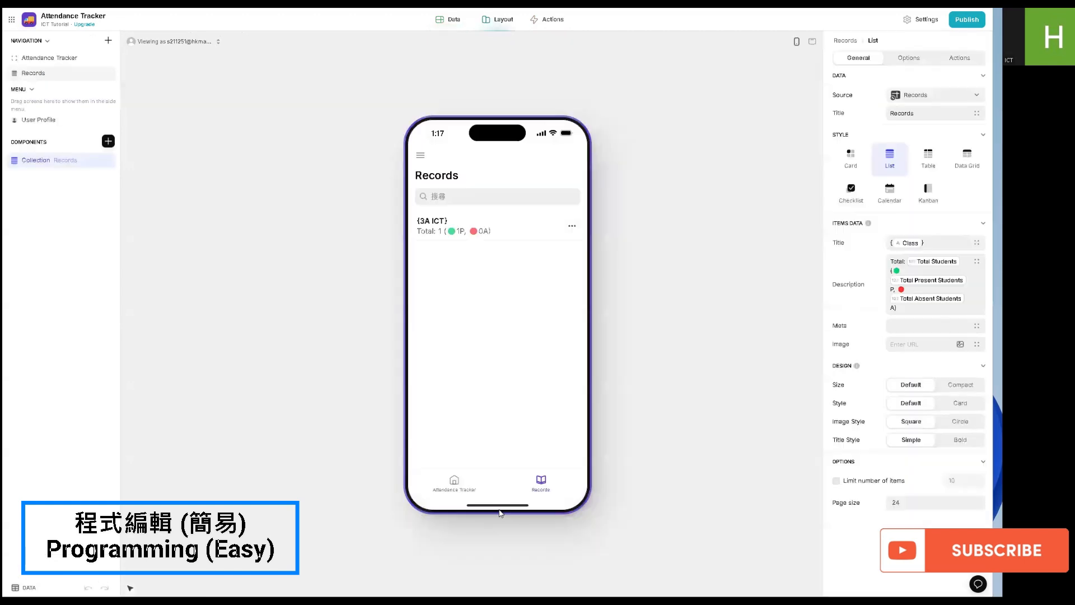
pyautogui.click(454, 482)
pyautogui.click(524, 277)
pyautogui.click(541, 482)
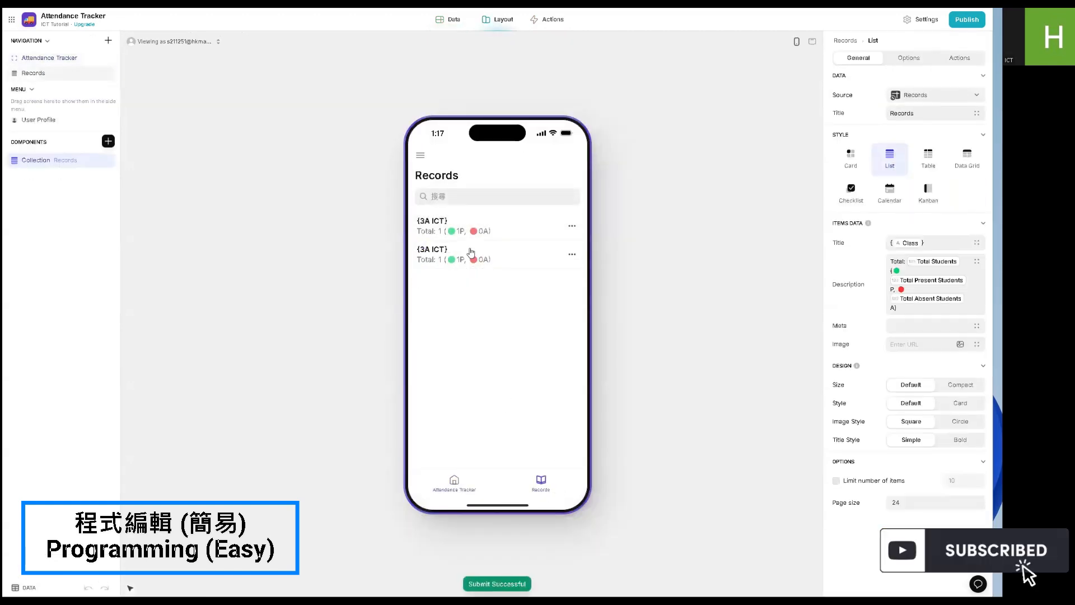
pyautogui.click(454, 20)
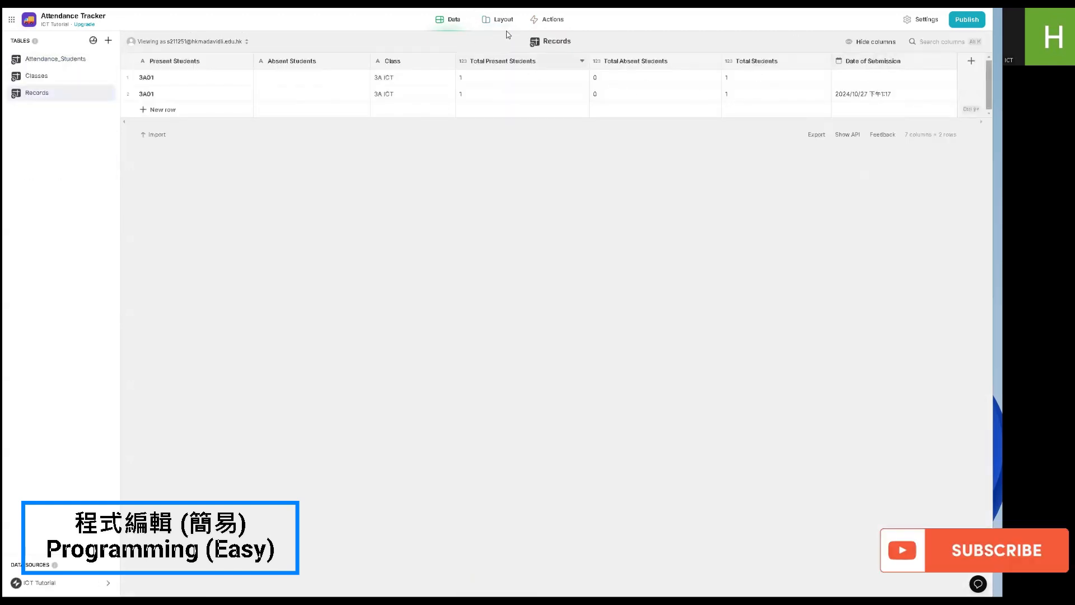
# - Add the Date of Submission column after Class in the Records list's item title and delete the undated record in the preview
pyautogui.click(501, 19)
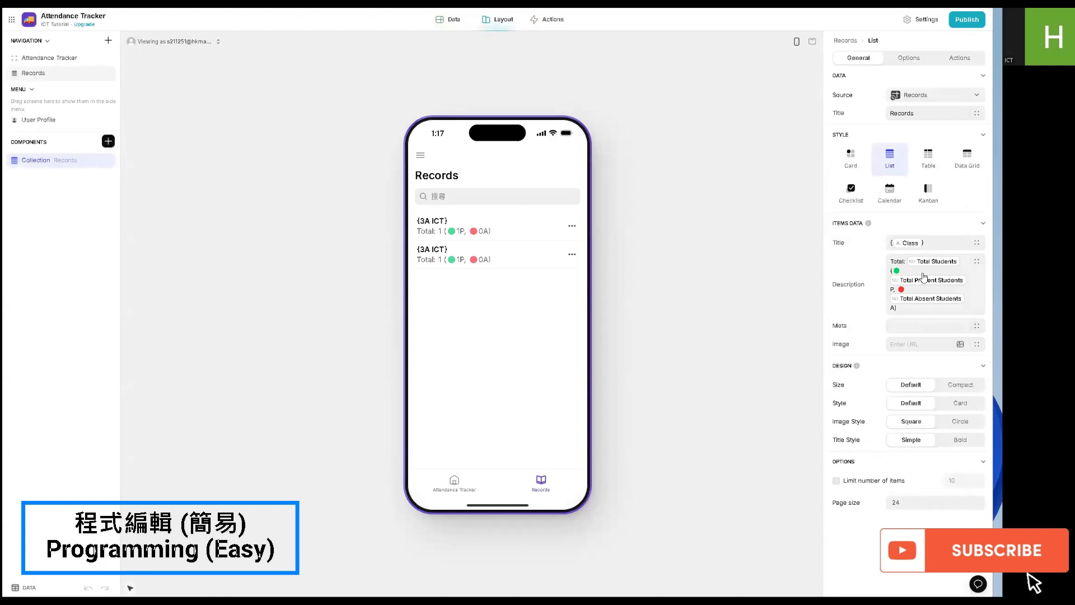
pyautogui.click(971, 241)
pyautogui.click(976, 242)
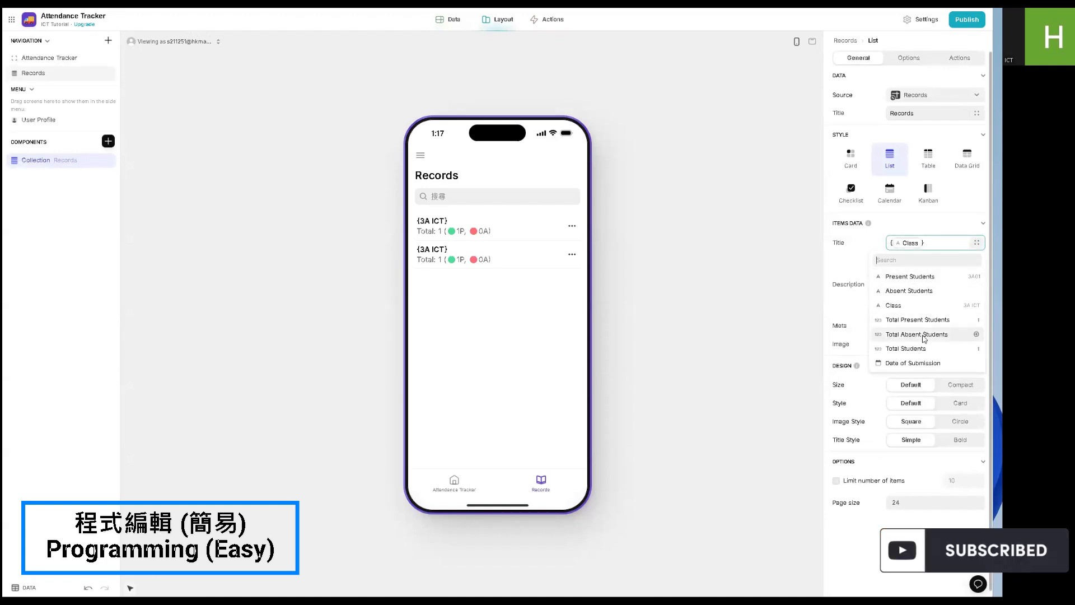
pyautogui.click(920, 362)
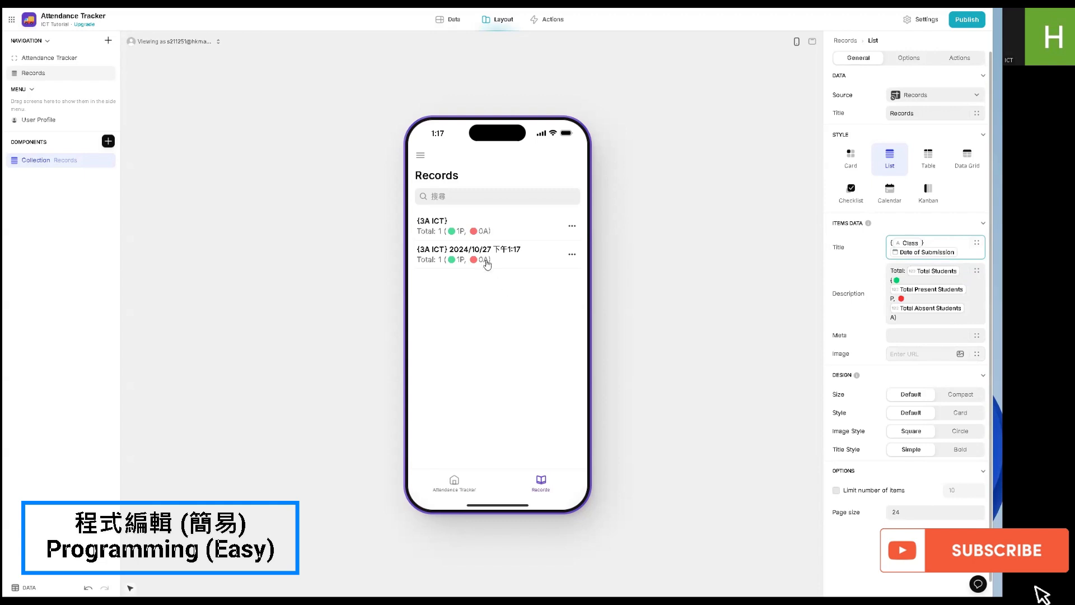
pyautogui.click(571, 226)
pyautogui.click(523, 265)
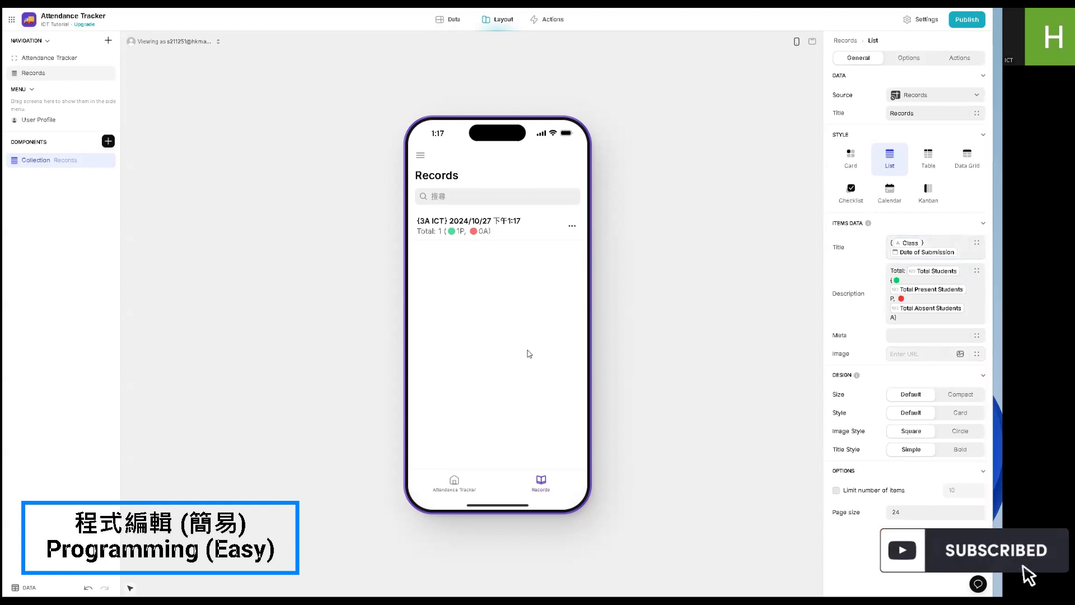
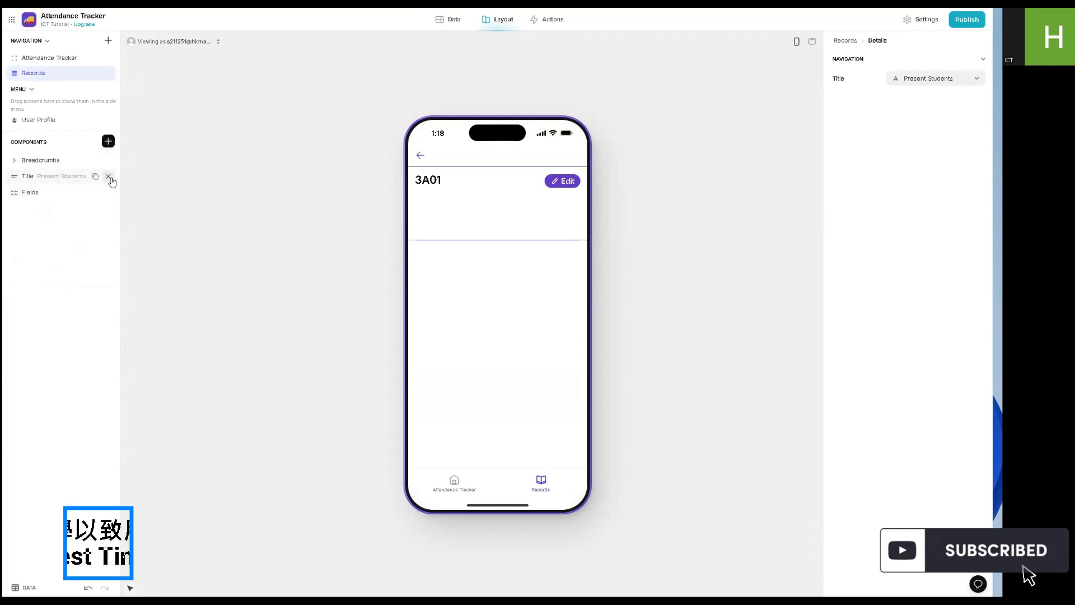
# - Remove the Title and Fields components from the record details screen and add a Headline text component
pyautogui.click(109, 177)
pyautogui.click(72, 163)
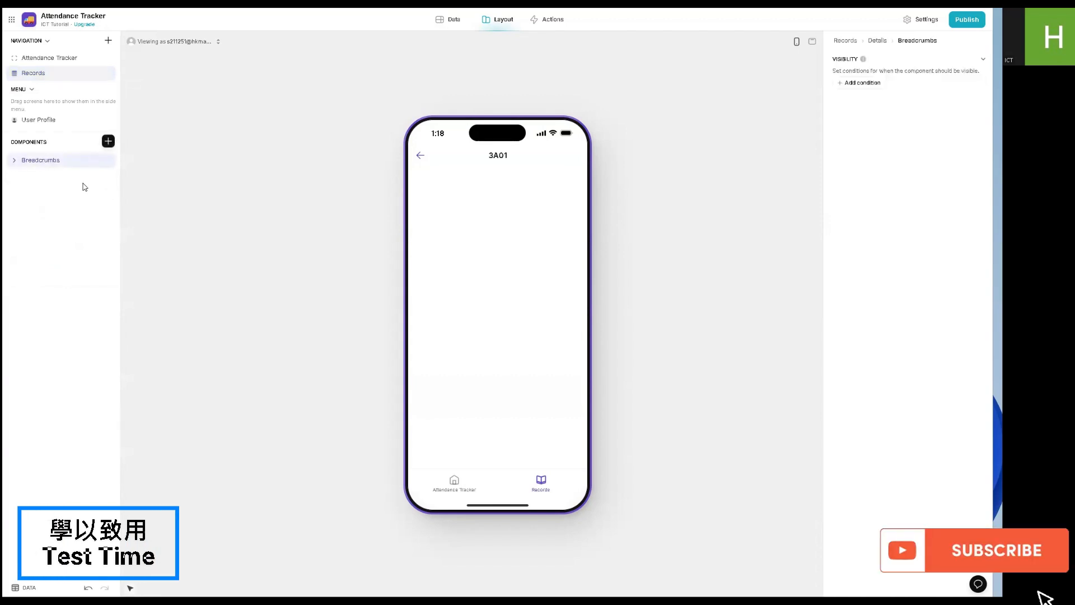
pyautogui.click(108, 142)
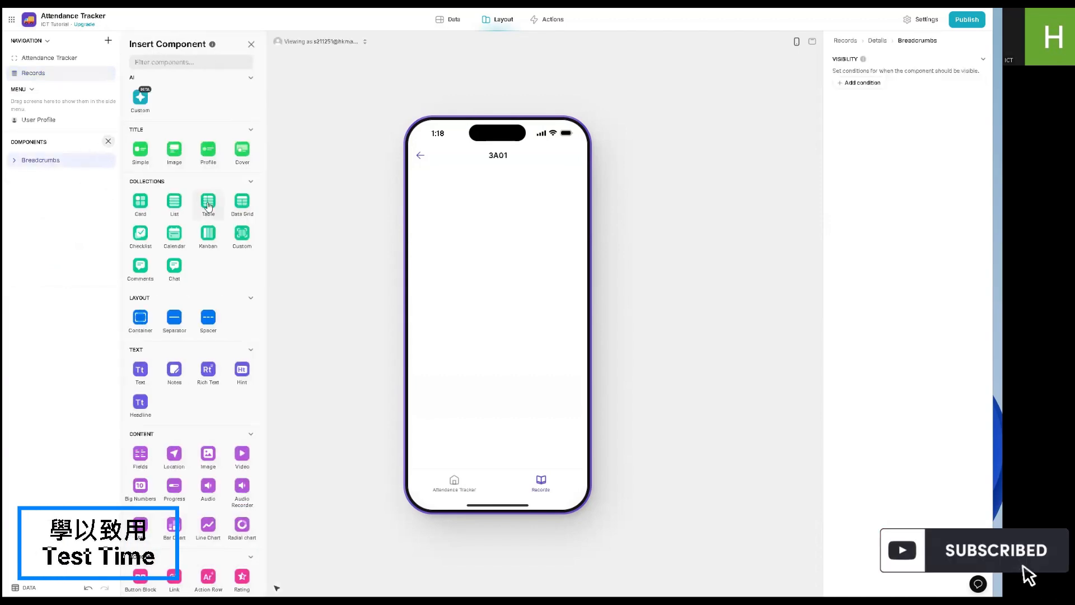
pyautogui.scroll(-2, 208, 206)
pyautogui.click(141, 308)
# - Set the headline's content to the Class column followed by "Attendance" and its style to Headline XLarge
pyautogui.tripleClick(891, 95)
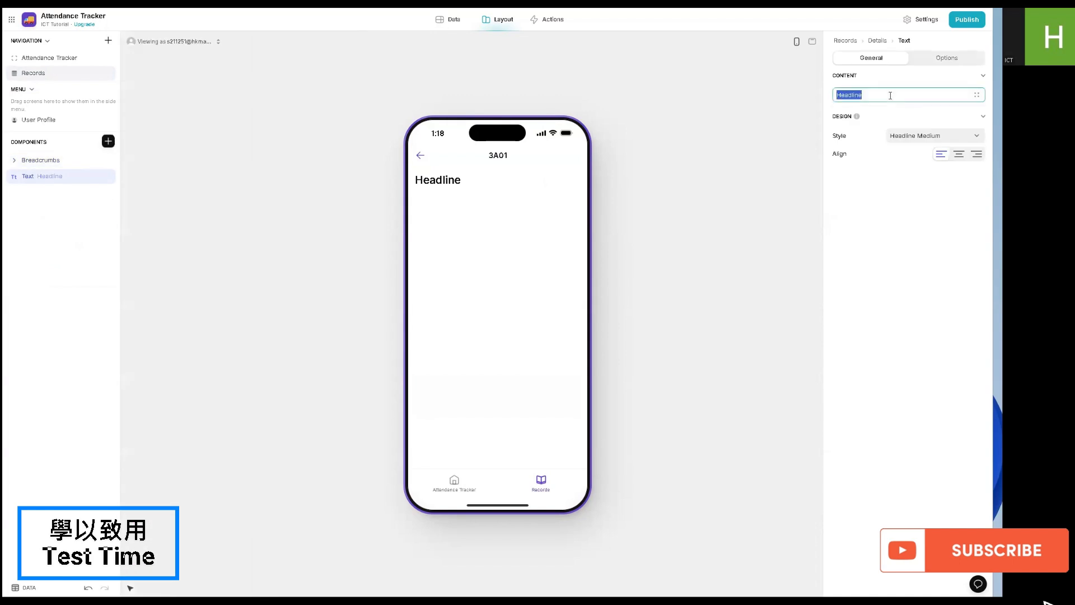
pyautogui.click(977, 94)
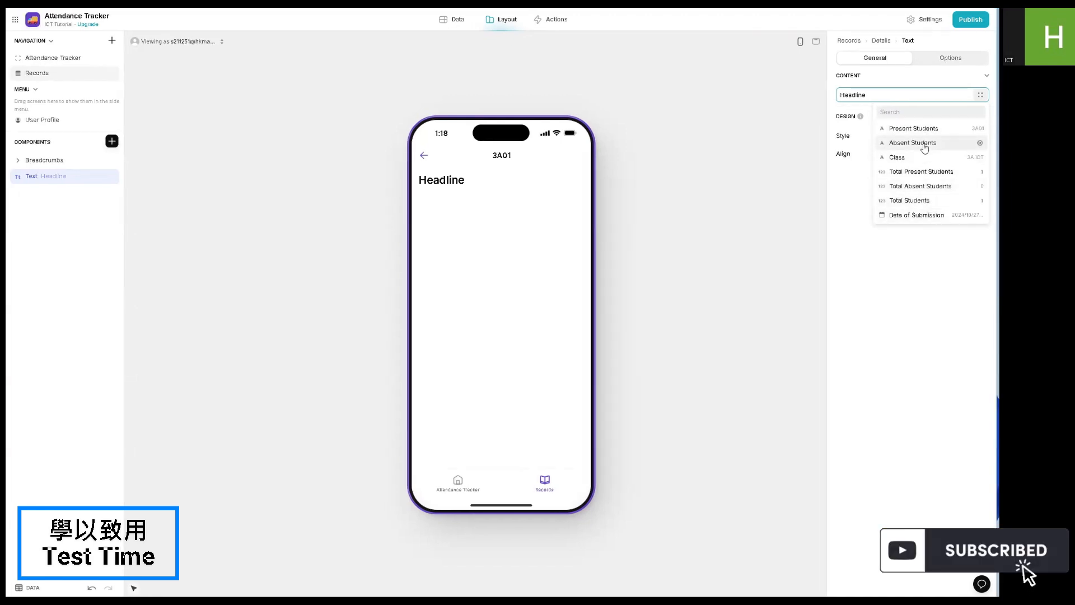
pyautogui.click(913, 157)
pyautogui.write('Ad')
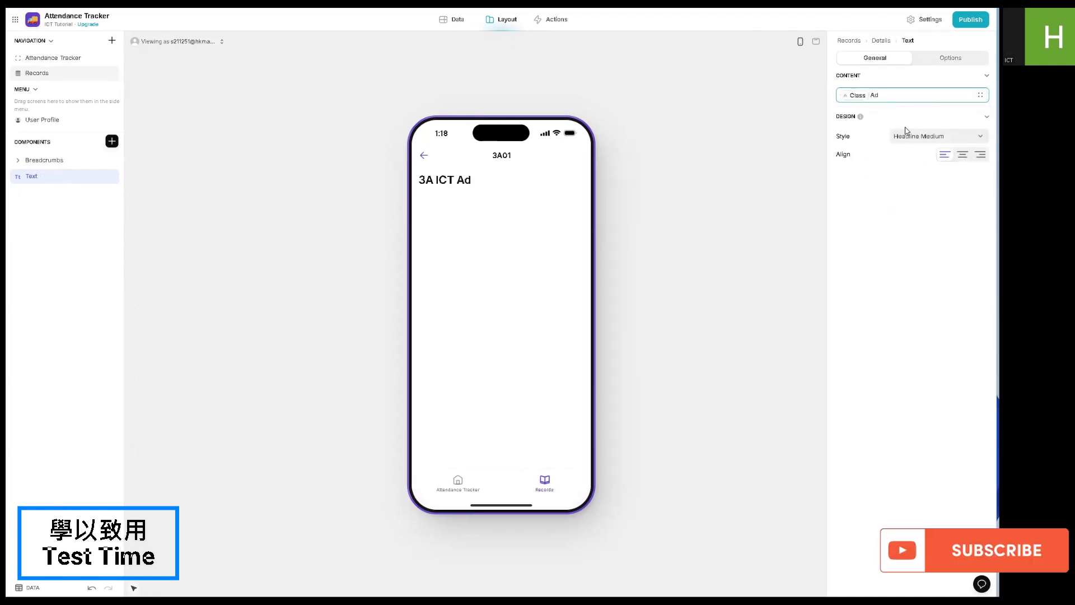
pyautogui.press('BackSpace')
pyautogui.write('ttendance')
pyautogui.click(933, 138)
pyautogui.click(889, 287)
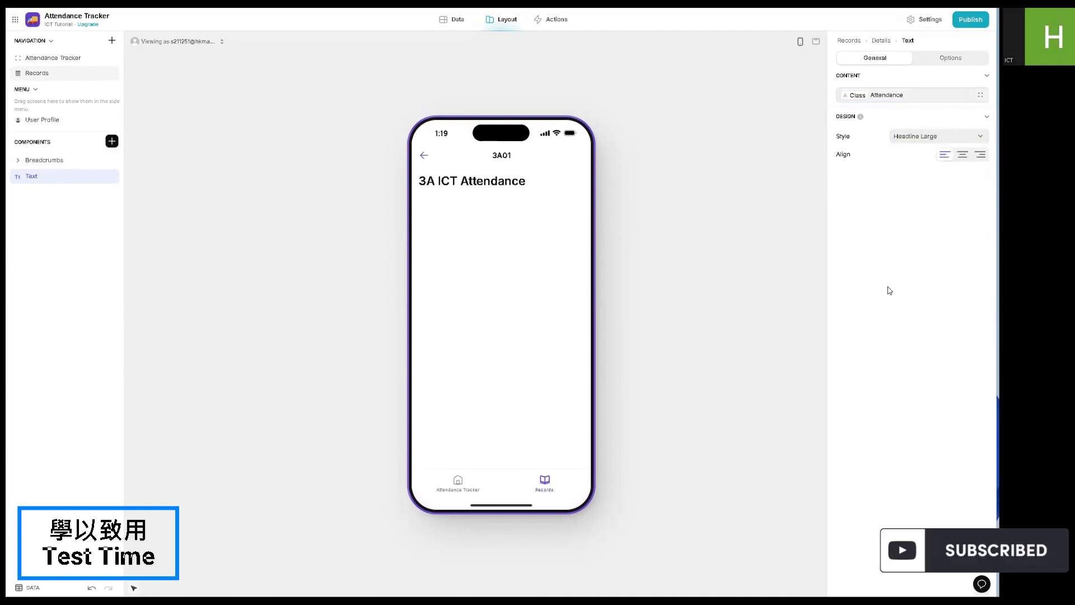
pyautogui.click(922, 142)
pyautogui.click(905, 274)
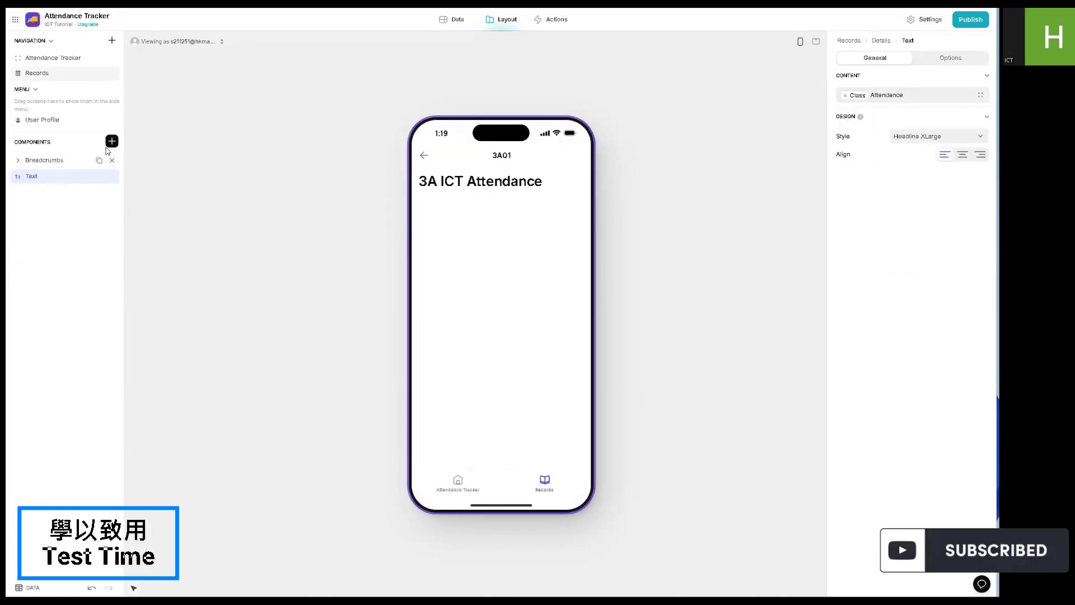
# - Add a Hint component below the headline containing "Subject:" with the Class column on the next line
pyautogui.click(112, 142)
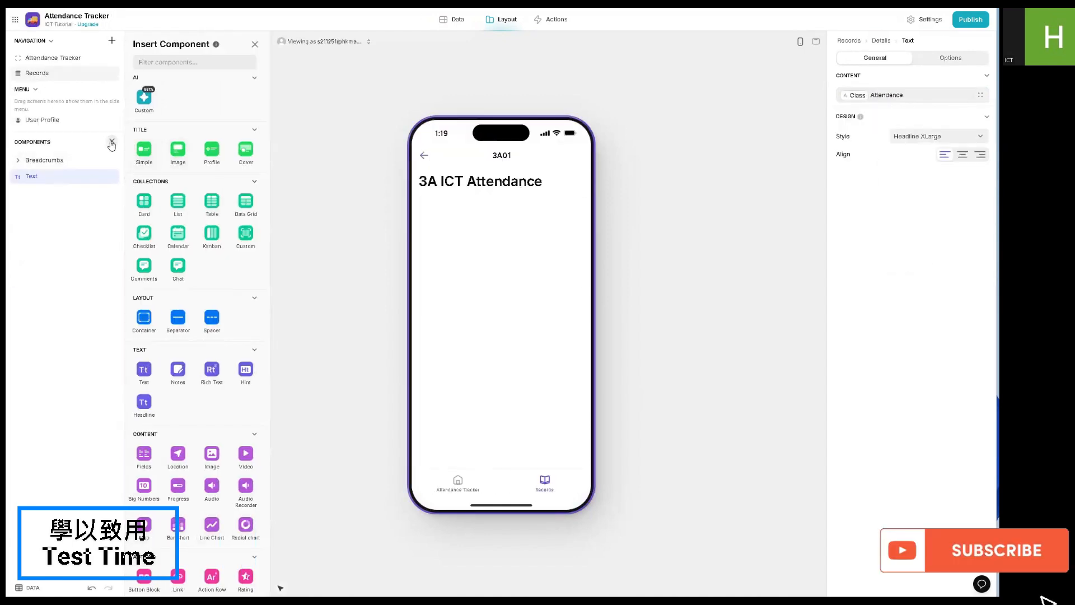
pyautogui.click(245, 371)
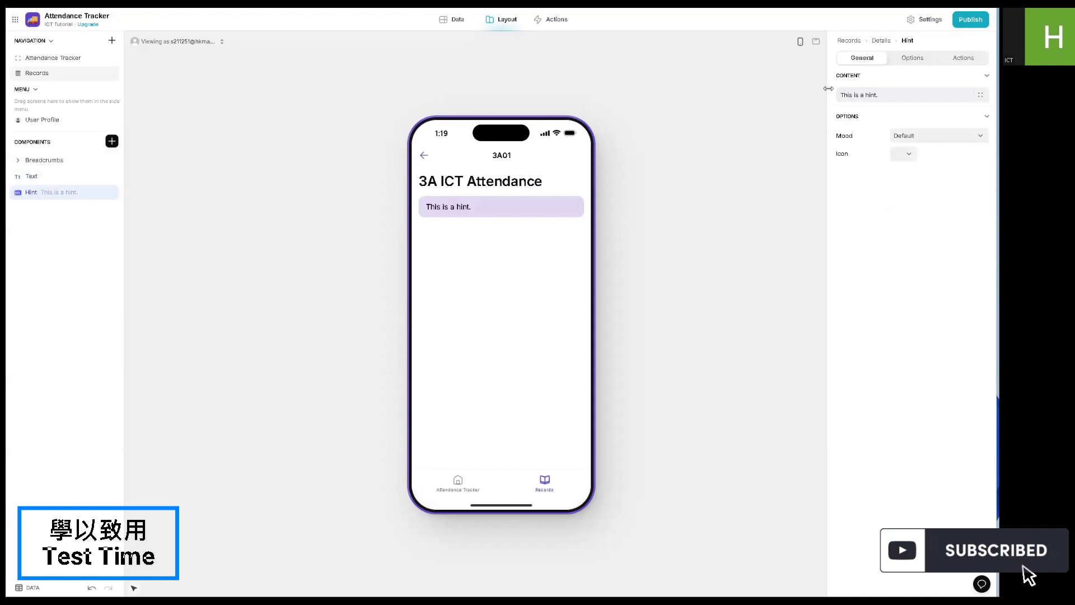
pyautogui.tripleClick(846, 93)
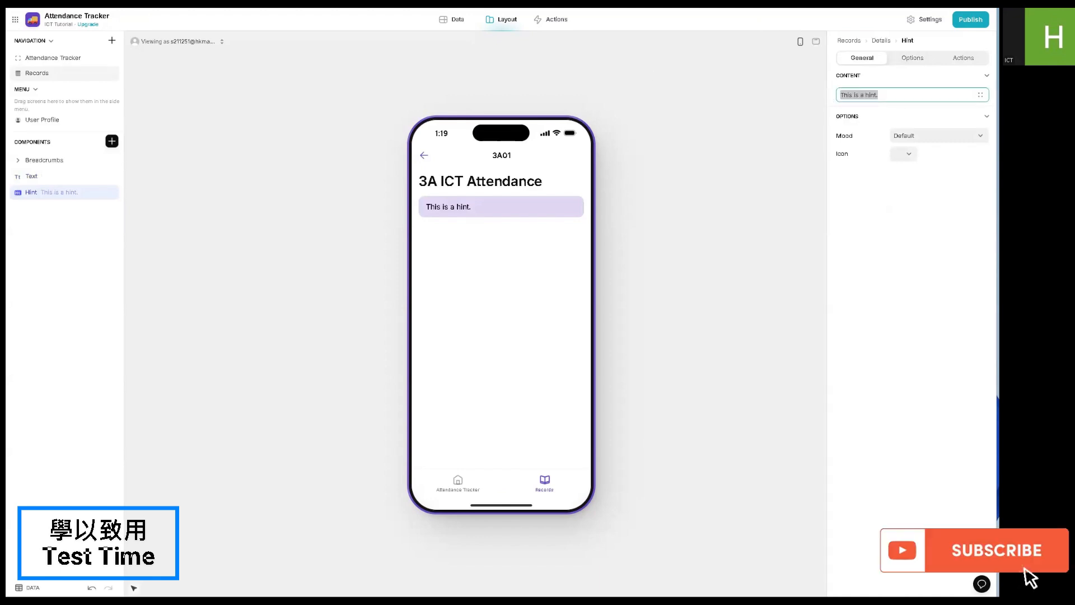
pyautogui.click(895, 95)
pyautogui.write('sUubject:')
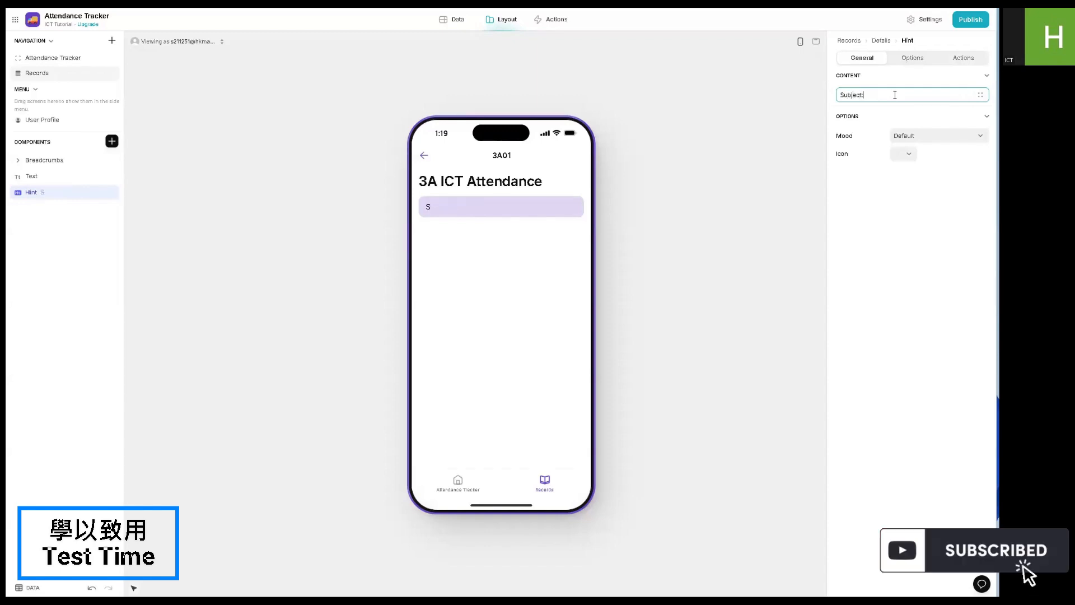
pyautogui.press('Return')
pyautogui.click(981, 96)
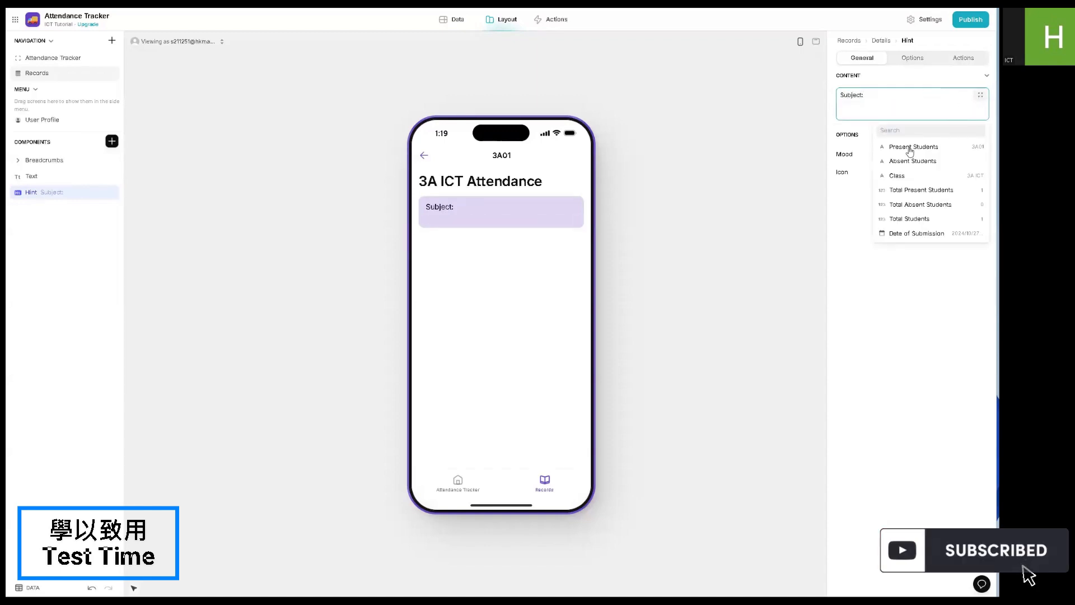
pyautogui.click(896, 174)
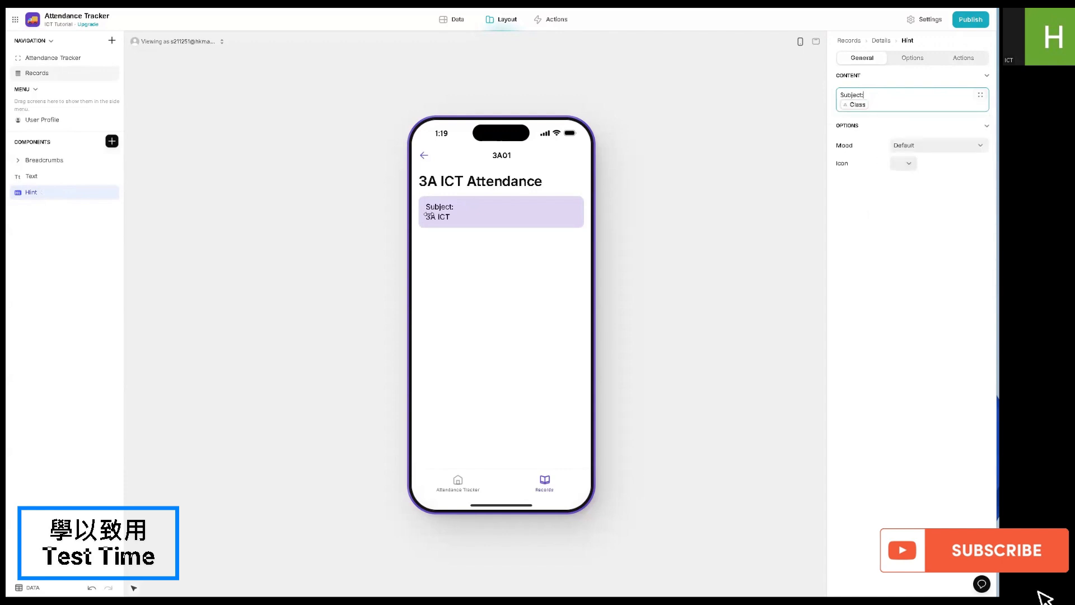
# - After a blank line in the hint, add "Date of Submission:" with the Date of Submission column beneath it
pyautogui.click(882, 105)
pyautogui.press('Return')
pyautogui.press('Return')
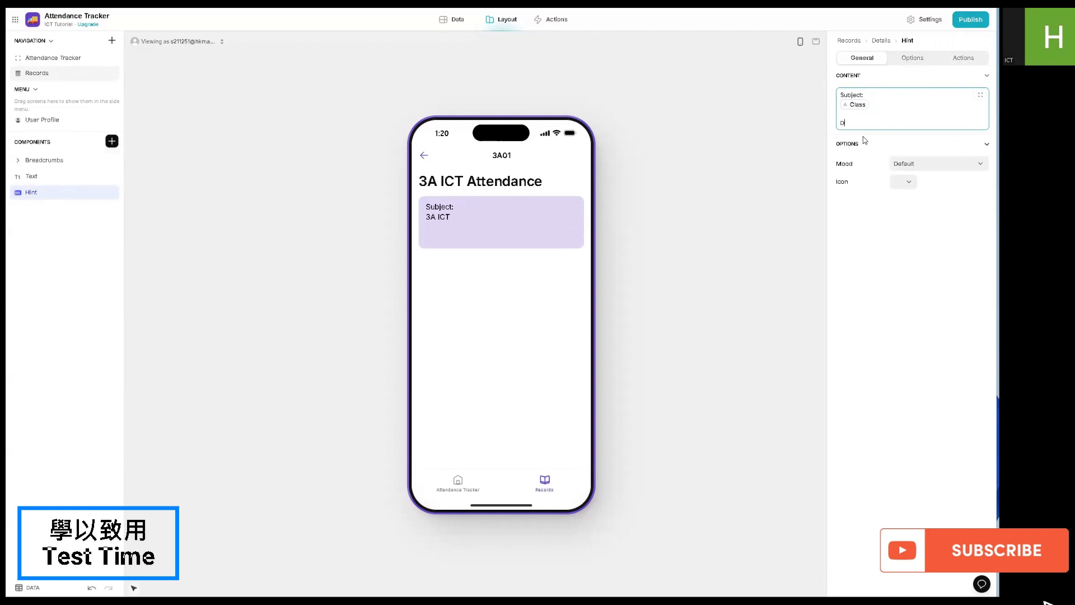
pyautogui.write('Dat')
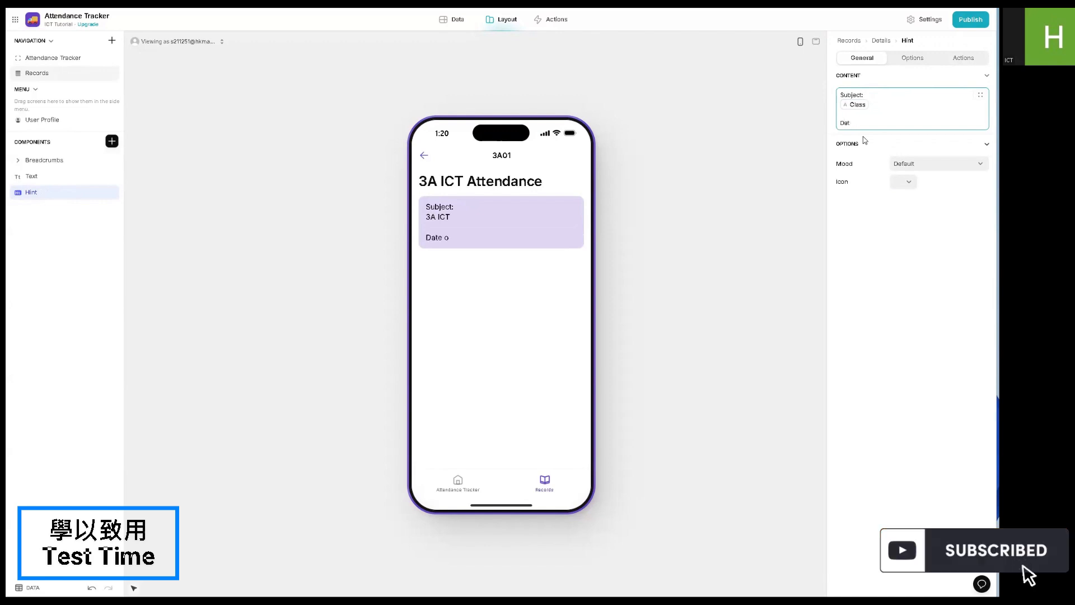
pyautogui.write('e oTime of')
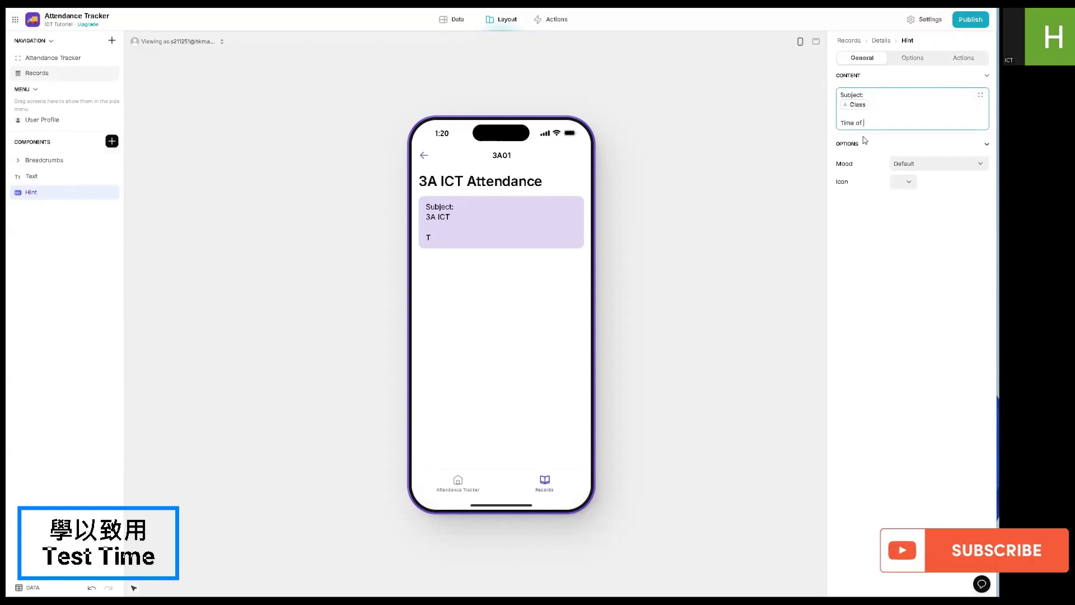
pyautogui.write(' Submission')
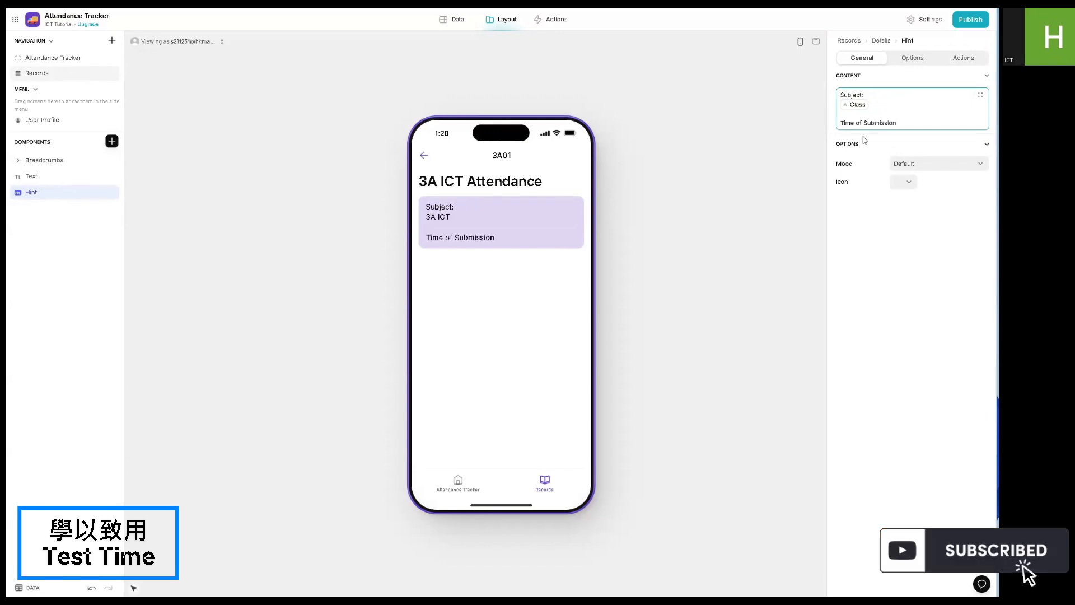
pyautogui.write(':')
pyautogui.press('Return')
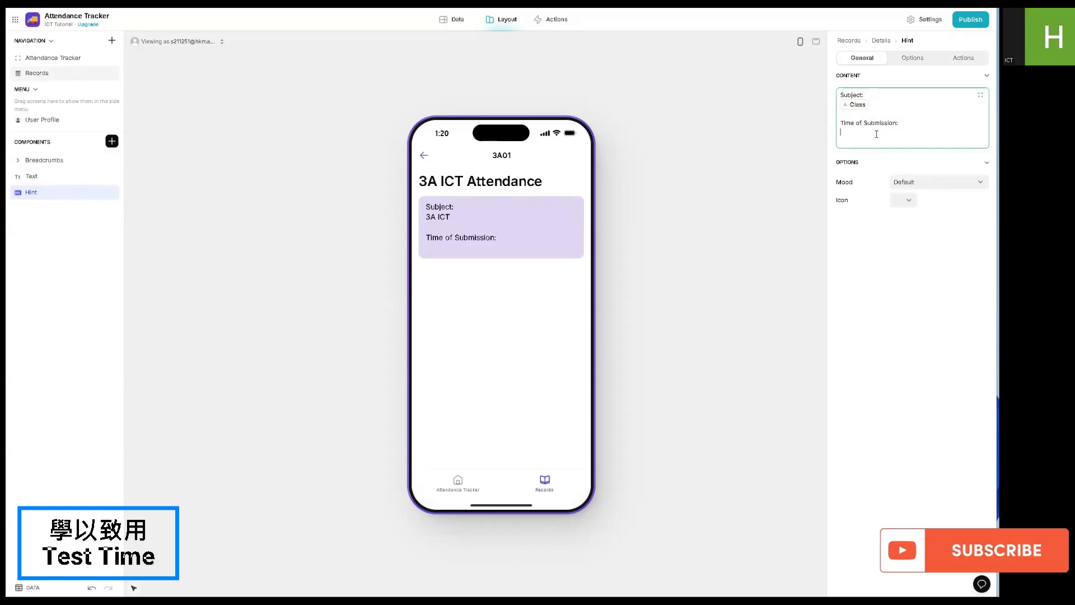
pyautogui.click(980, 95)
pyautogui.click(891, 264)
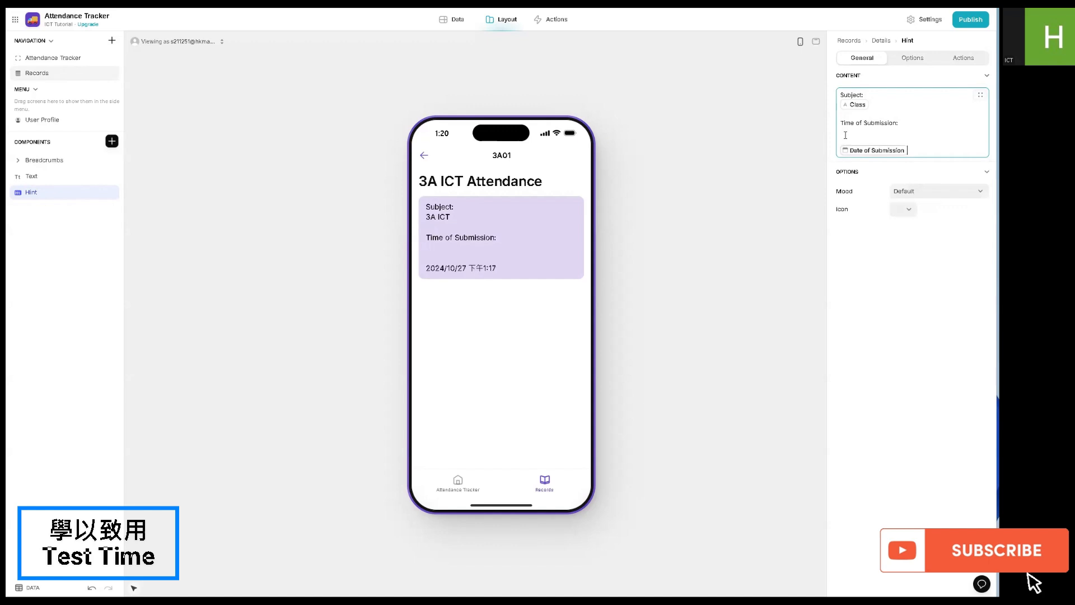
pyautogui.write('te')
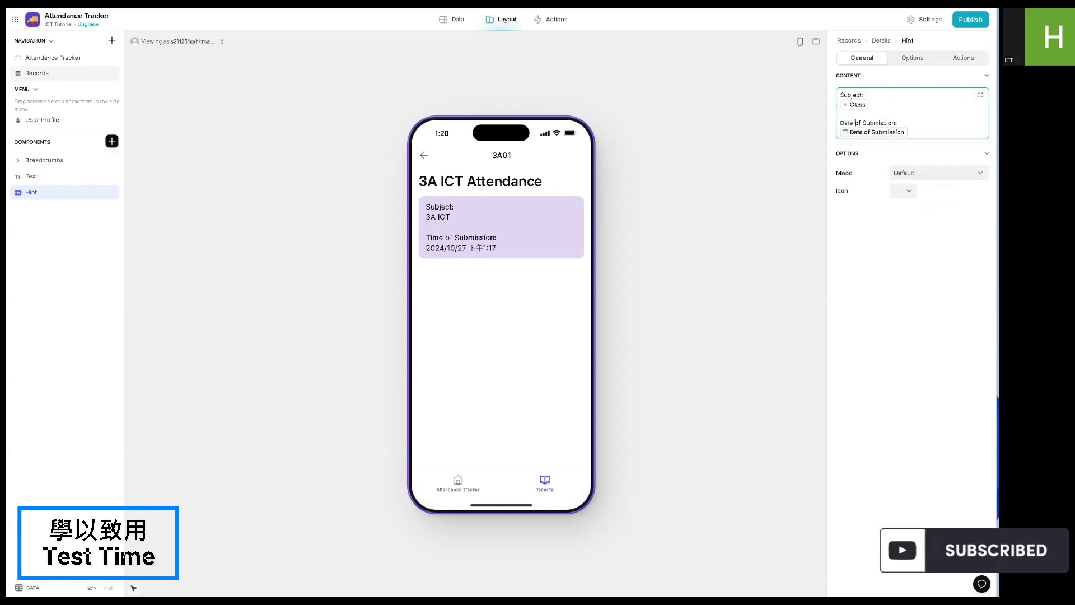
# - After another blank line in the hint, add "Total Students:" with the Total Students column beneath it
pyautogui.click(877, 136)
pyautogui.press('Return')
pyautogui.press('Return')
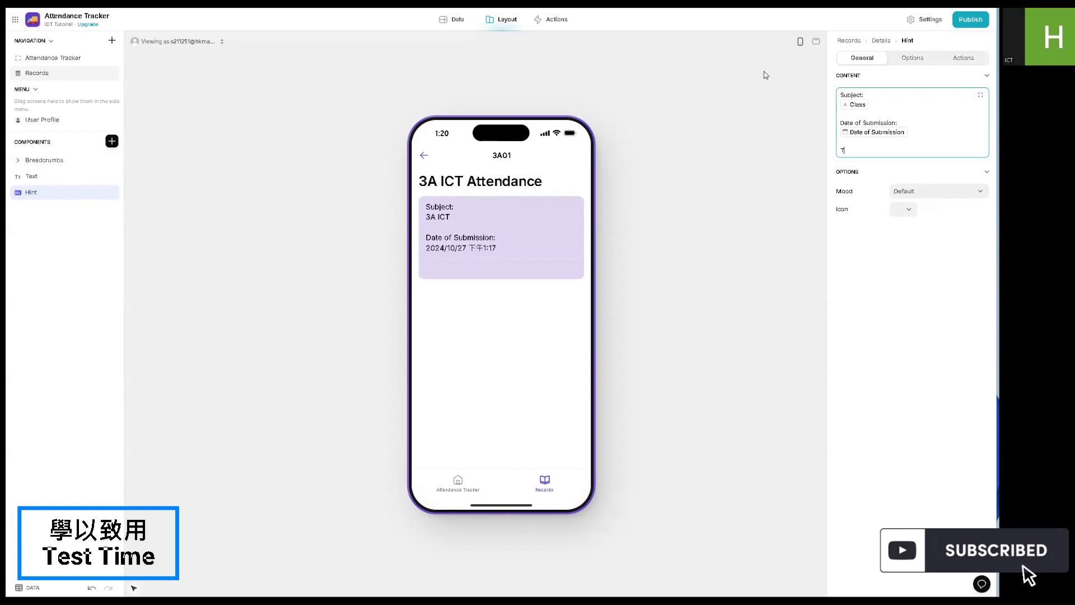
pyautogui.write('Tt')
pyautogui.press('BackSpace')
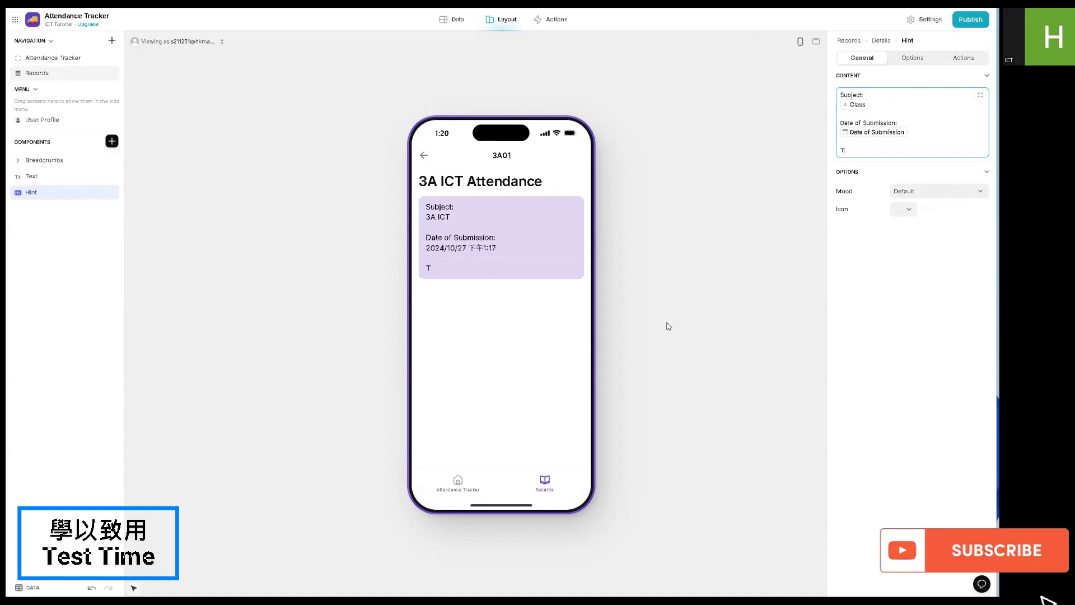
pyautogui.write('Students')
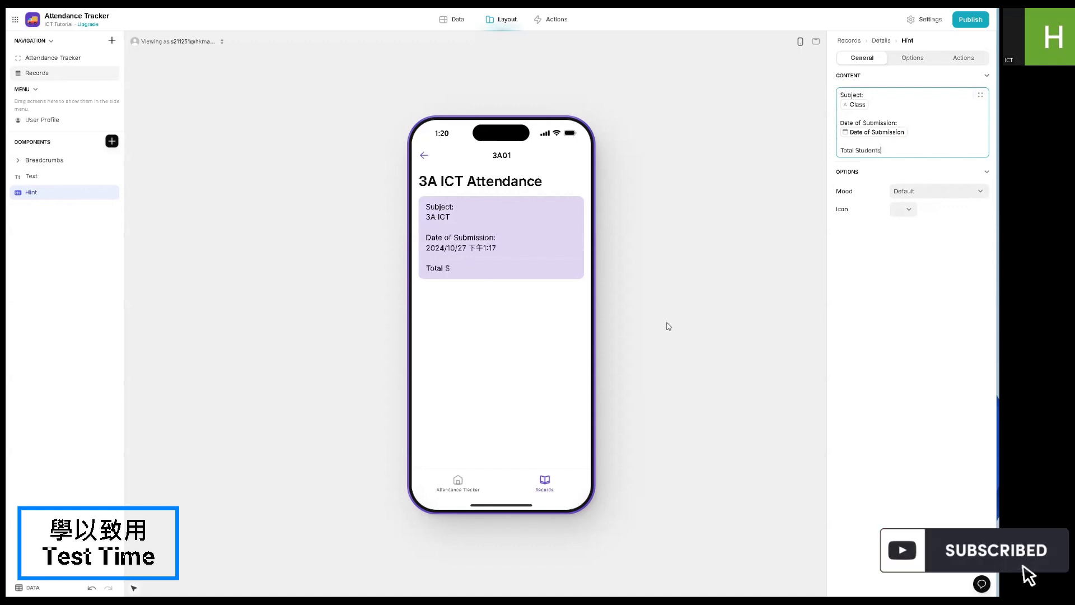
pyautogui.write(':')
pyautogui.press('Return')
pyautogui.click(983, 97)
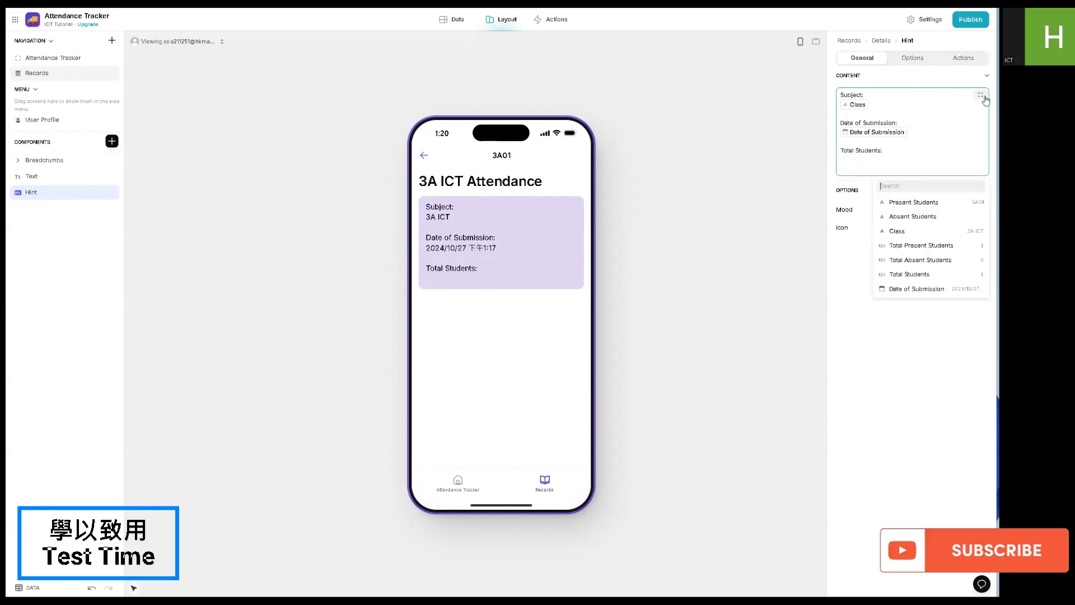
pyautogui.click(916, 272)
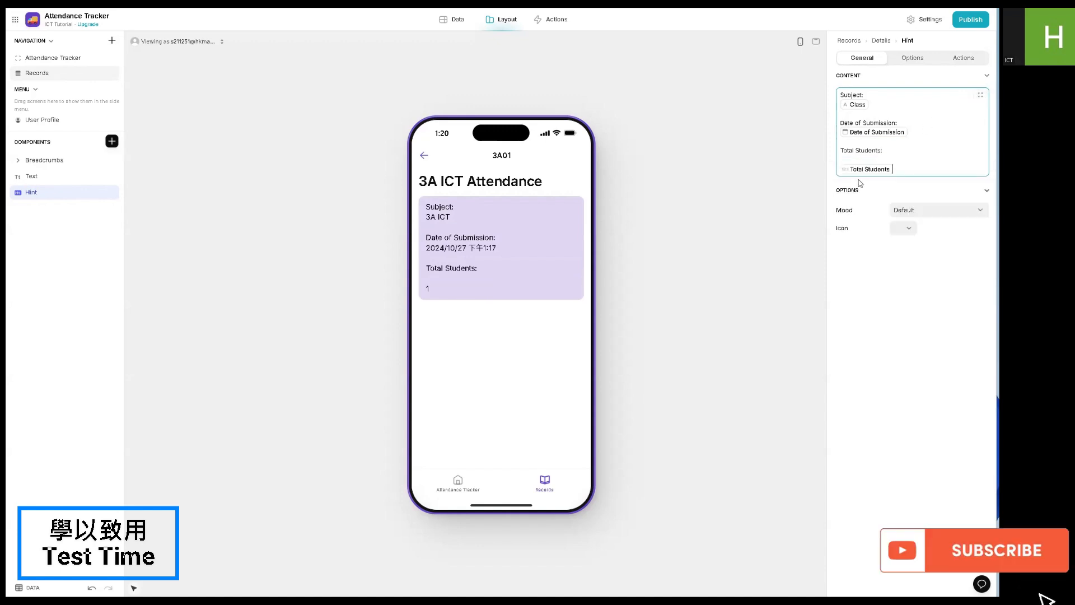
# - Compare the hint's mood options in the preview and set its mood to Neutral
pyautogui.click(900, 203)
pyautogui.click(893, 248)
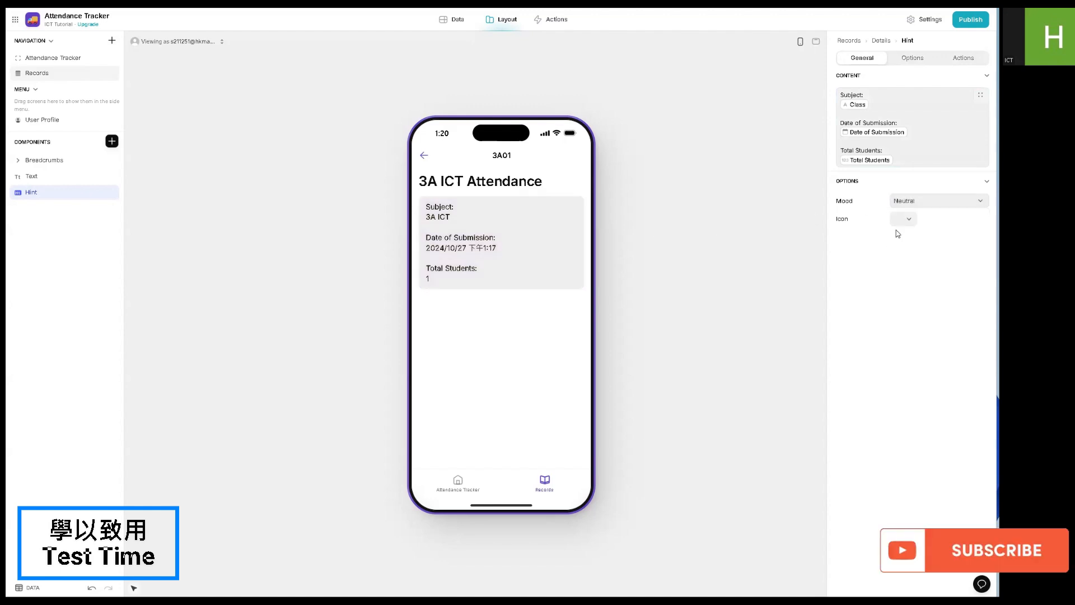
pyautogui.click(898, 262)
pyautogui.click(907, 202)
pyautogui.click(904, 277)
pyautogui.click(907, 202)
pyautogui.click(905, 290)
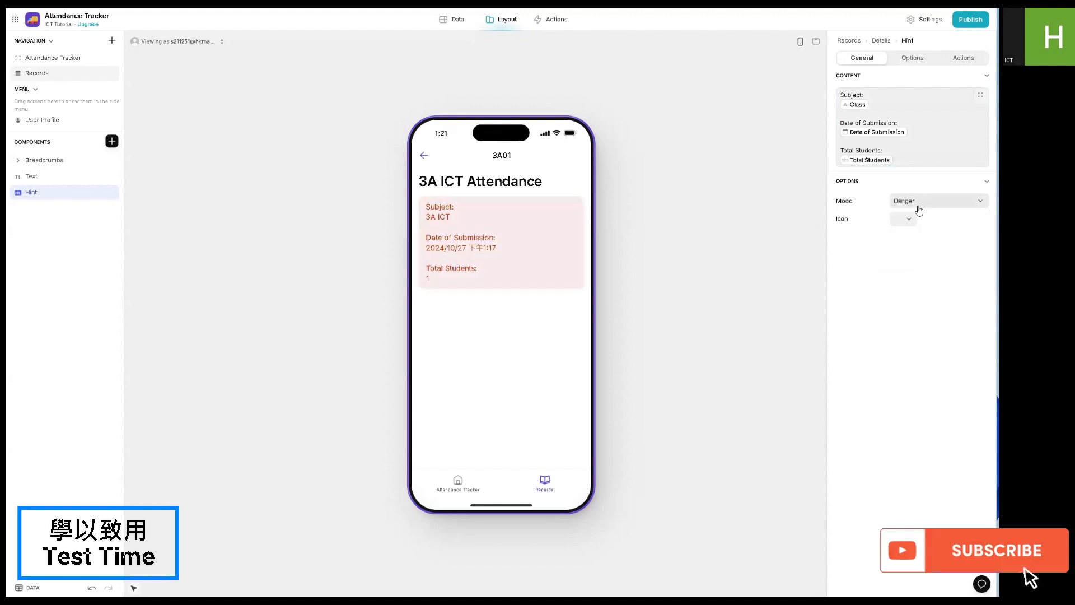
pyautogui.click(916, 204)
pyautogui.click(910, 251)
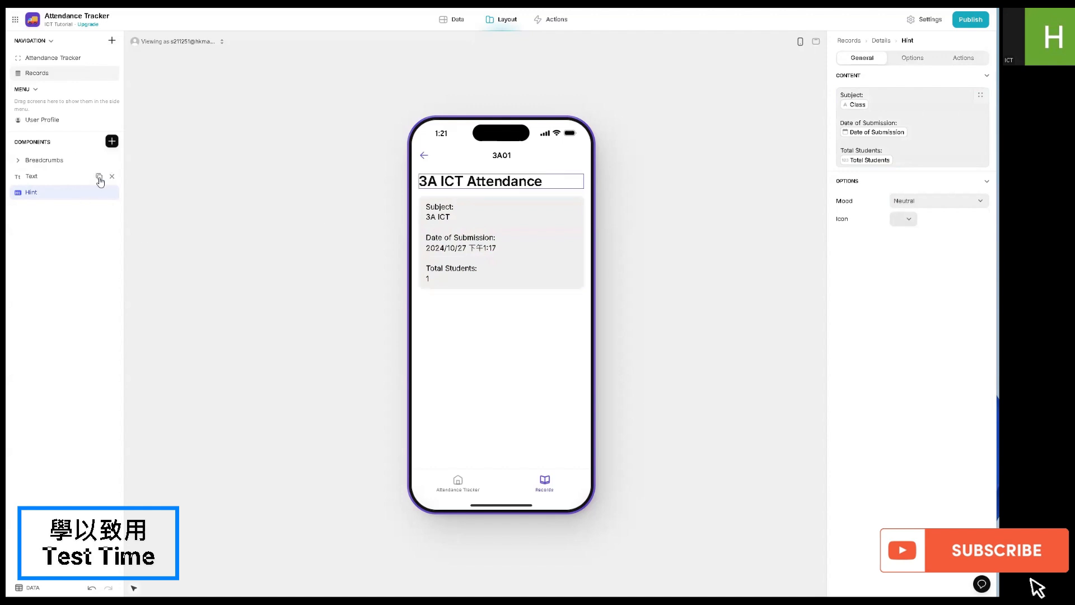
# - Add a Button Block below the hint with an action titled Delete and a trash can icon
pyautogui.click(112, 141)
pyautogui.scroll(-3, 161, 375)
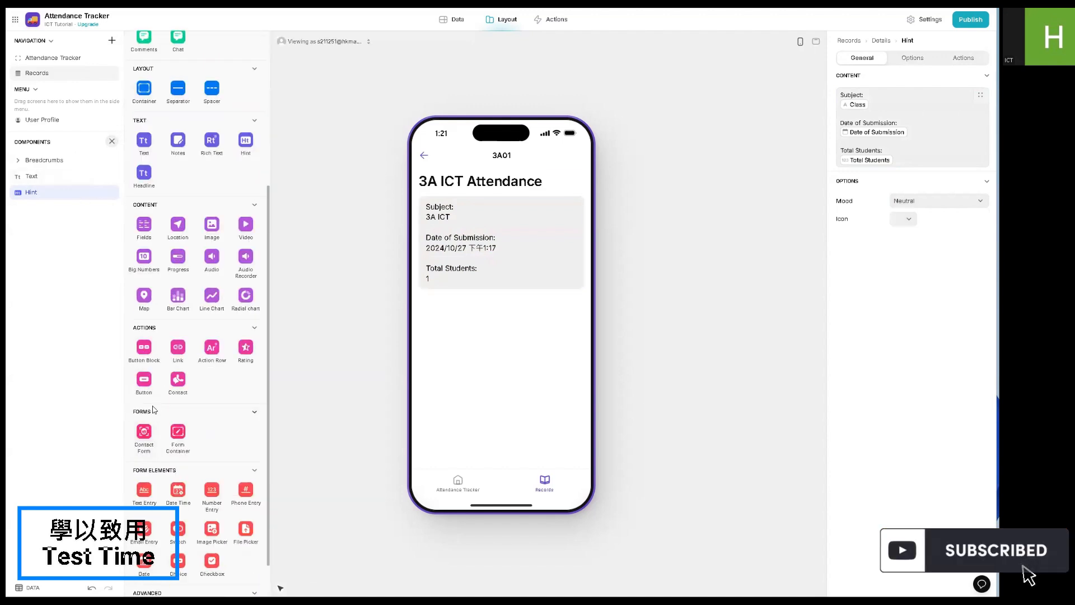
pyautogui.click(144, 369)
pyautogui.click(889, 229)
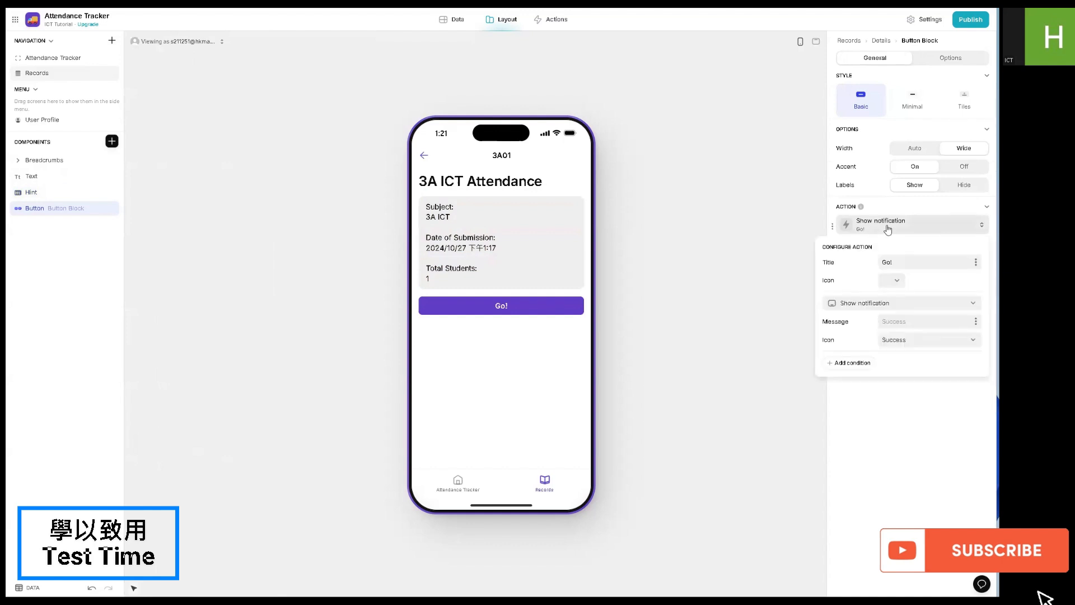
pyautogui.click(890, 281)
pyautogui.click(899, 399)
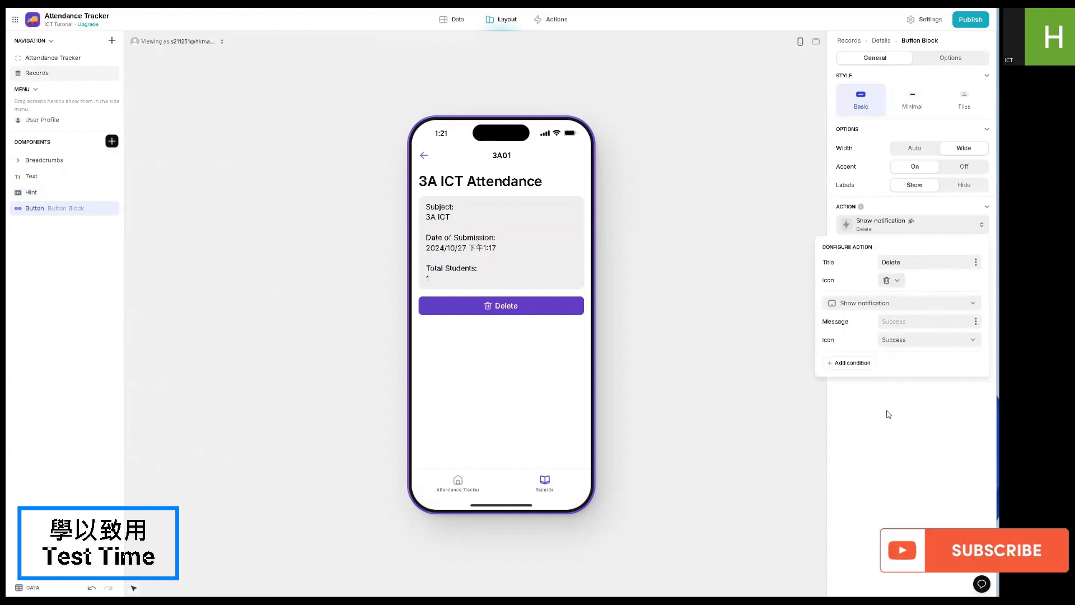
# - Set the Delete button's action to Delete row for this item and the Button Block's style to Minimal
pyautogui.click(924, 308)
pyautogui.moveTo(865, 385)
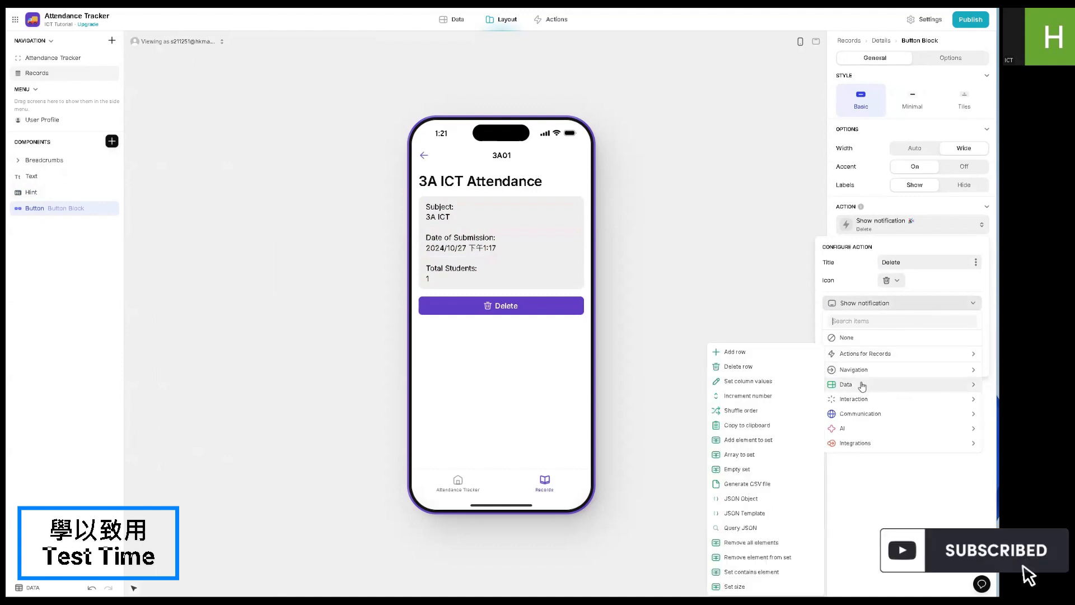
pyautogui.click(783, 367)
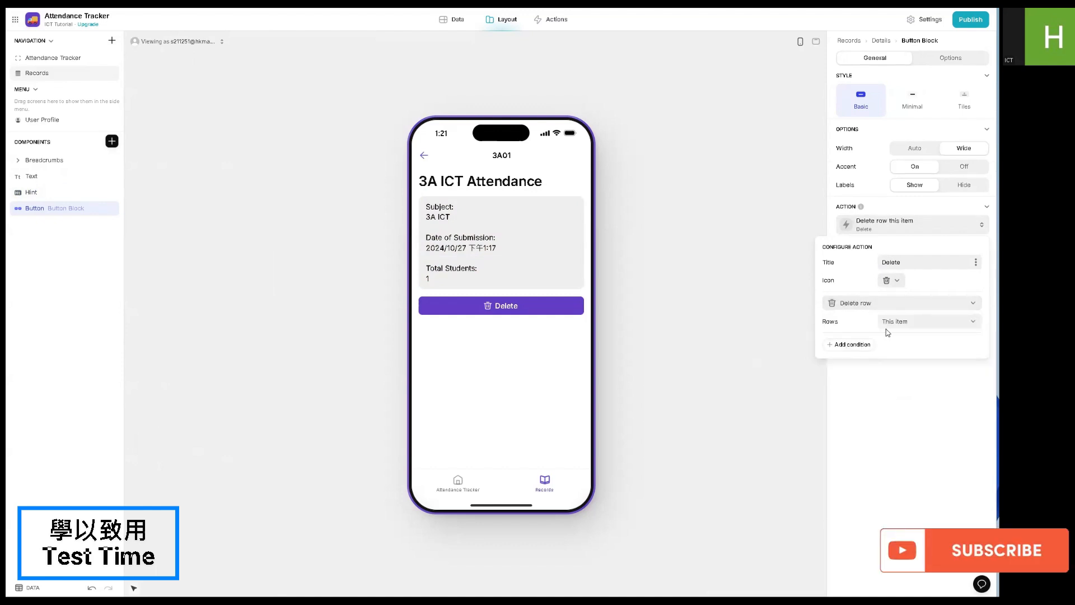
pyautogui.click(886, 362)
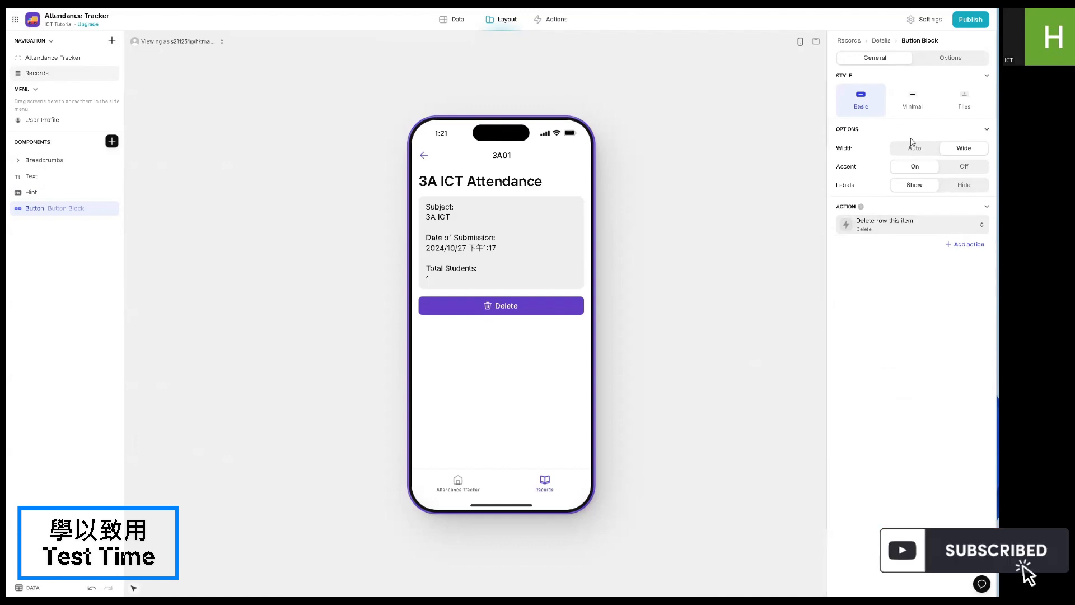
pyautogui.click(912, 105)
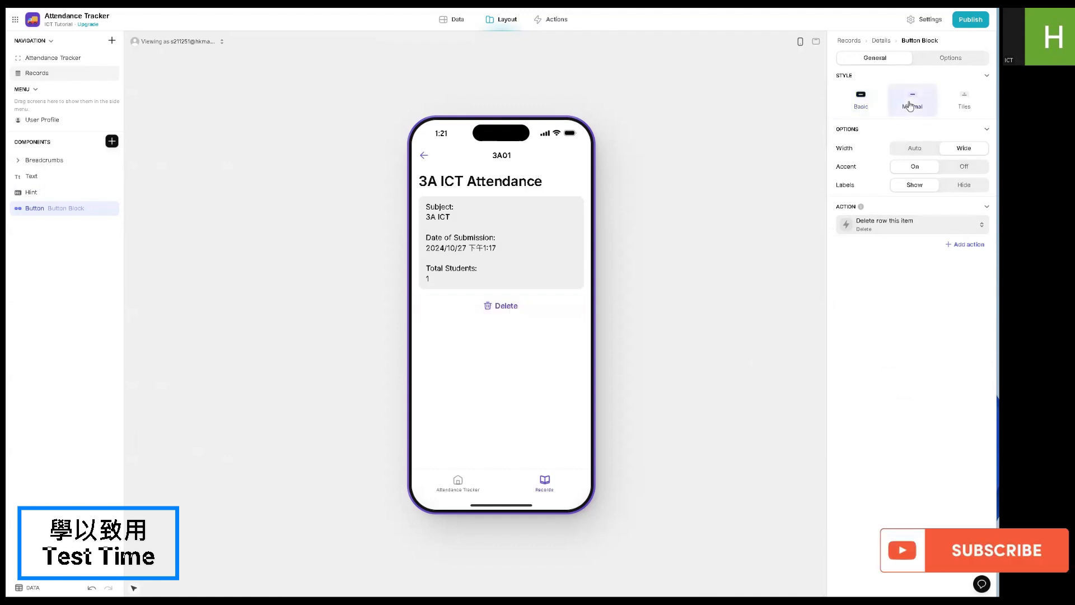
# - Compare the Button Block's Tiles and Basic styles, settle on Basic, and switch its accent off
pyautogui.click(962, 109)
pyautogui.click(866, 106)
pyautogui.click(962, 106)
pyautogui.click(861, 101)
pyautogui.click(964, 167)
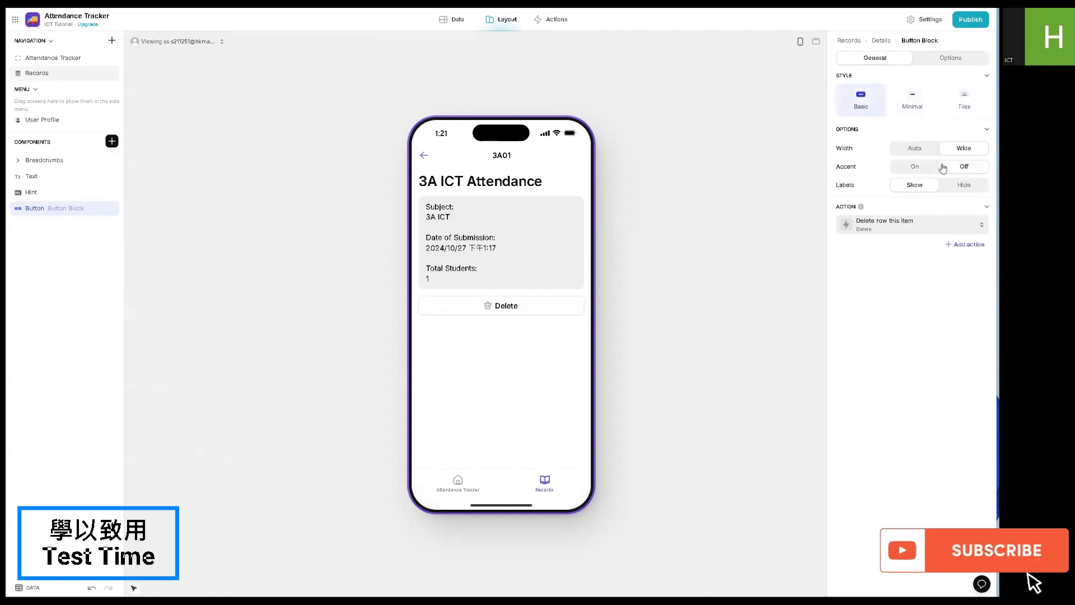
# - Delete the open record from the preview and submit the 3A ICT attendance again from the Attendance Tracker screen
pyautogui.click(496, 312)
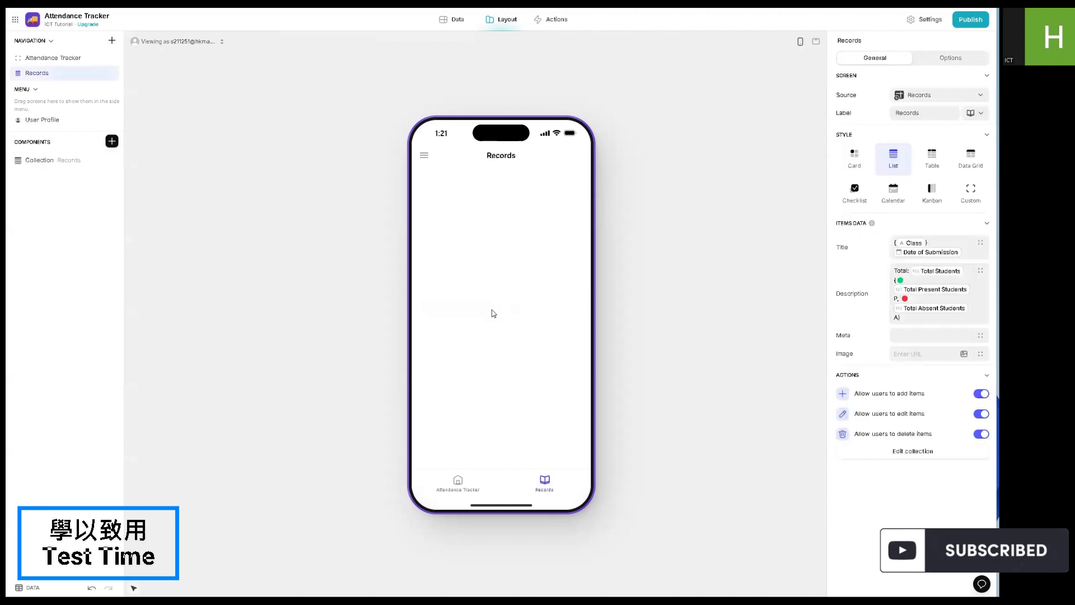
pyautogui.click(454, 480)
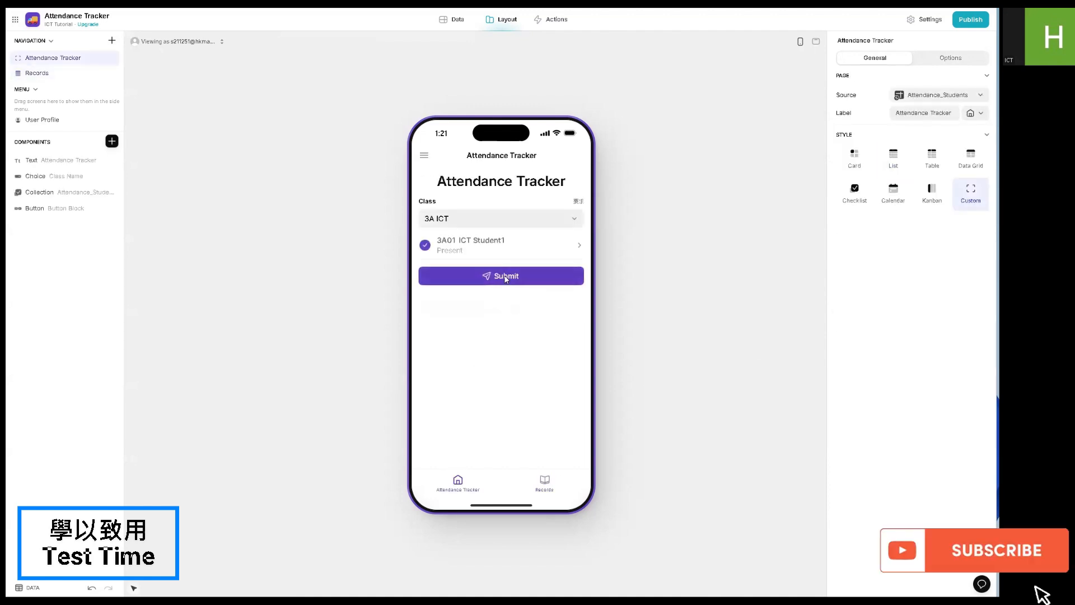
pyautogui.click(500, 276)
# - Add a second Hint component below the Delete button on the record's details screen
pyautogui.click(112, 141)
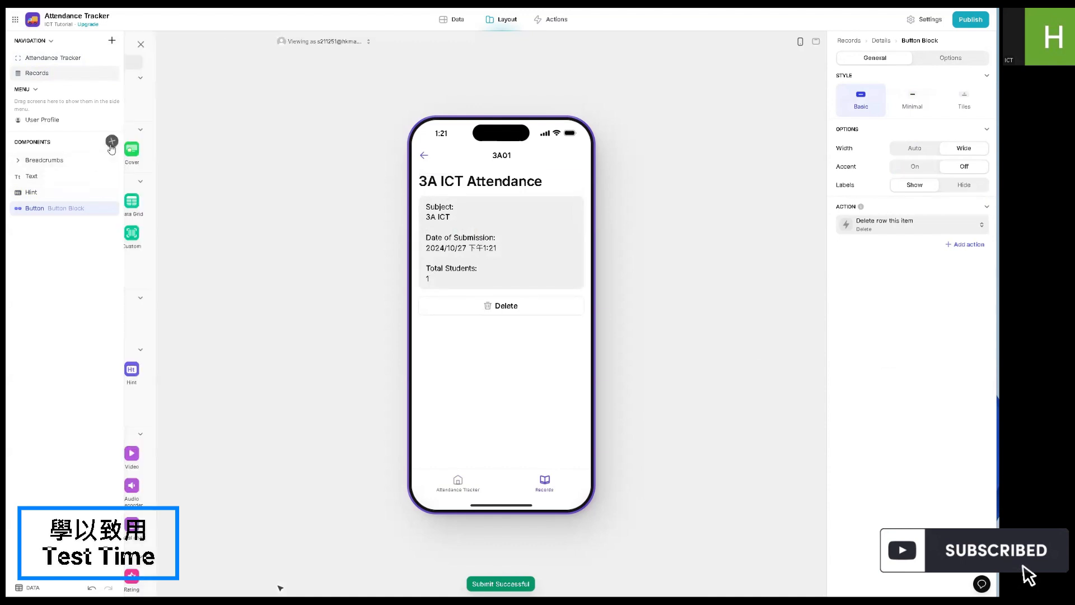
pyautogui.scroll(-4, 216, 279)
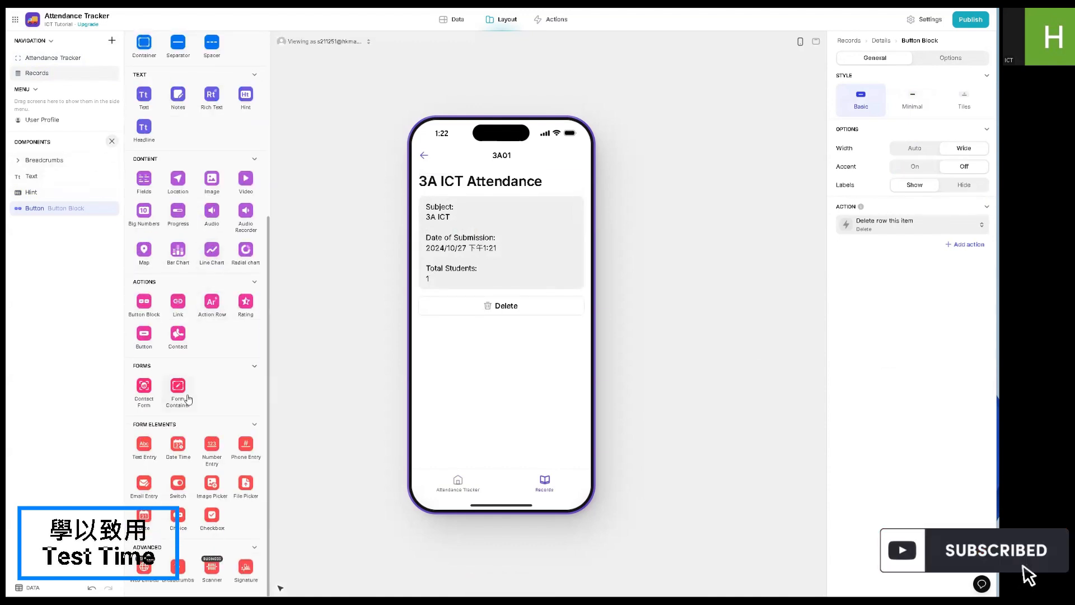
pyautogui.scroll(-1, 226, 245)
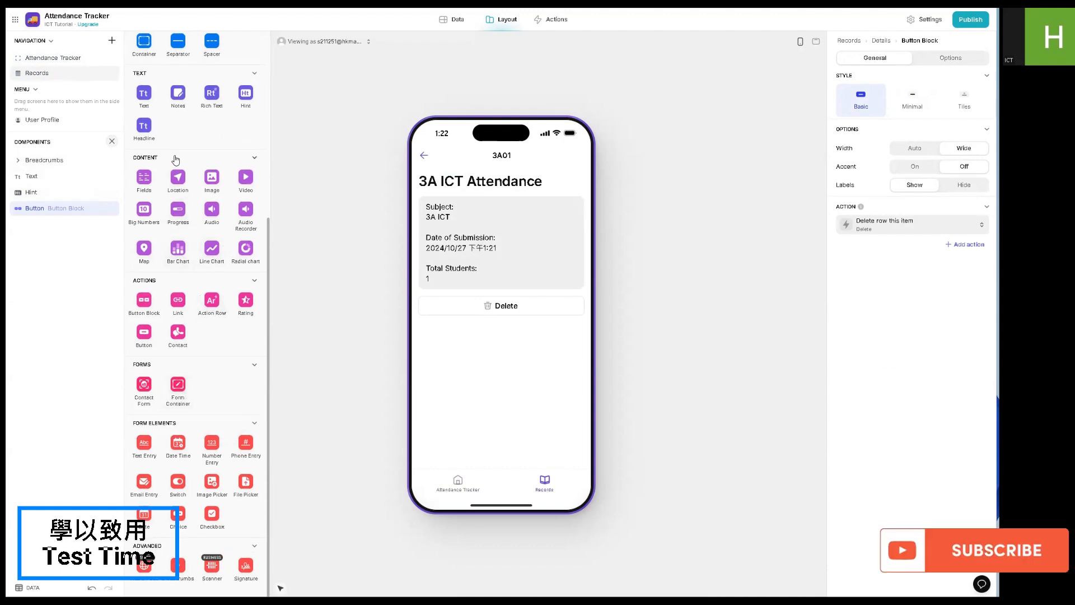
pyautogui.click(246, 93)
# - Replace the new hint's placeholder content with "Students Present (", the Total Present Students column and "):"
pyautogui.doubleClick(872, 94)
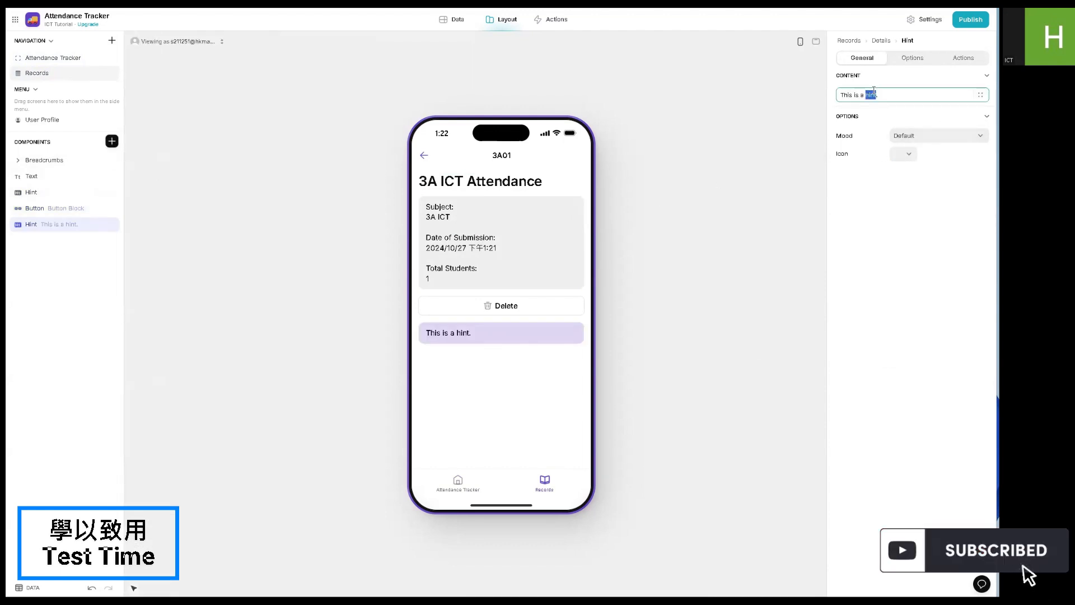
pyautogui.tripleClick(873, 93)
pyautogui.write('Students P')
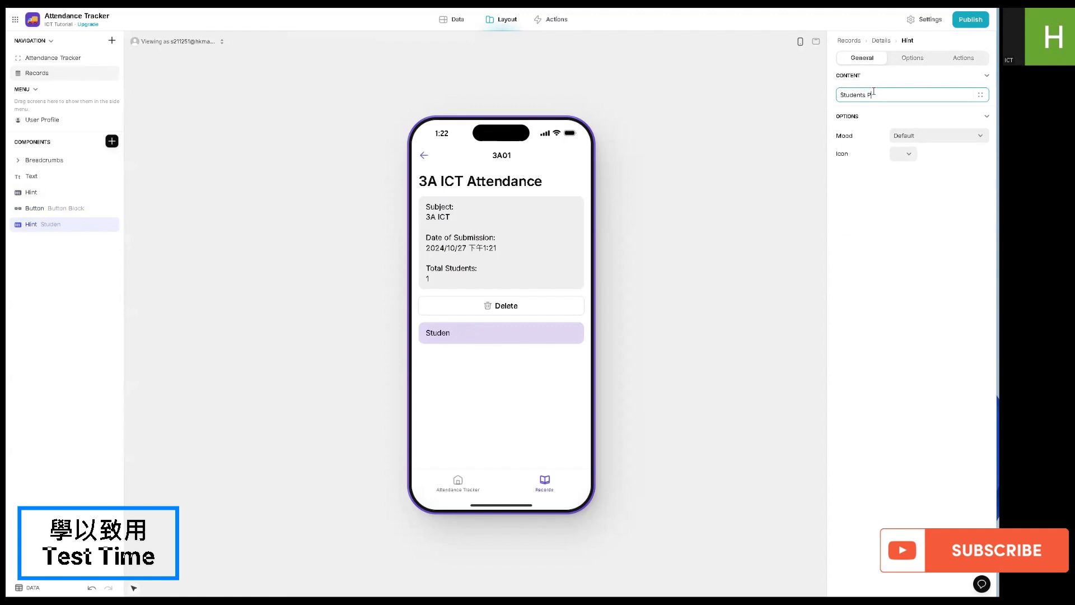
pyautogui.write('resent (')
pyautogui.click(980, 94)
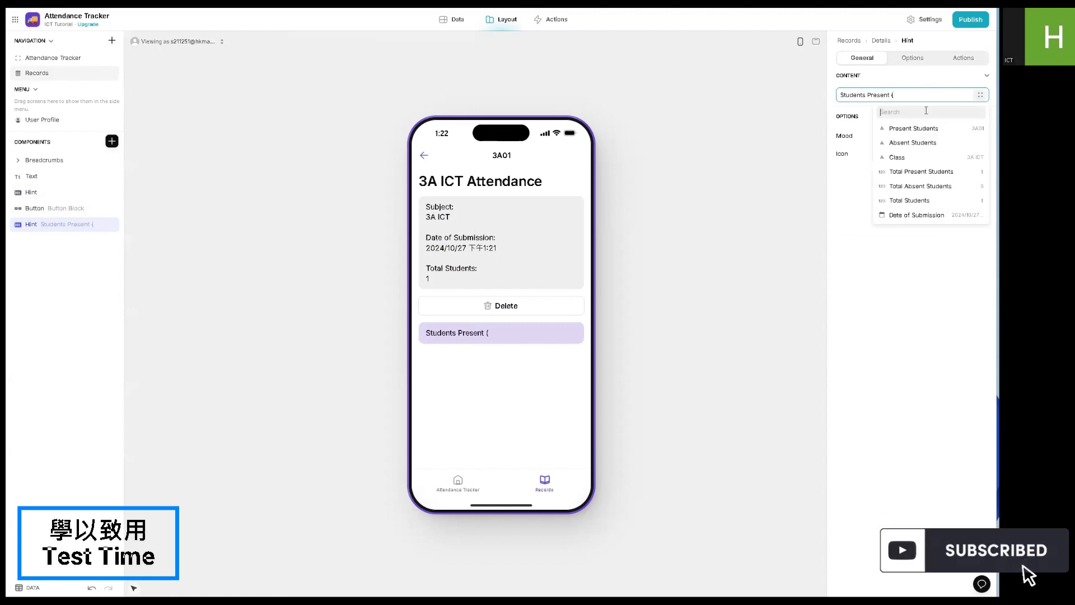
pyautogui.click(902, 173)
pyautogui.write('):')
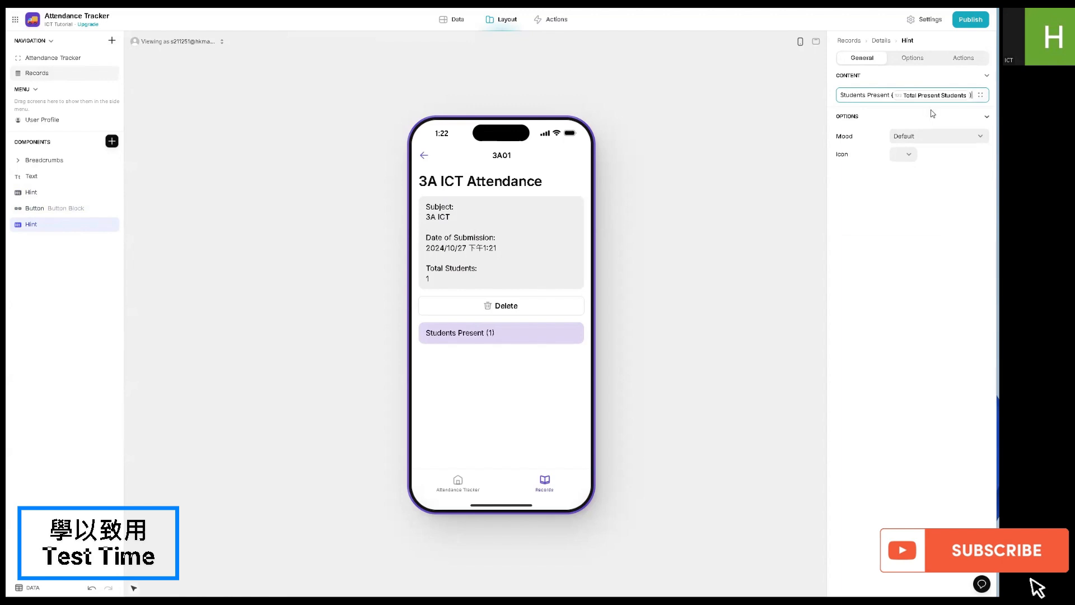
# - After a blank line in the hint, insert the Present Students column and set the hint's mood to Success
pyautogui.press('Return')
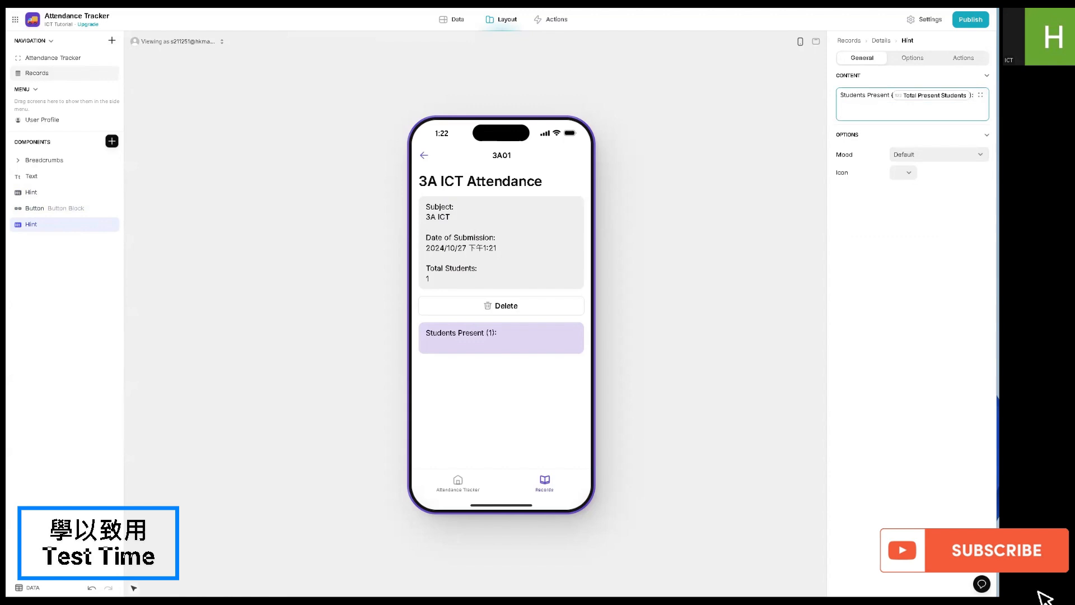
pyautogui.click(981, 94)
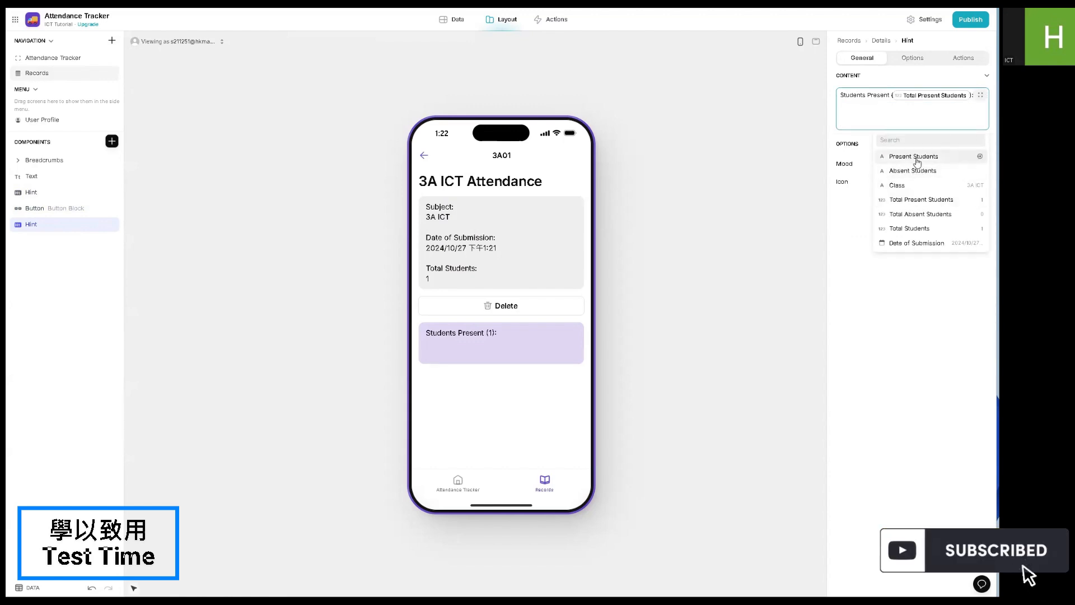
pyautogui.click(899, 157)
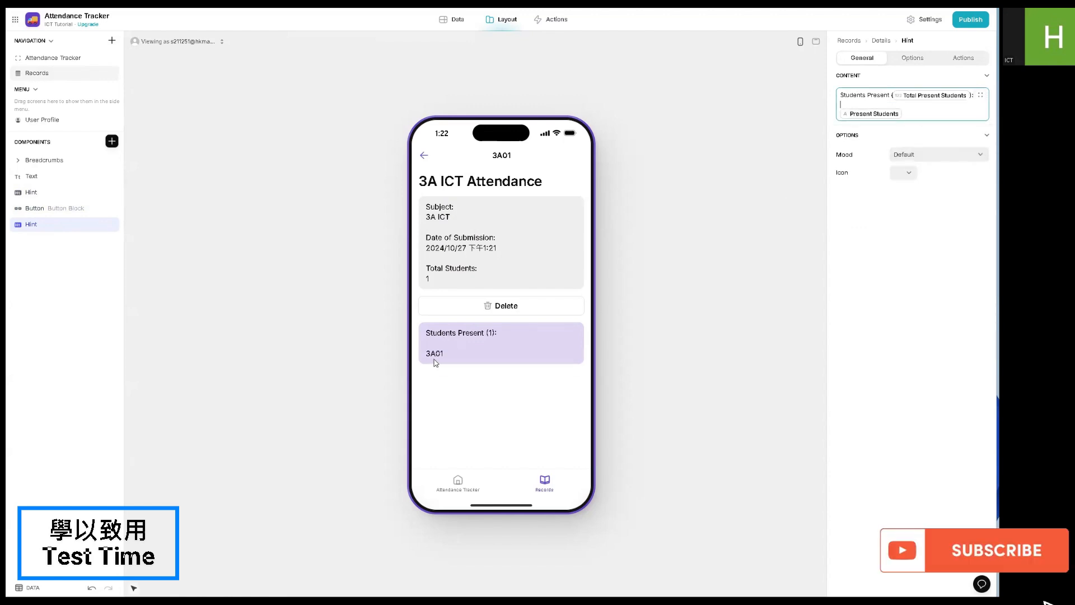
pyautogui.click(911, 160)
pyautogui.click(900, 218)
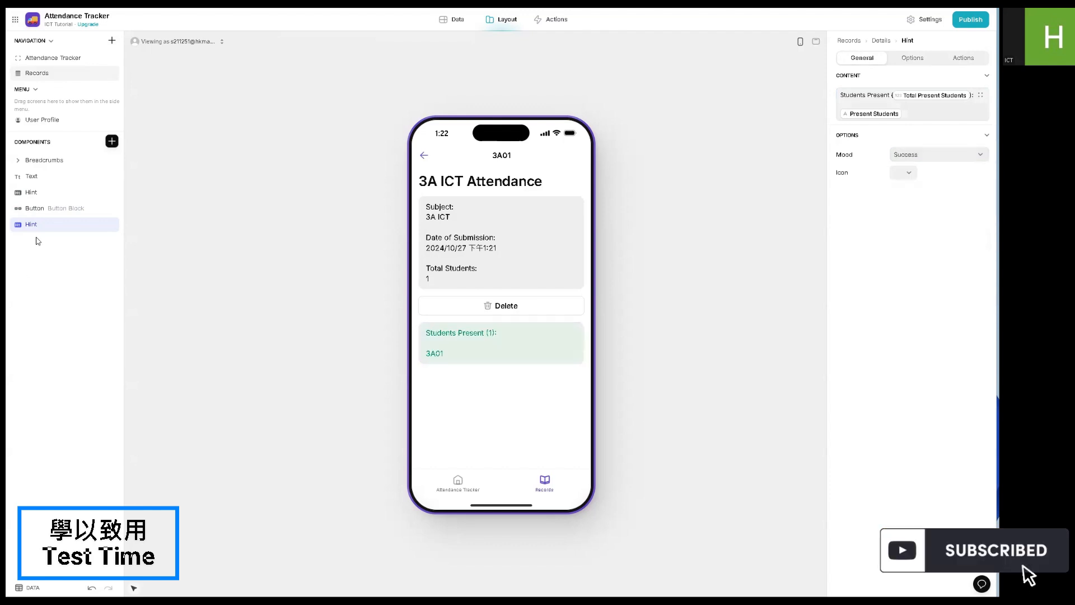
# - Duplicate the Students Present hint and change the copy to "Students Absent" with the Total Absent Students and Absent Students columns
pyautogui.click(98, 225)
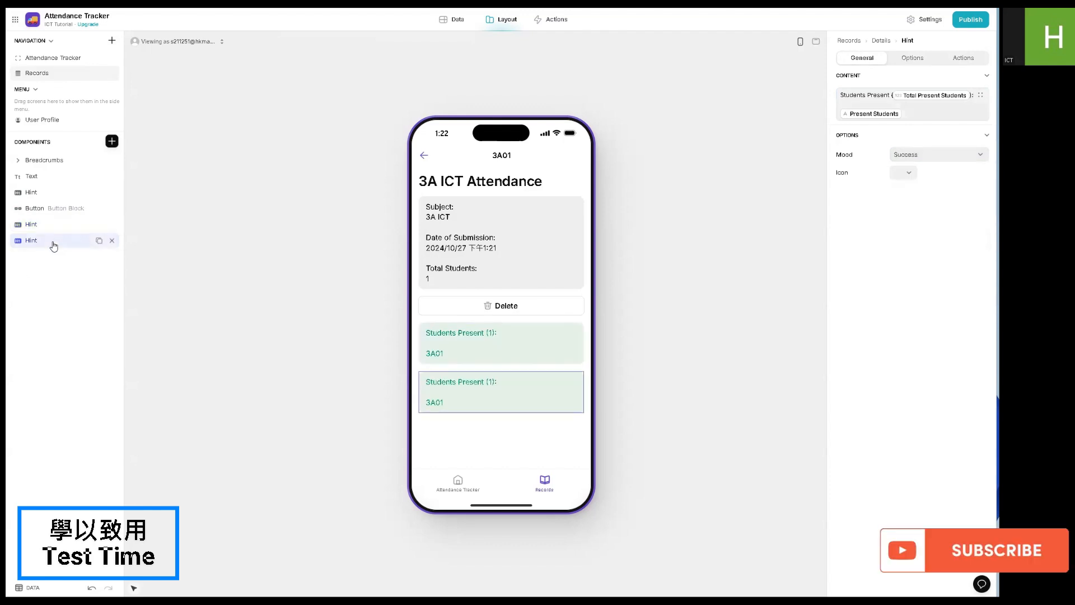
pyautogui.doubleClick(882, 95)
pyautogui.write('Absent')
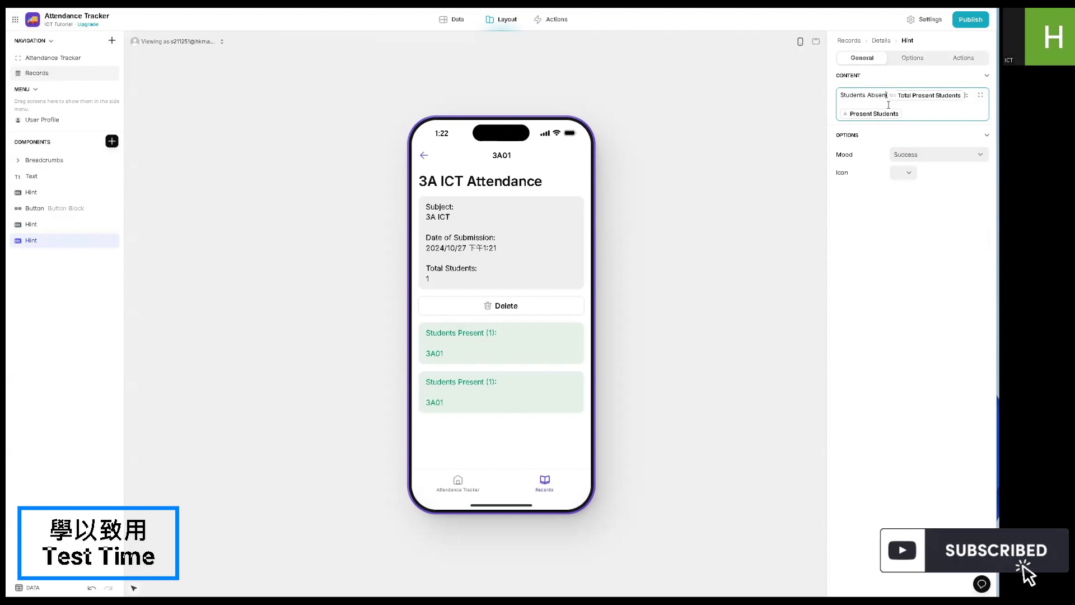
pyautogui.click(894, 94)
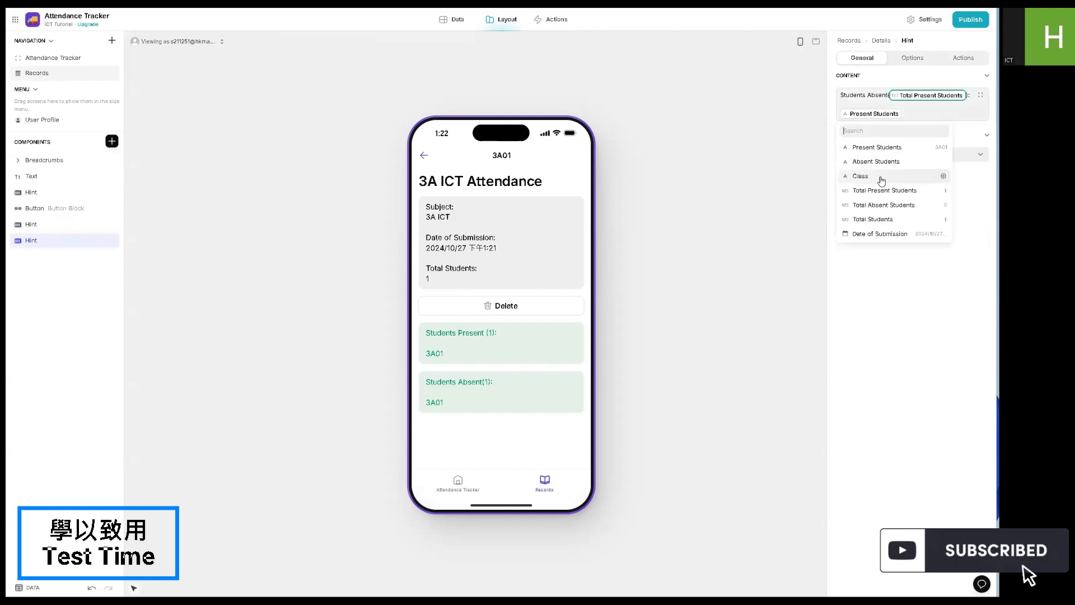
pyautogui.click(885, 207)
pyautogui.click(876, 161)
# - Set the Students Absent hint's mood to Danger and return to the Records list in the preview
pyautogui.click(970, 162)
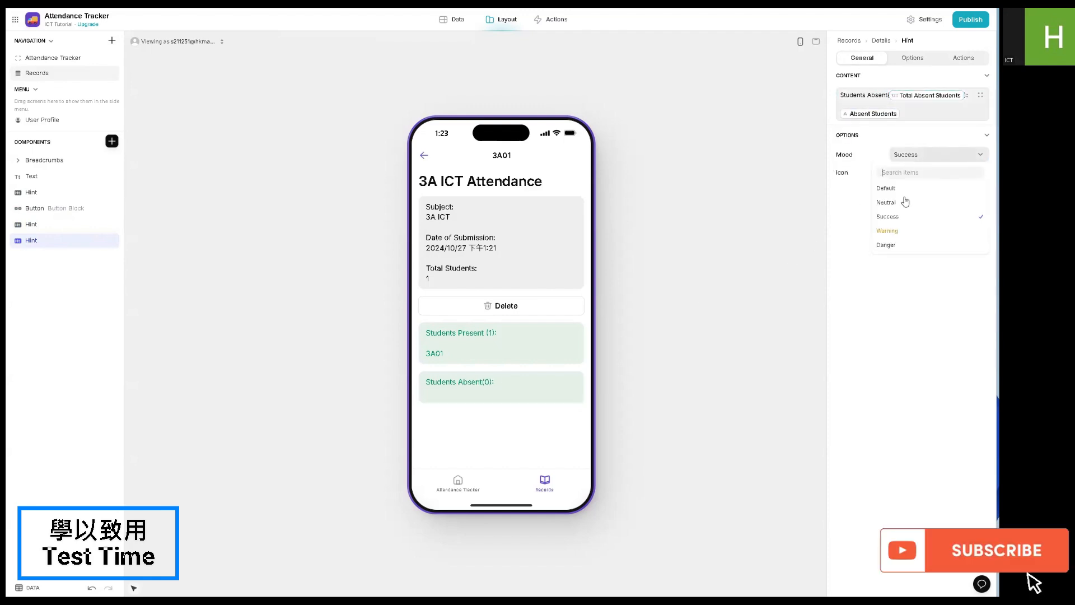
pyautogui.click(890, 244)
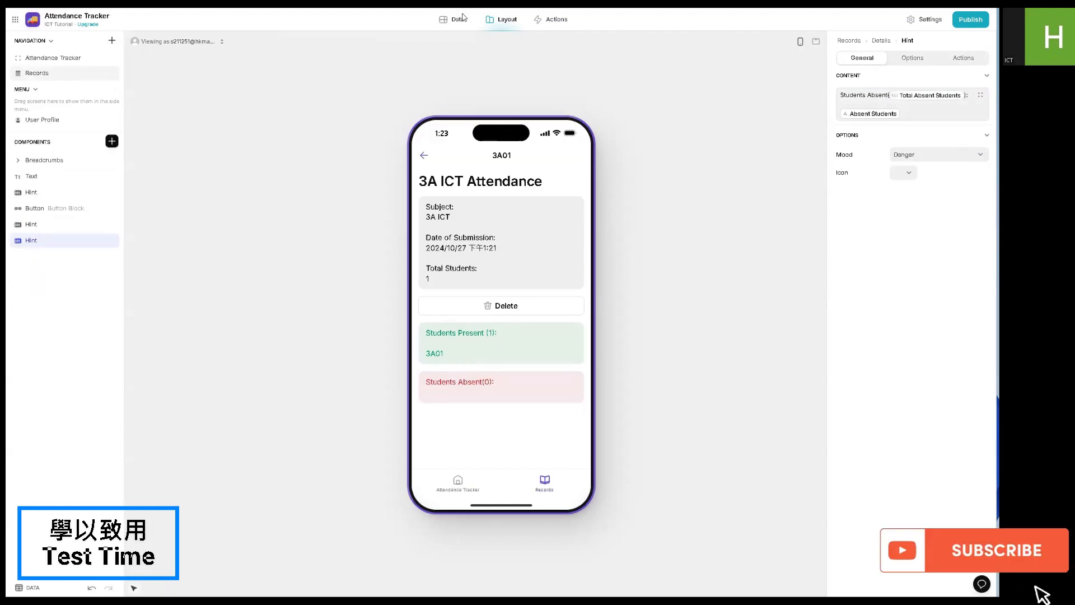
pyautogui.click(425, 153)
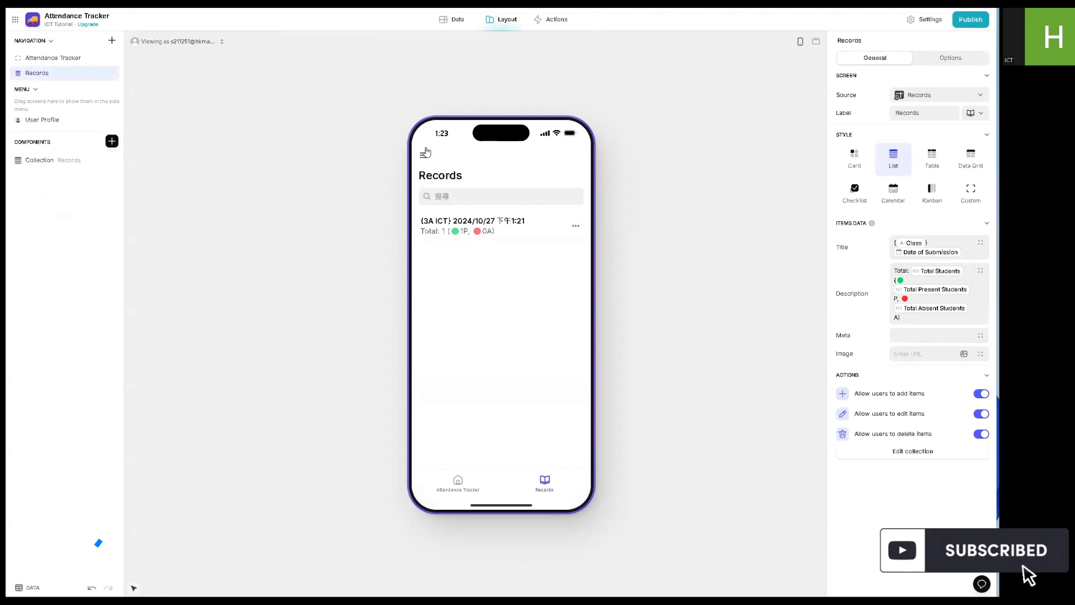